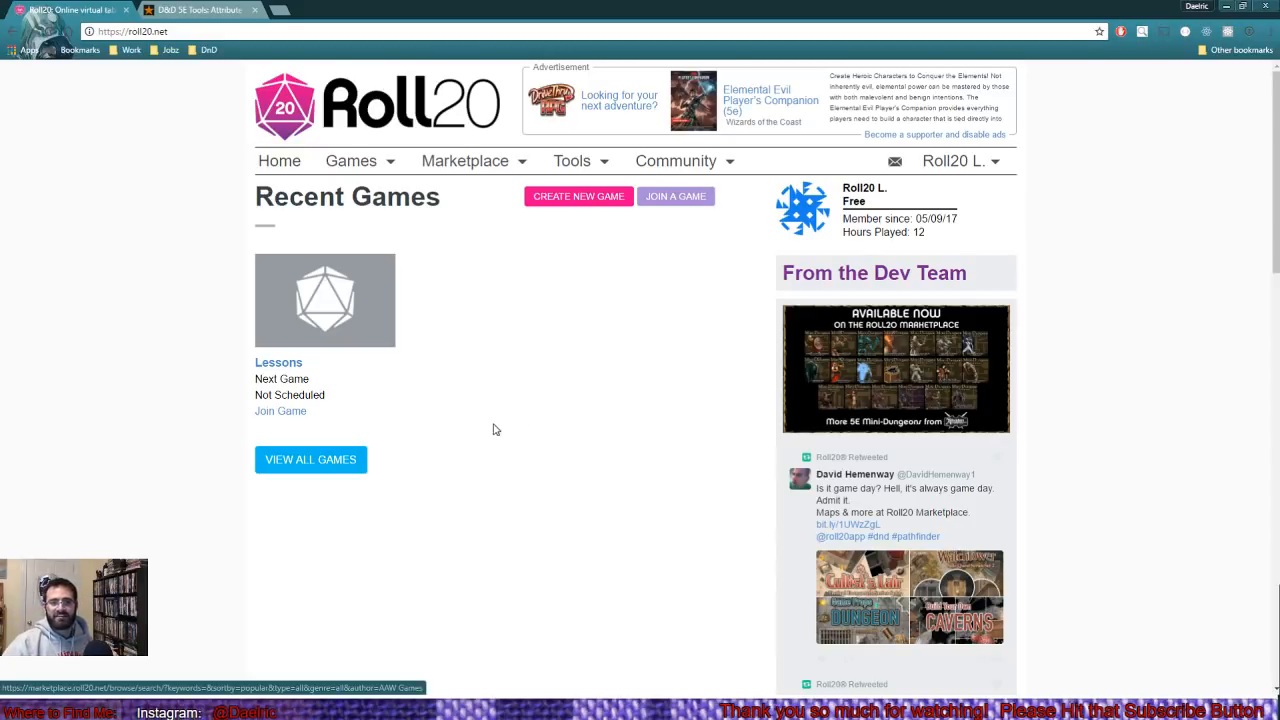
- Join the Lessons game as GM, look through the journal, and return to the chat showing the campaign's player link
click(280, 412)
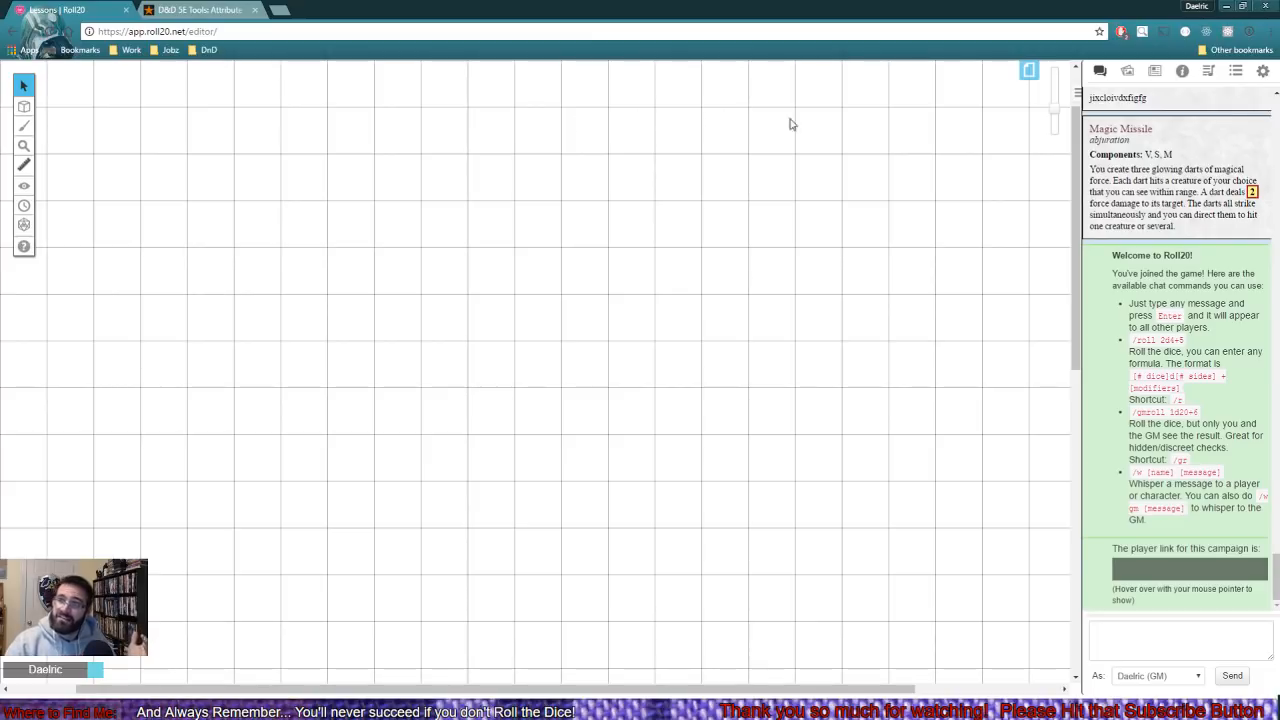
click(1156, 72)
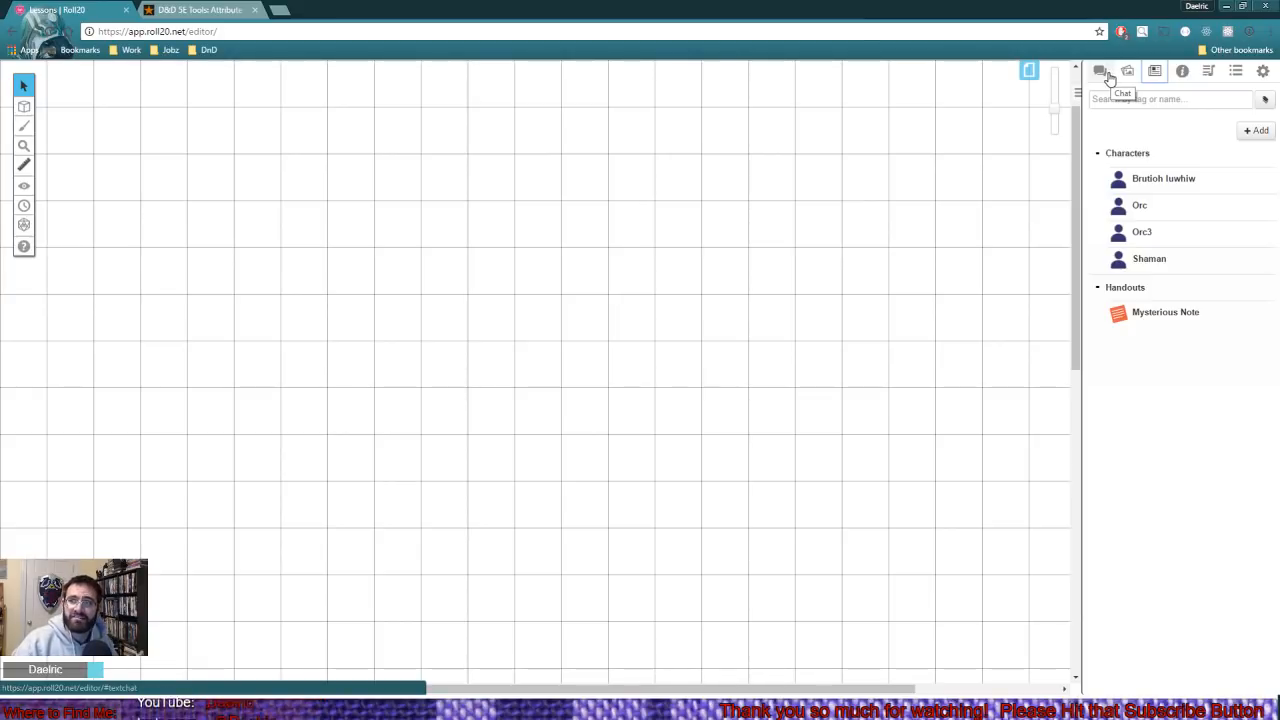
click(1108, 77)
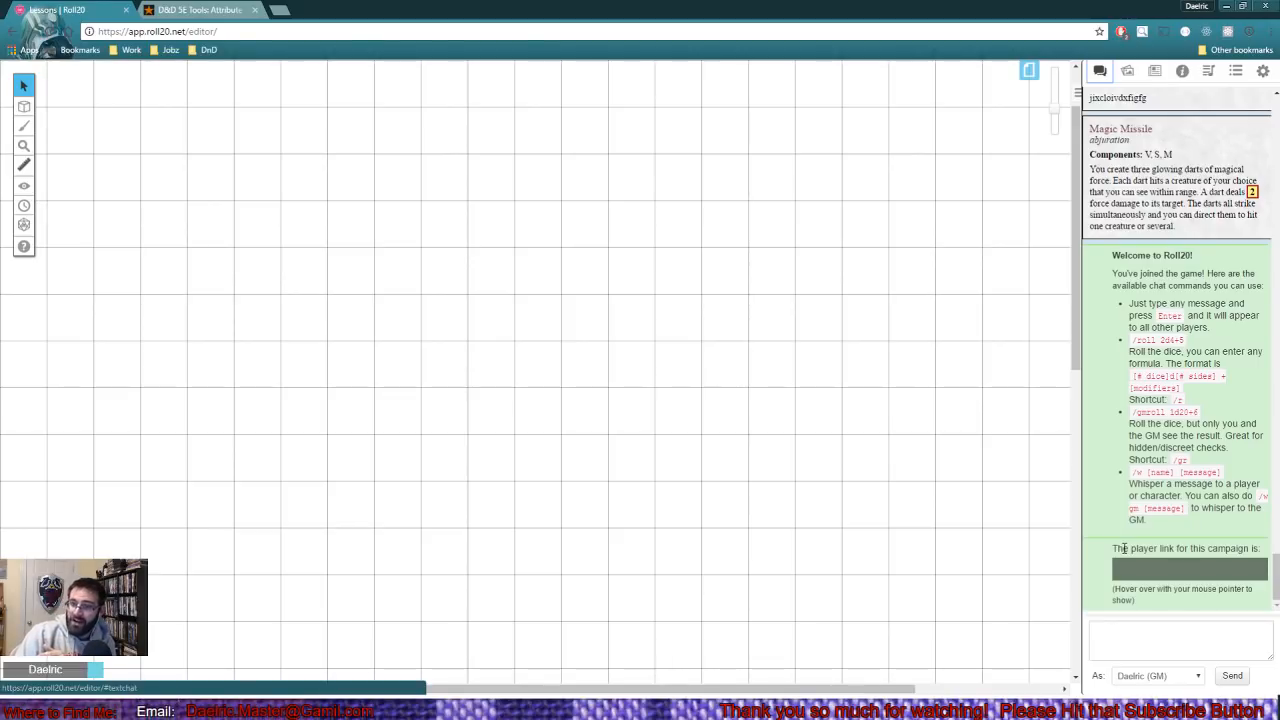
mouse_move(1128, 565)
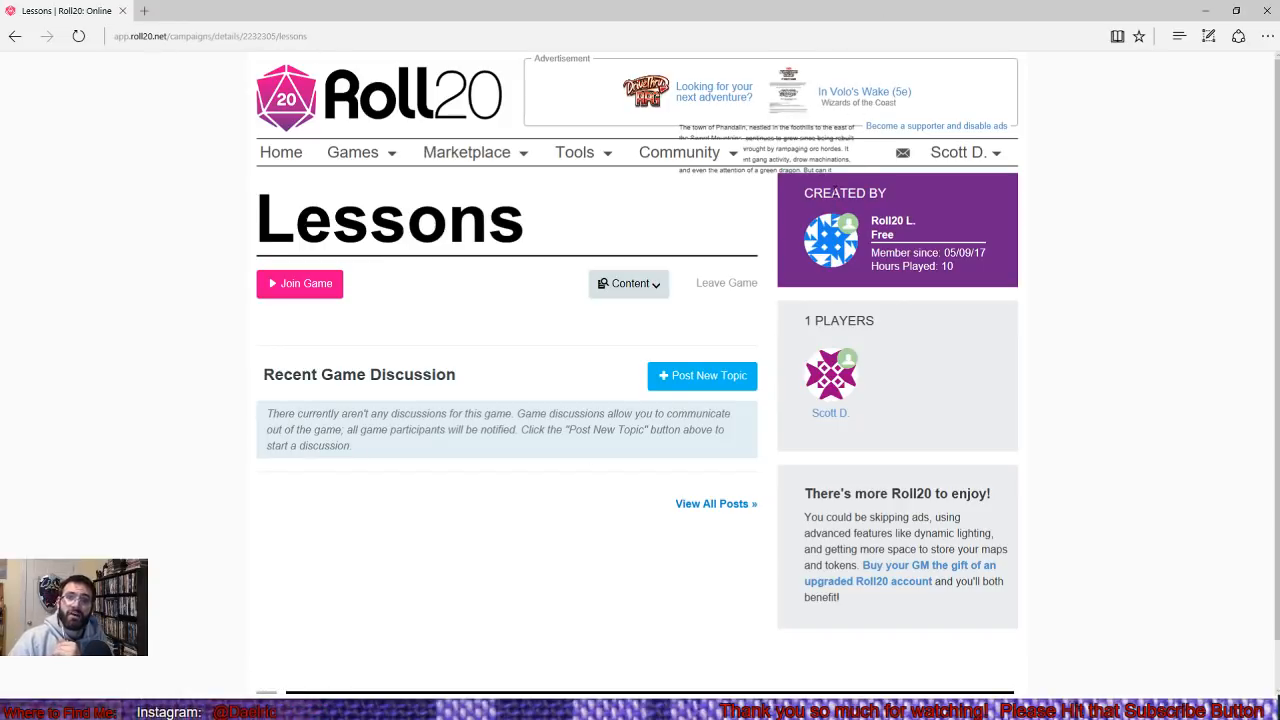
- Join the Lessons game from the player's account in the other browser window
drag(832, 193, 866, 193)
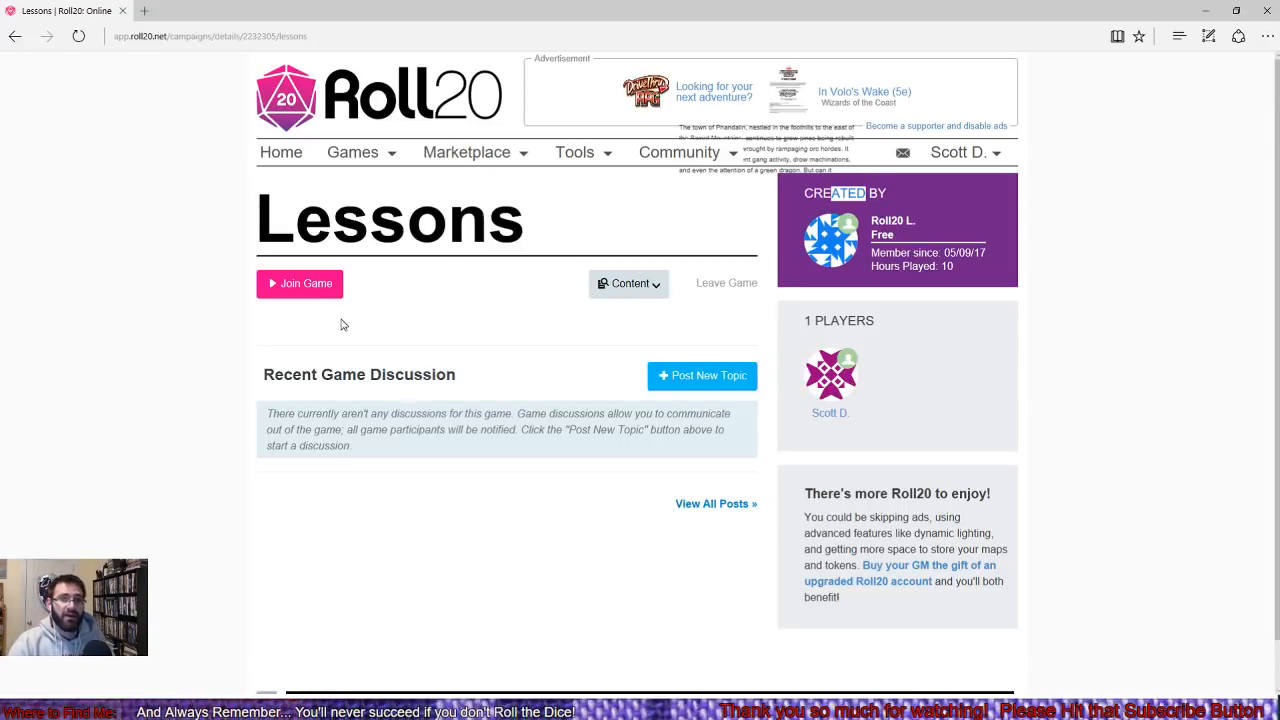
click(313, 287)
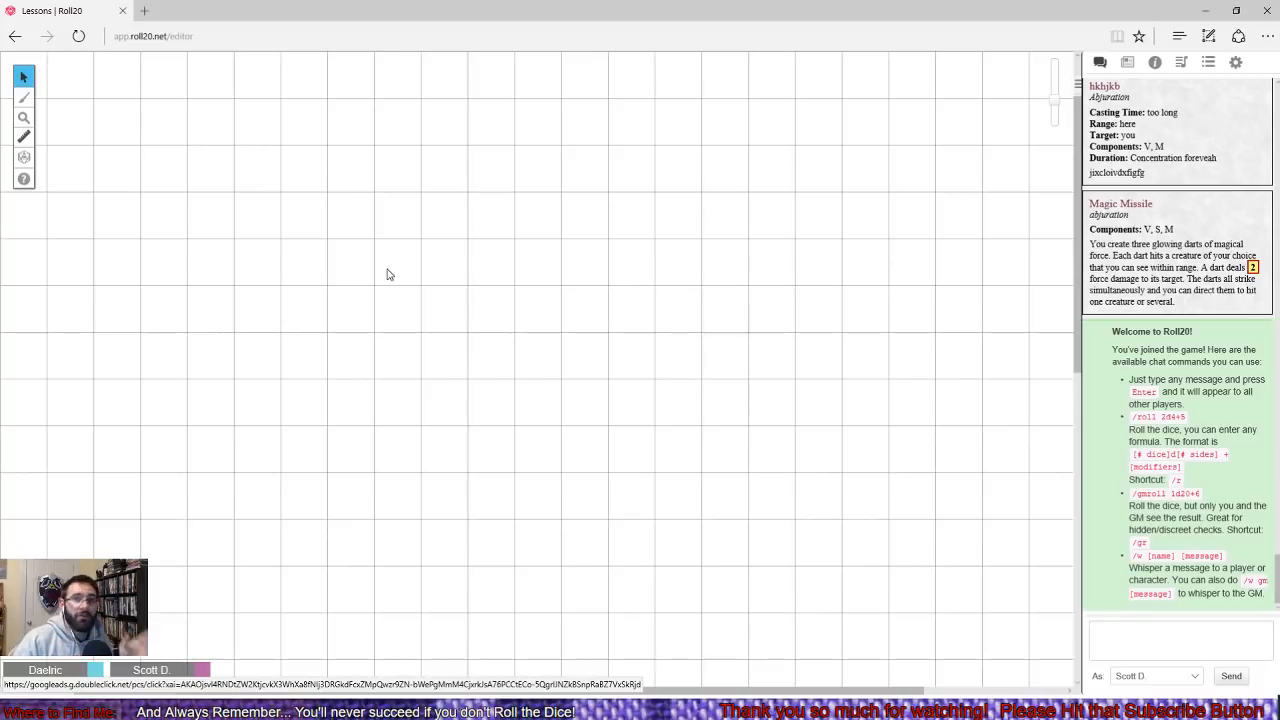
- Review the video and voice broadcast and receive options in the player's game settings
click(1236, 64)
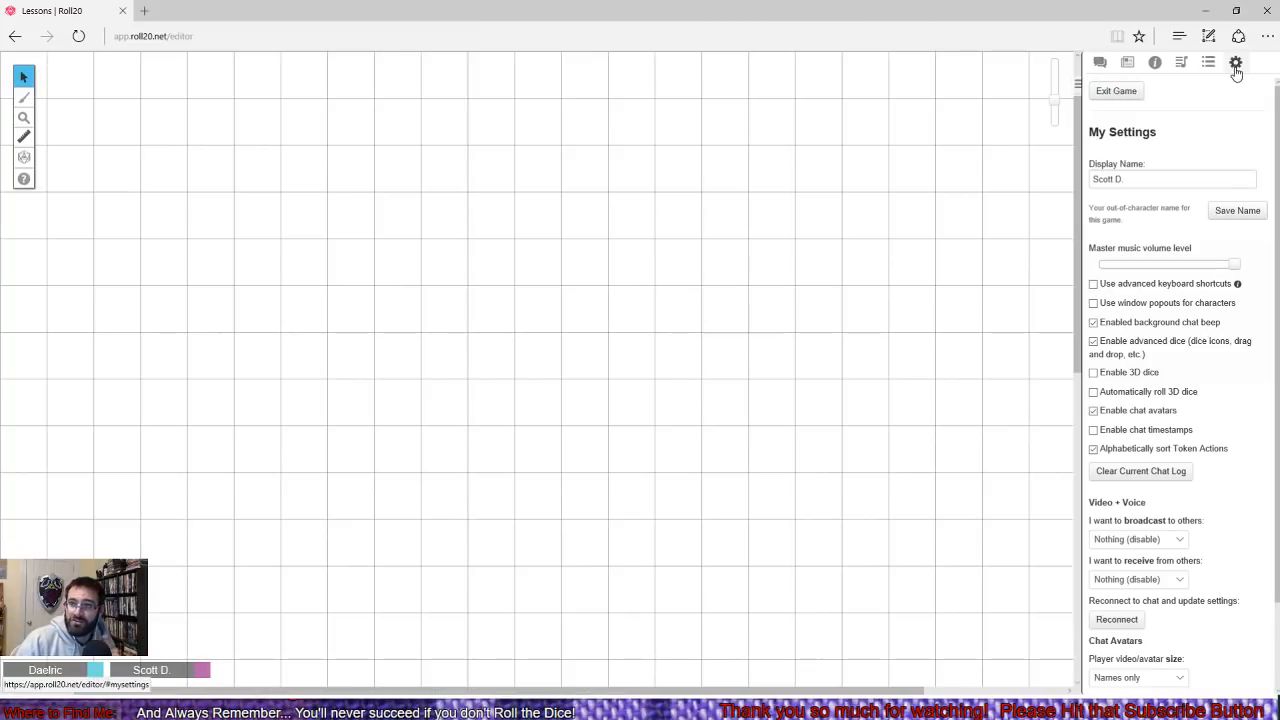
scroll(1102, 462, down, 1)
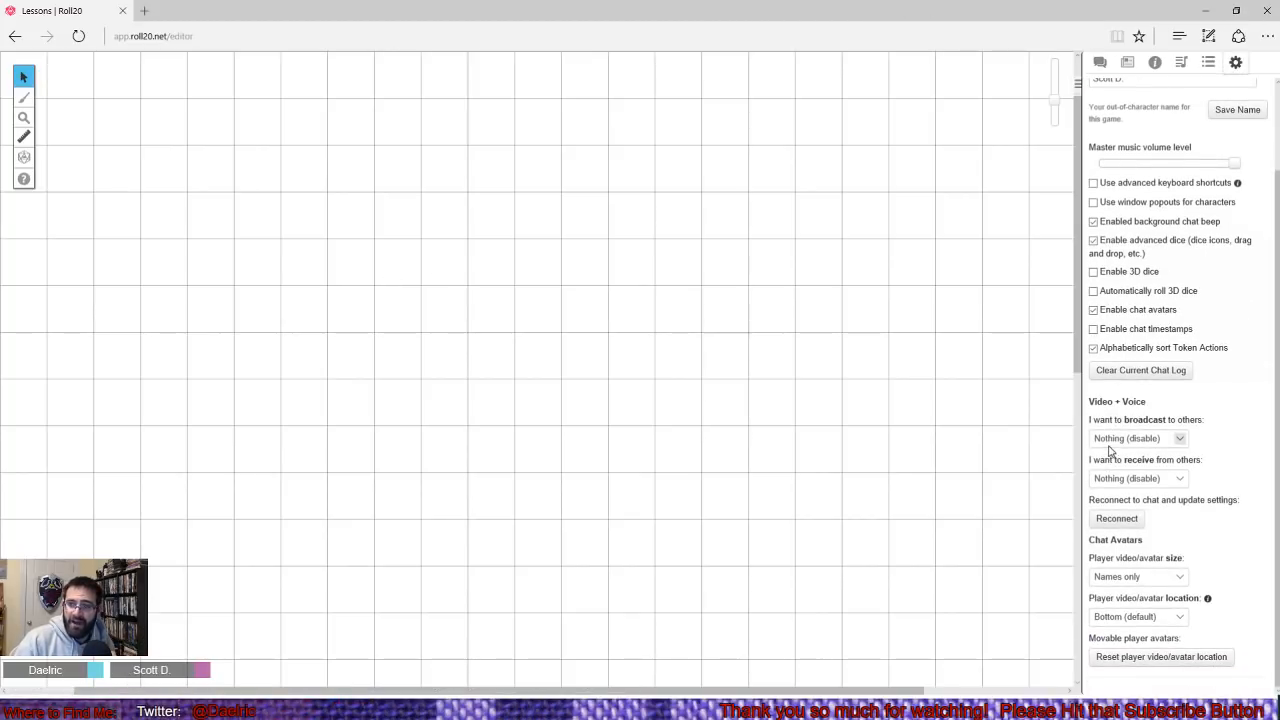
click(1111, 445)
click(1113, 440)
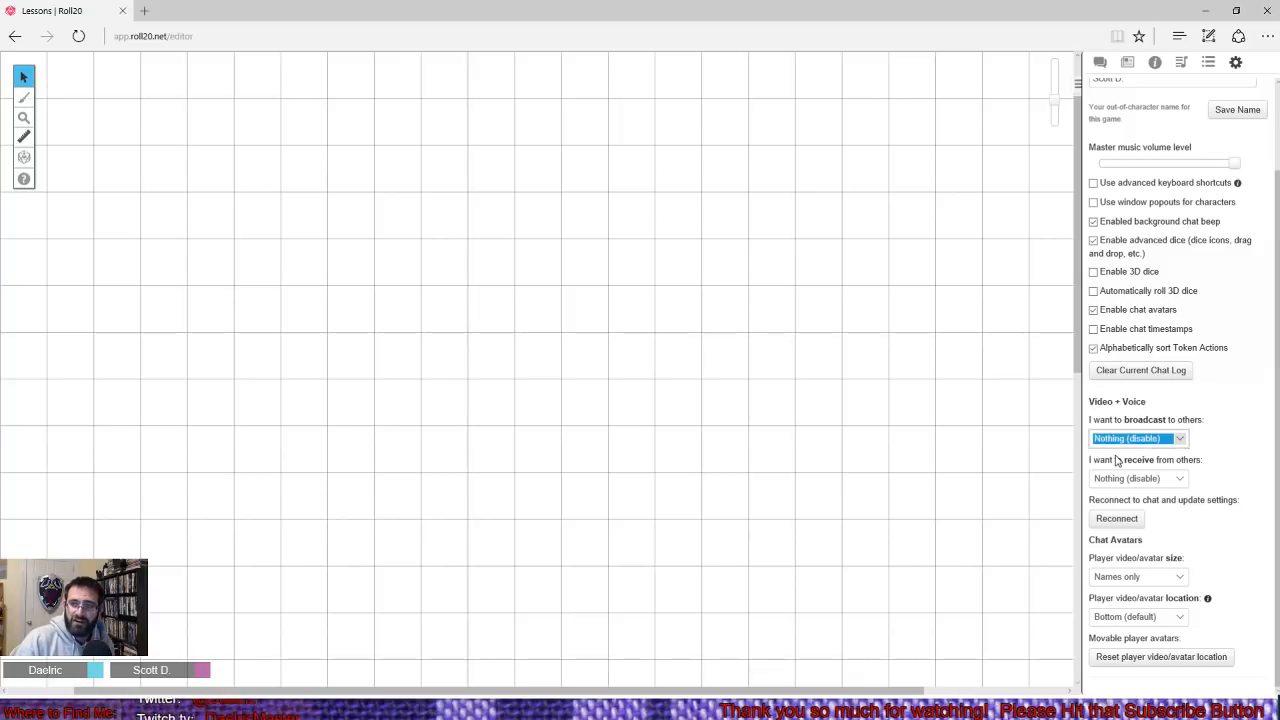
click(1115, 478)
click(1116, 480)
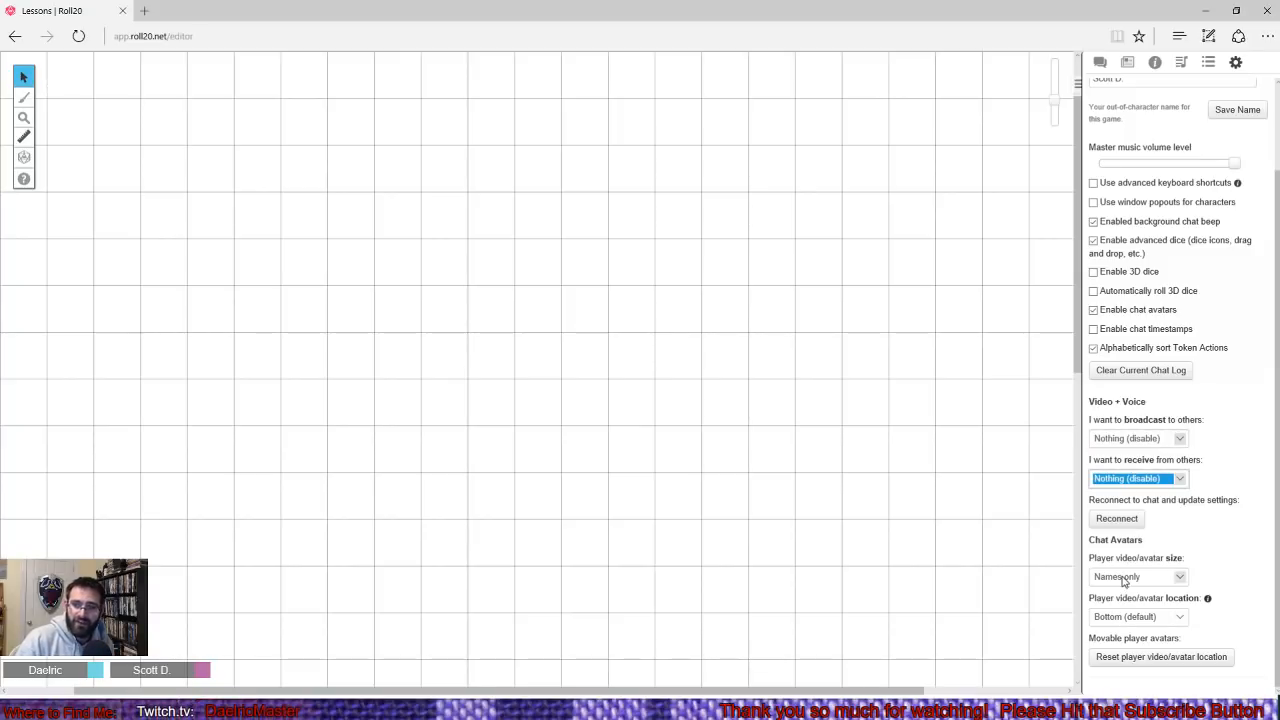
- Try the Regular player avatar size and set it back to Names only
click(1128, 577)
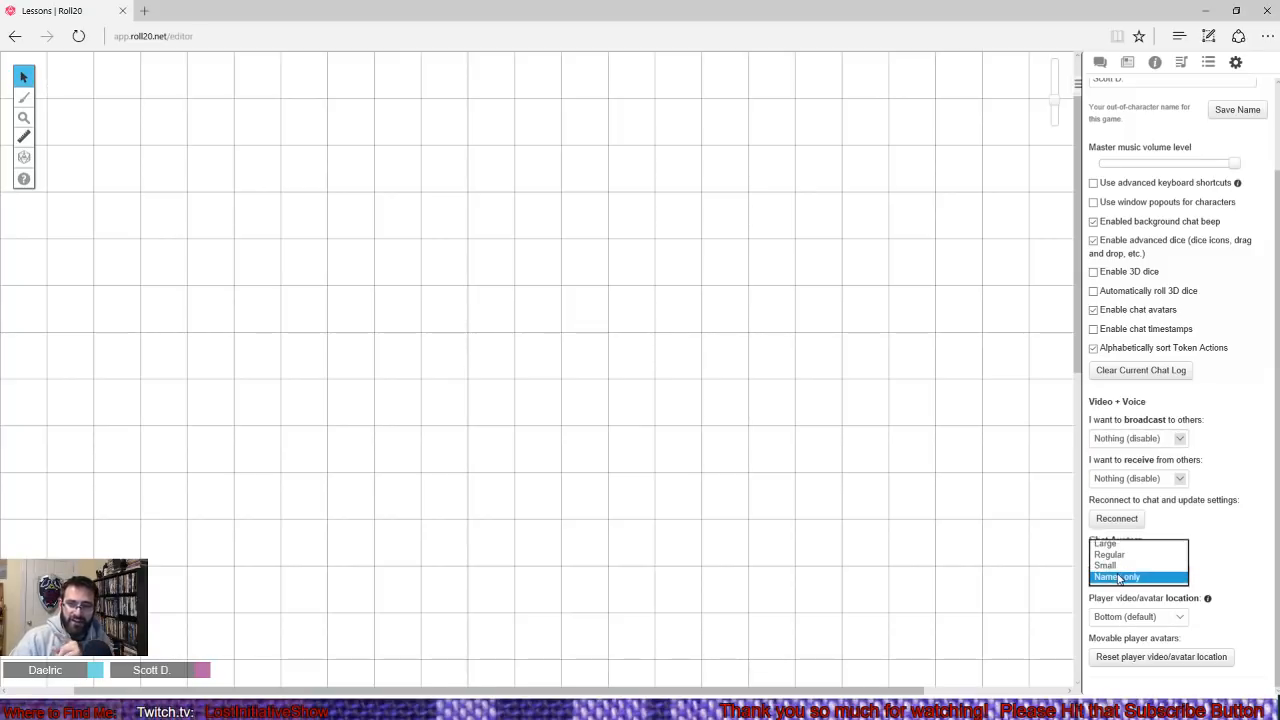
click(1110, 577)
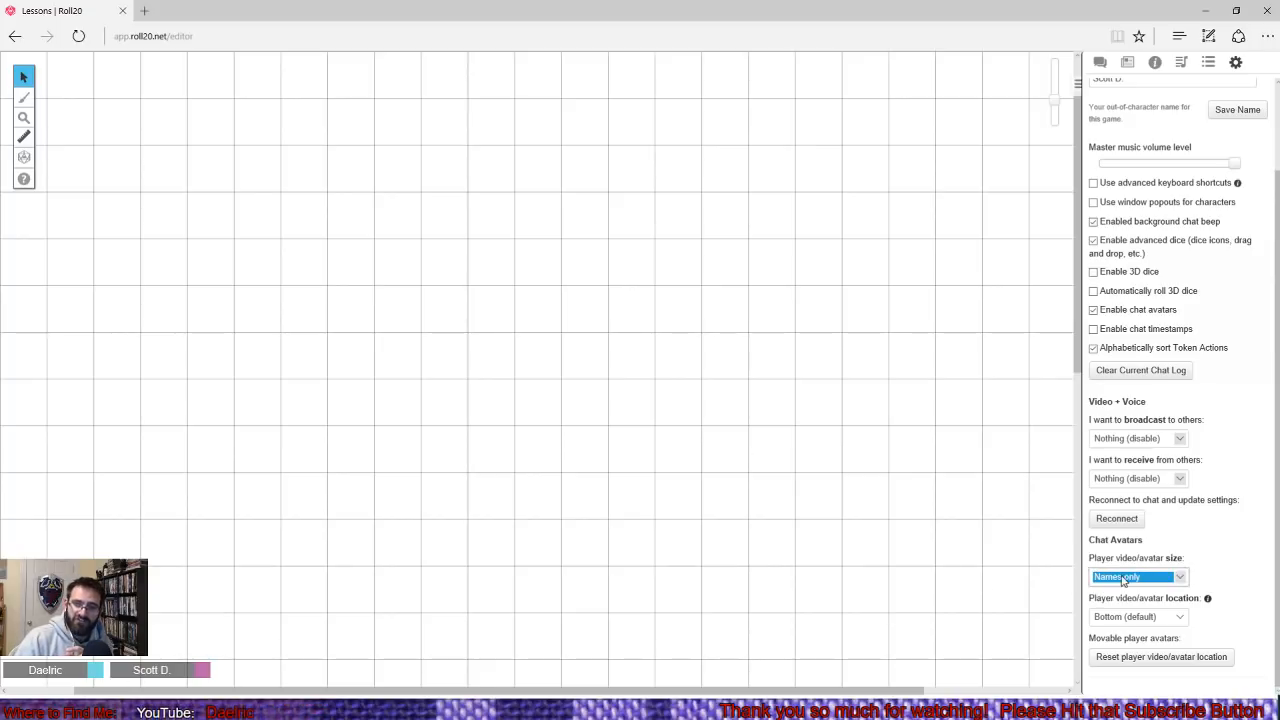
click(1100, 577)
click(1134, 557)
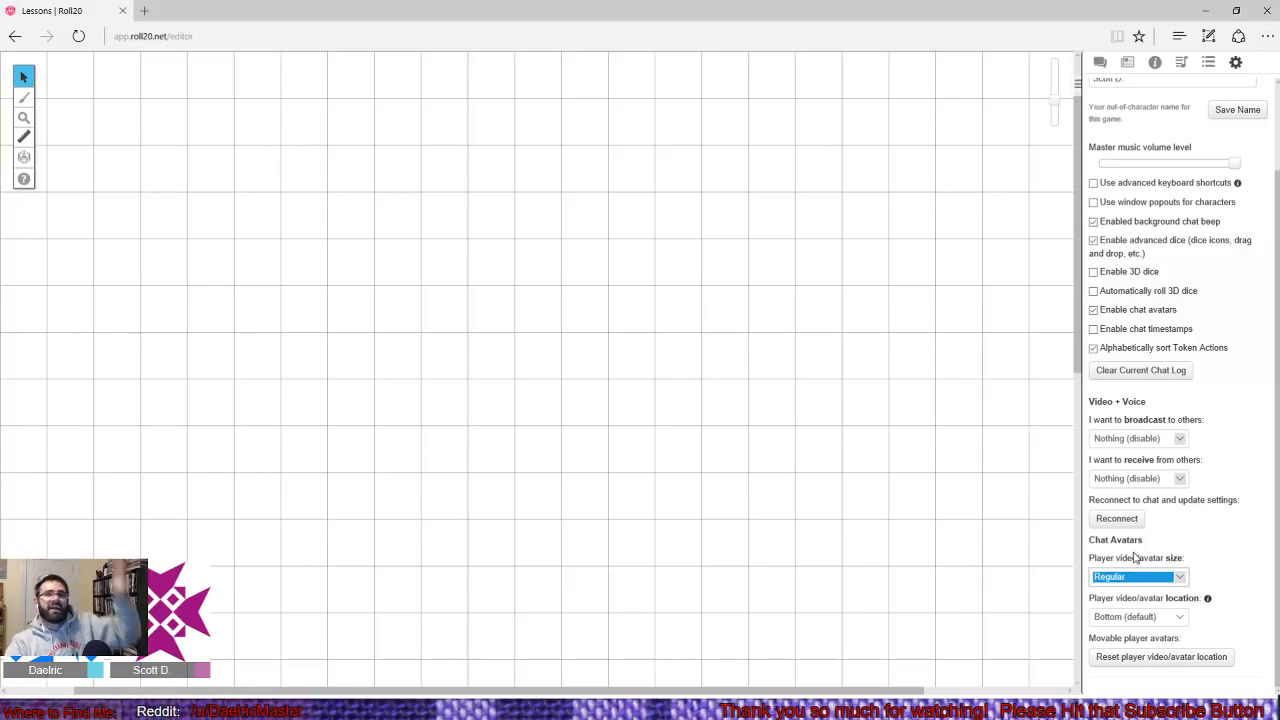
click(1133, 578)
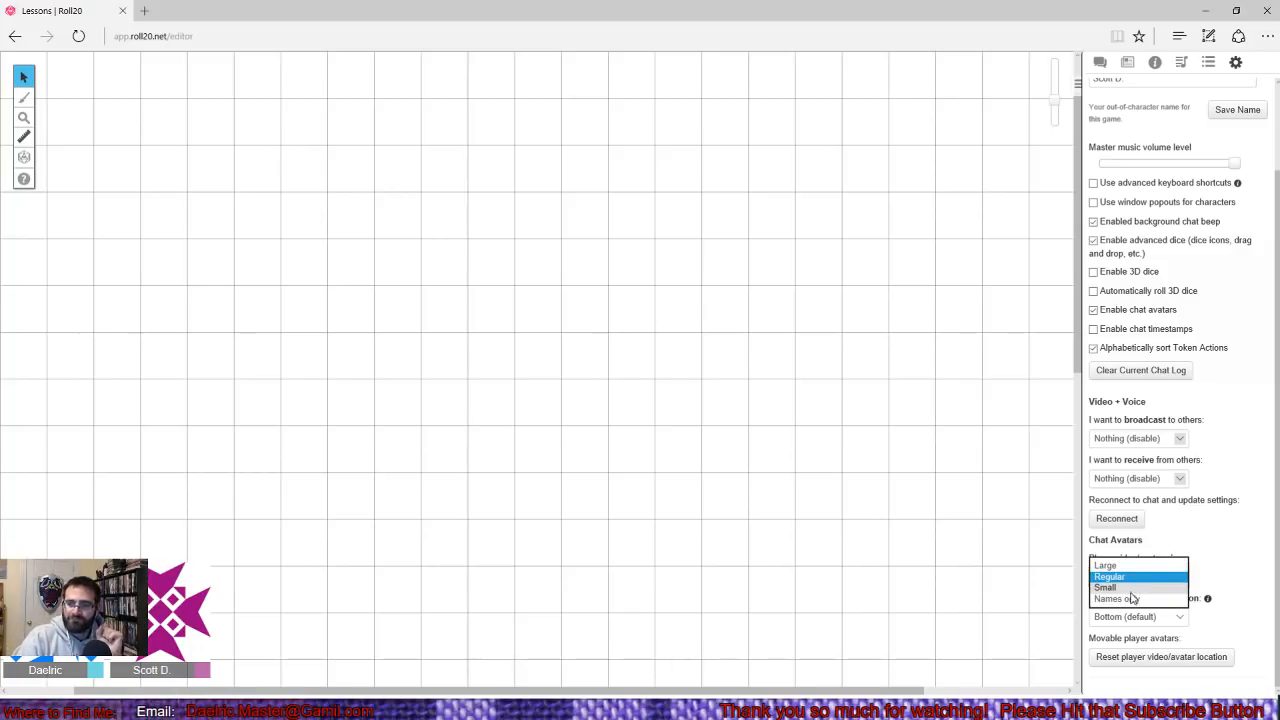
click(1130, 592)
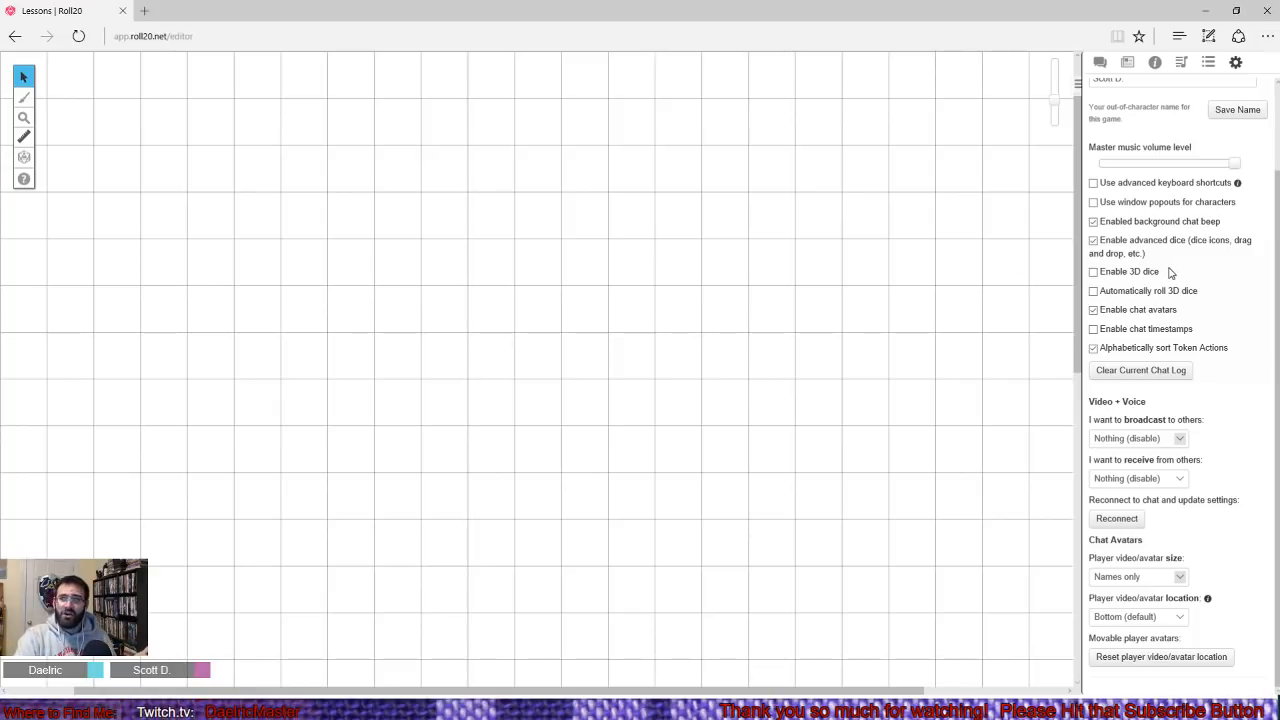
- Return to the player's chat and switch back to the GM's browser window
scroll(1169, 272, up, 2)
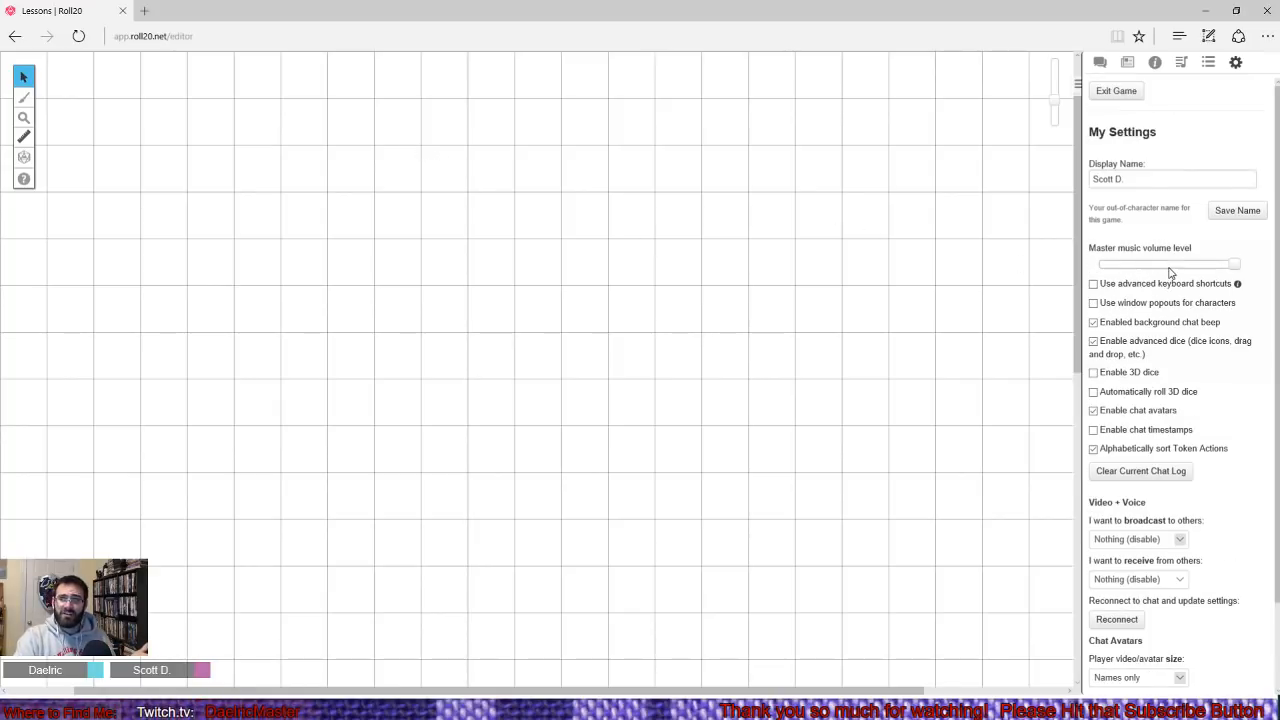
click(1098, 70)
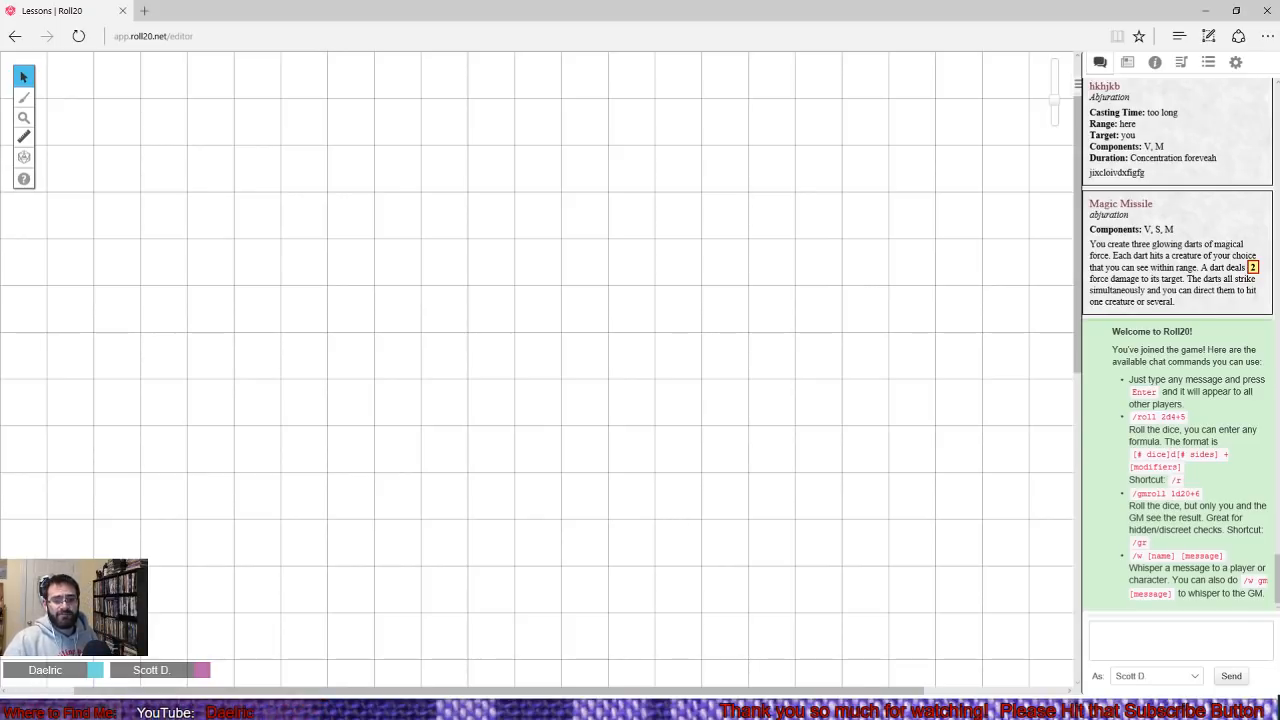
click(387, 665)
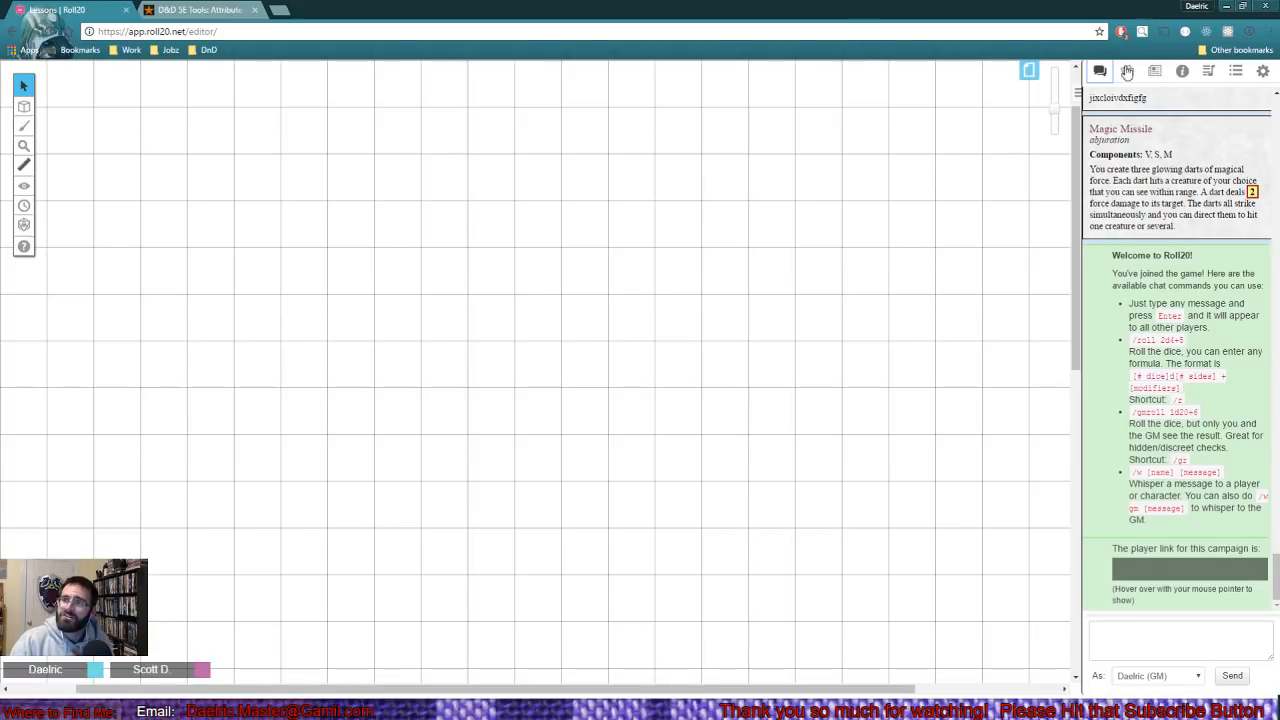
- Add a new character to the journal, save it with the default details, and show its character sheet
click(1163, 75)
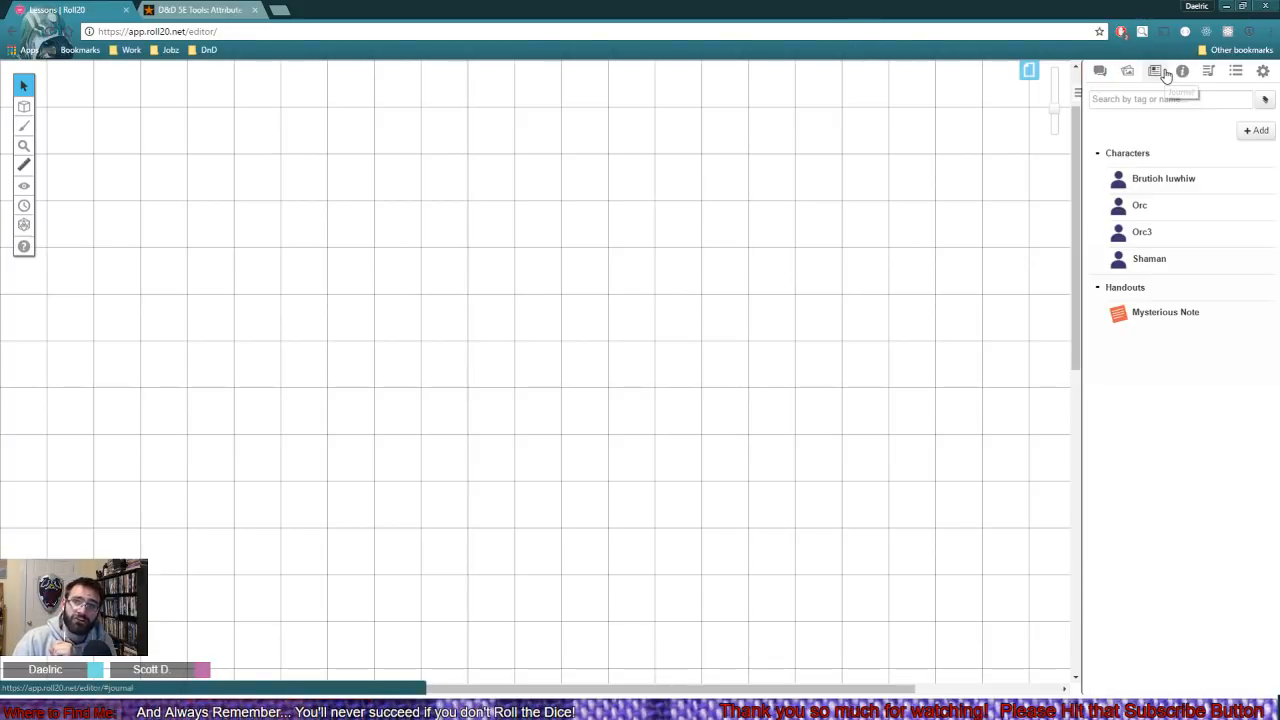
click(1262, 134)
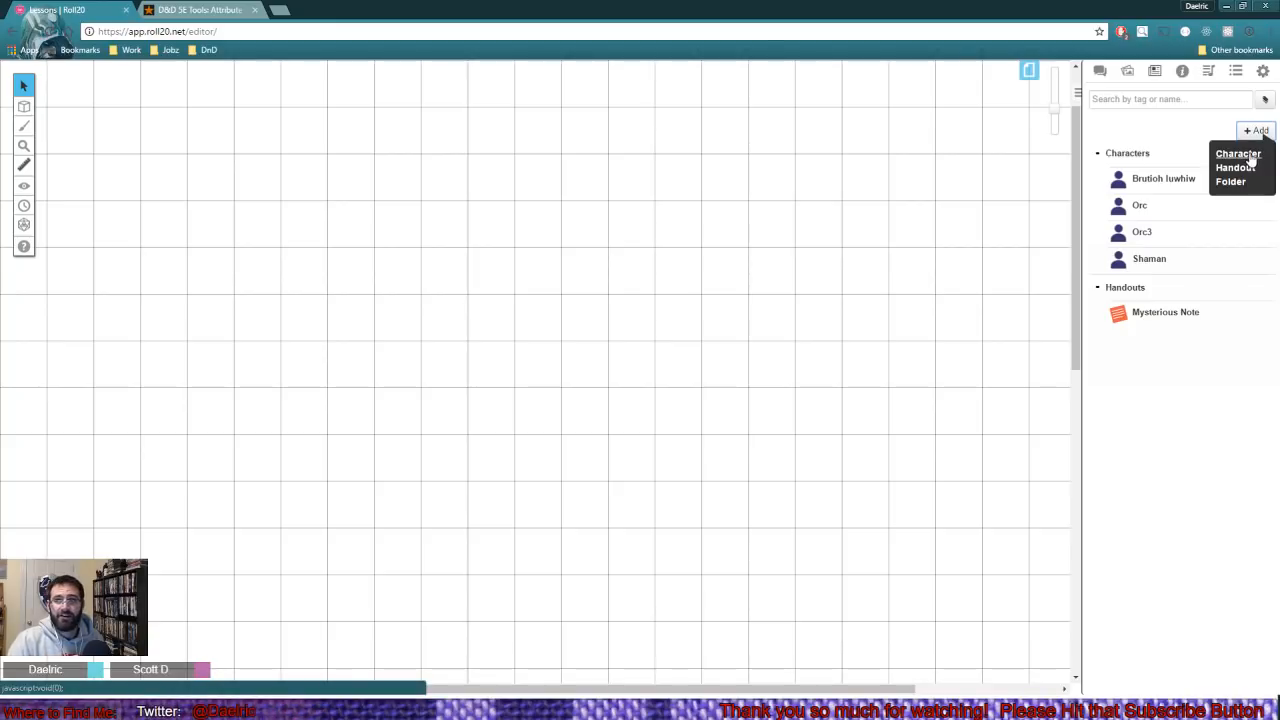
click(1249, 155)
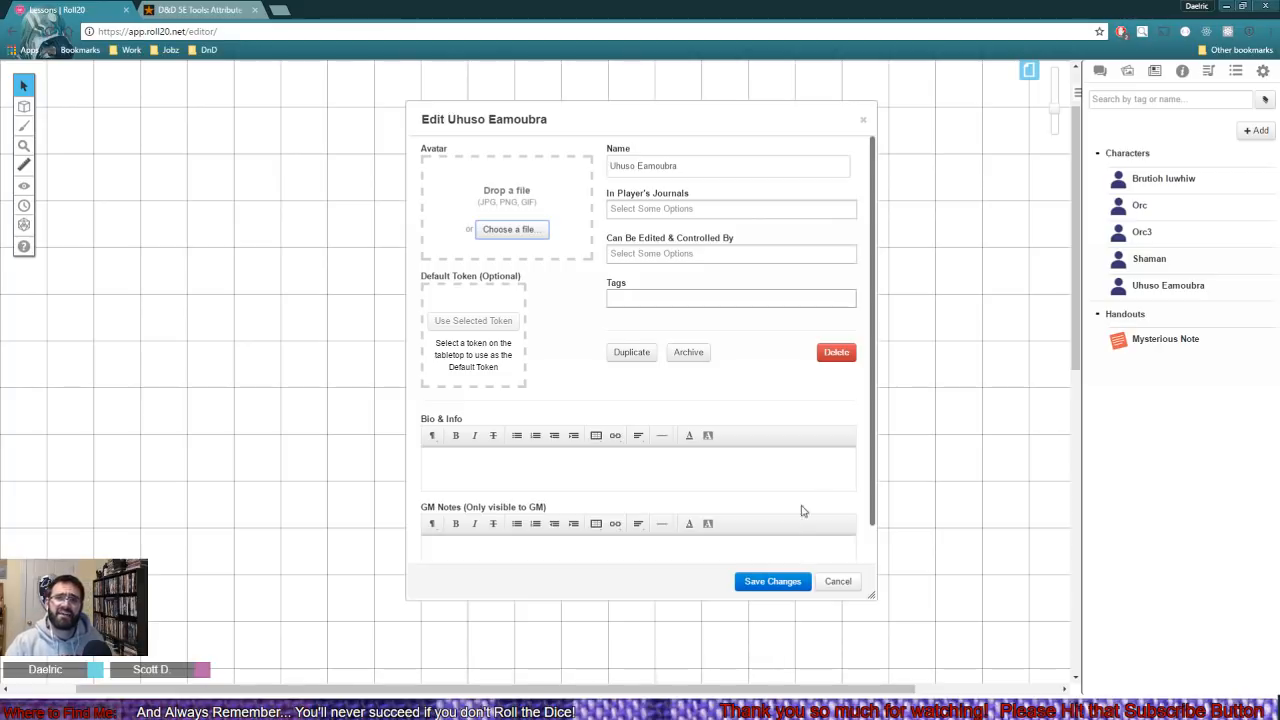
click(766, 584)
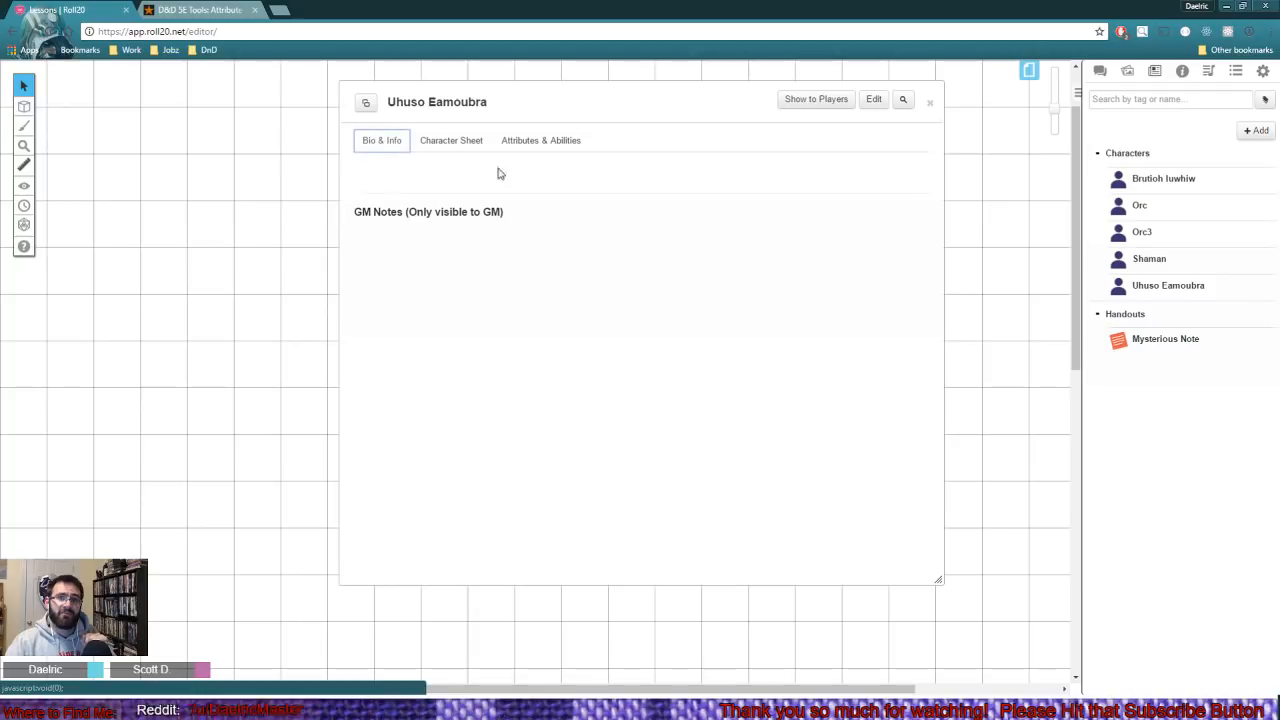
click(440, 139)
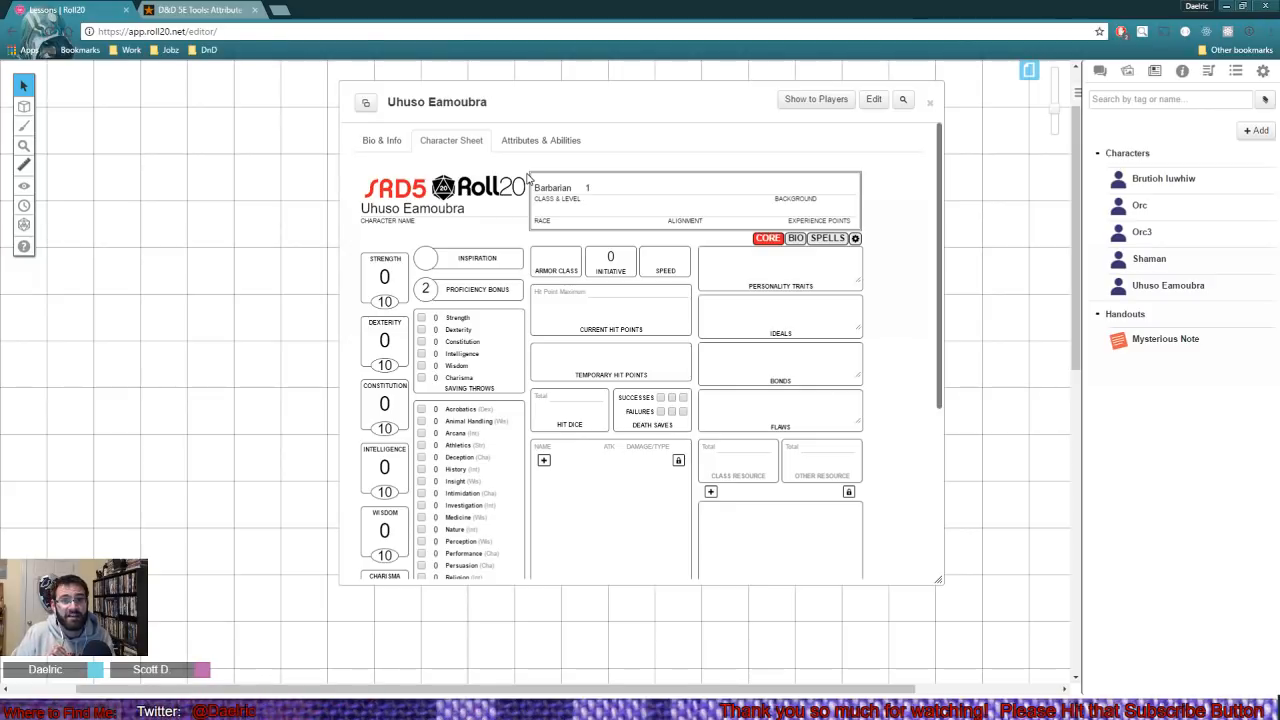
- Open the Orc's character sheet and move the two sheet windows to compare it with the new character's blank sheet
click(1154, 205)
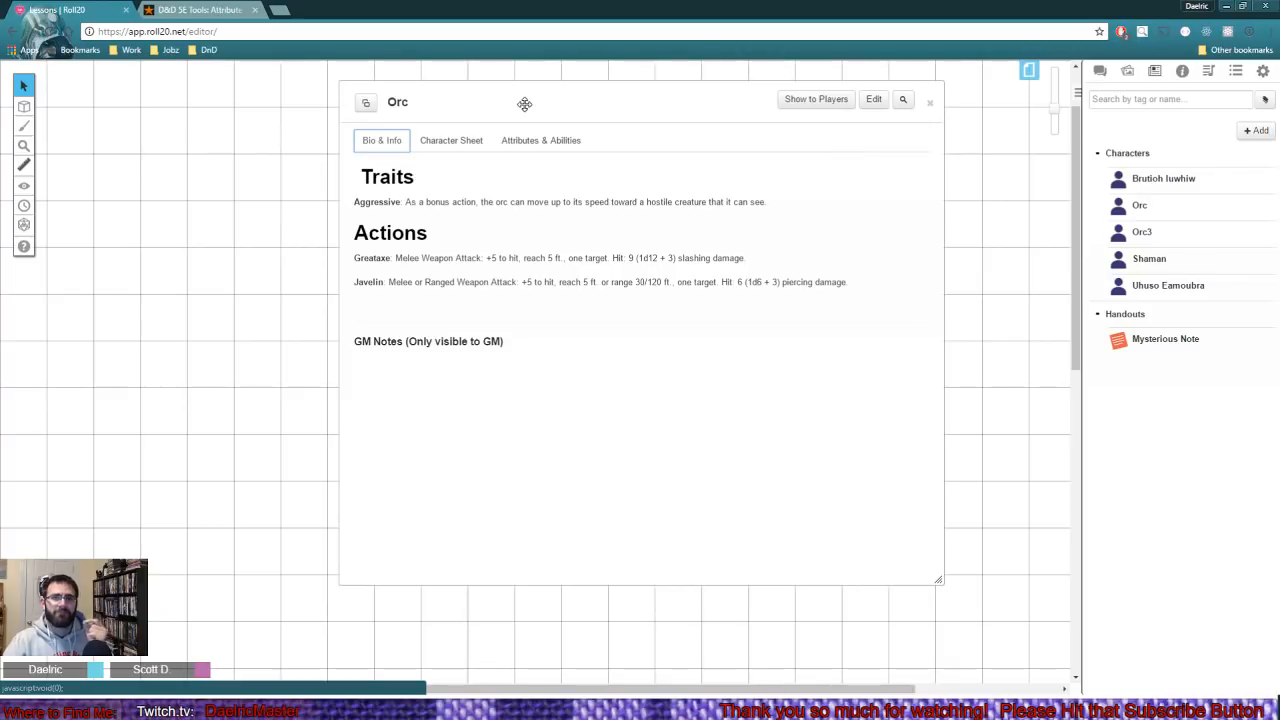
click(453, 144)
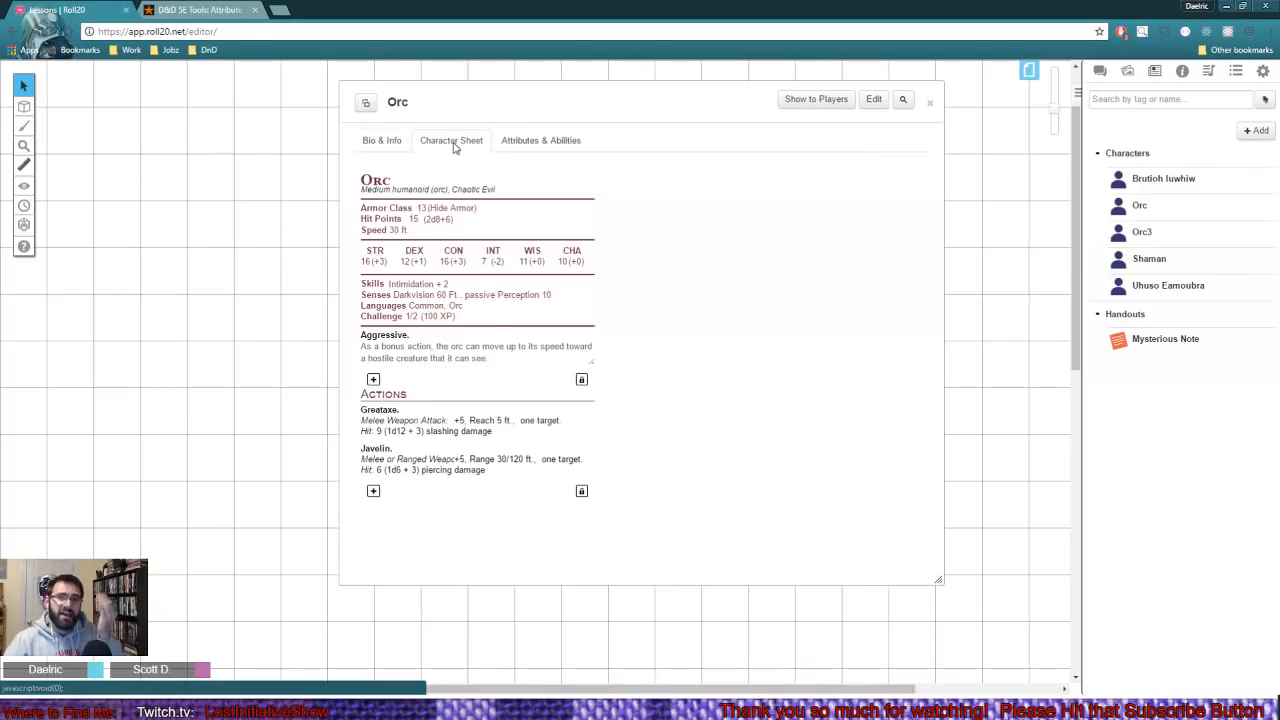
drag(663, 111, 994, 126)
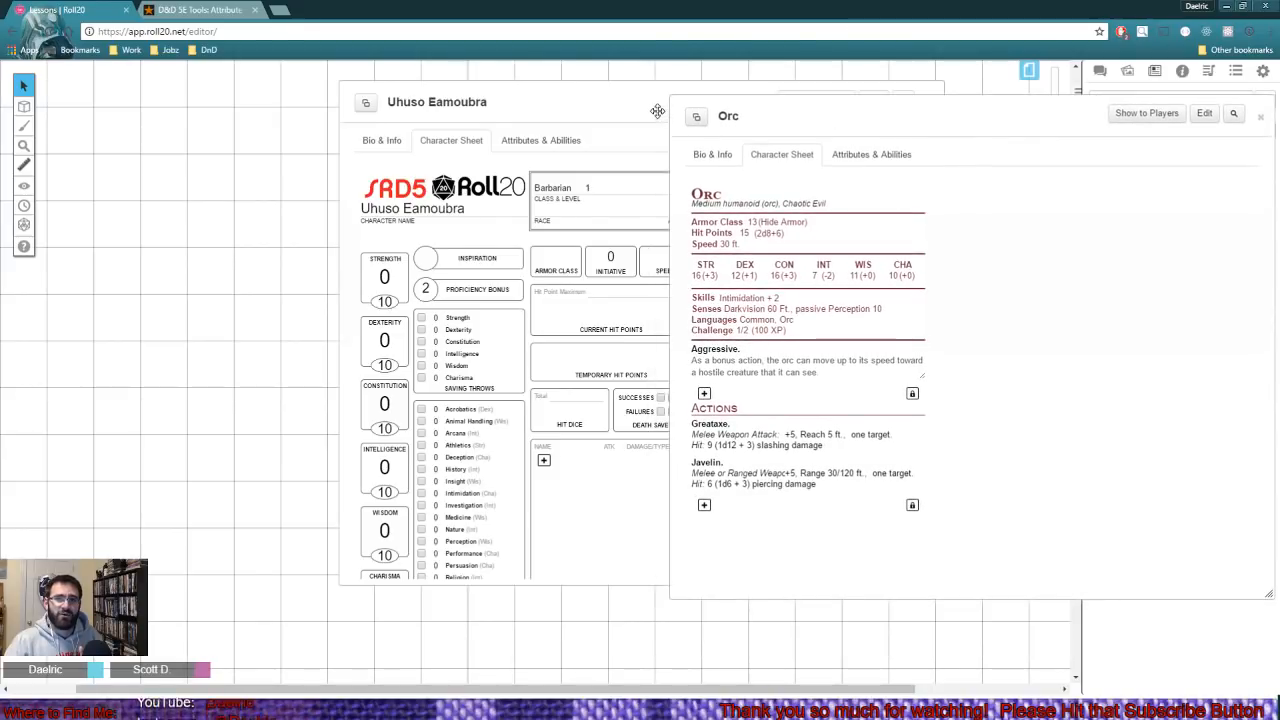
mouse_move(642, 108)
mouse_down()
mouse_move(337, 106)
mouse_move(936, 127)
mouse_move(617, 109)
mouse_up()
click(1011, 124)
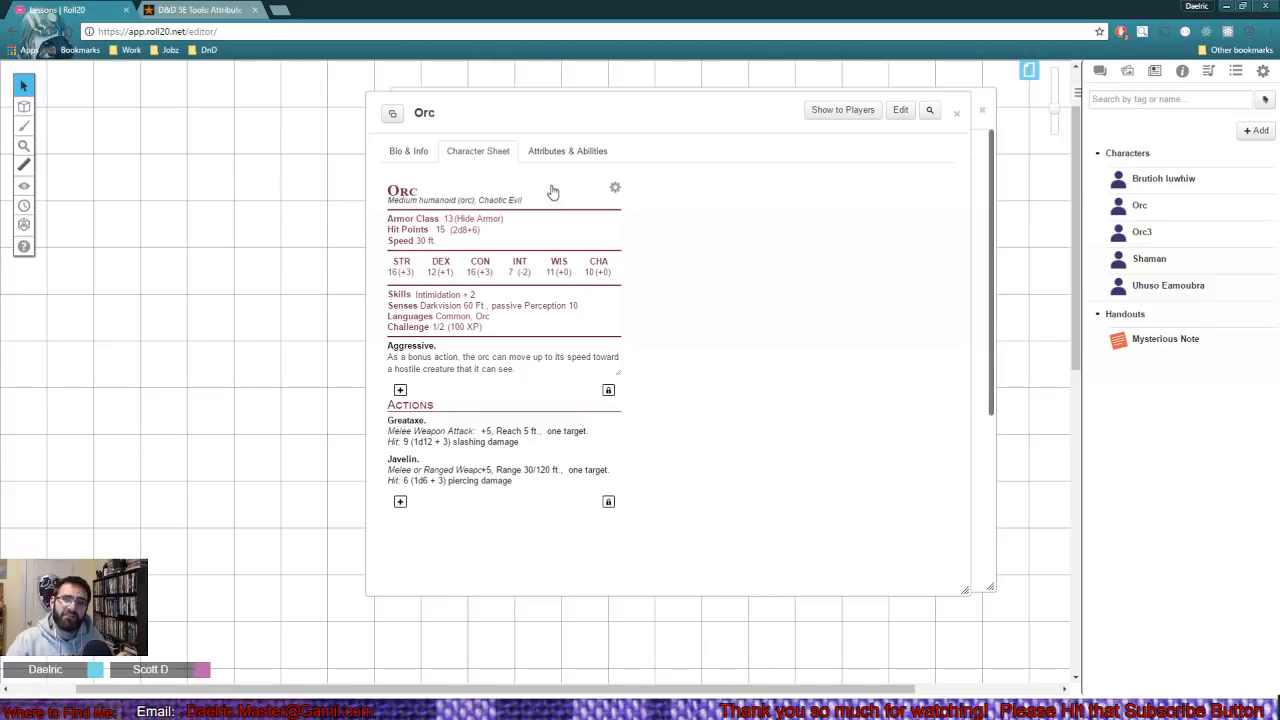
- Turn off the NPC option in the Orc's sheet settings and show the Core page of its player-style sheet
click(617, 192)
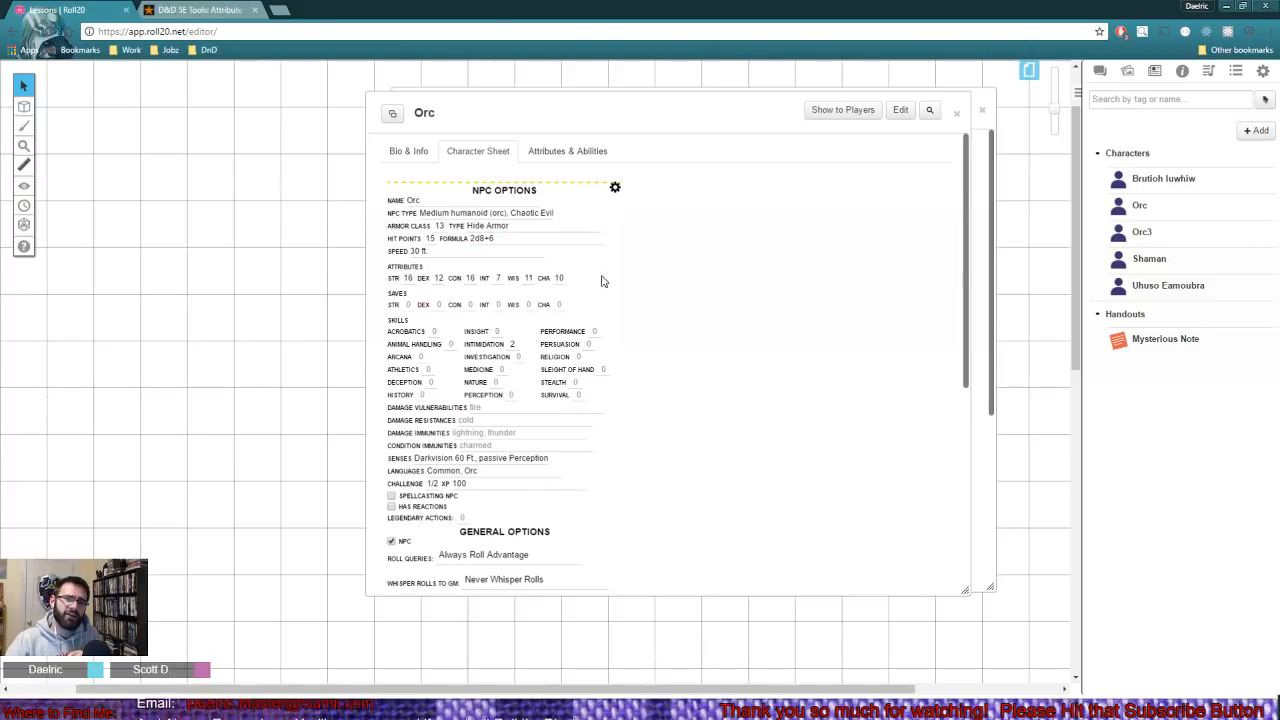
scroll(588, 334, down, 1)
scroll(584, 336, down, 1)
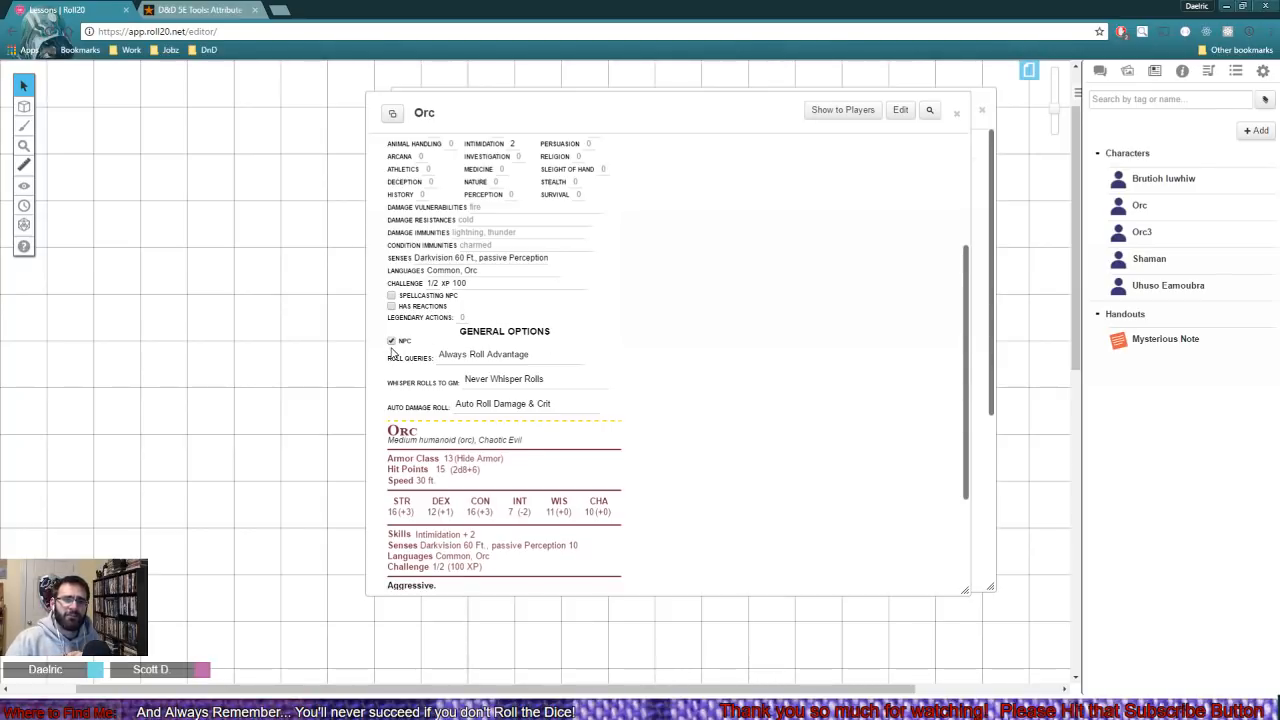
click(391, 341)
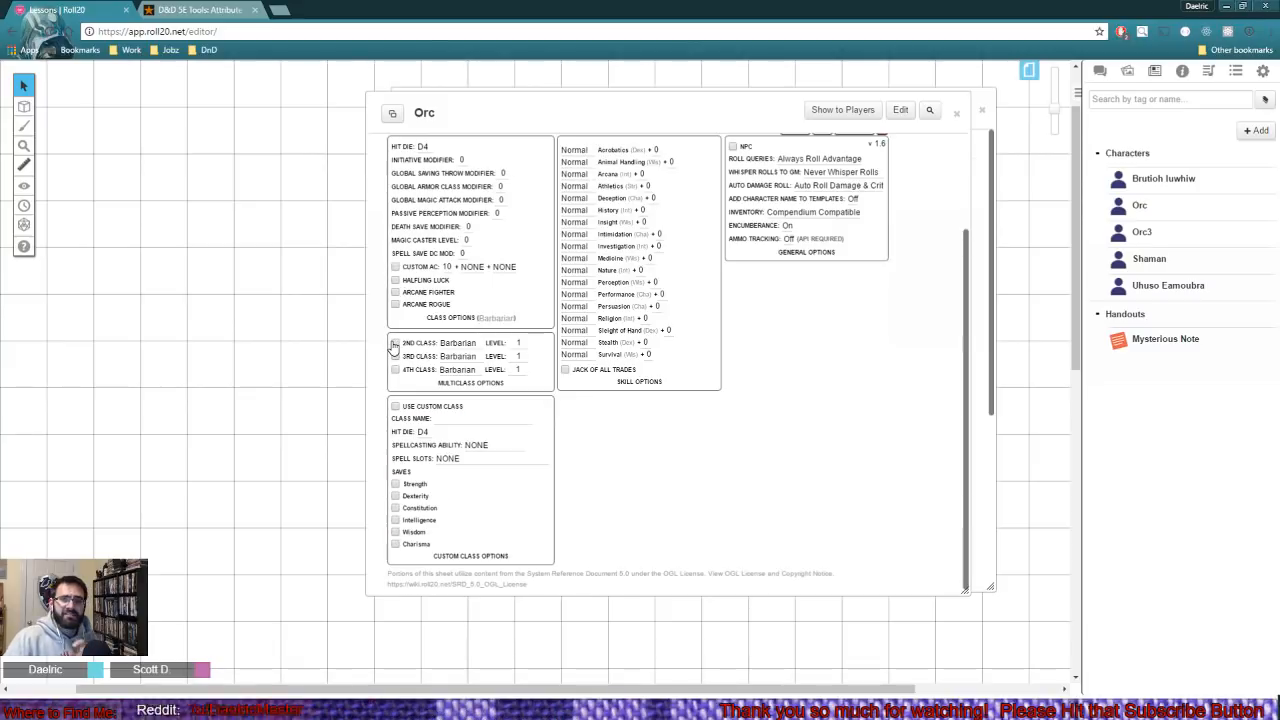
scroll(797, 333, up, 1)
click(792, 249)
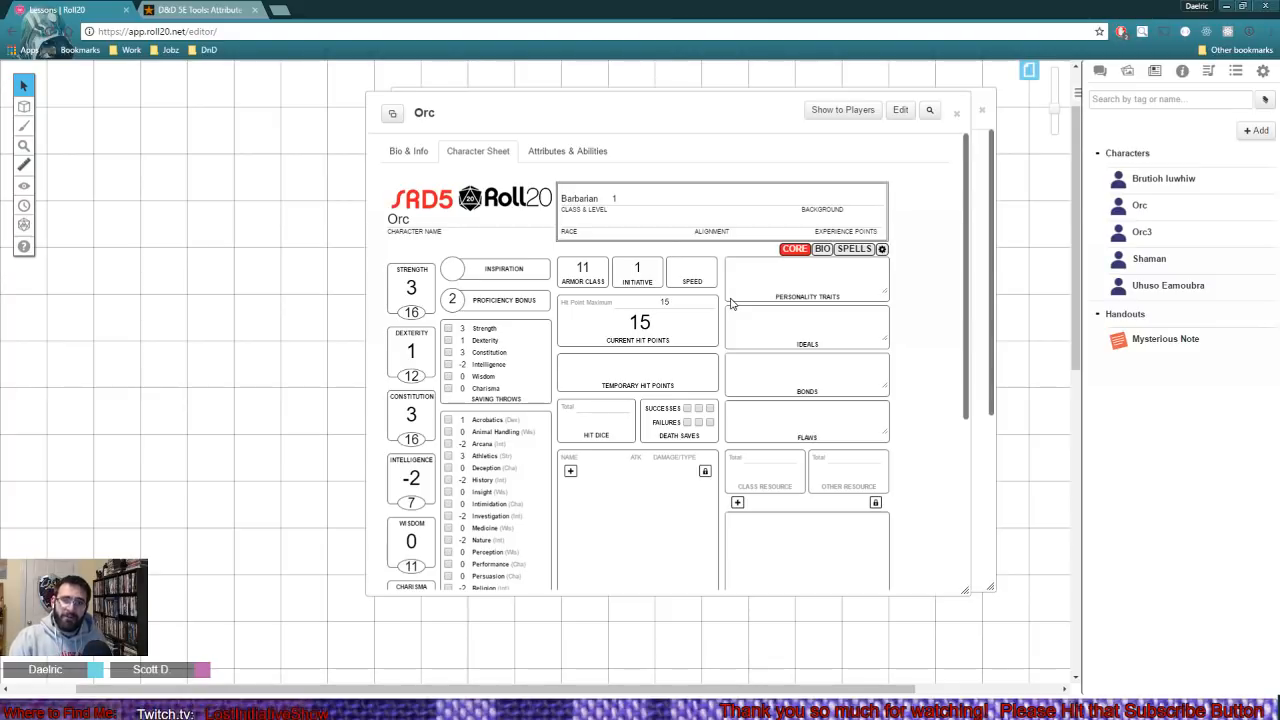
- Turn the Orc's NPC option back on, leave its settings, and close the Orc's sheet
click(882, 249)
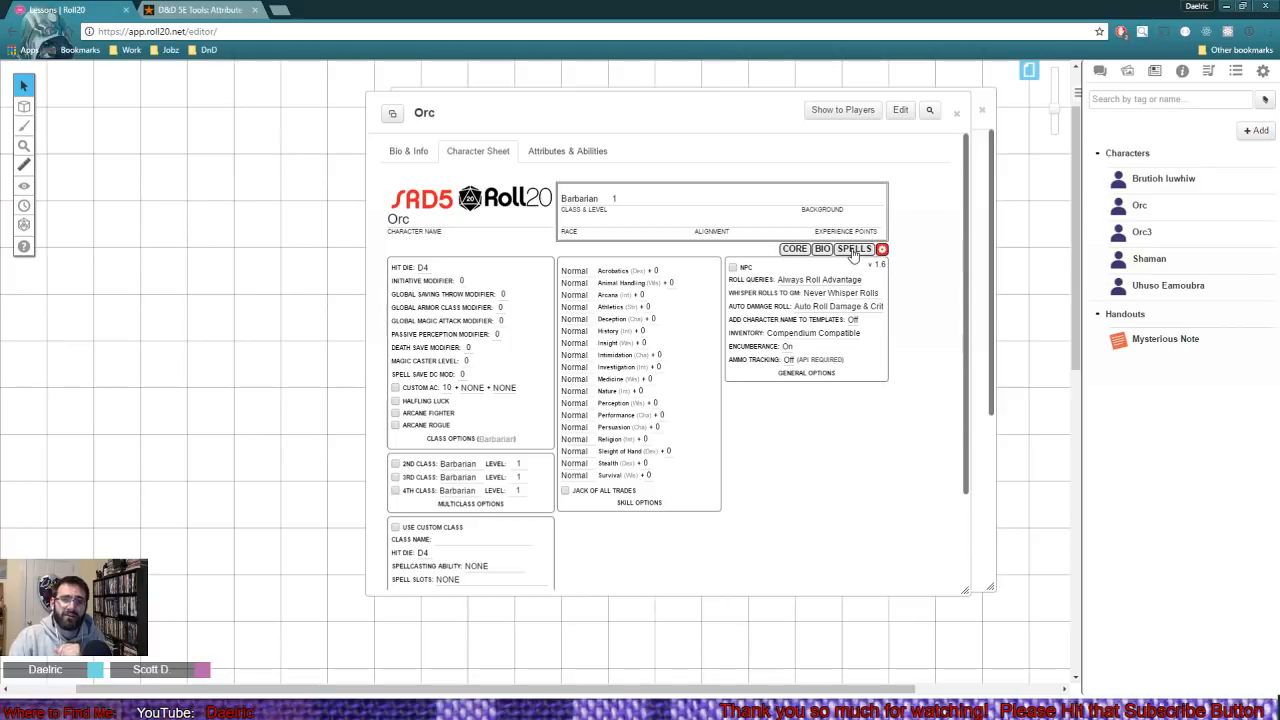
click(731, 262)
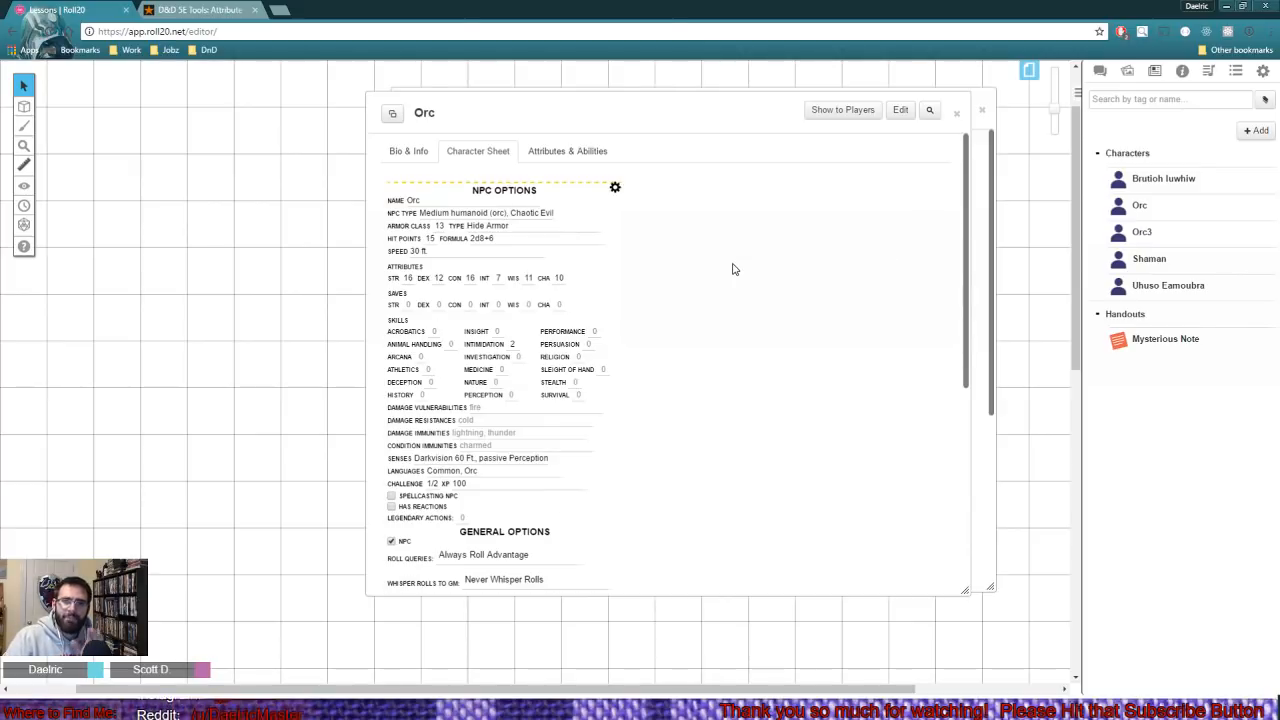
click(615, 188)
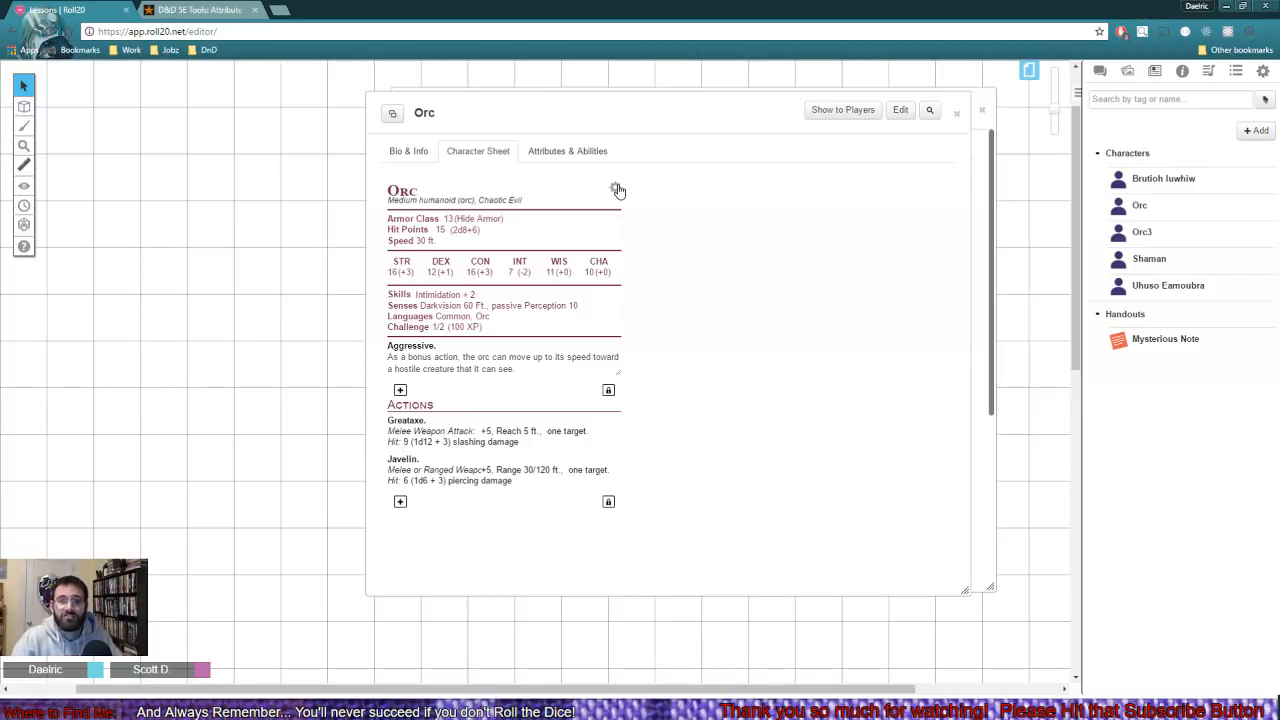
click(953, 113)
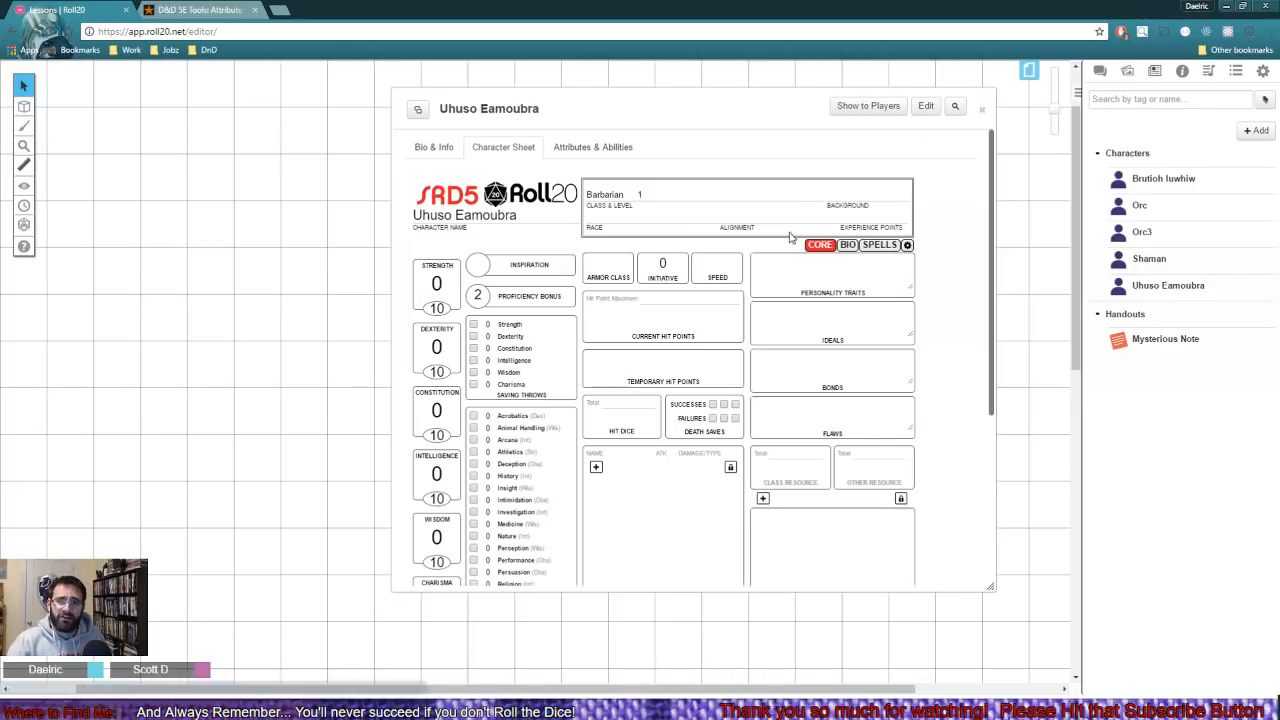
- Reposition the new character's sheet, look over its settings page, and return to the Core page
drag(747, 104, 717, 95)
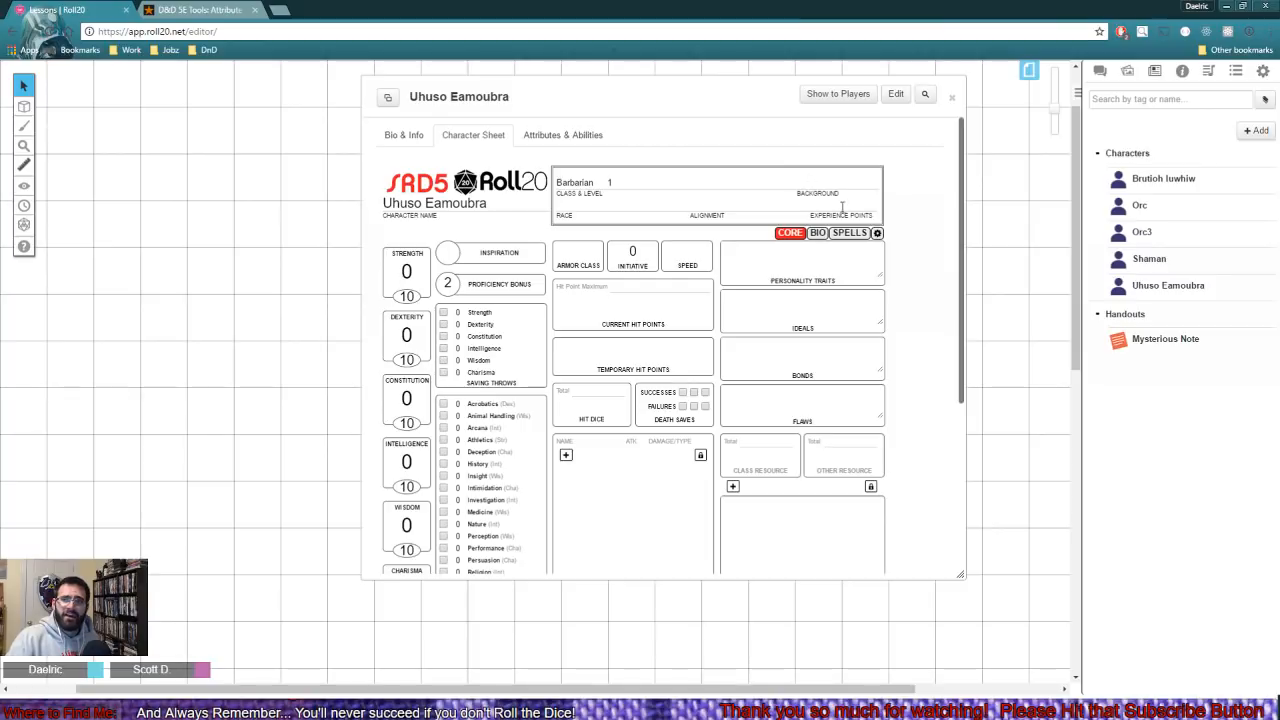
click(877, 233)
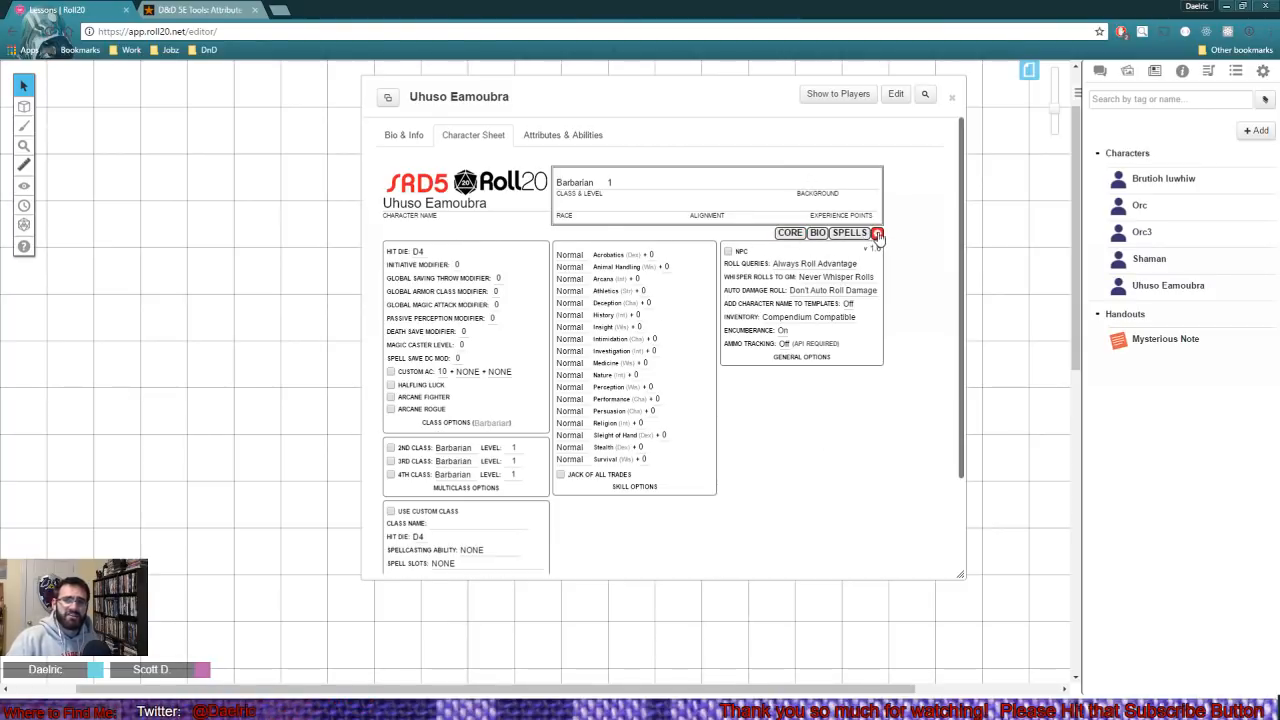
click(798, 236)
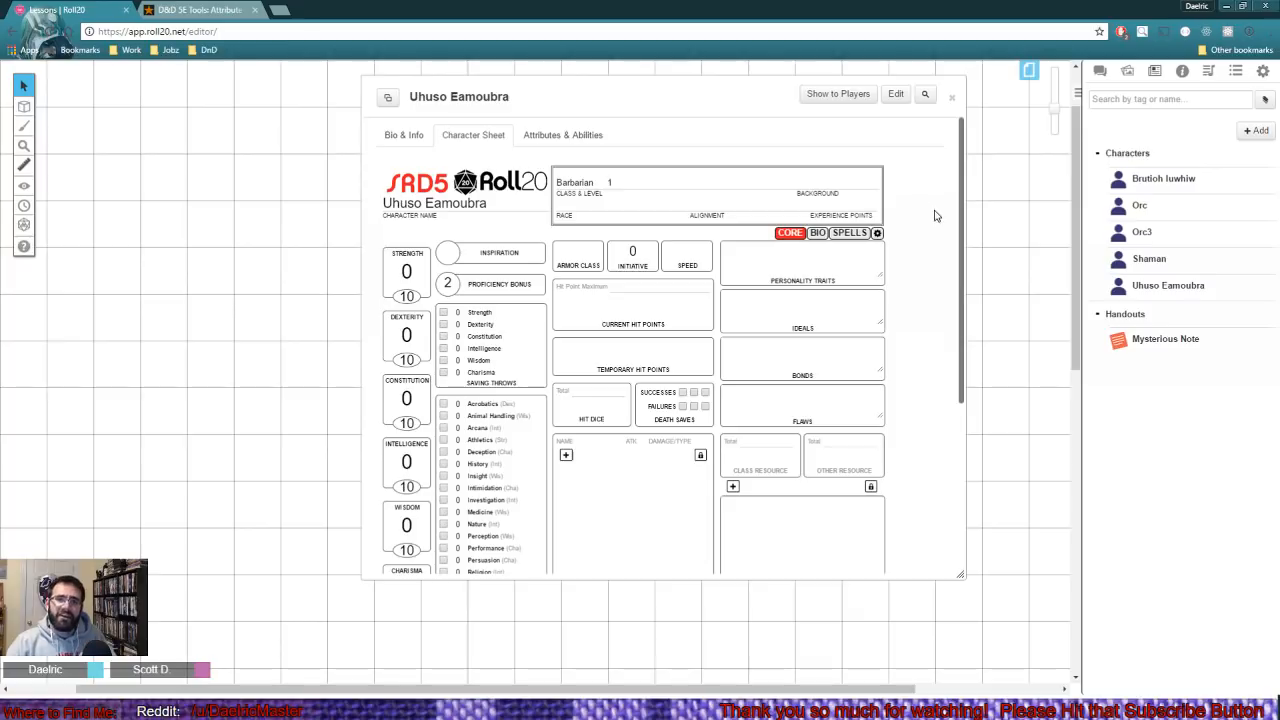
- Open the new character's details for editing and change its name to Bob
click(896, 95)
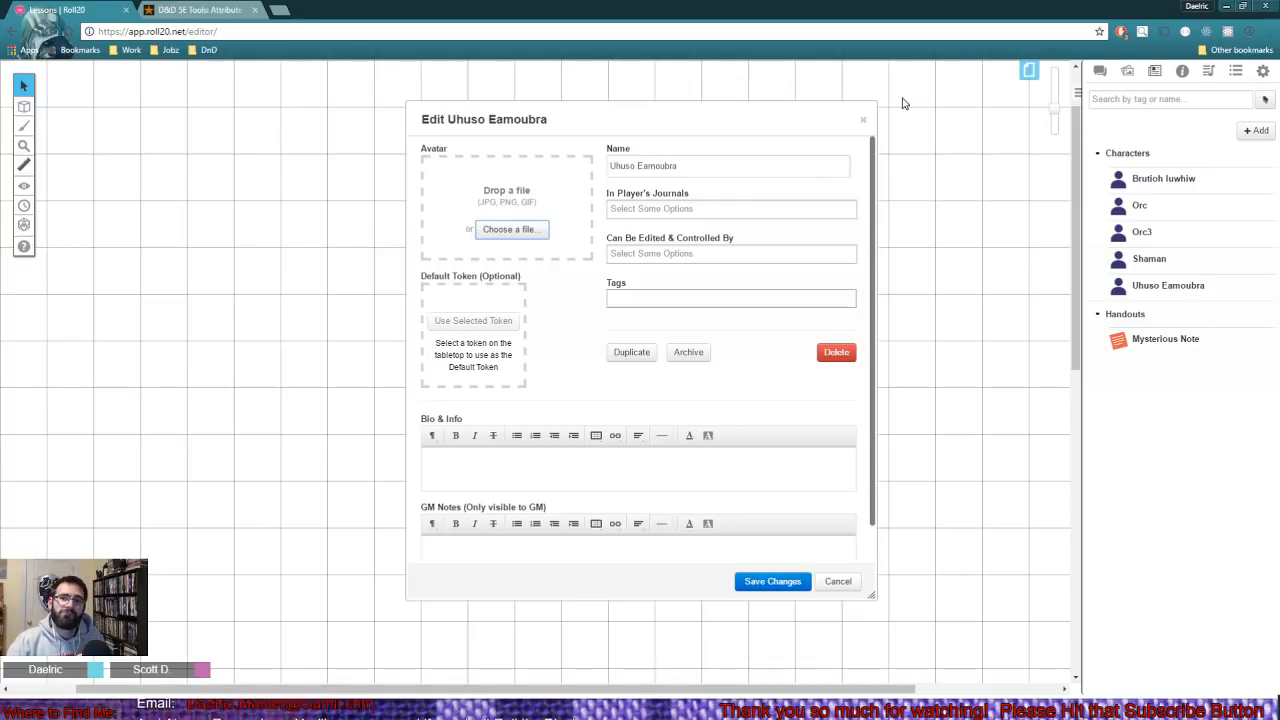
drag(758, 163, 500, 150)
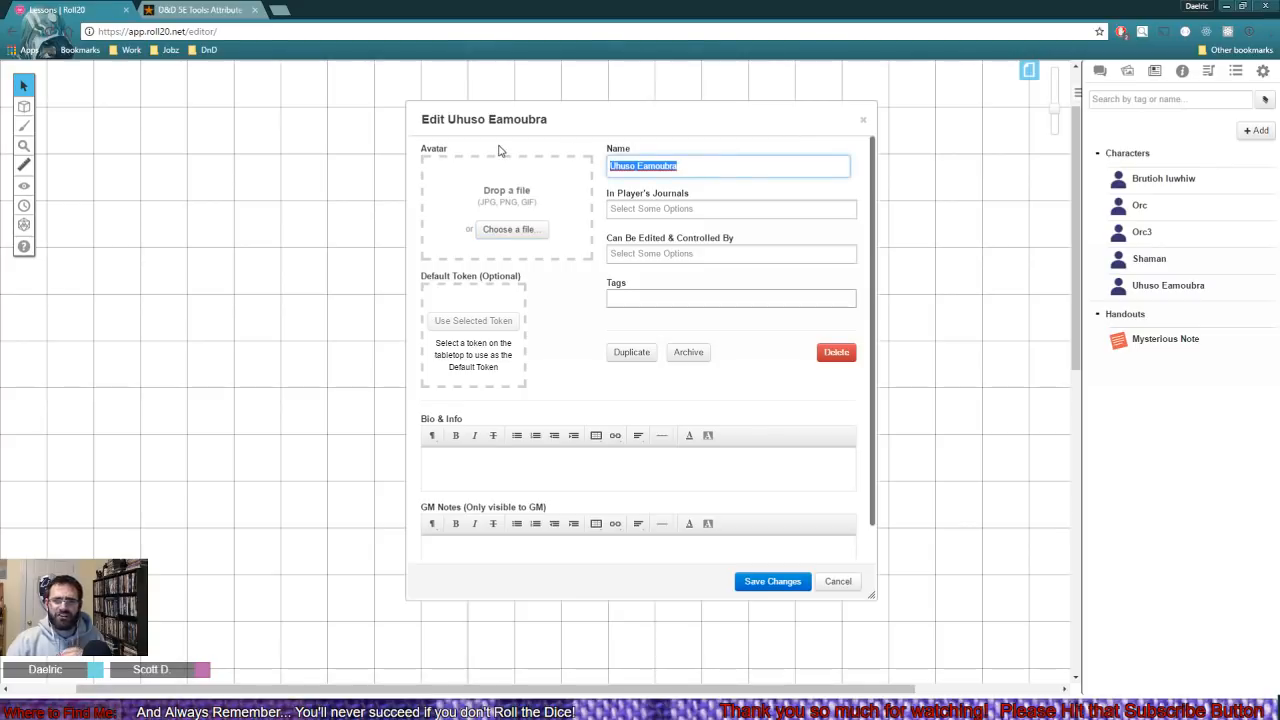
text(Bob)
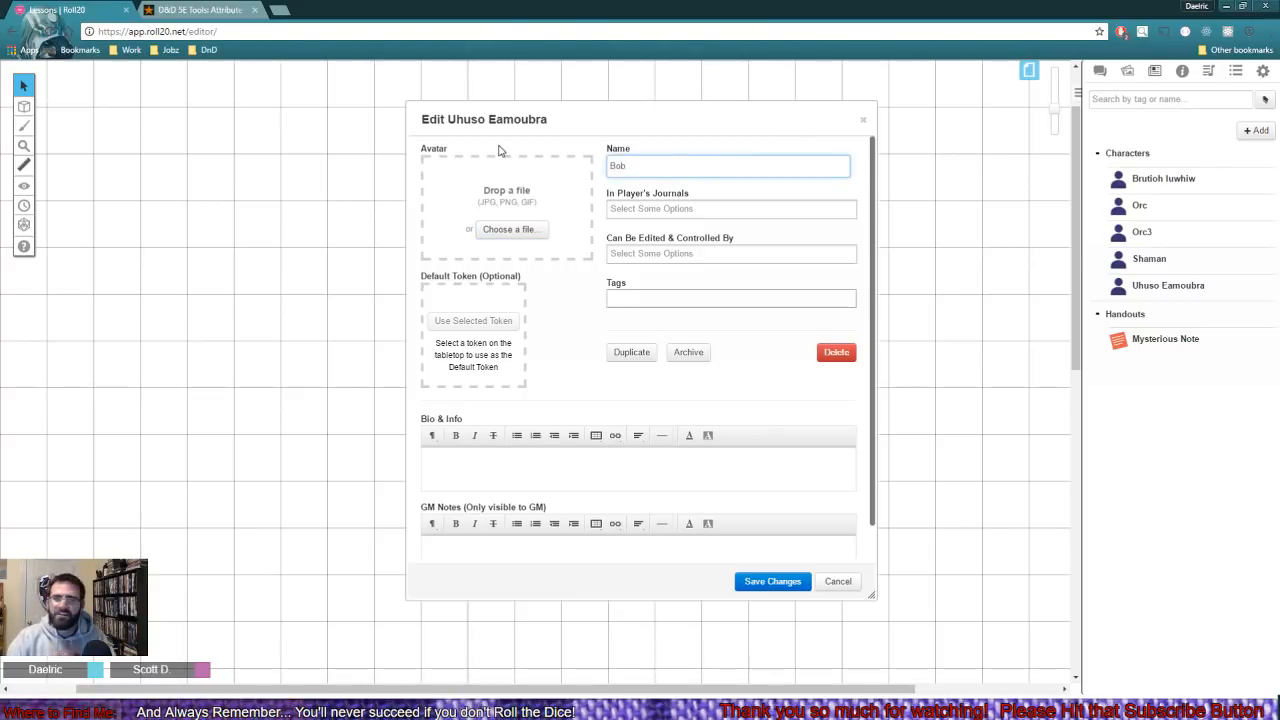
click(668, 148)
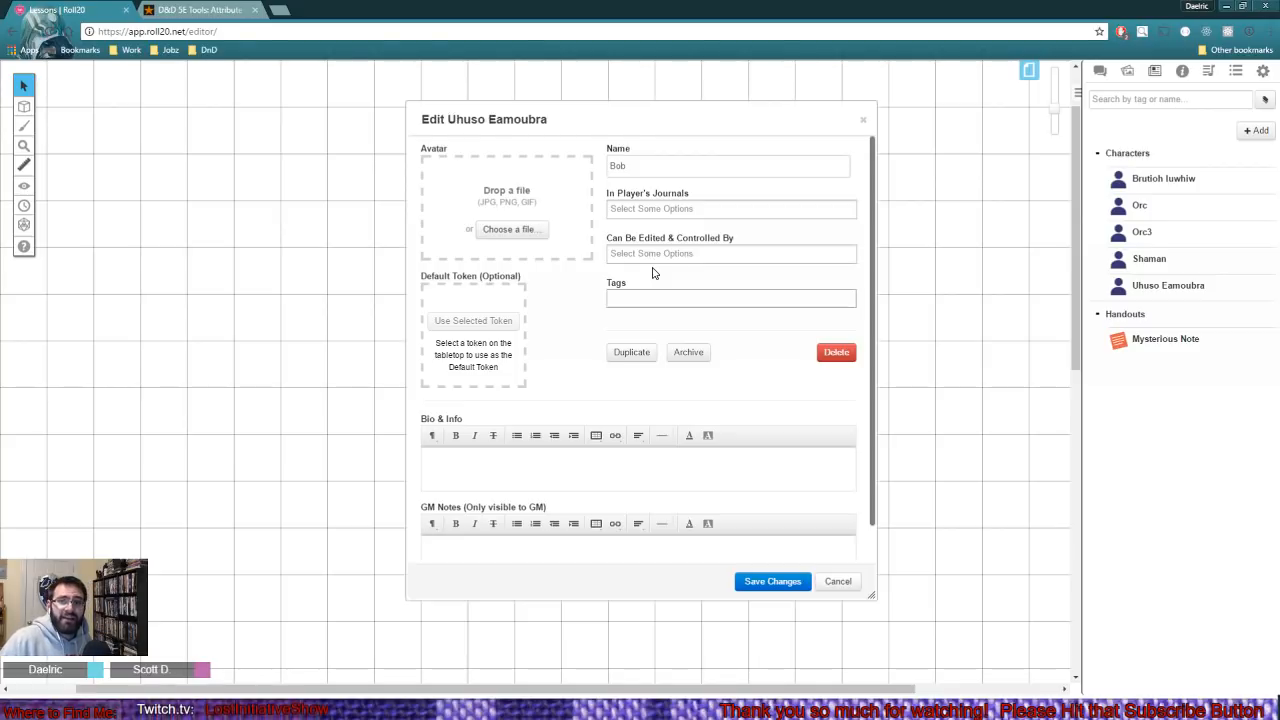
- Share Bob in the other player's journal, let that player edit and control the character, and save the changes
click(656, 207)
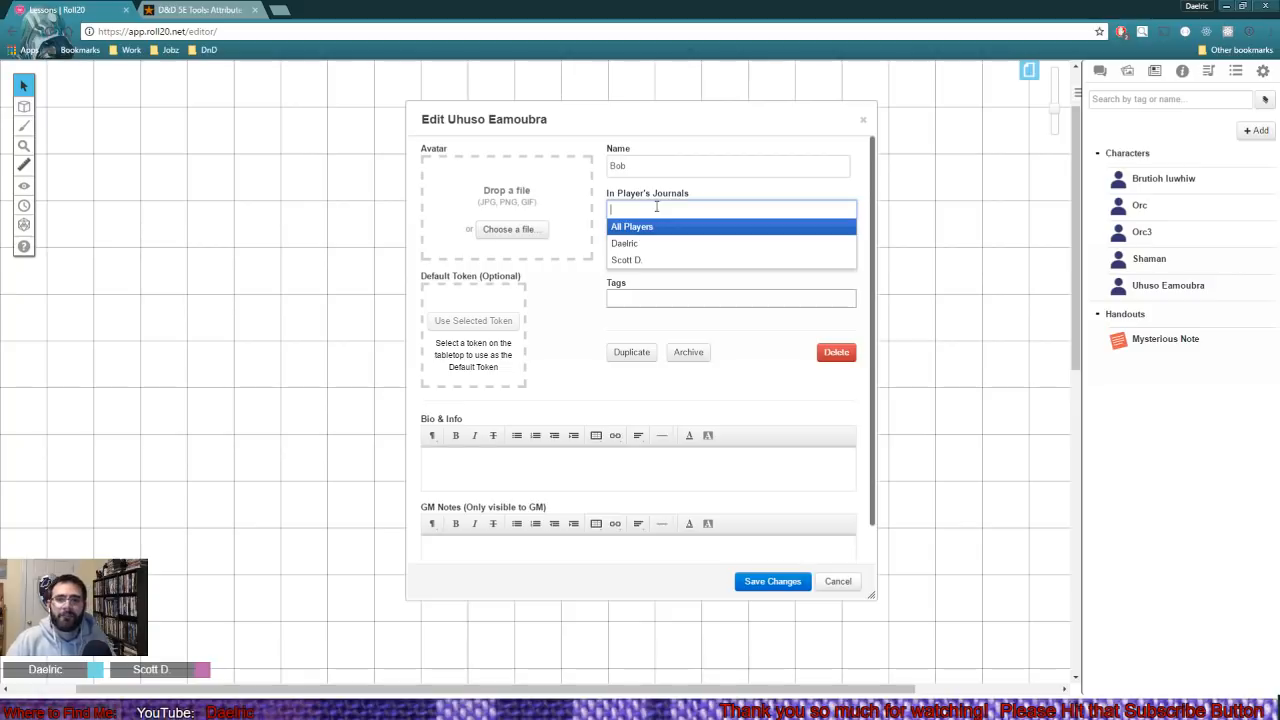
click(647, 257)
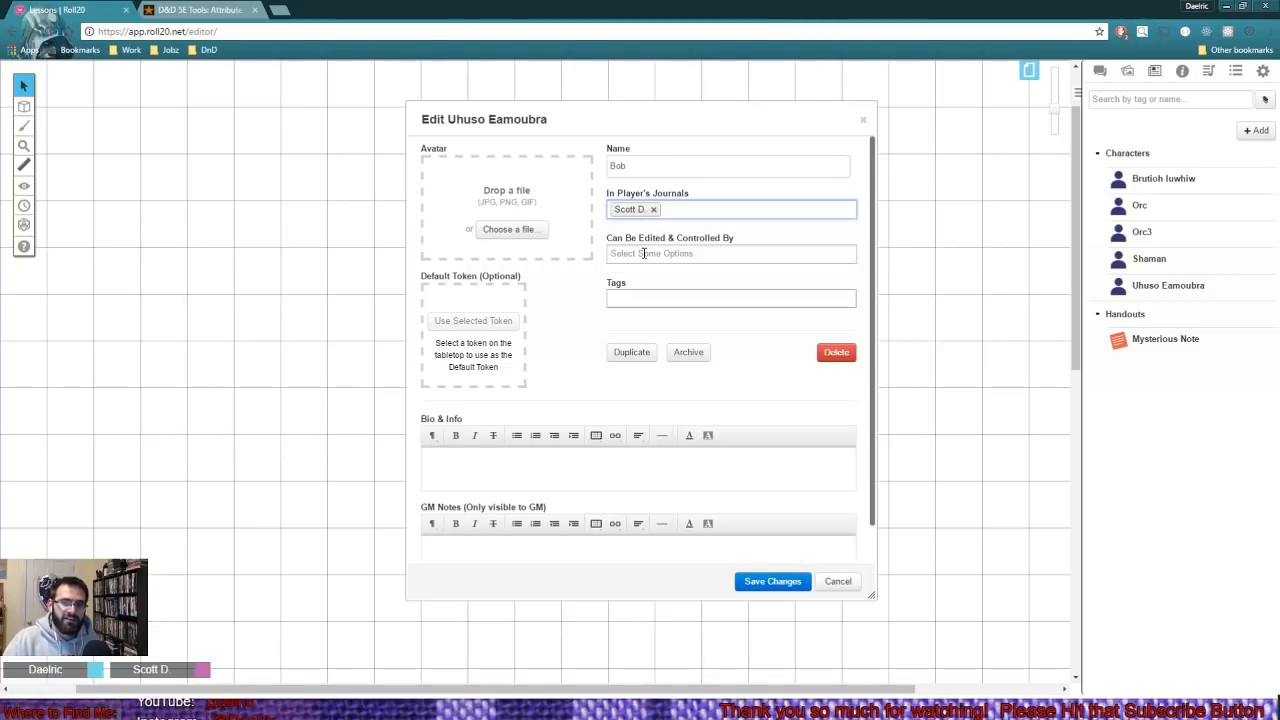
click(648, 254)
click(648, 305)
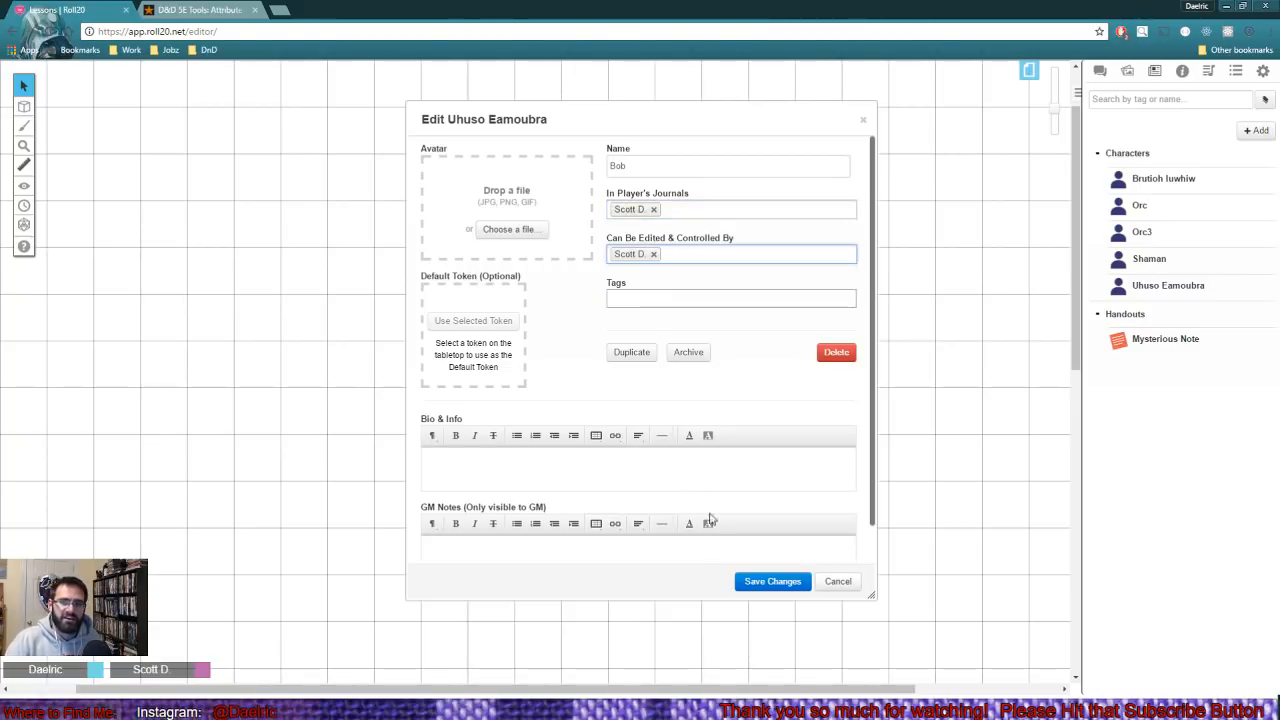
click(770, 581)
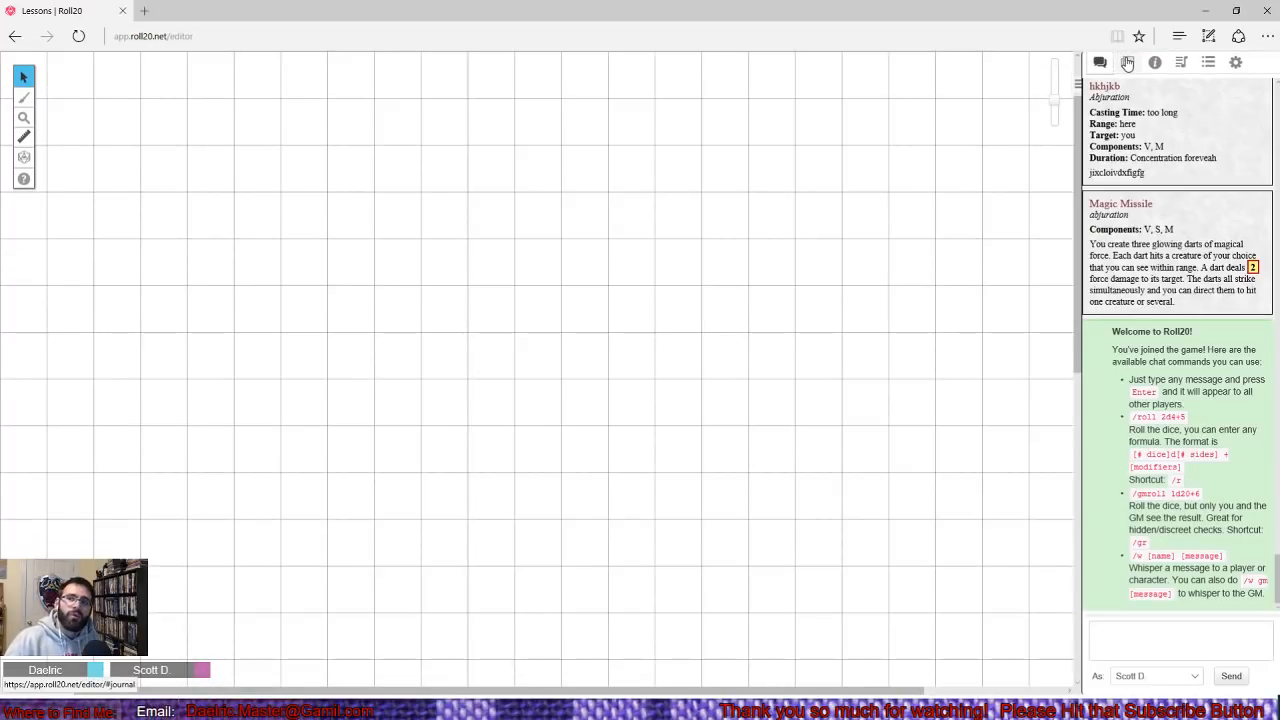
- In the player's browser window, open Bob's character sheet from the journal, turn on Inspiration, and close the sheet
click(1127, 63)
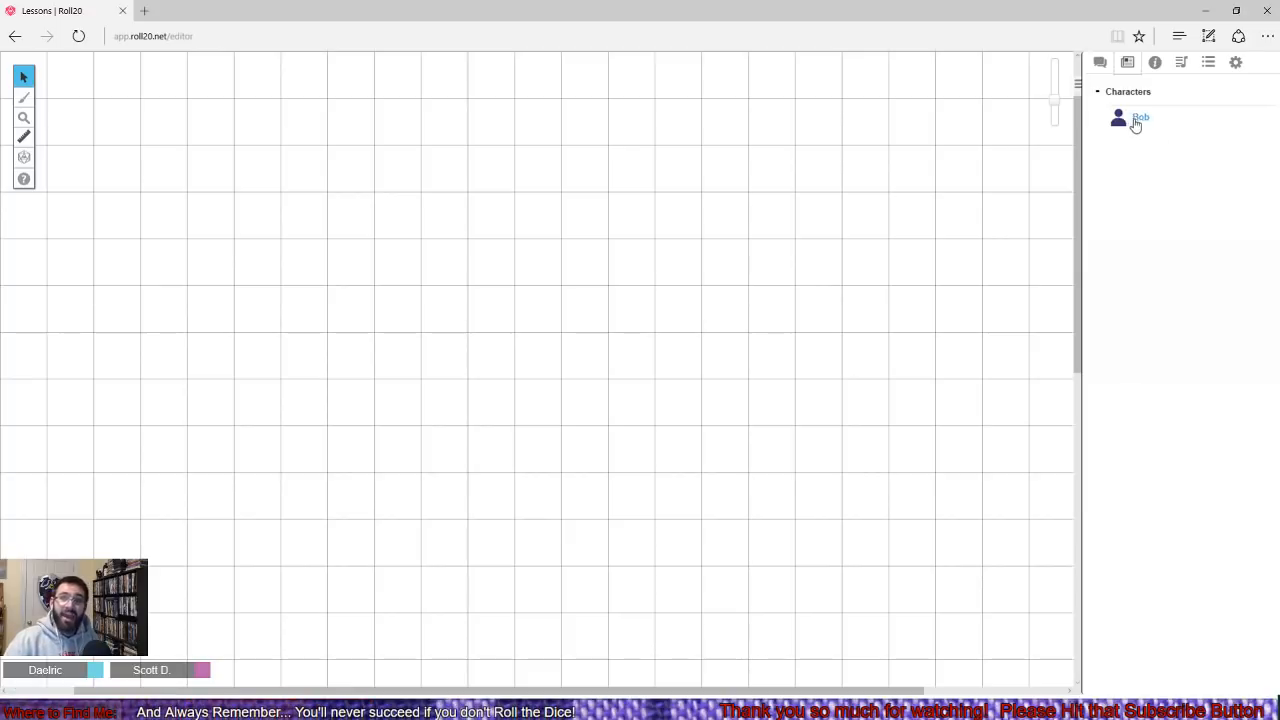
click(1141, 119)
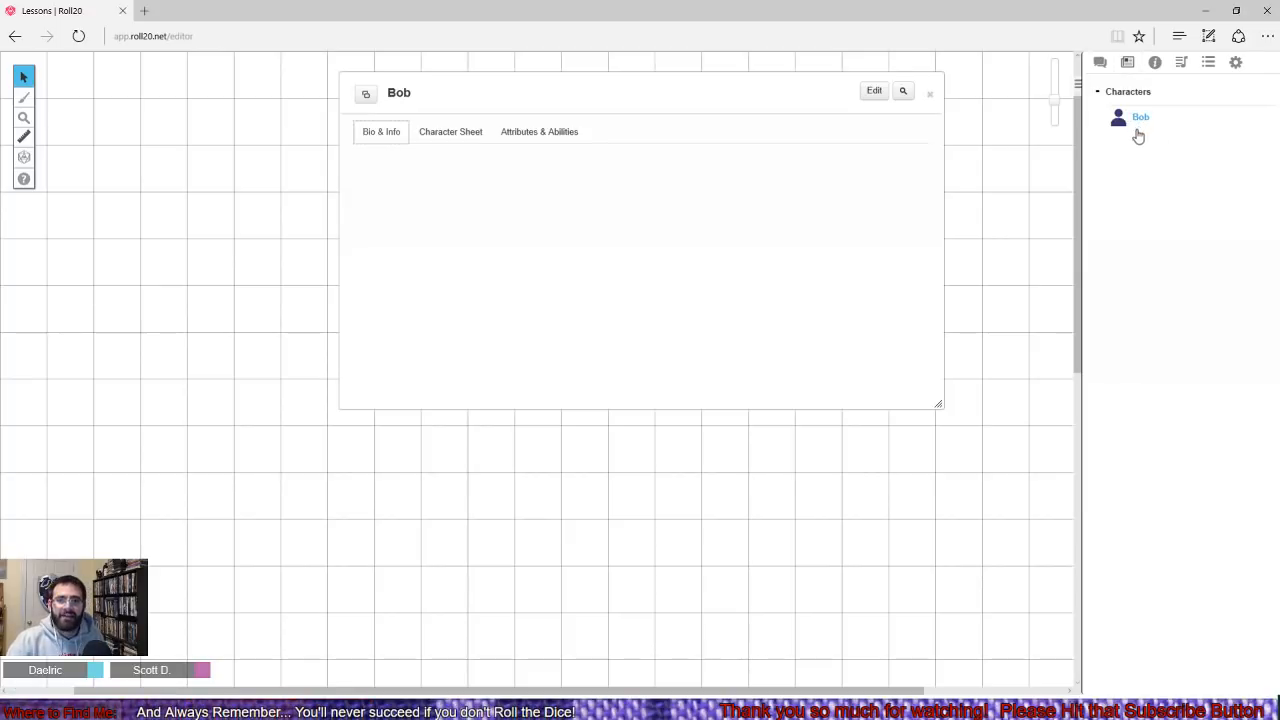
click(466, 134)
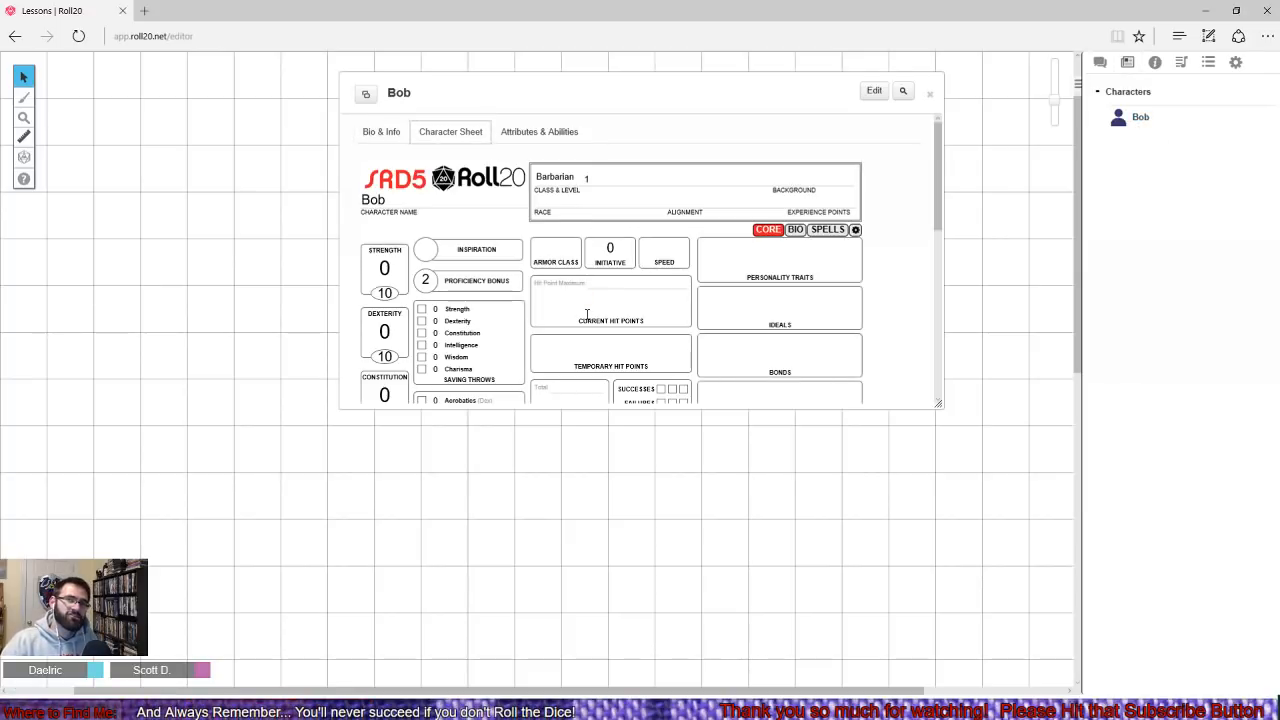
click(430, 250)
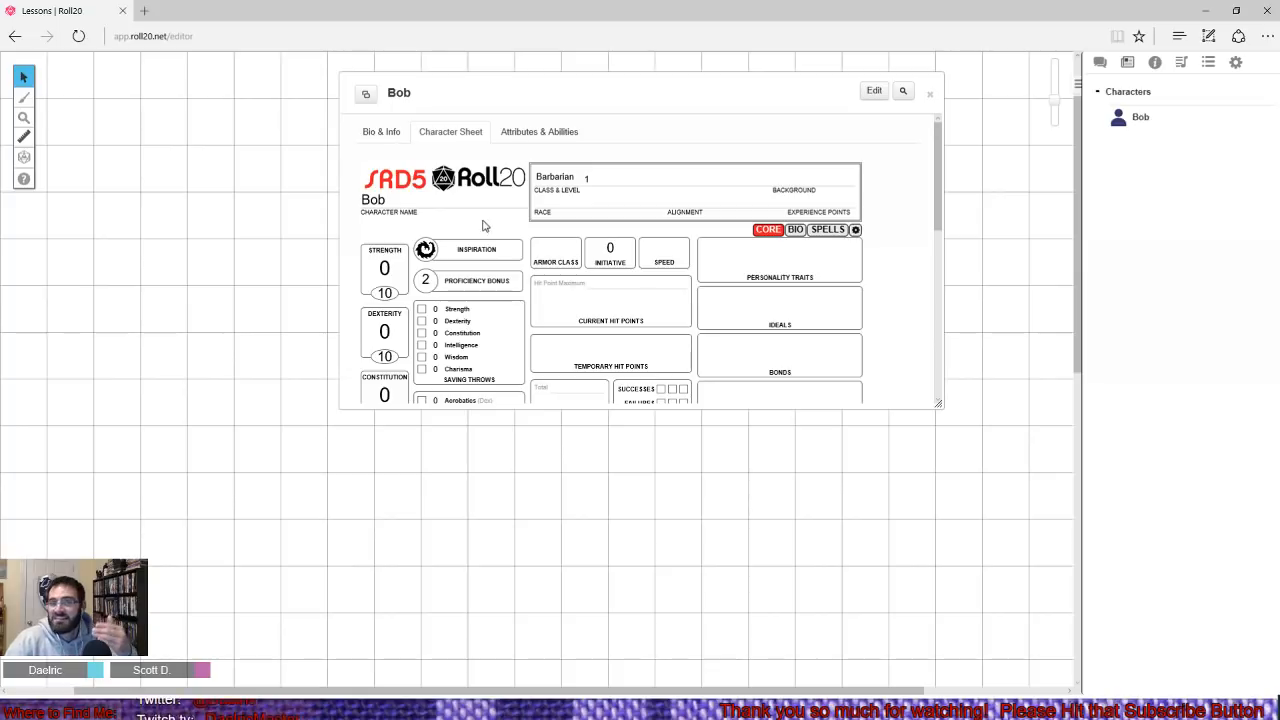
click(930, 94)
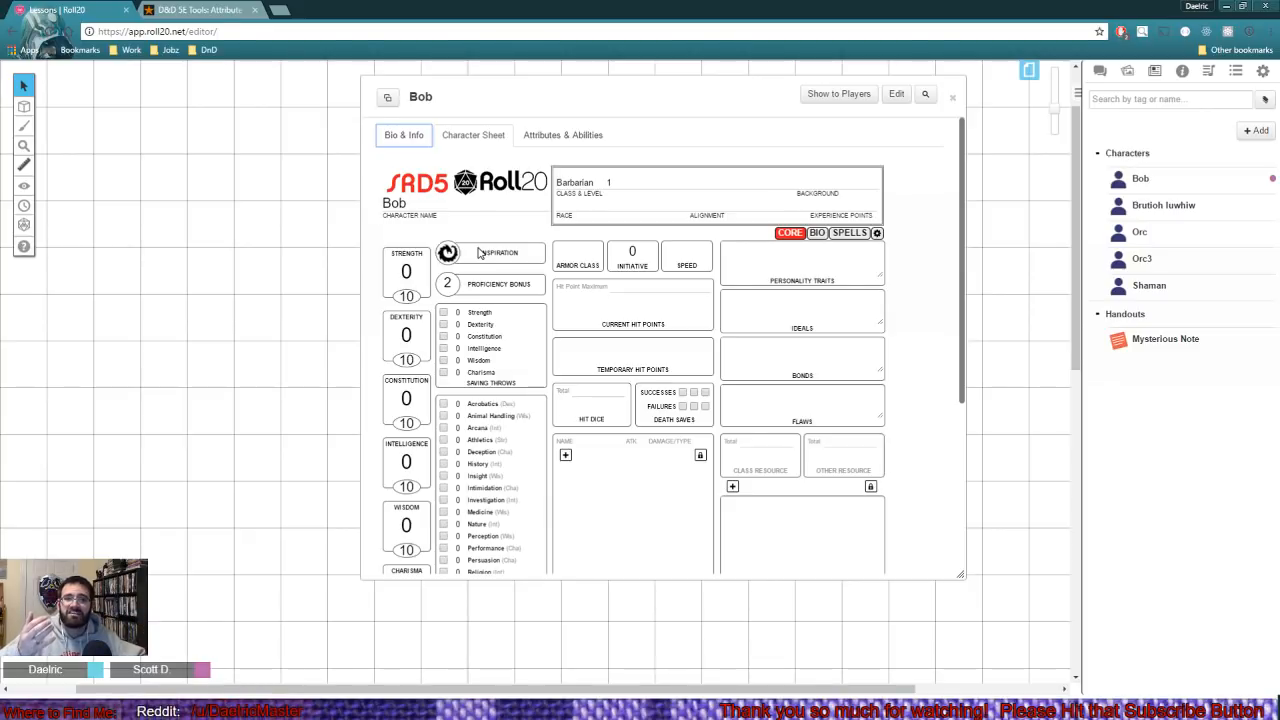
- Back in the GM's window, view the Bio page of Bob's sheet, return to Core, and show the text chat
click(815, 238)
click(837, 236)
click(816, 234)
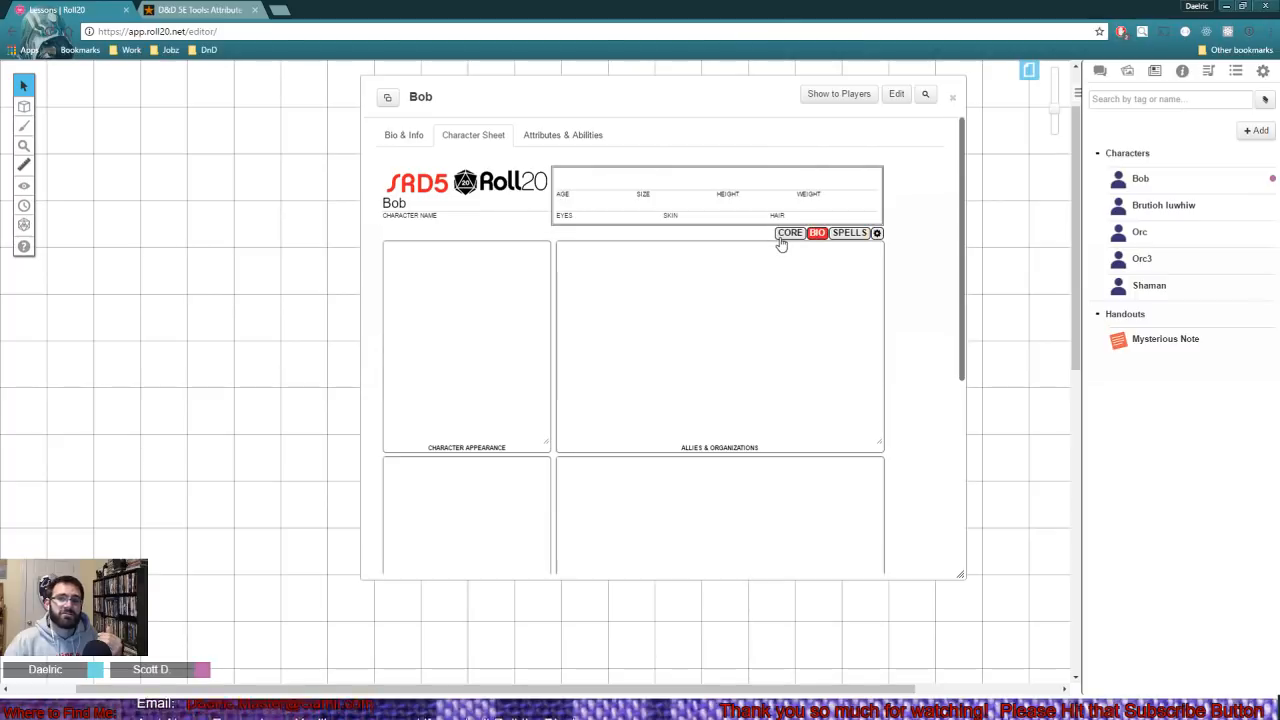
click(784, 235)
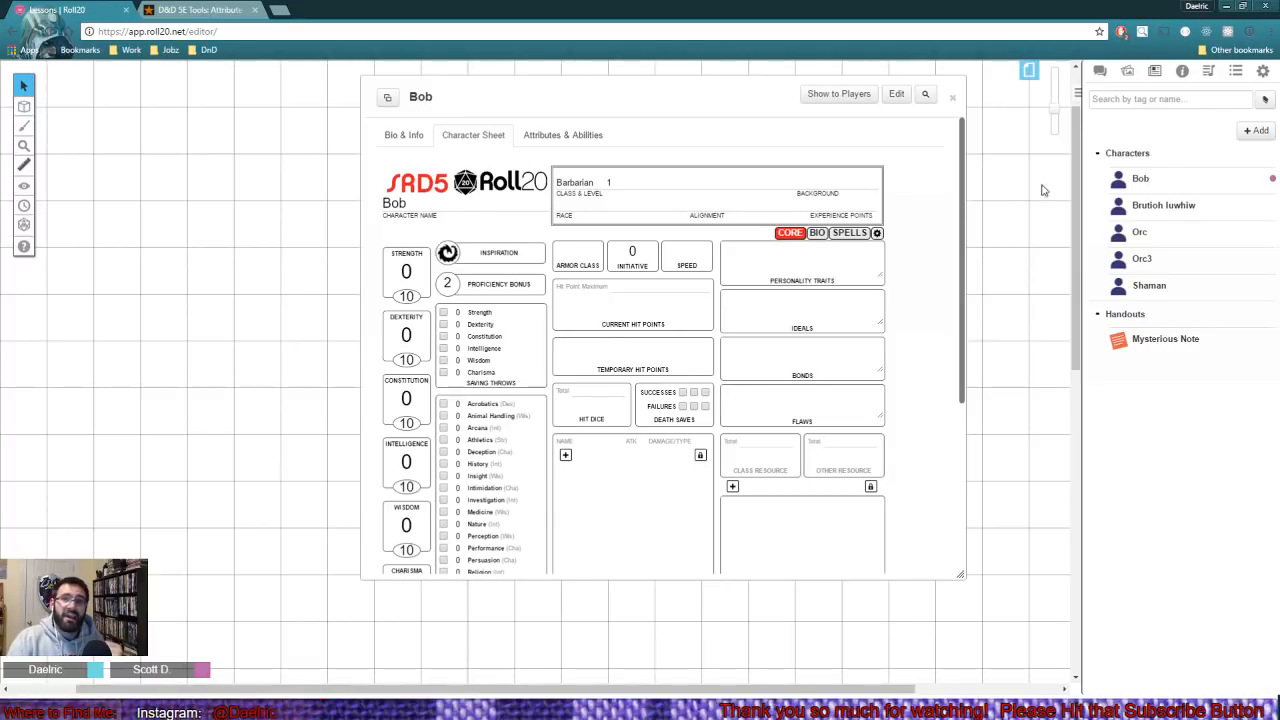
click(1101, 68)
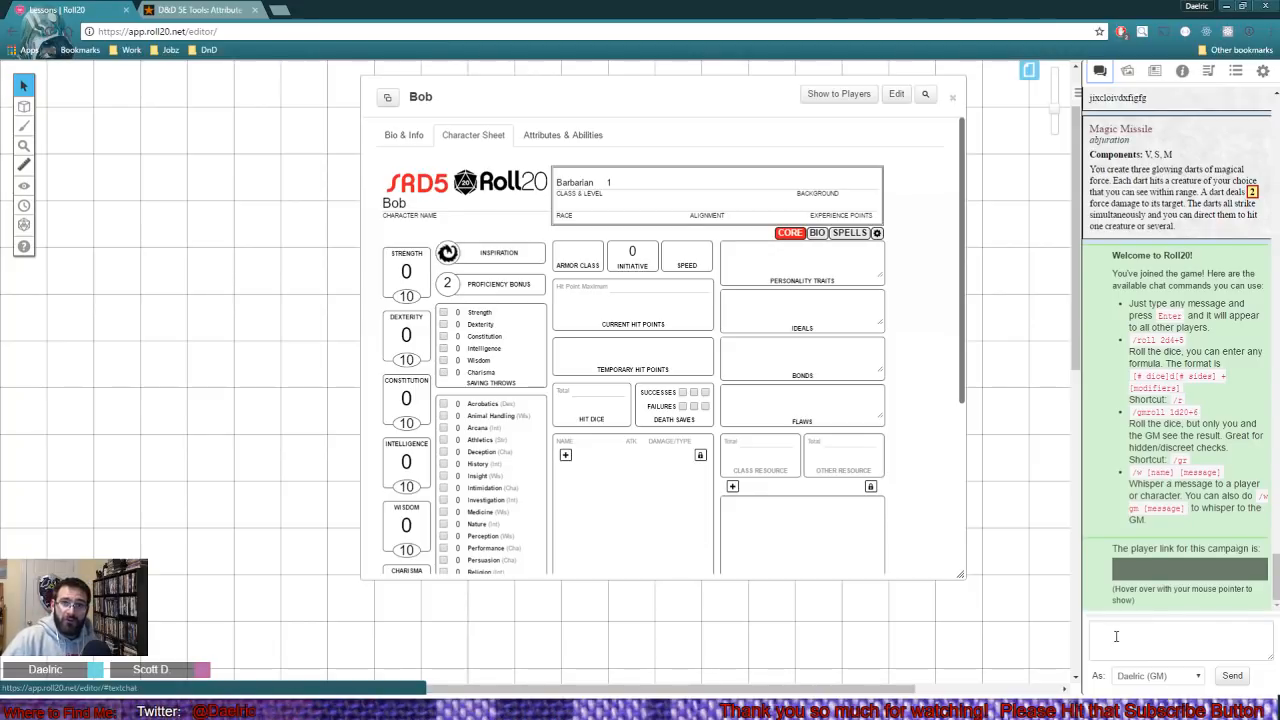
right_click(1116, 636)
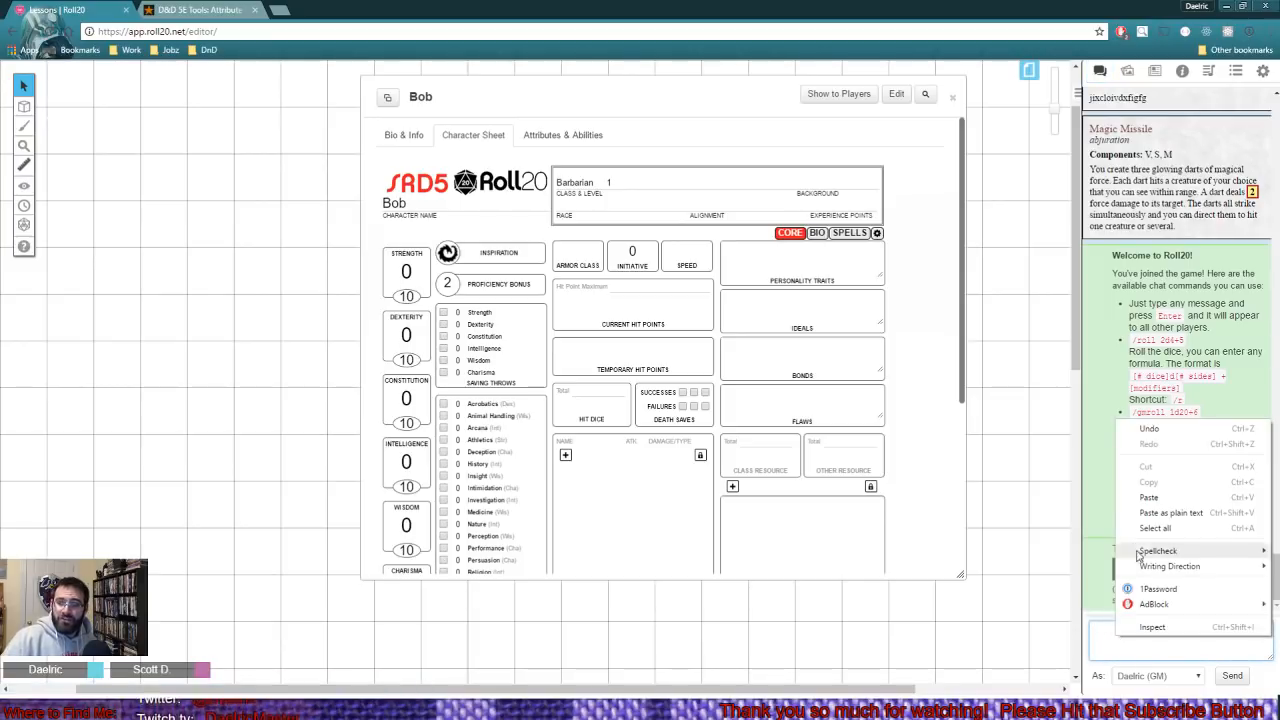
click(1150, 500)
drag(1170, 634, 1067, 609)
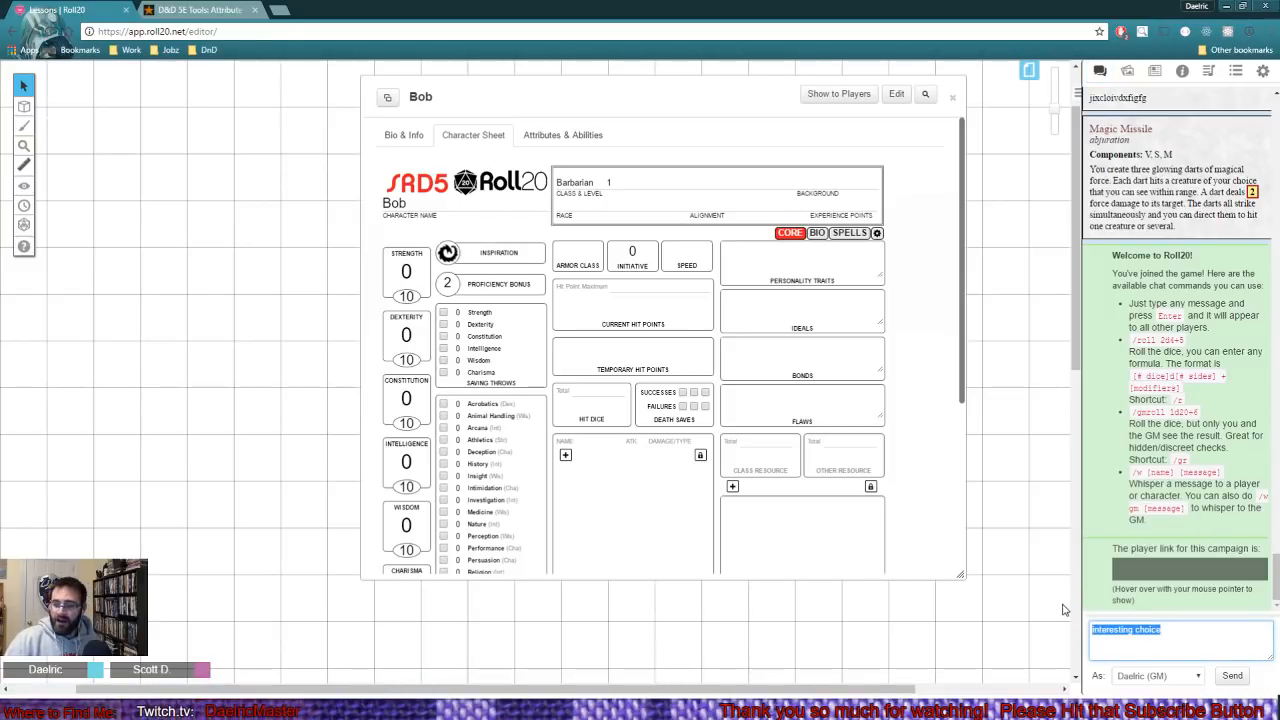
key(BackSpace)
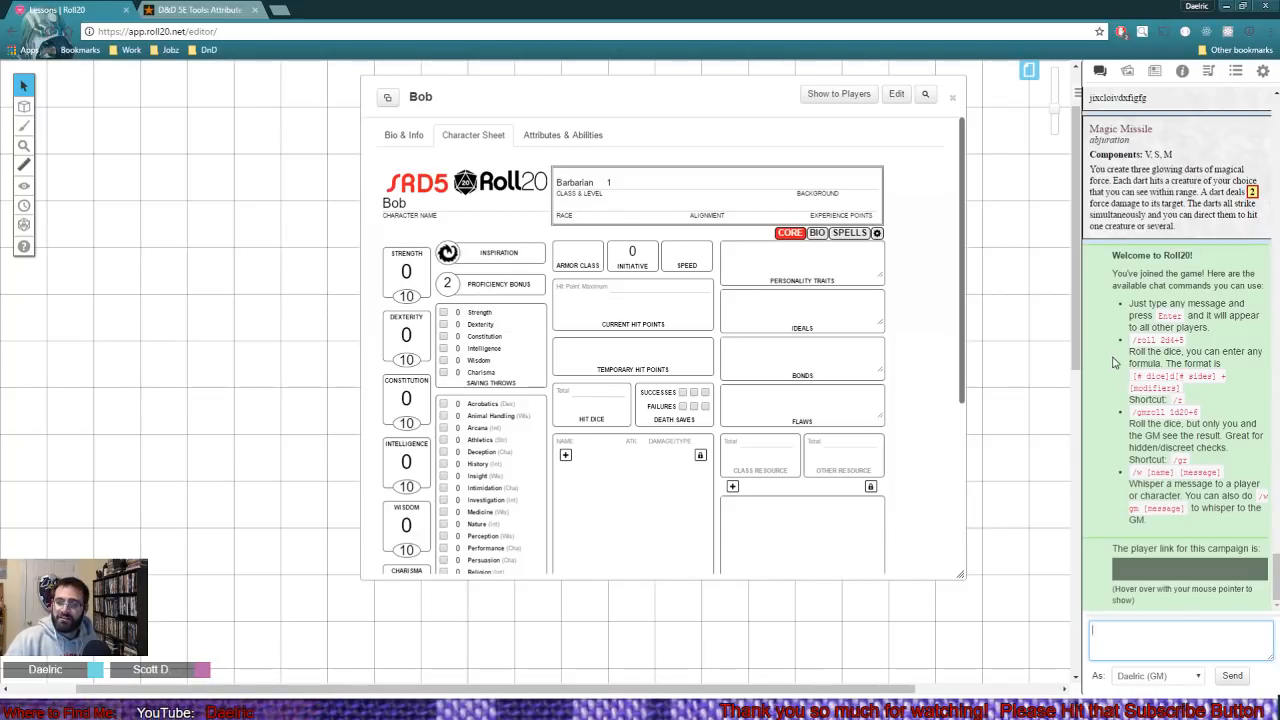
- Paste the copied Ability Scores roll command into the chat as GM and send it
mouse_move(1118, 566)
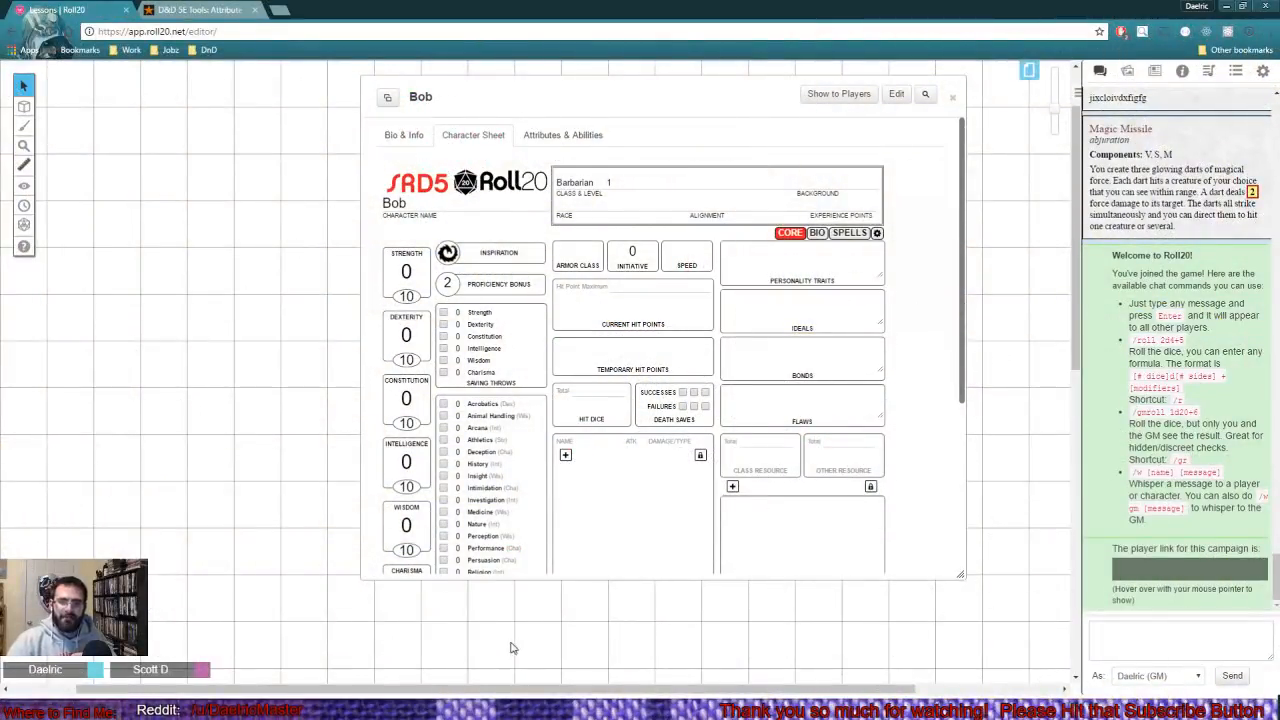
right_click(1122, 645)
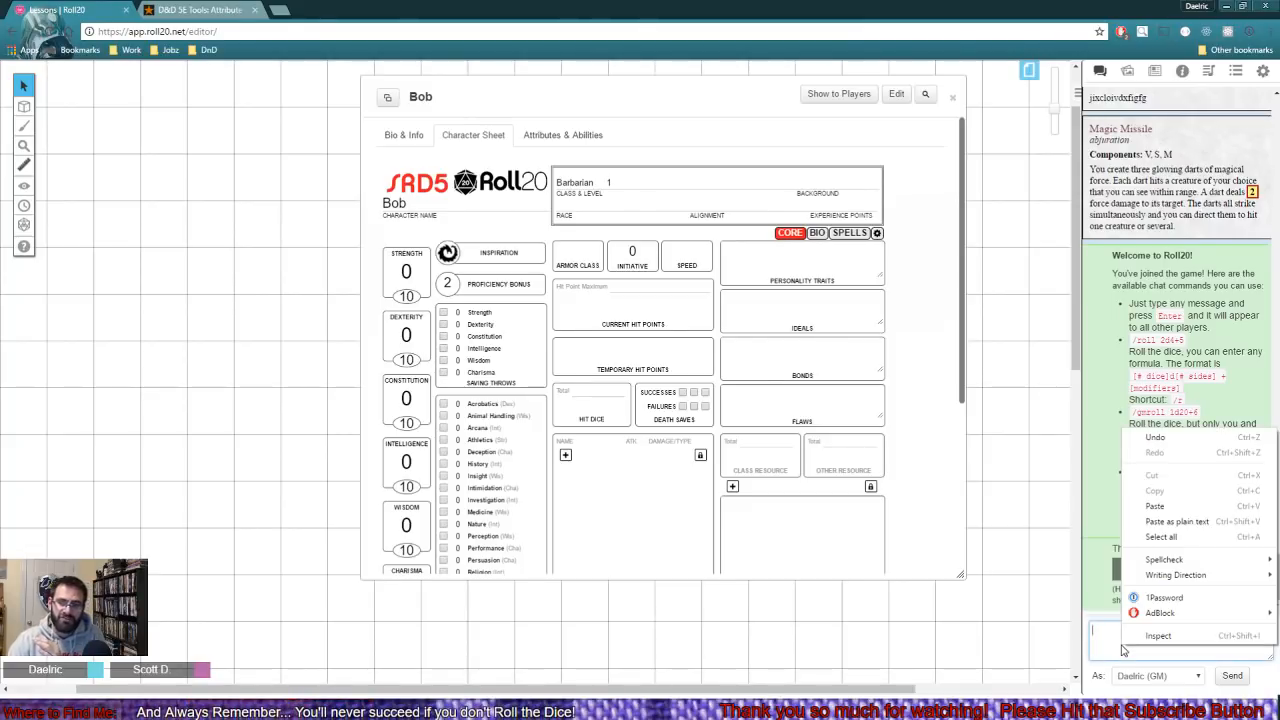
click(1172, 506)
key(Return)
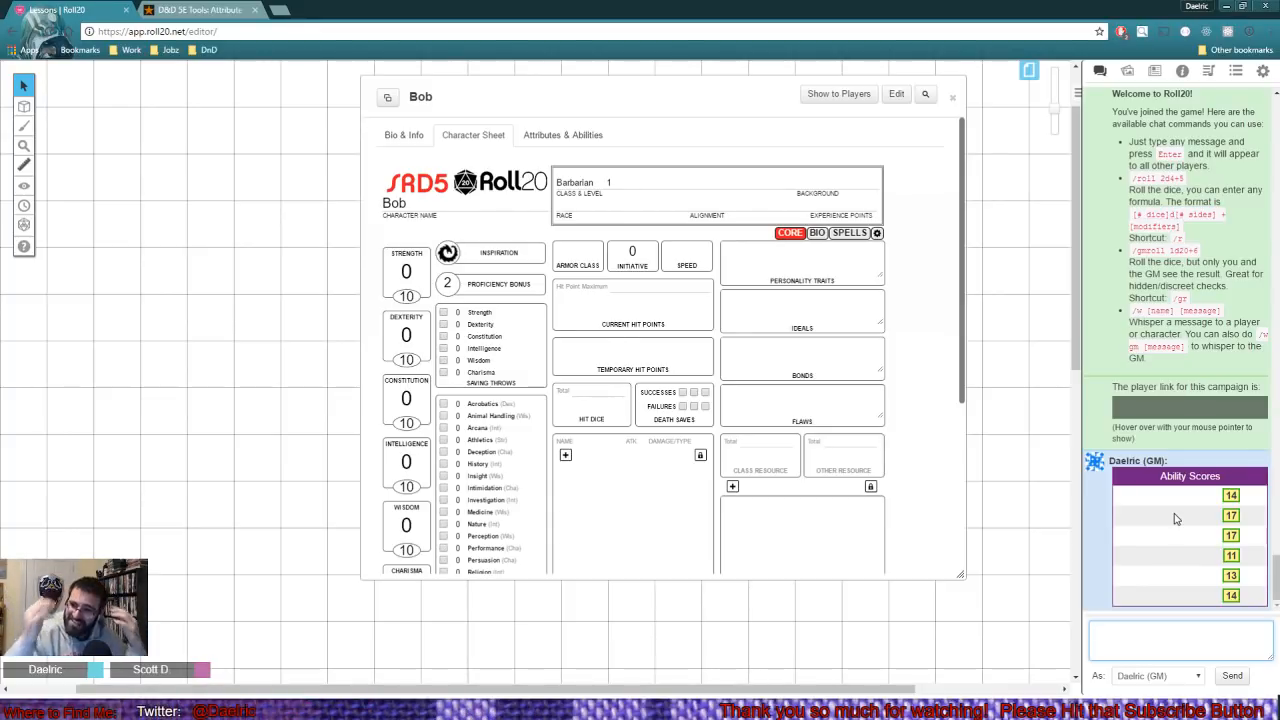
- Compare the new Ability Scores roll with the earlier one in the chat history and return to the latest message
mouse_move(1240, 498)
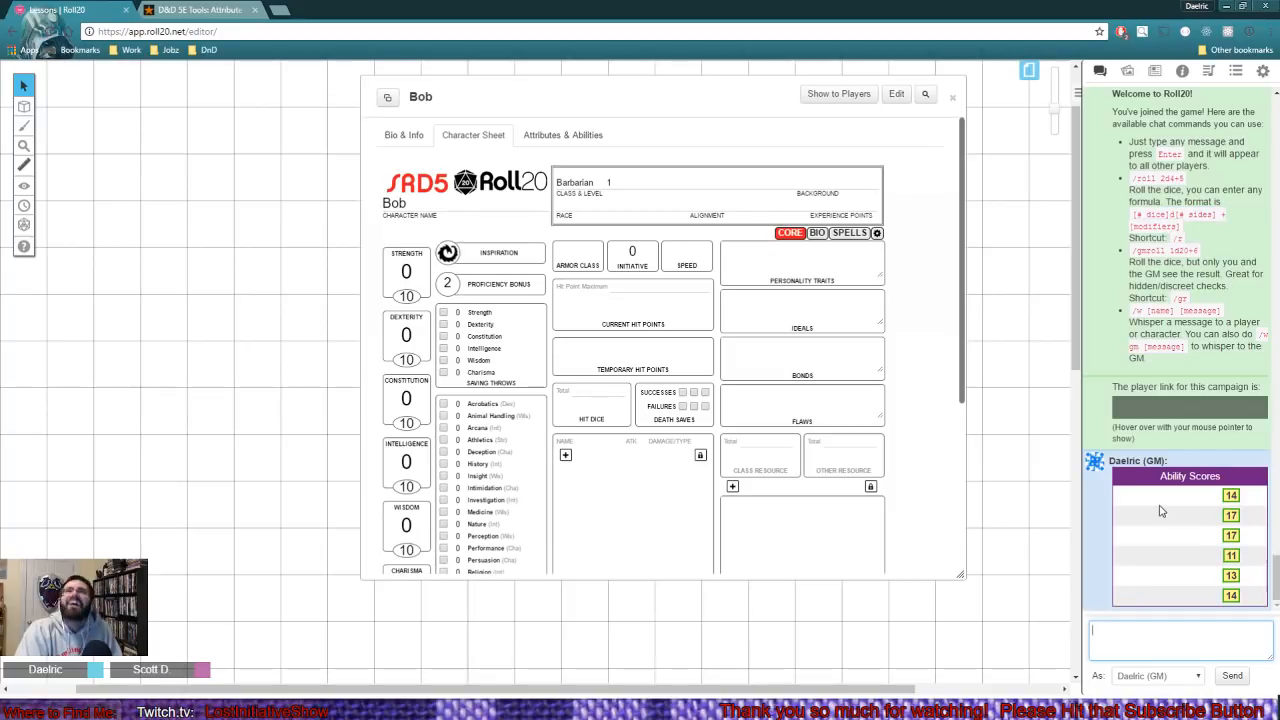
scroll(1176, 437, up, 15)
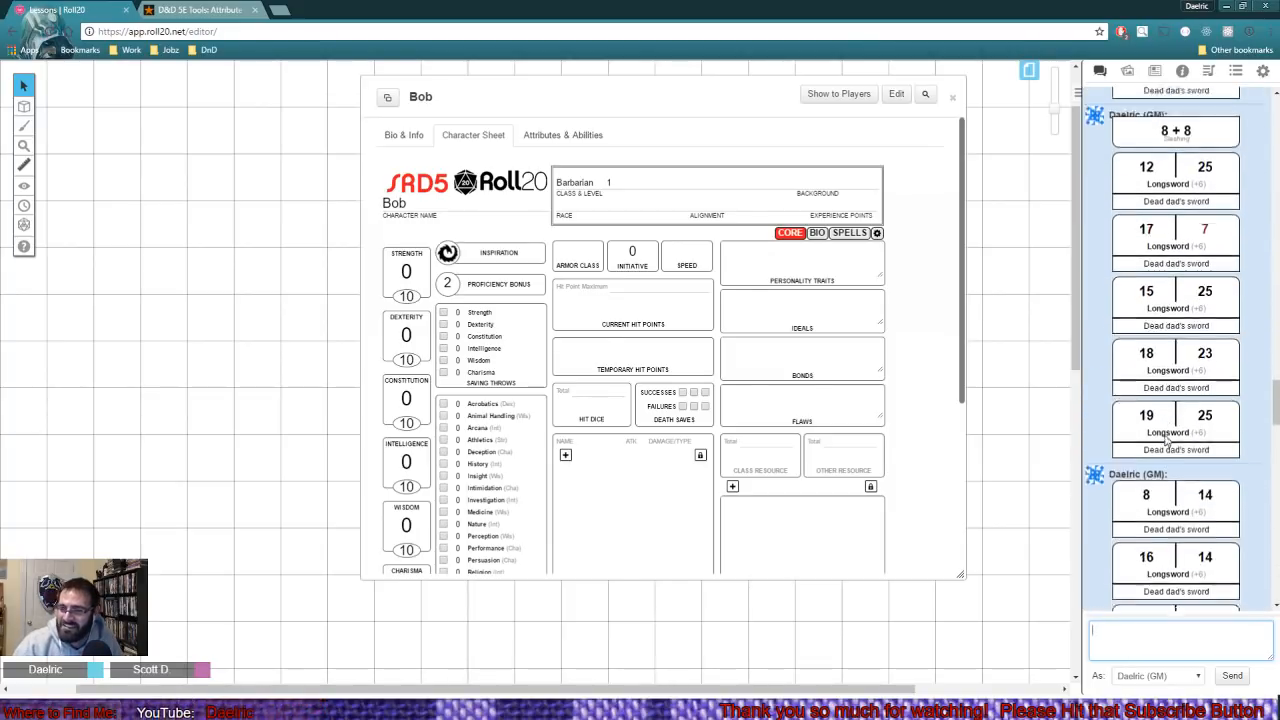
scroll(1165, 440, up, 15)
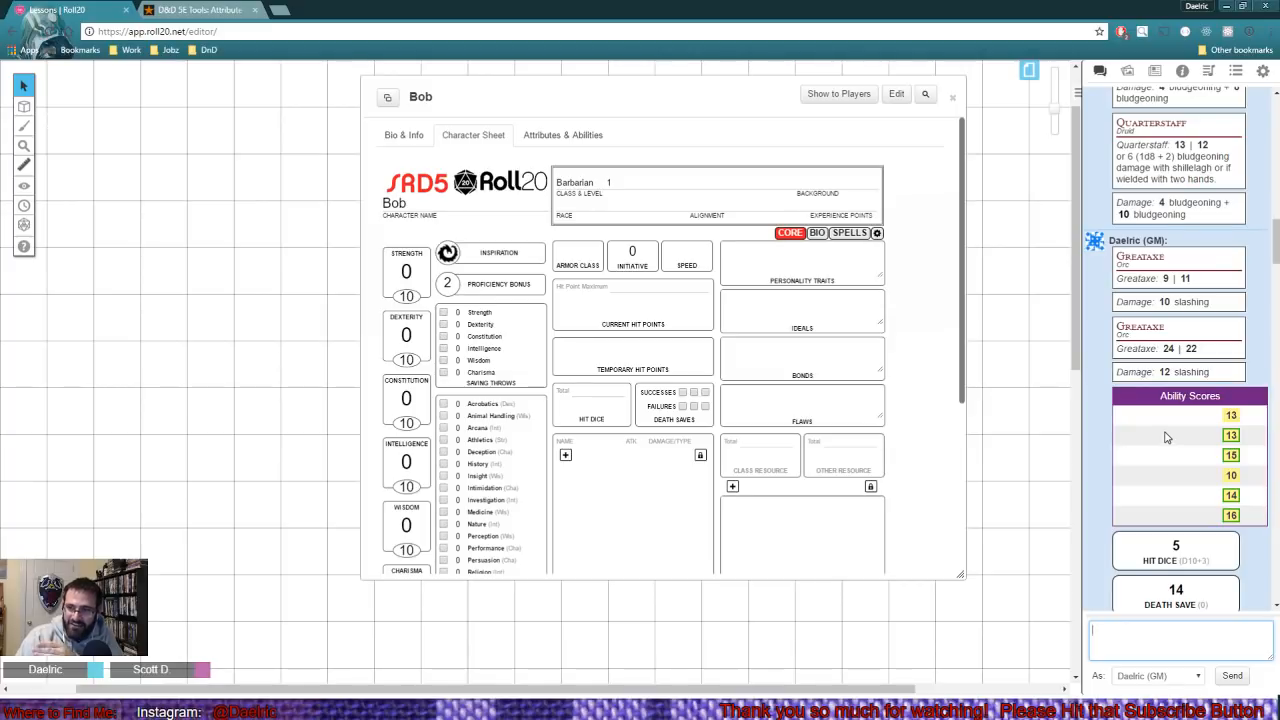
scroll(1165, 440, down, 5)
scroll(1165, 477, down, 20)
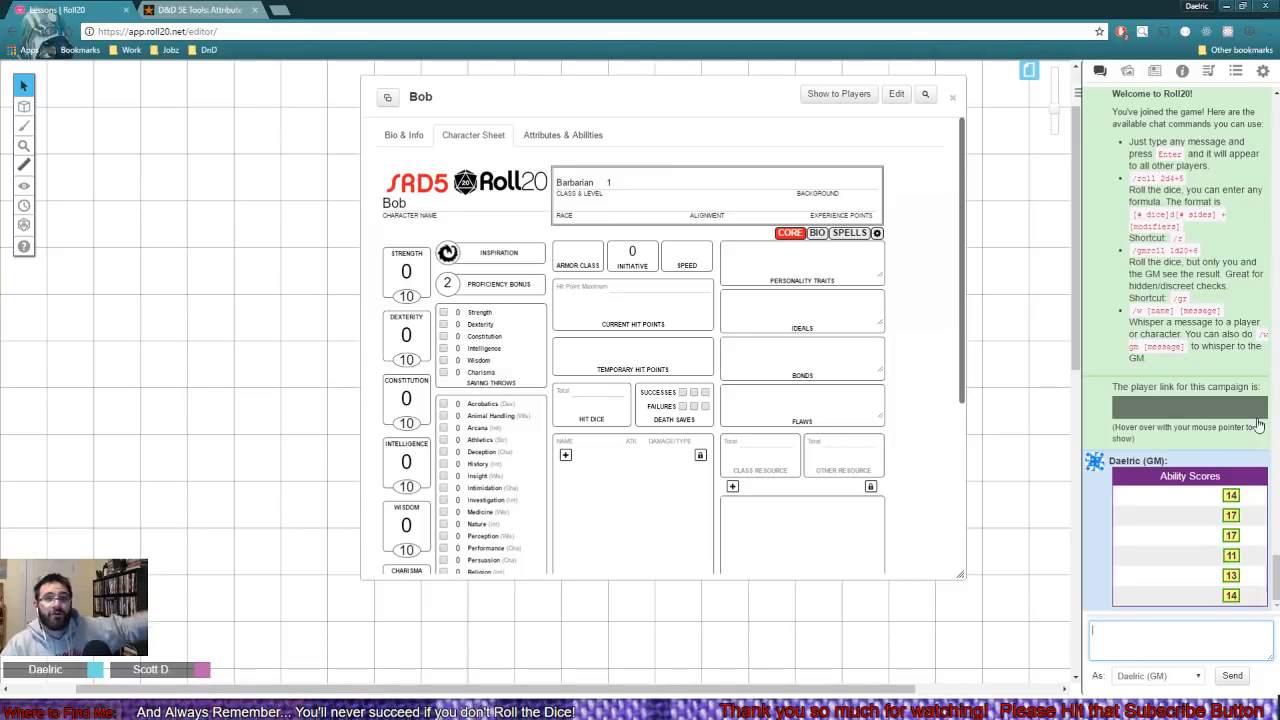
- Switch to the Attribute Point-Buy Calculator and set the available points to 27
click(190, 9)
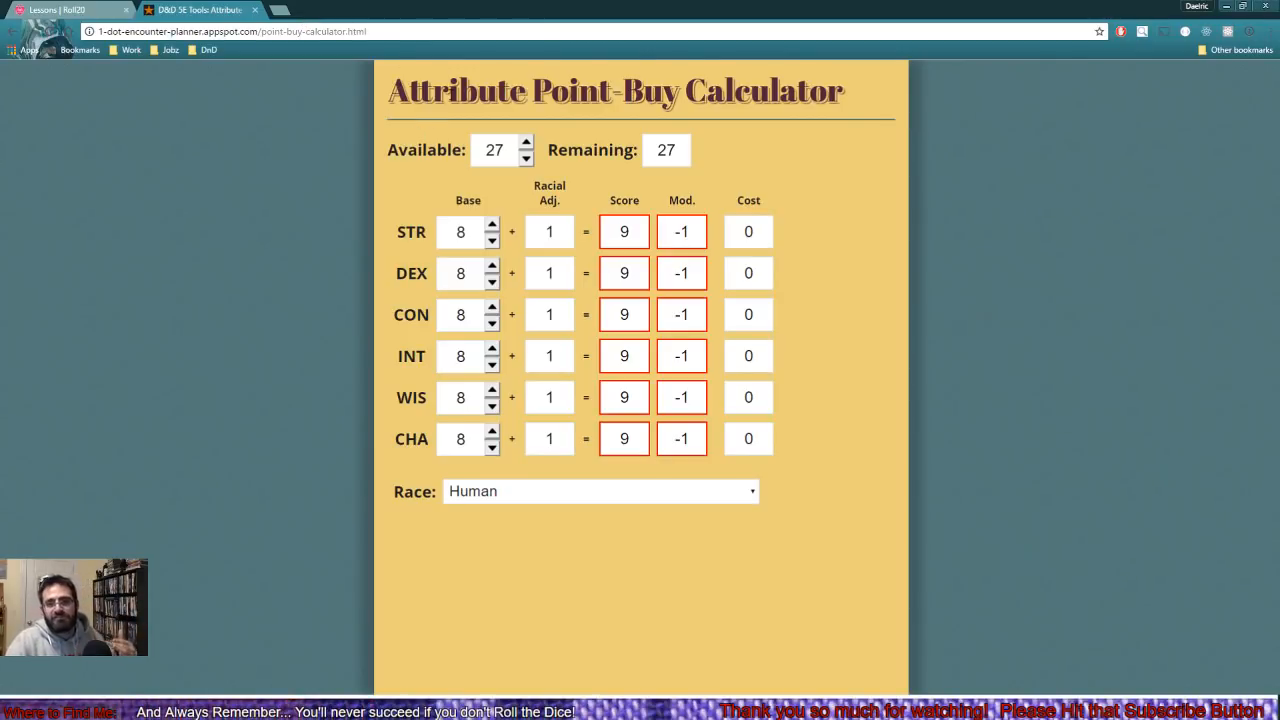
click(526, 143)
click(526, 143)
click(526, 143)
click(526, 143)
click(526, 143)
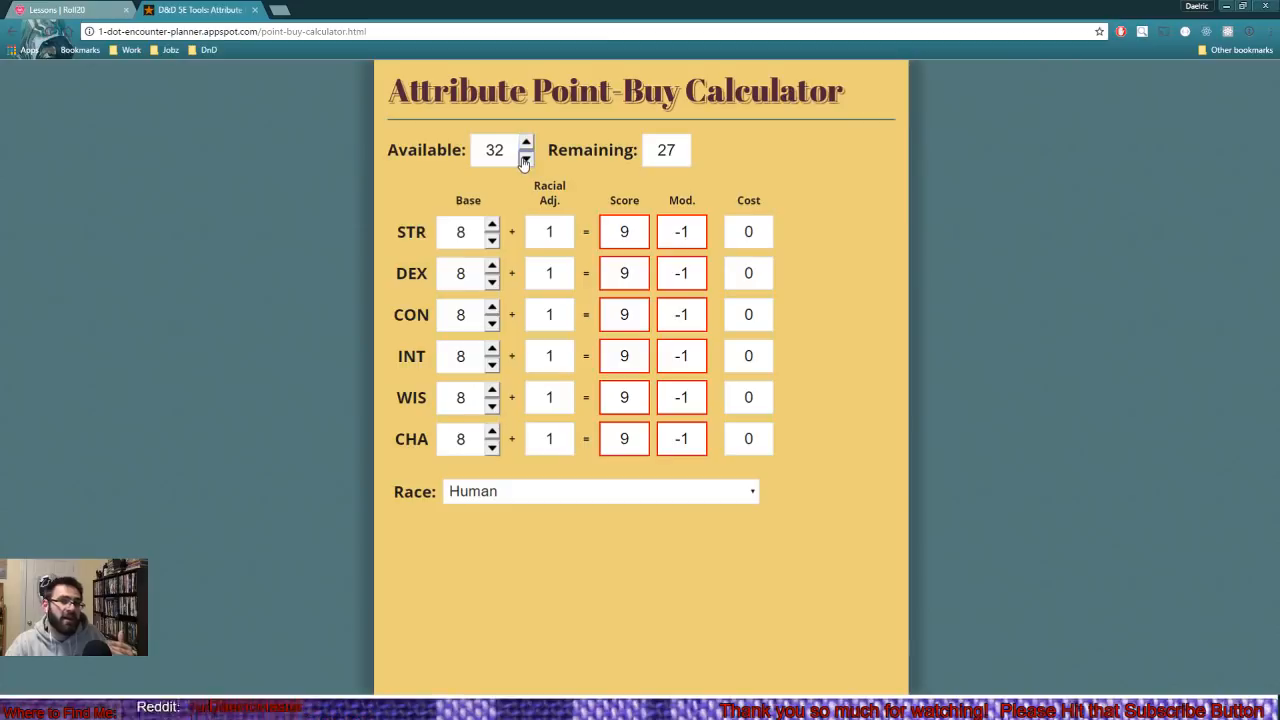
click(525, 160)
click(525, 160)
click(525, 160)
click(525, 160)
click(525, 160)
click(525, 160)
click(526, 143)
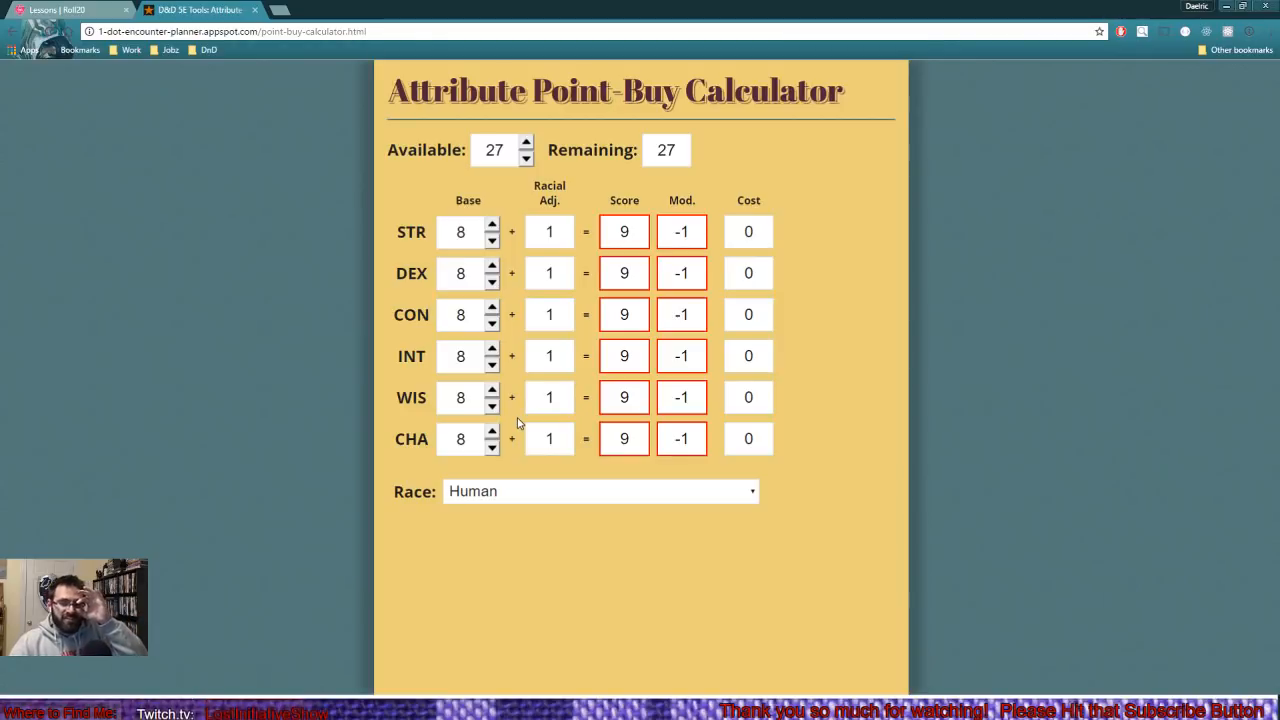
- Choose Half-Orc as the race and raise the base STR to 11 in the point-buy calculator
click(503, 493)
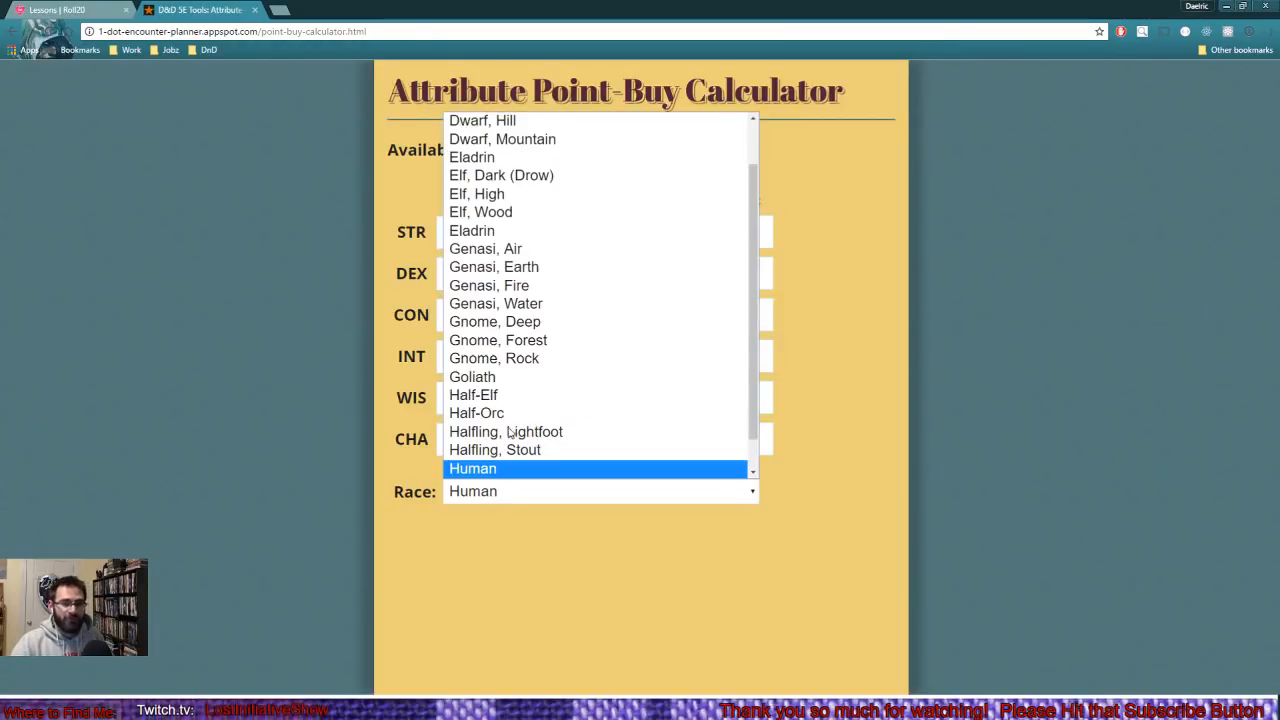
click(500, 414)
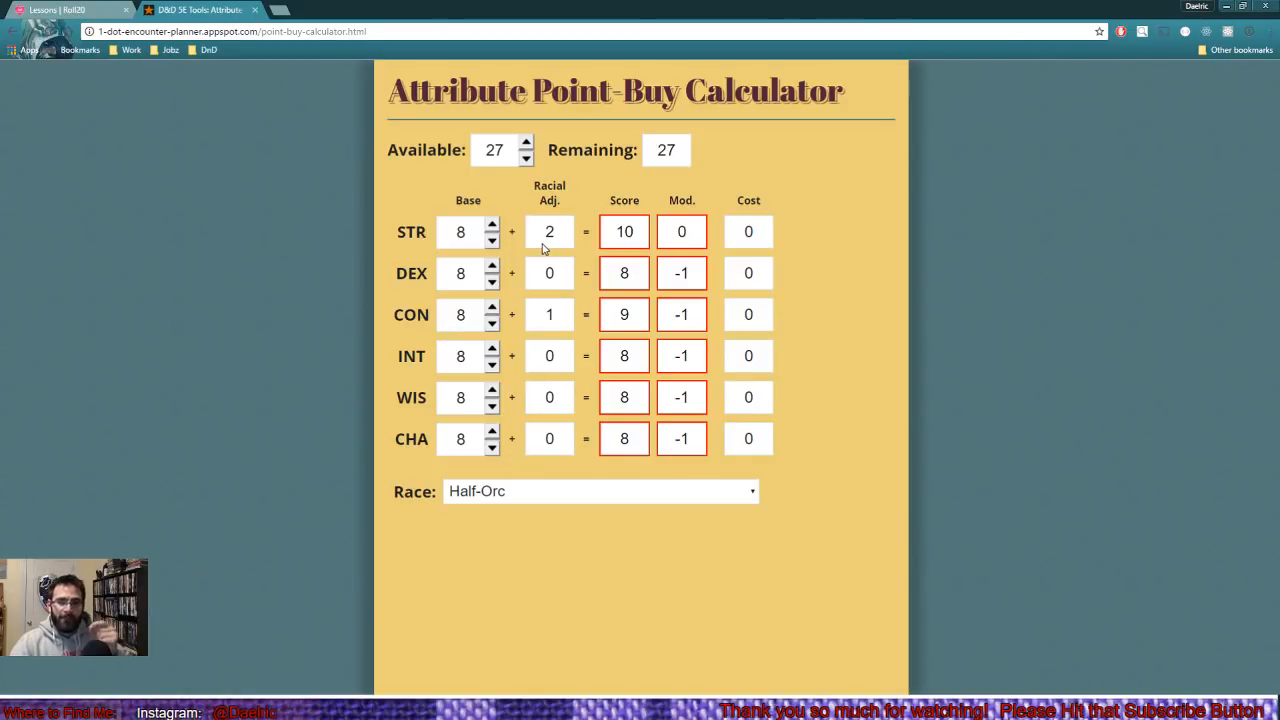
click(492, 226)
- Set the base STR to 14 and the base CON to 15 in the point-buy calculator
click(492, 226)
click(492, 226)
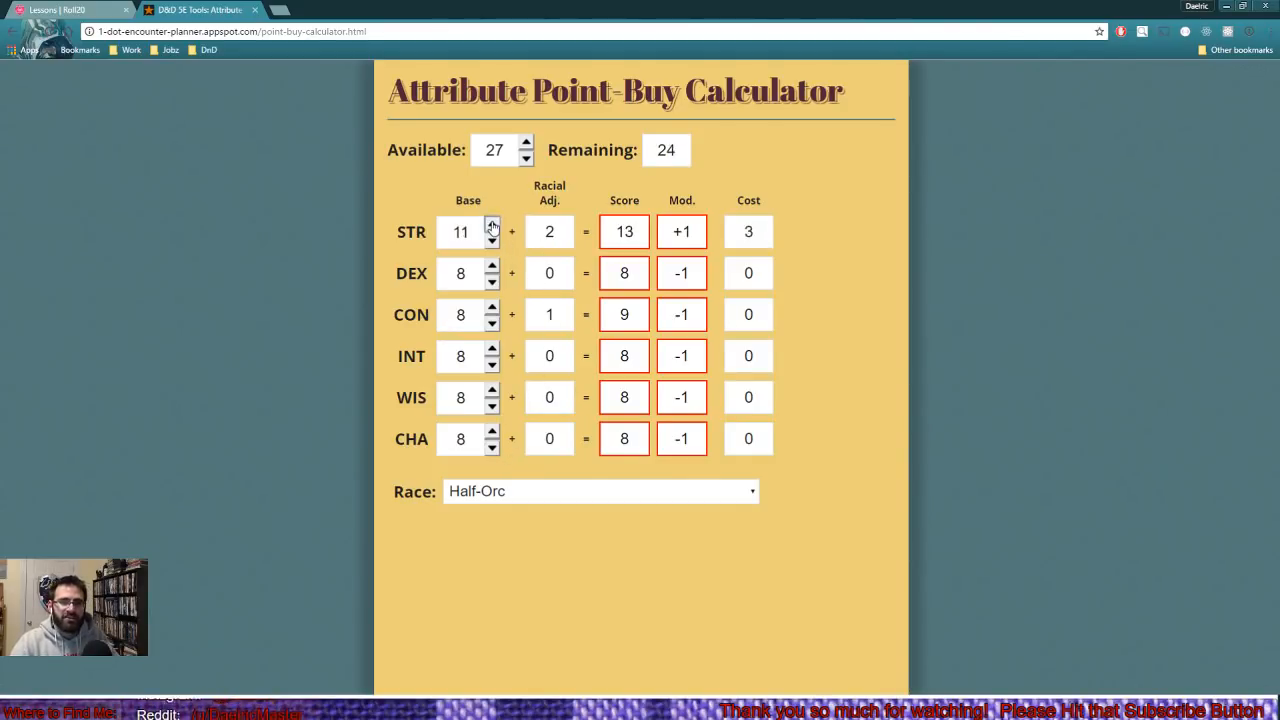
click(492, 226)
click(492, 226)
click(492, 226)
click(492, 226)
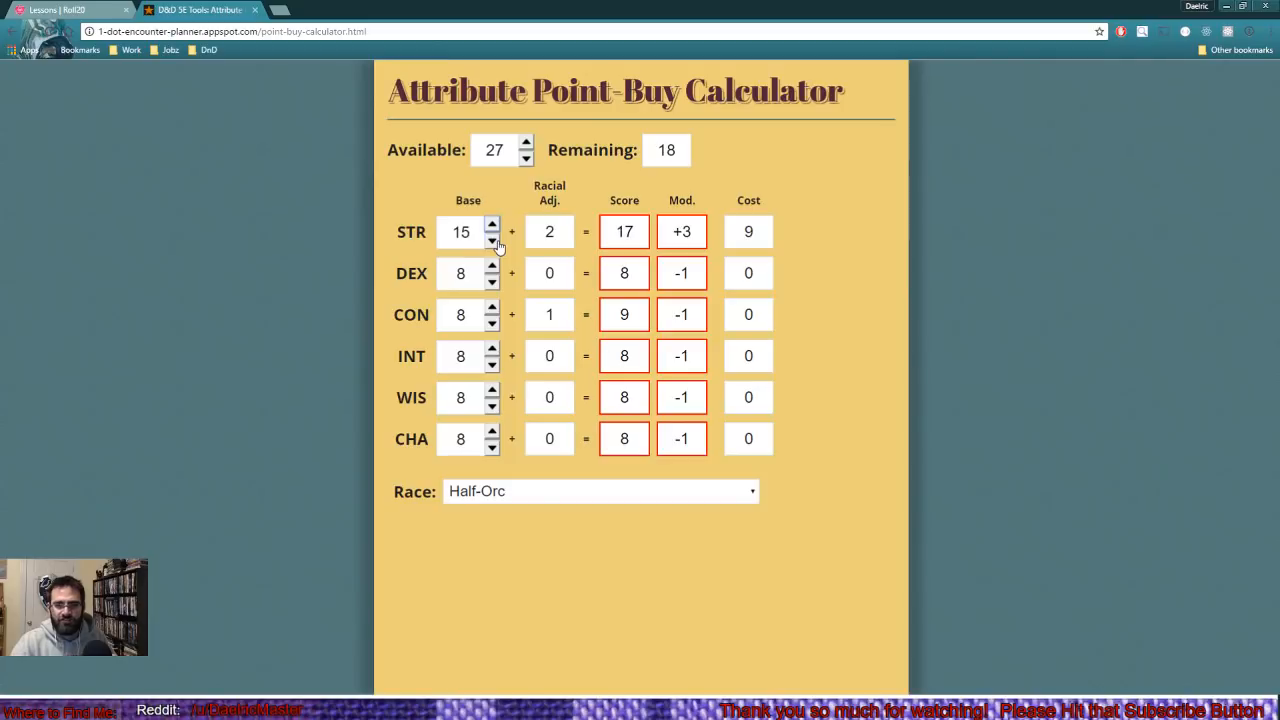
click(492, 241)
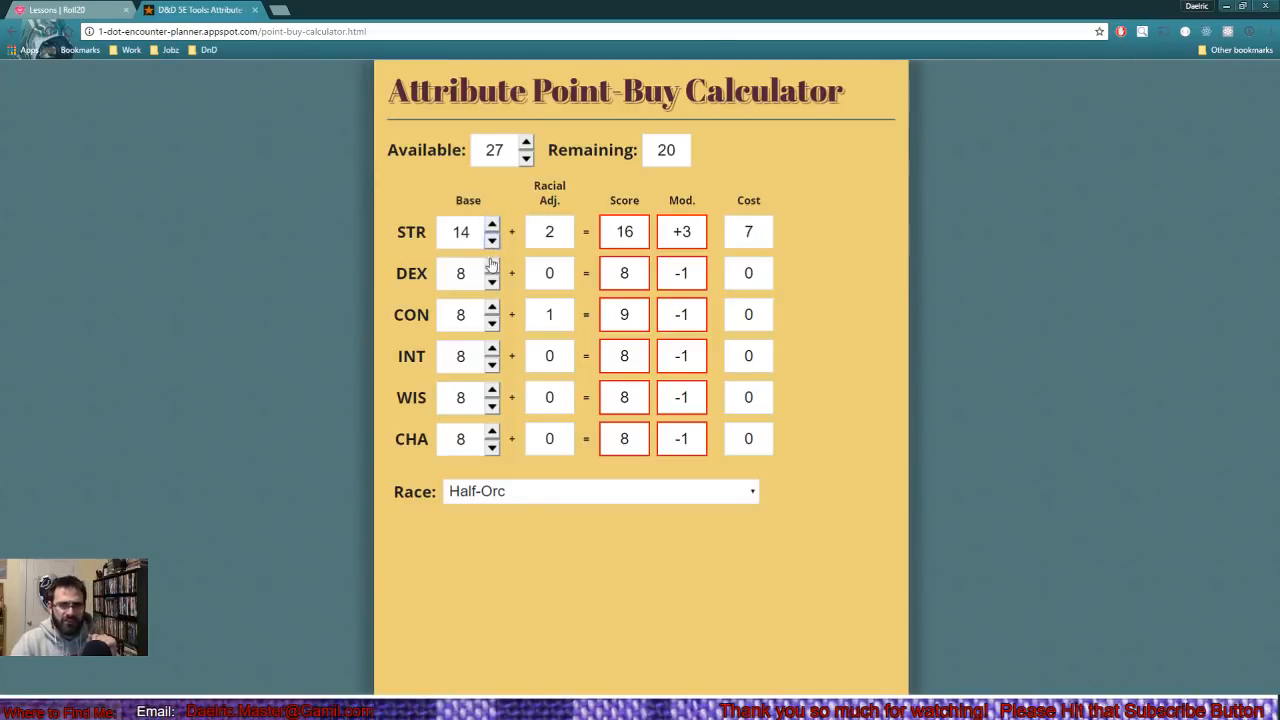
click(492, 308)
click(492, 308)
click(492, 308)
click(492, 308)
click(492, 308)
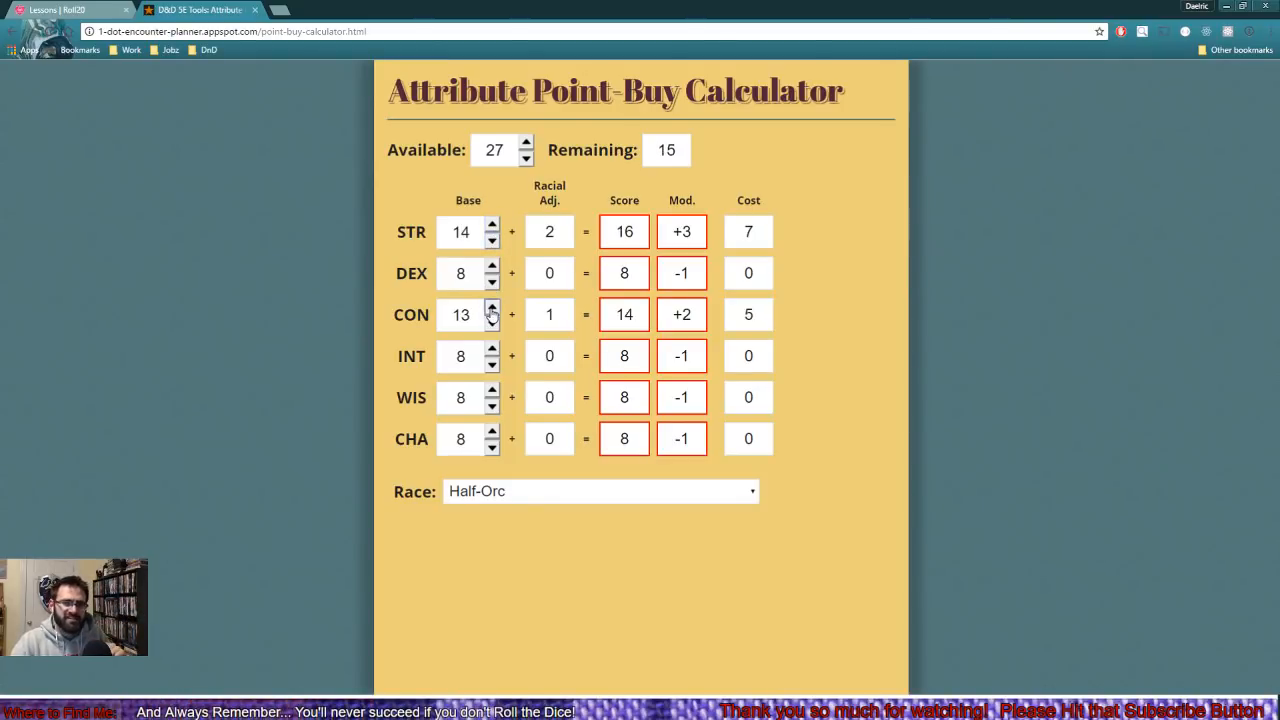
click(492, 308)
click(492, 308)
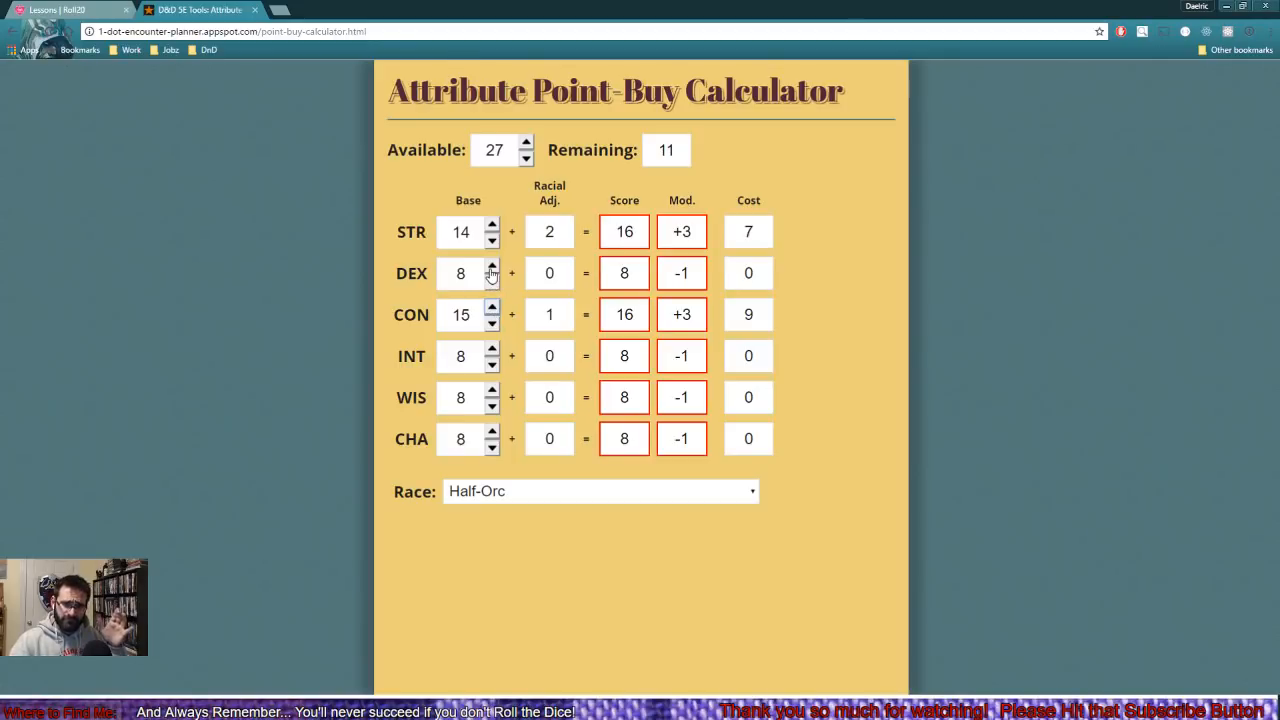
- Spend the remaining points by setting base DEX to 10, CHA to 12, INT to 12 and WIS to 9
click(491, 267)
click(491, 267)
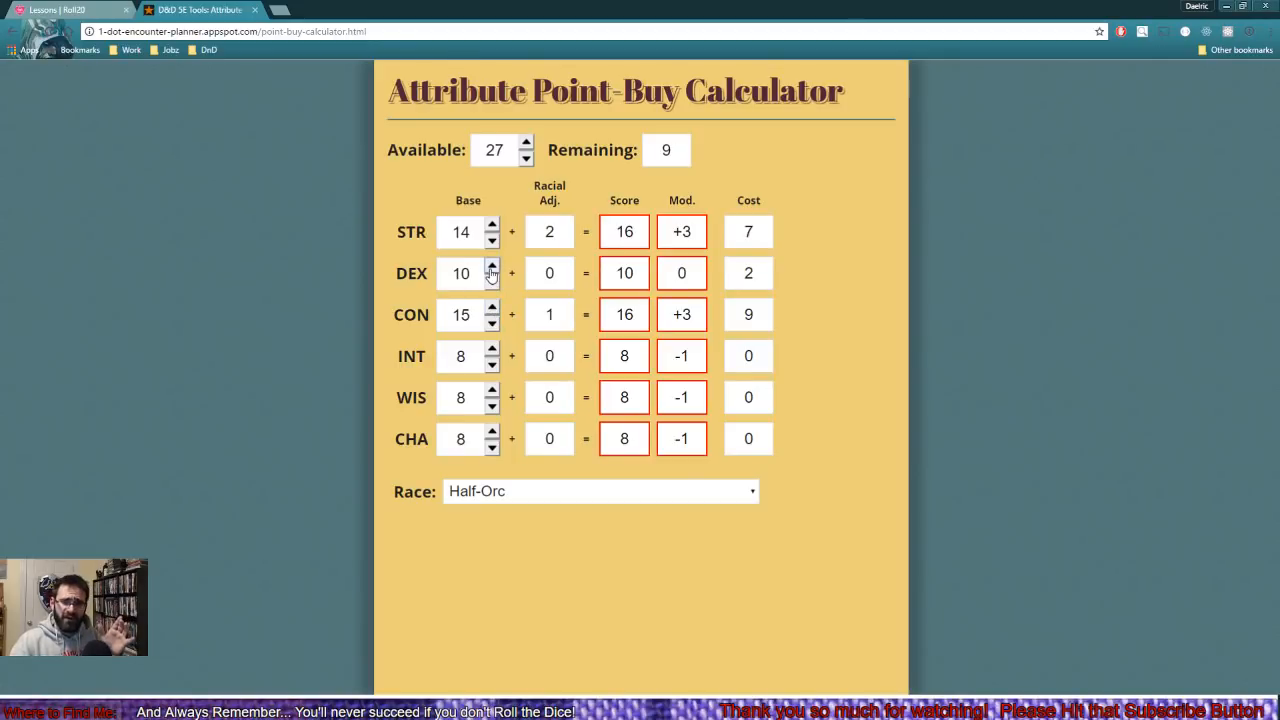
click(492, 432)
click(492, 432)
click(492, 432)
click(492, 432)
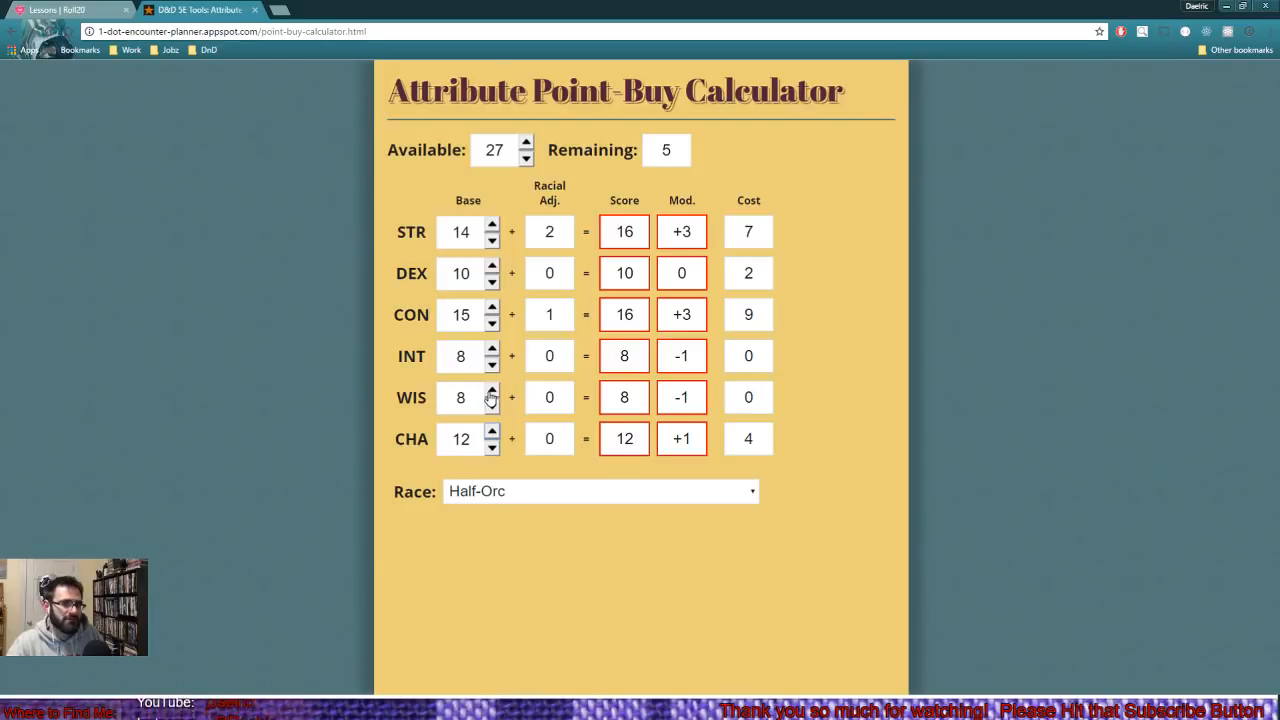
click(491, 392)
click(491, 392)
click(492, 350)
click(492, 350)
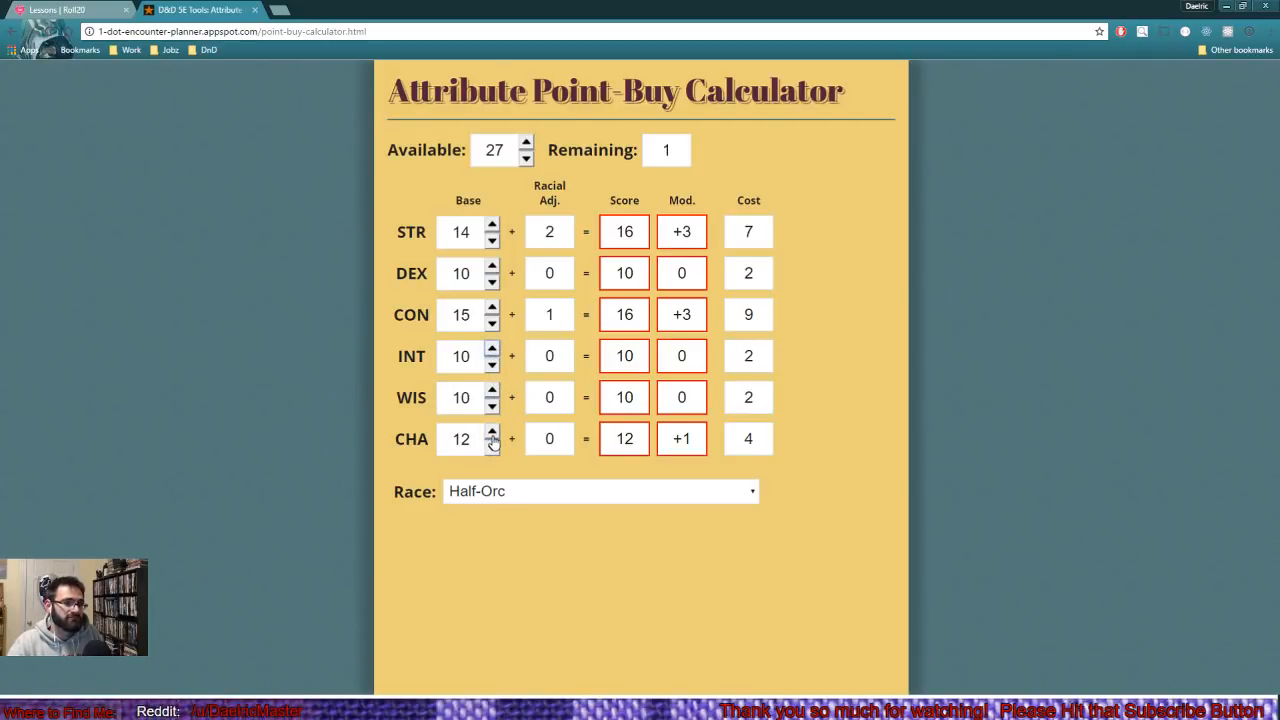
click(491, 404)
click(492, 349)
click(492, 349)
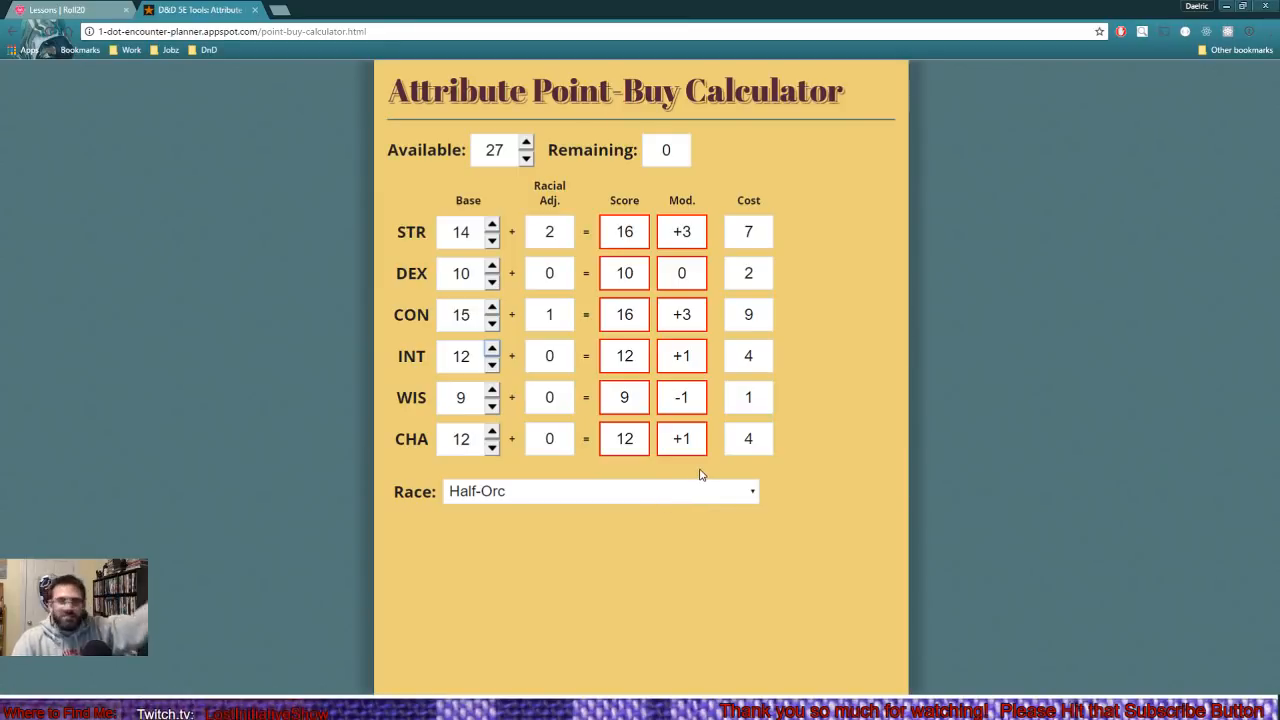
- Switch back to Bob's character sheet in Roll20 and set the Strength score to 17
click(60, 11)
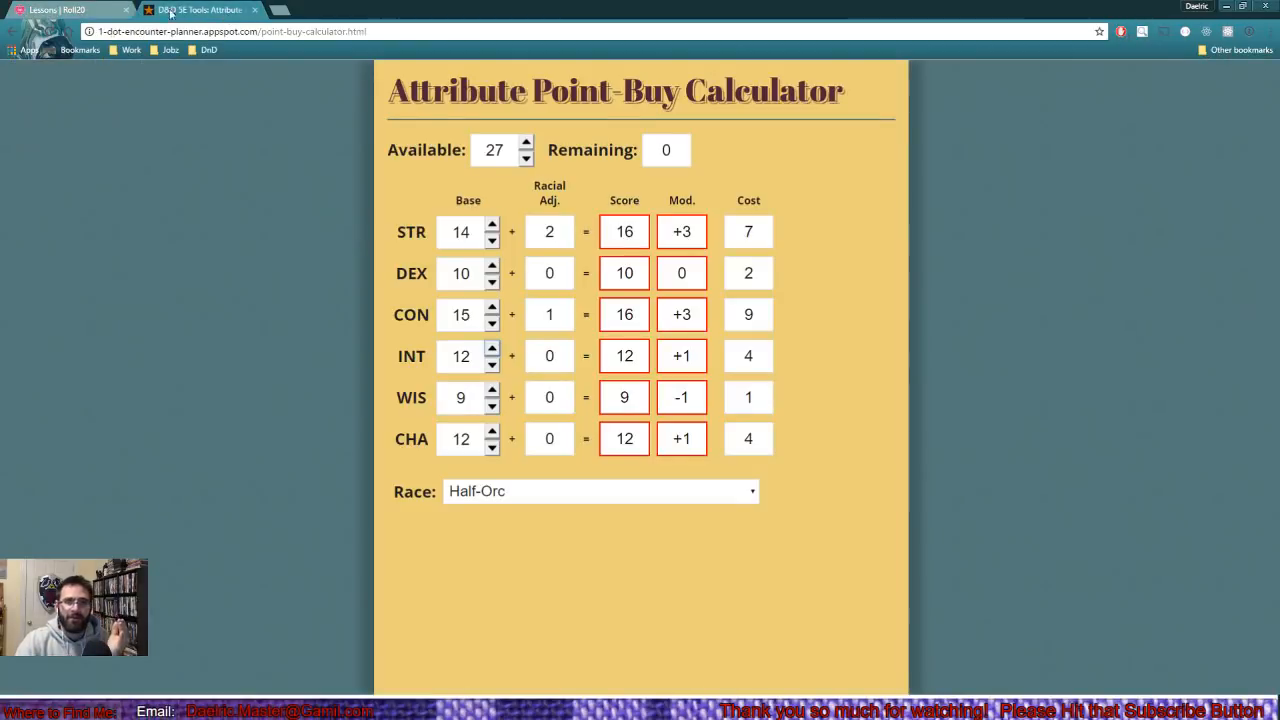
click(205, 10)
click(87, 10)
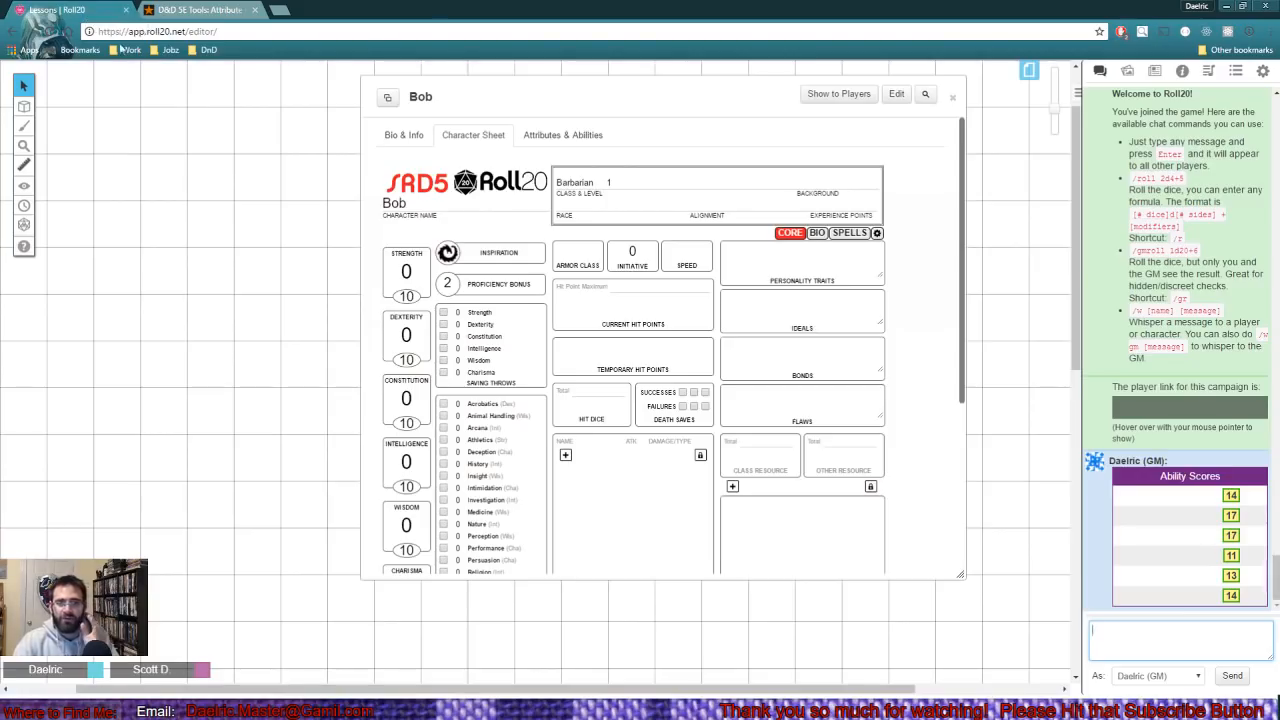
scroll(415, 307, down, 1)
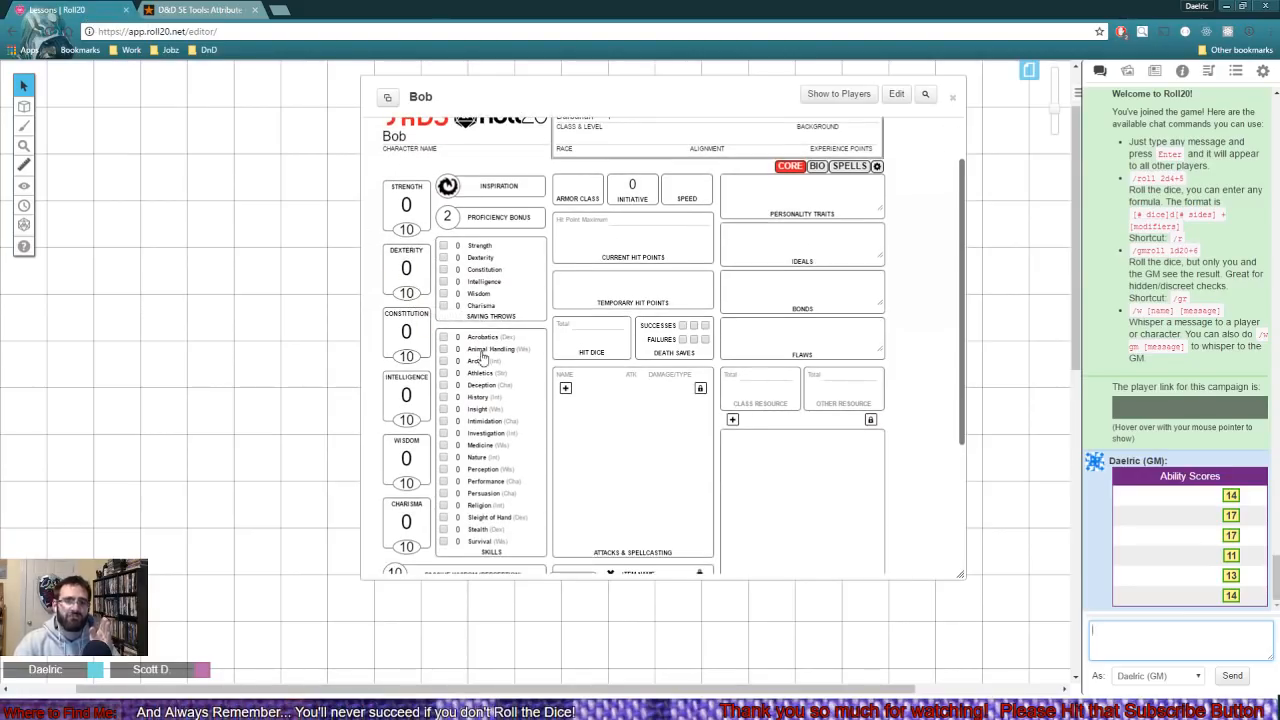
double_click(386, 136)
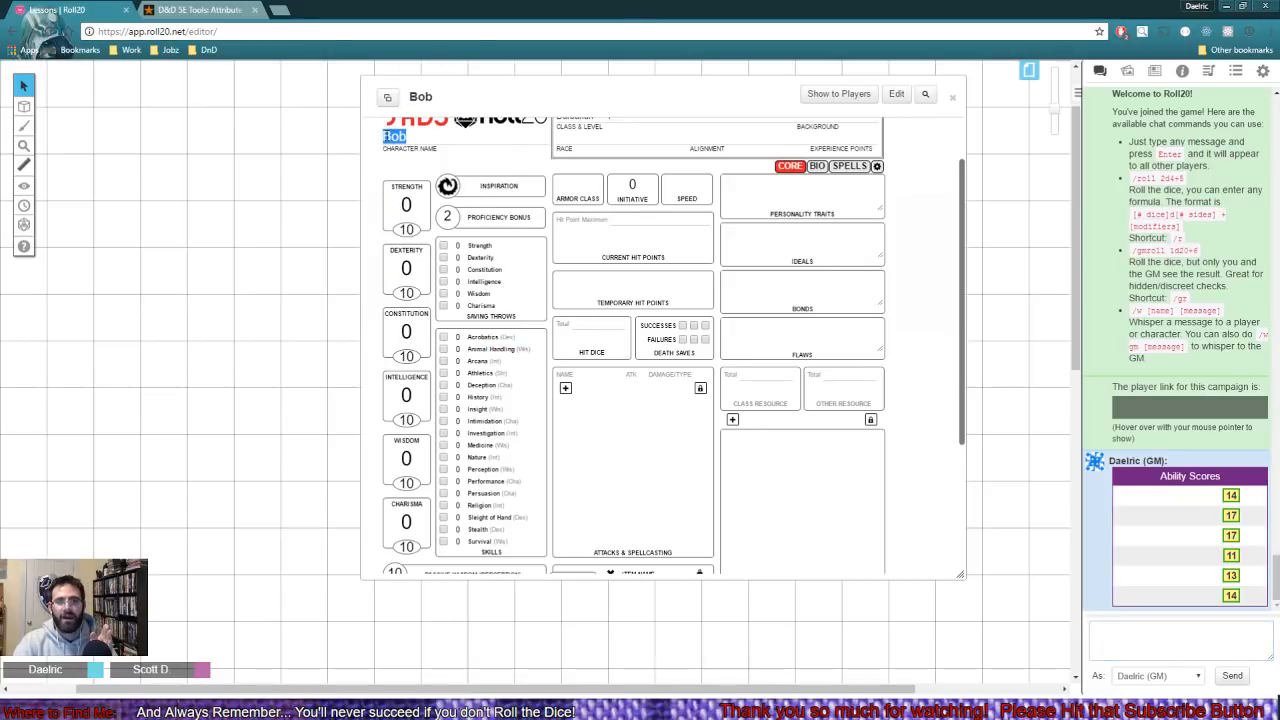
click(404, 229)
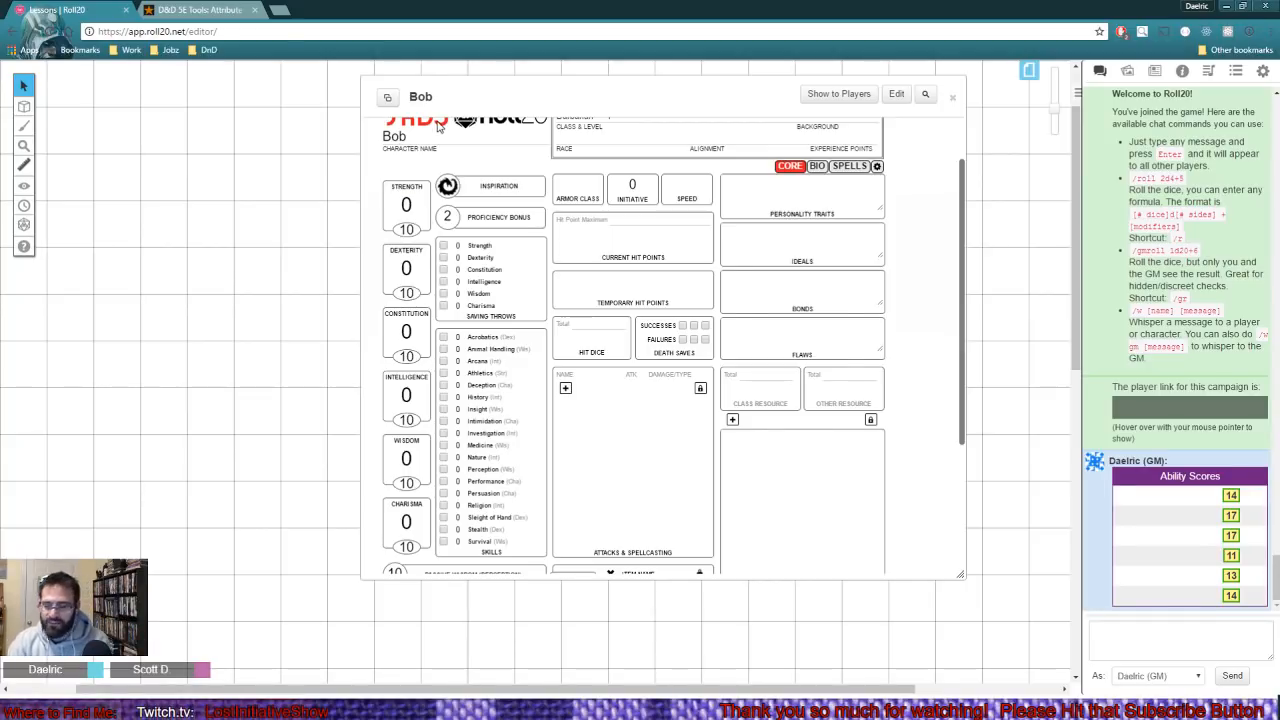
key(BackSpace)
key(BackSpace)
text(17)
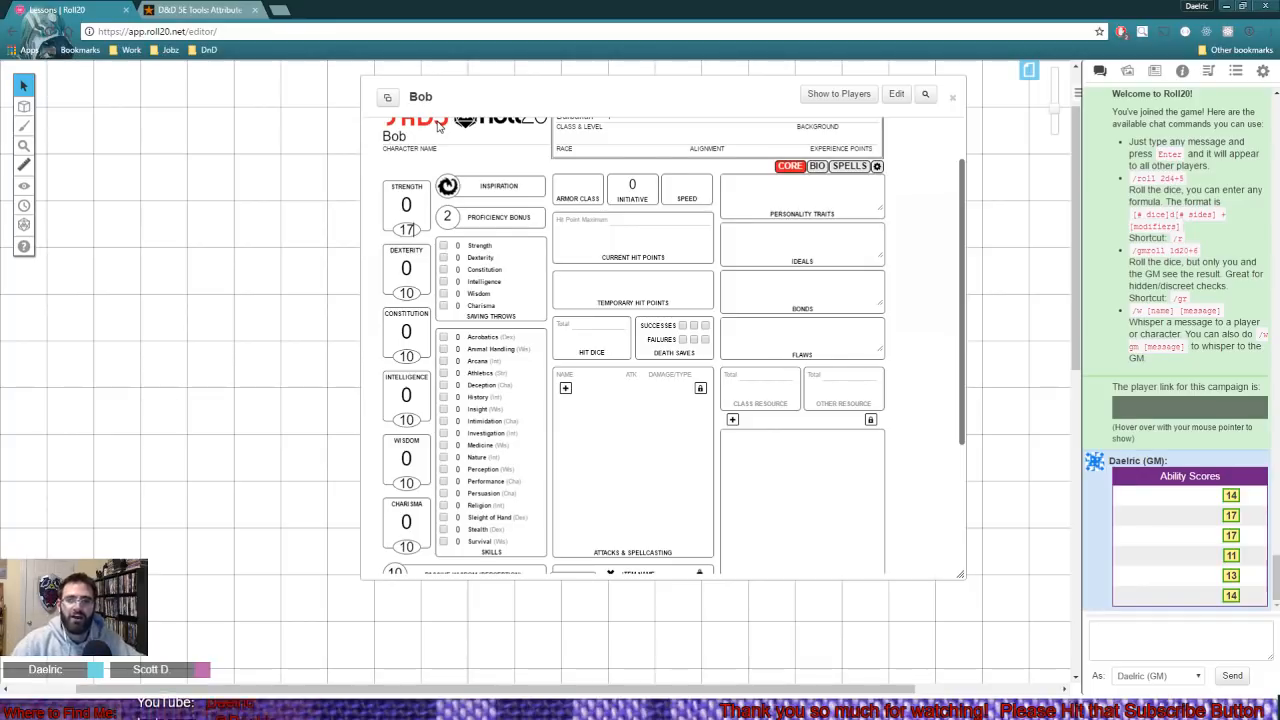
- Set Bob's Constitution score to 17 and both the Charisma and Intelligence scores to 14
click(415, 355)
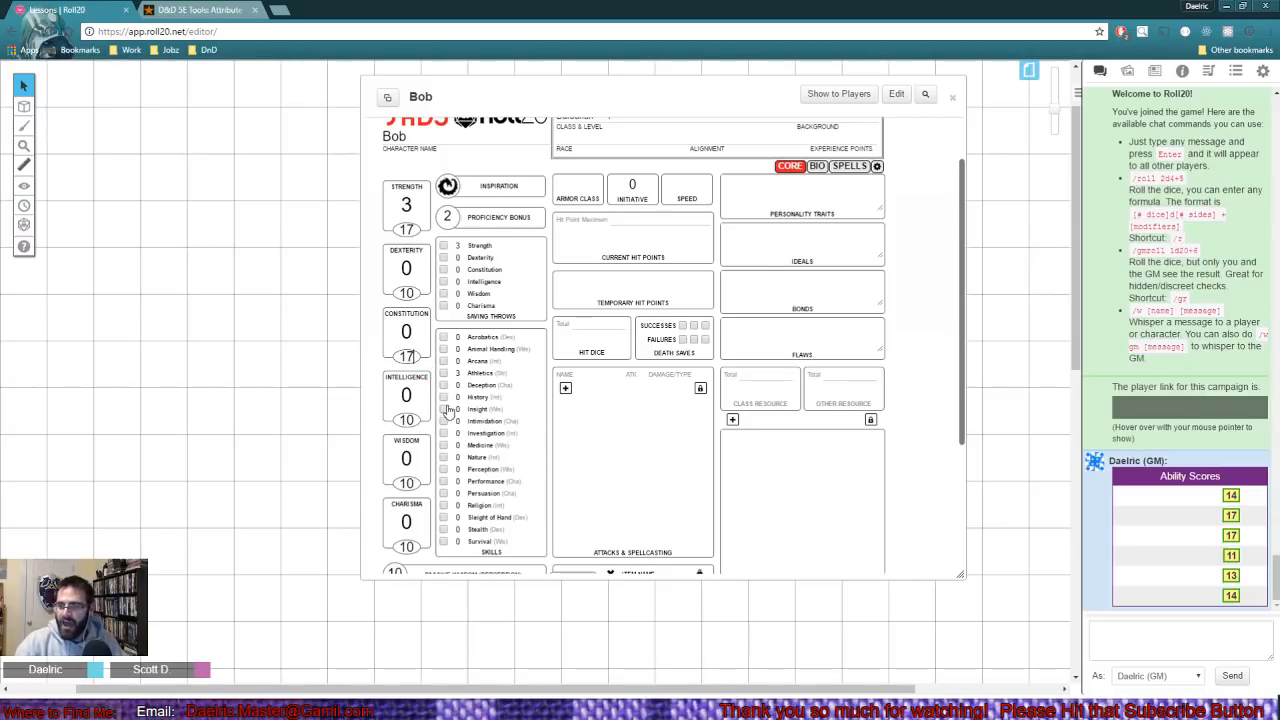
click(414, 546)
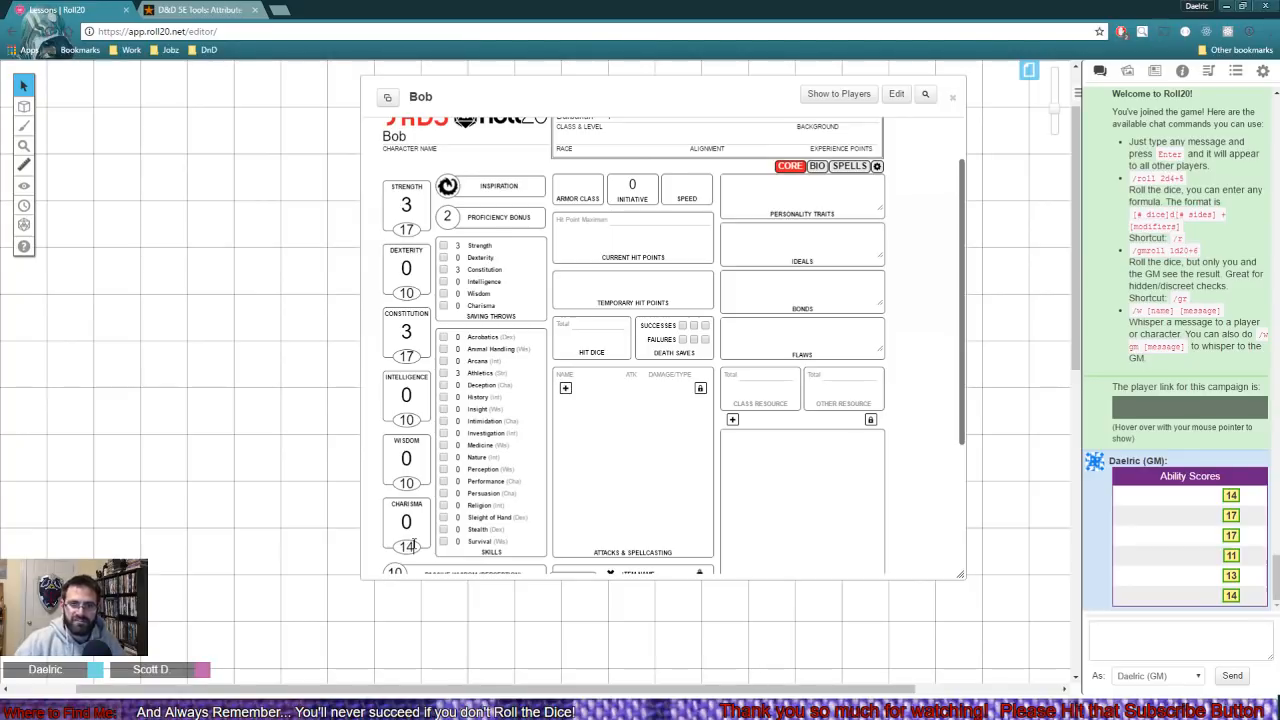
click(412, 420)
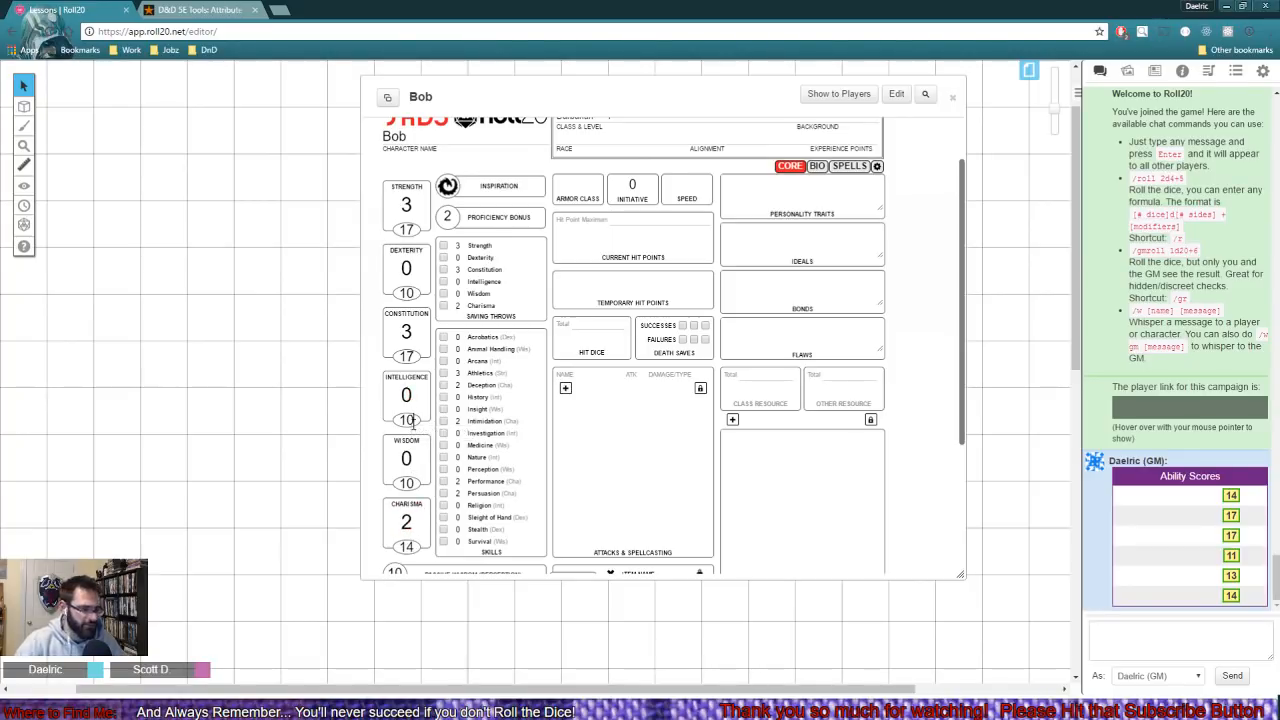
key(BackSpace)
text(4)
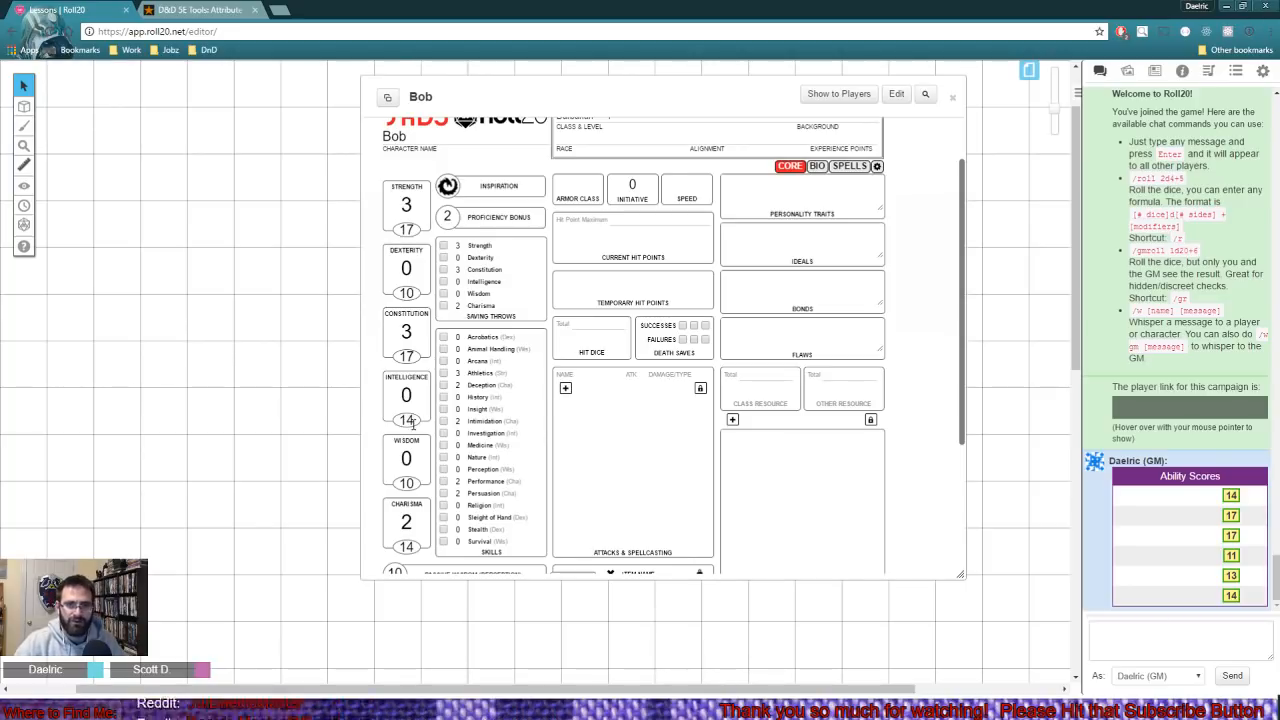
- Set Bob's Wisdom score to 13 and the Dexterity score to 11
click(416, 482)
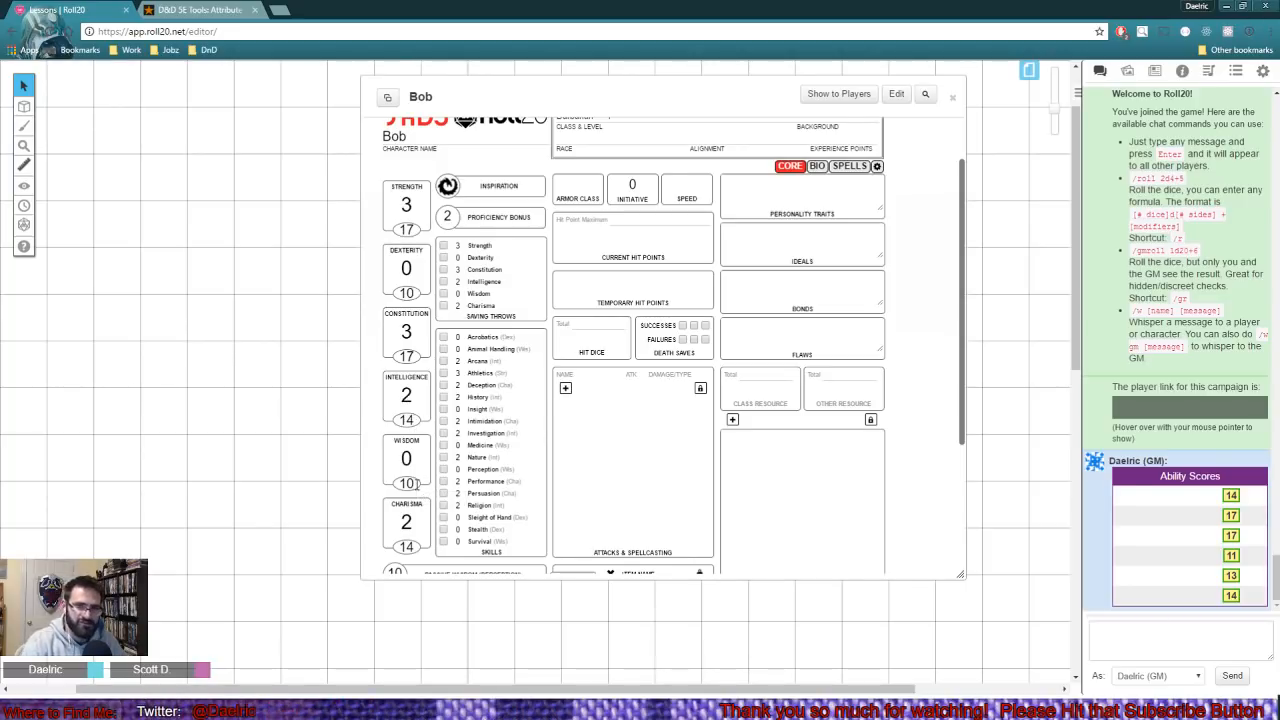
key(BackSpace)
text(3)
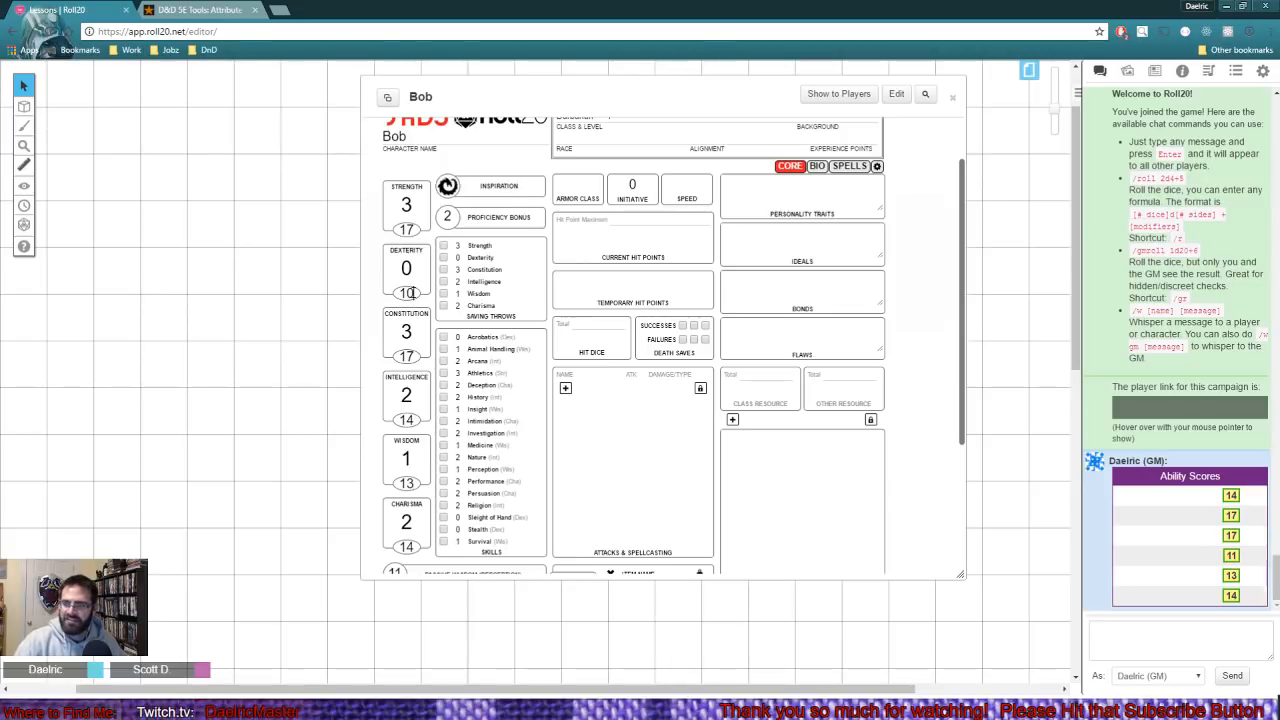
key(BackSpace)
text(1)
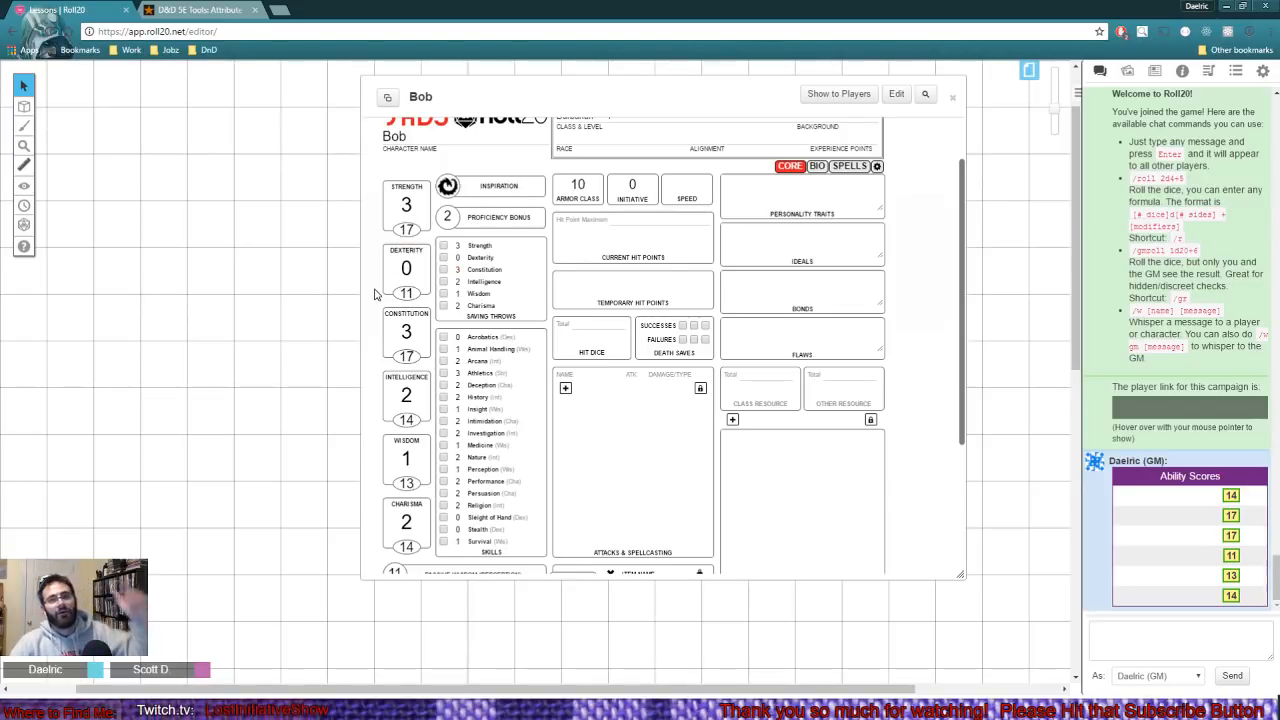
- Apply the Half-Orc racial bonuses by setting Bob's Strength to 19 and Constitution to 18
click(413, 229)
key(BackSpace)
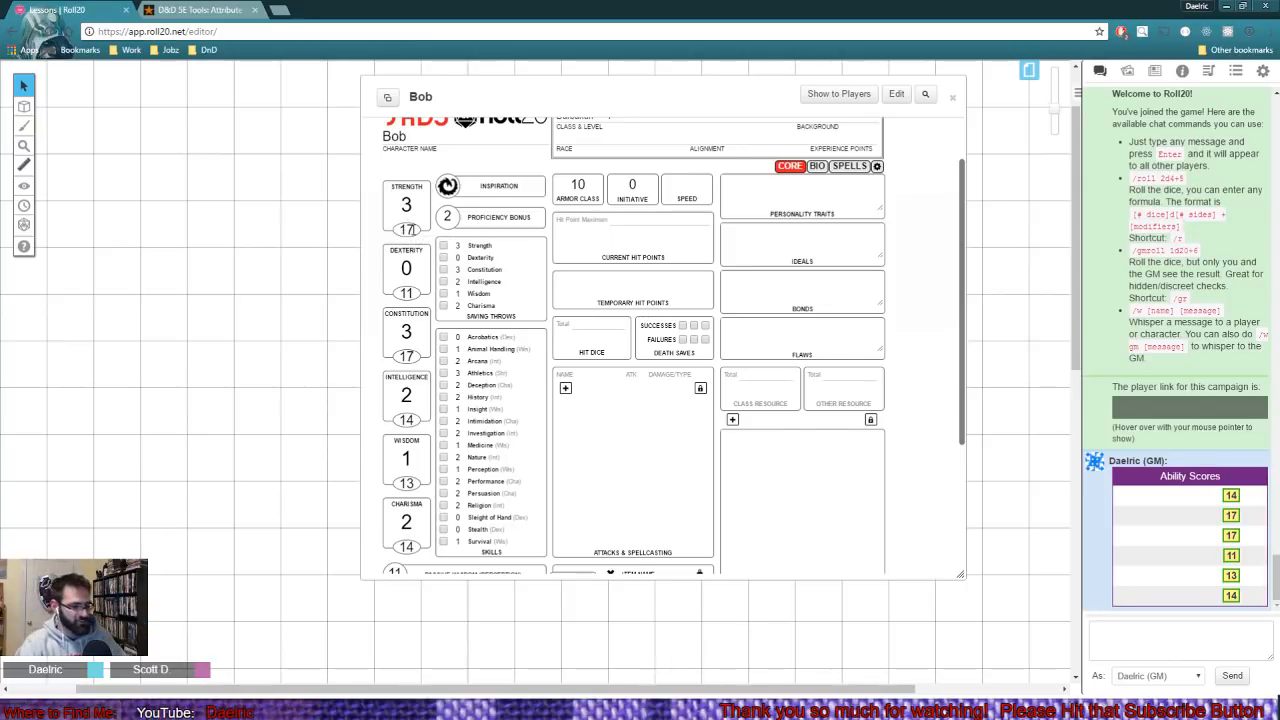
text(9)
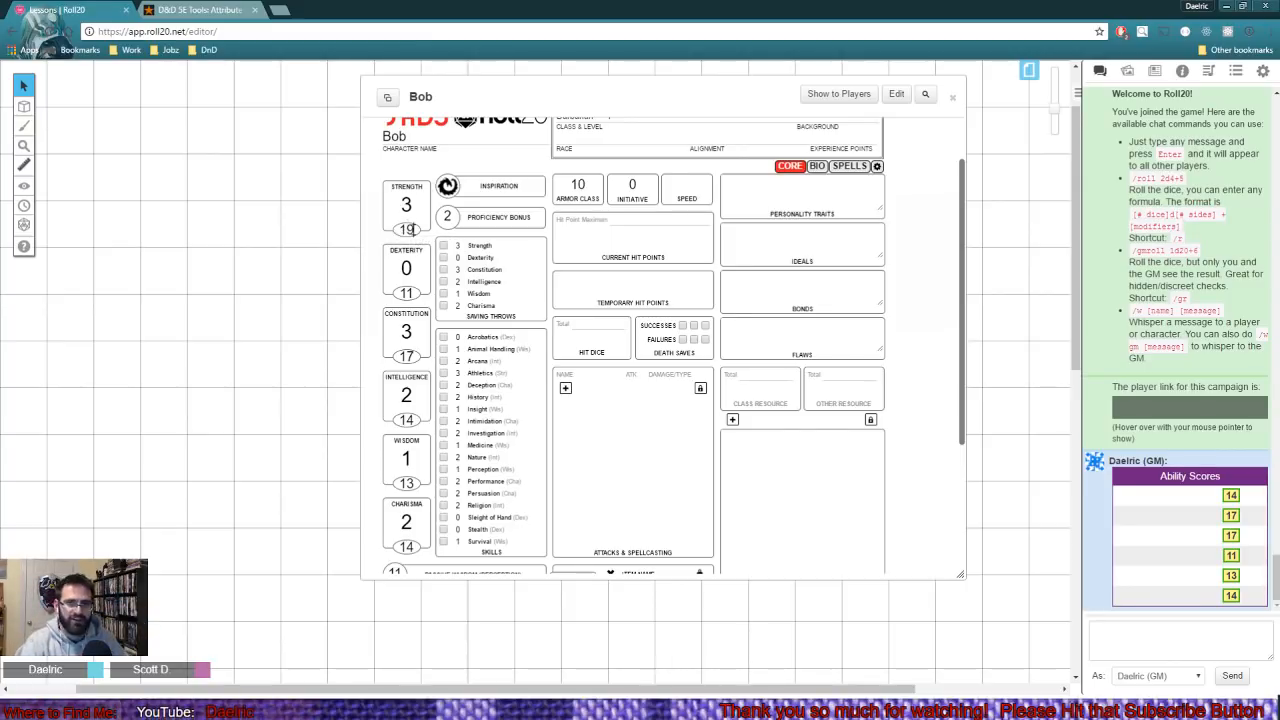
click(413, 355)
key(BackSpace)
text(8)
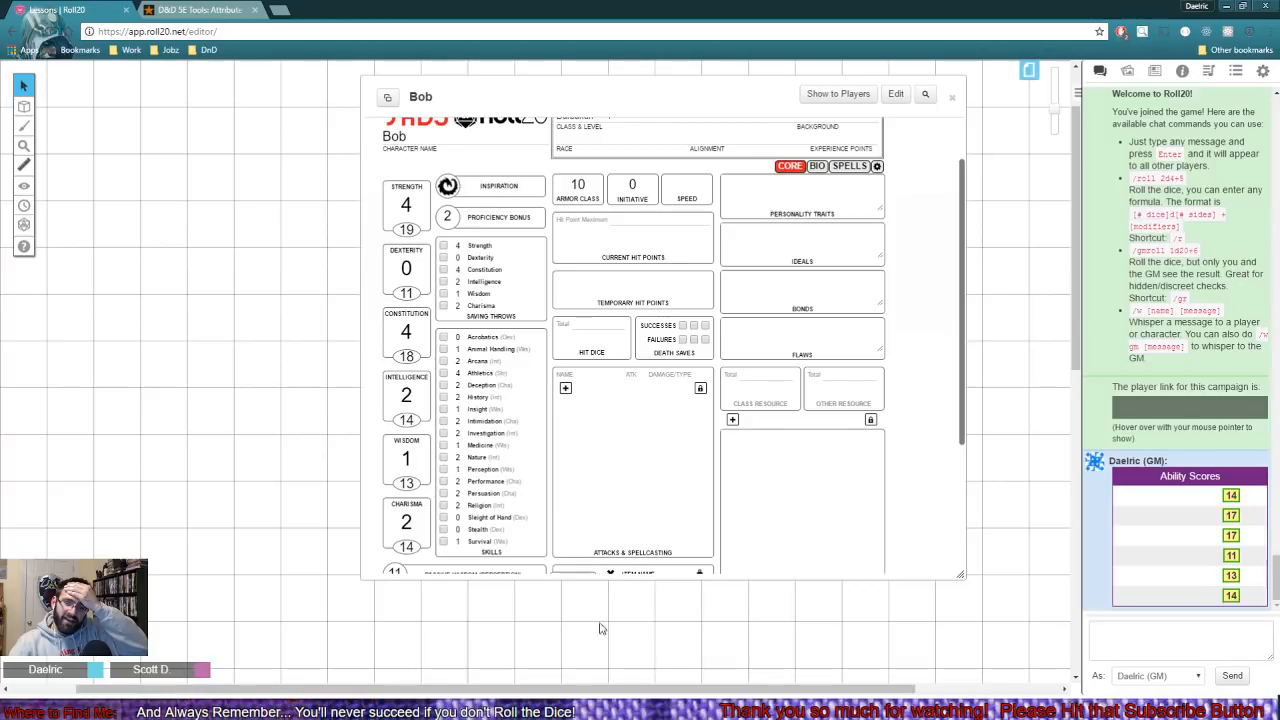
- Enlarge Bob's character sheet window and enter Half-Orc as the race
scroll(568, 504, up, 3)
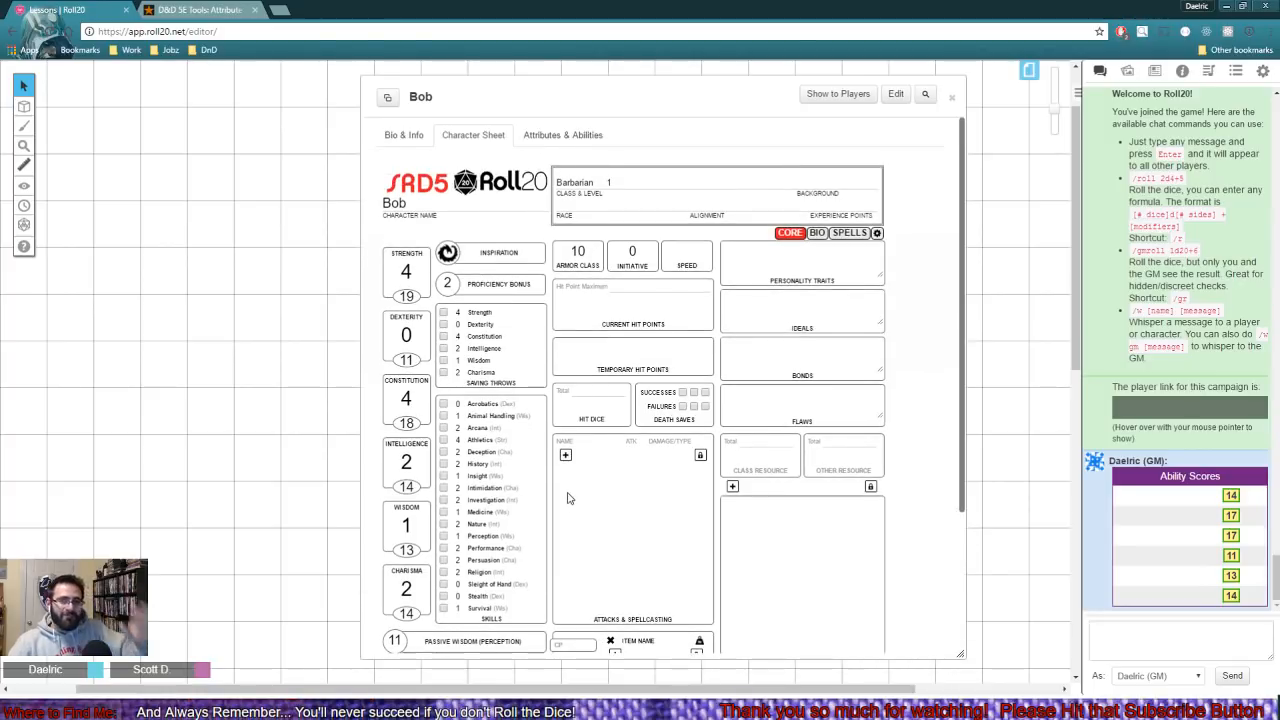
drag(965, 349, 963, 364)
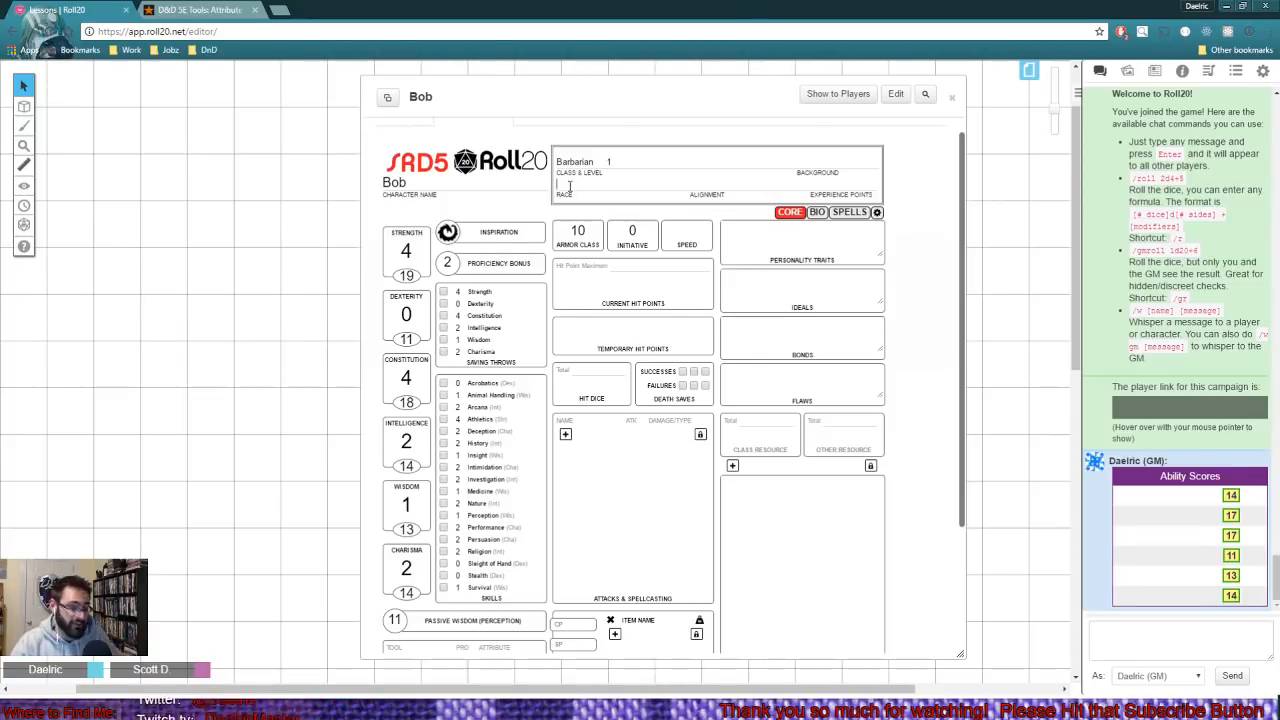
text(-Orc)
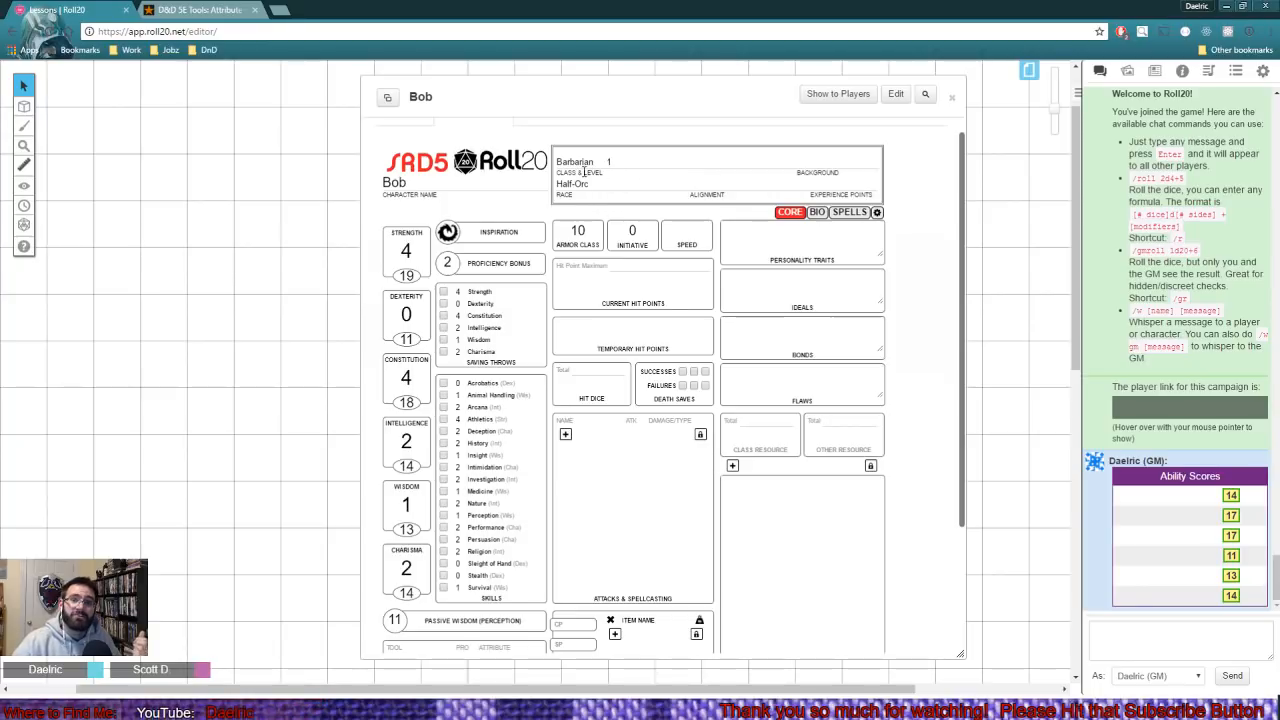
- Change Bob's class on the character sheet to Fighter
click(584, 165)
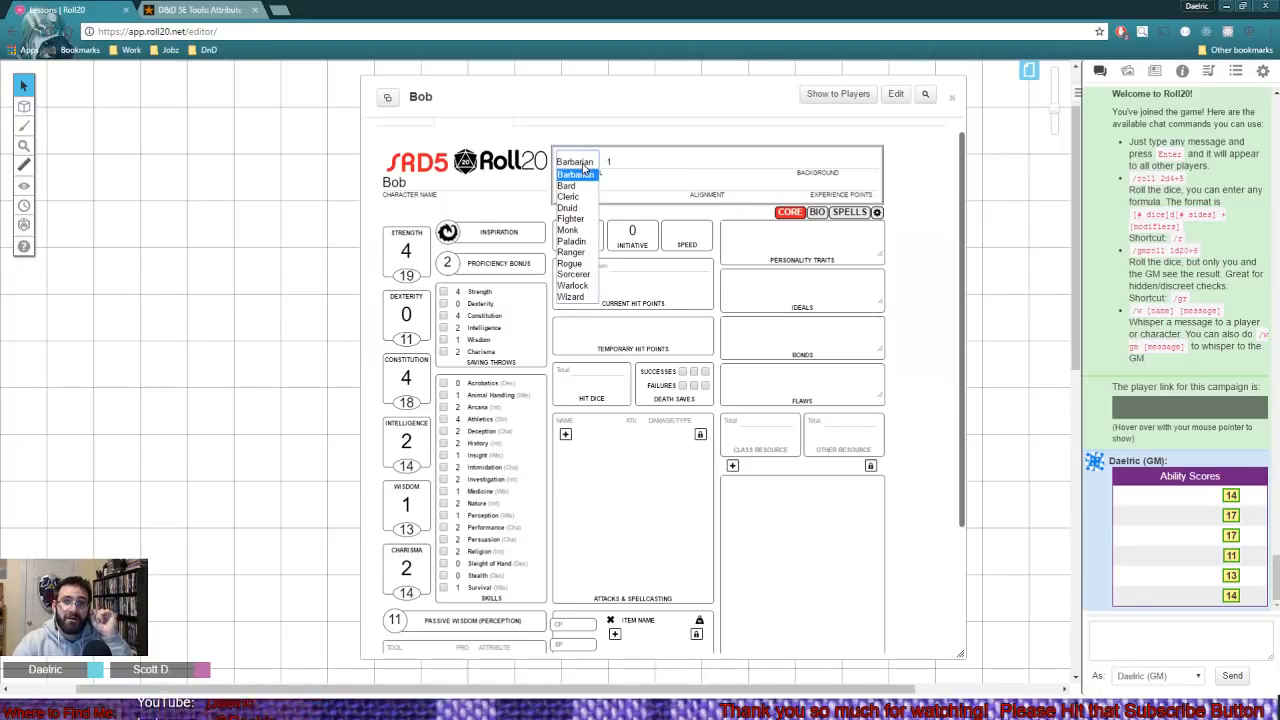
click(572, 219)
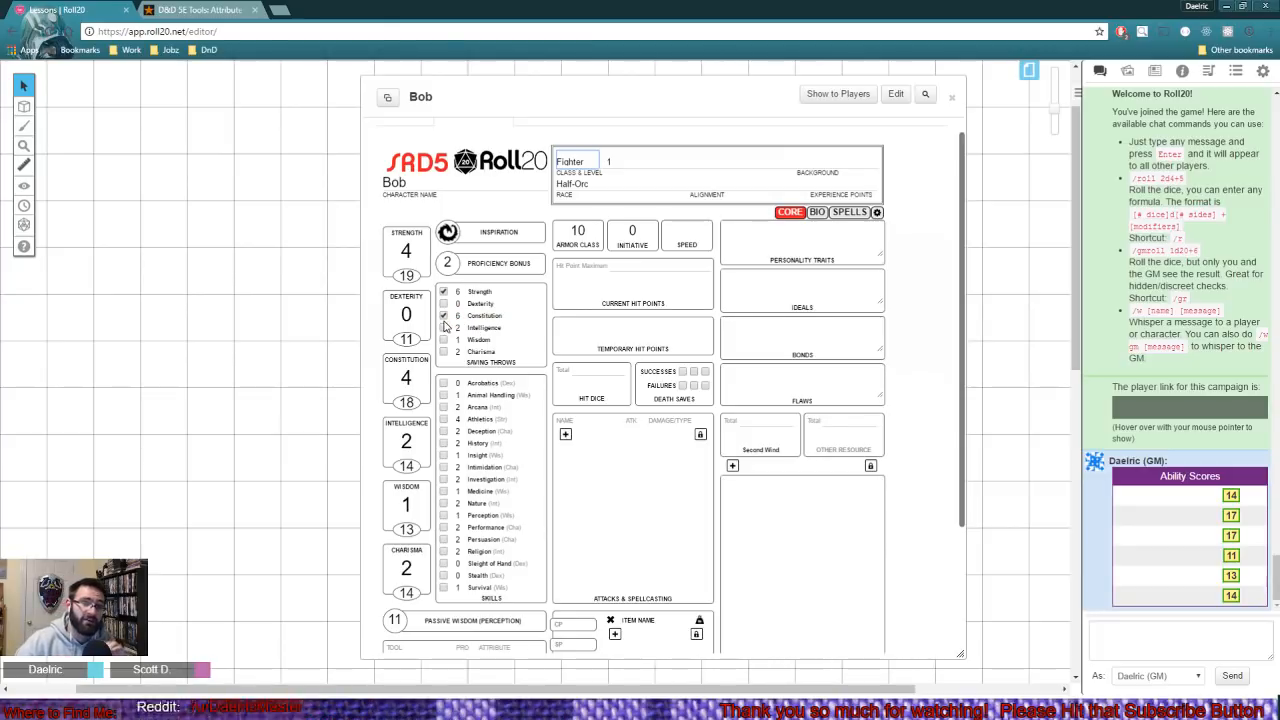
mouse_move(453, 313)
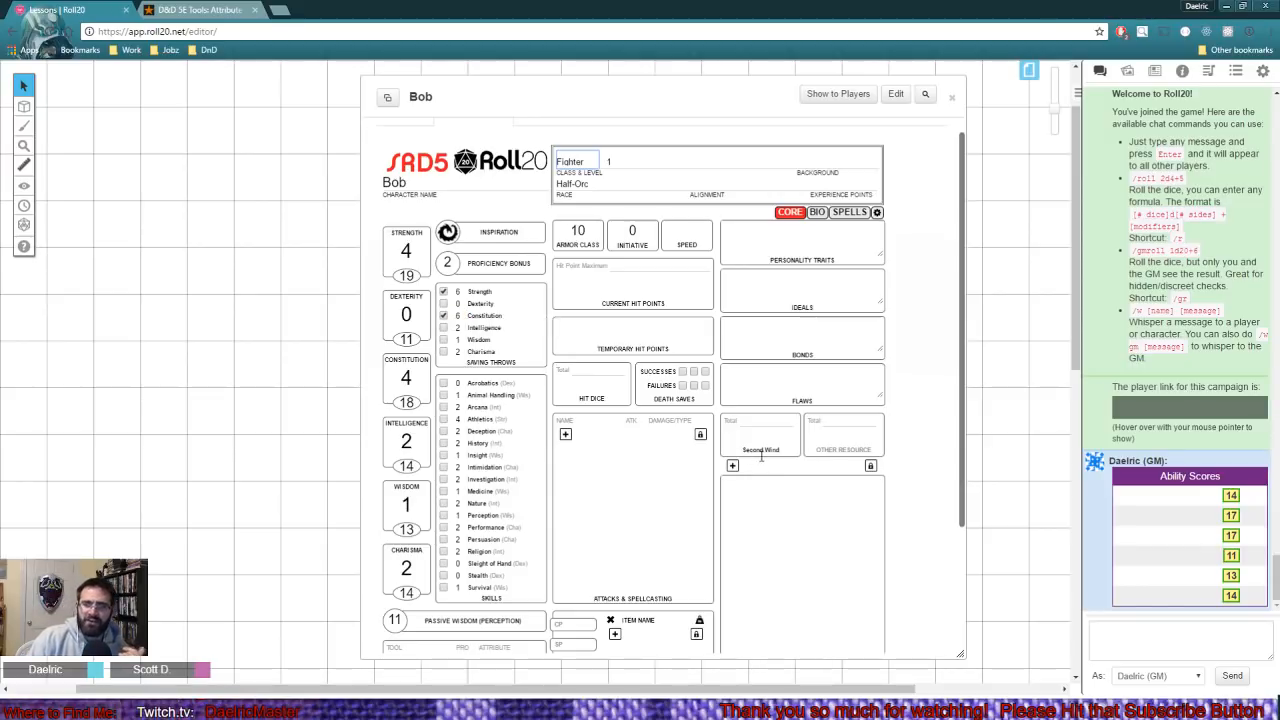
- Set both the total and the current uses of the Second Wind class resource to 1
mouse_move(762, 455)
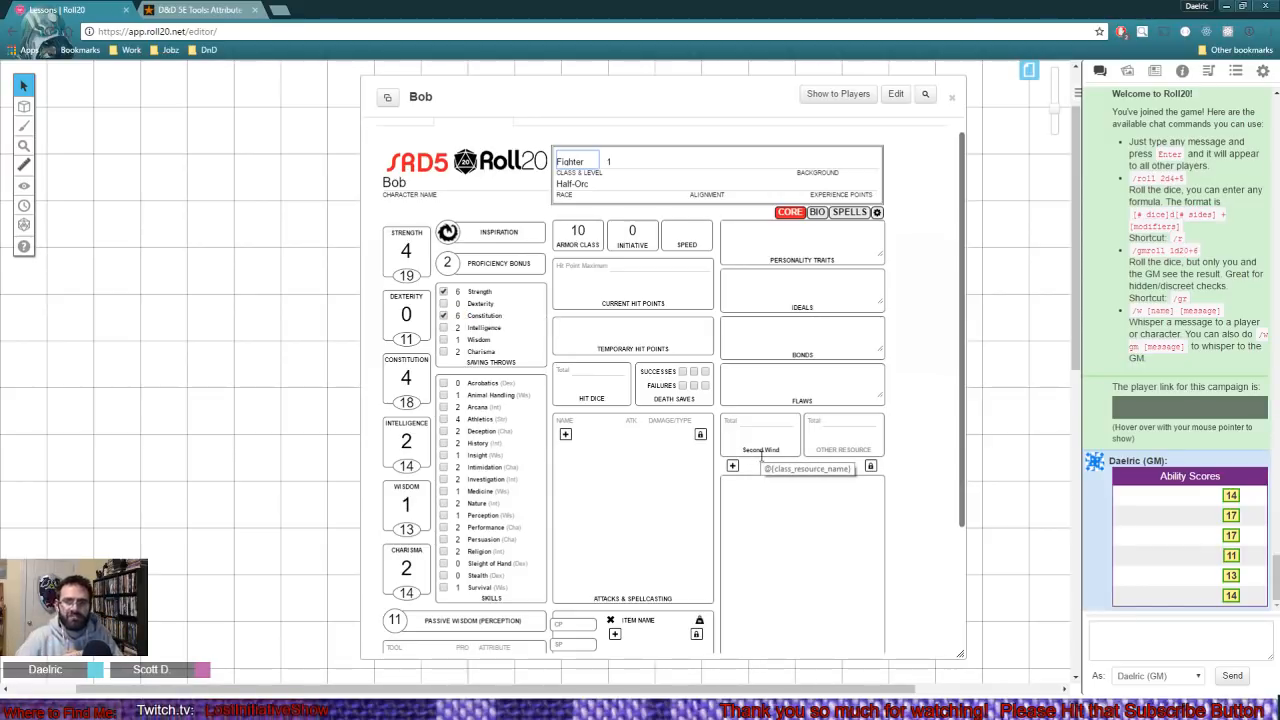
click(768, 422)
text(11)
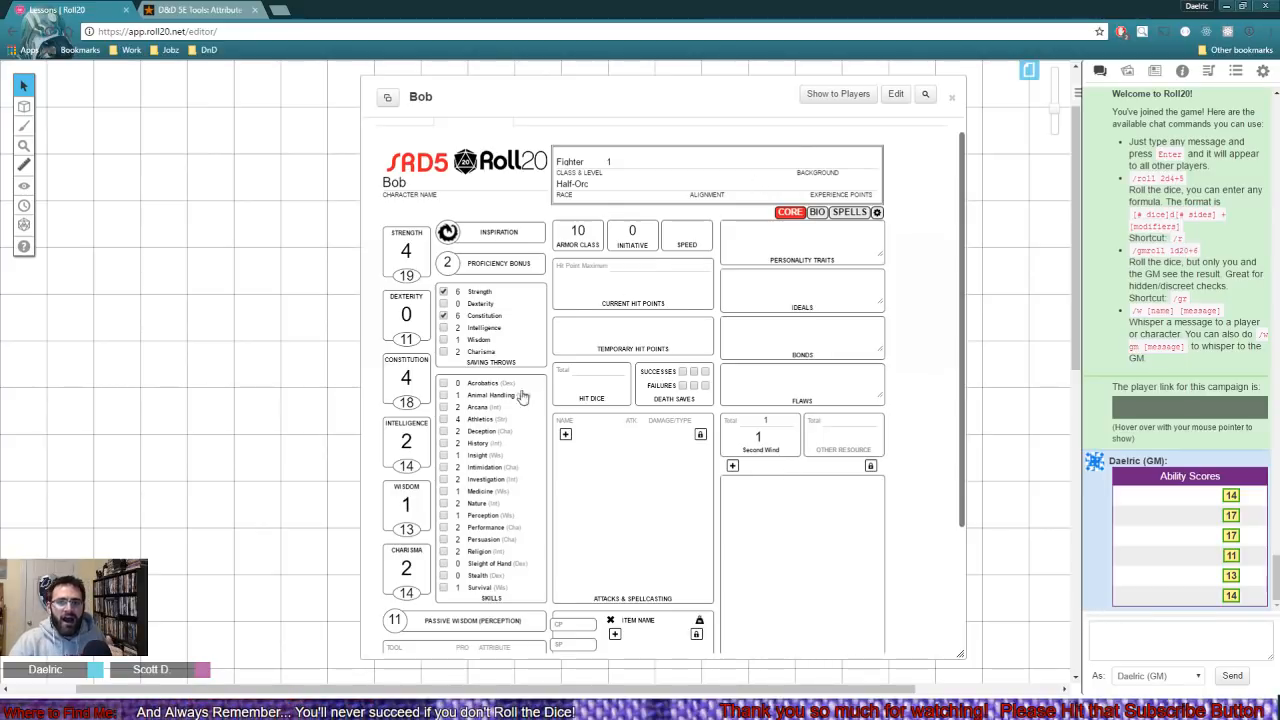
- Set Bob's hit point maximum and current hit points to 14
click(648, 263)
text(1)
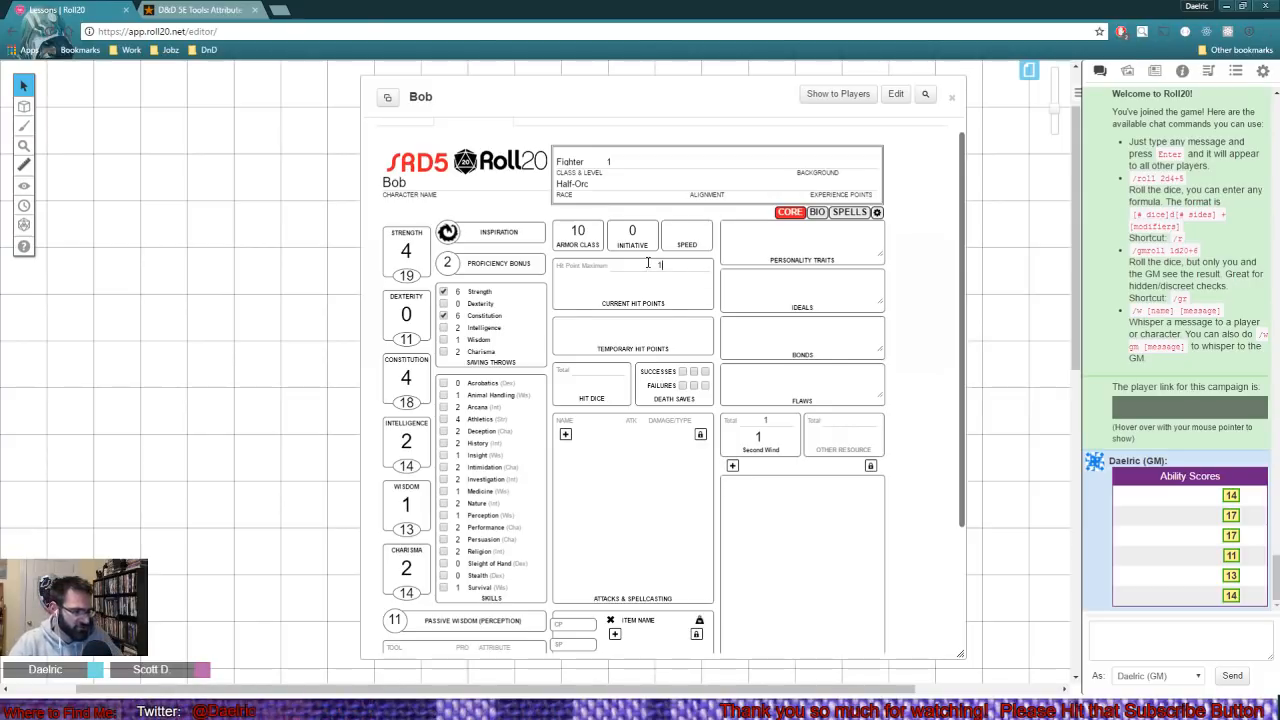
text(14)
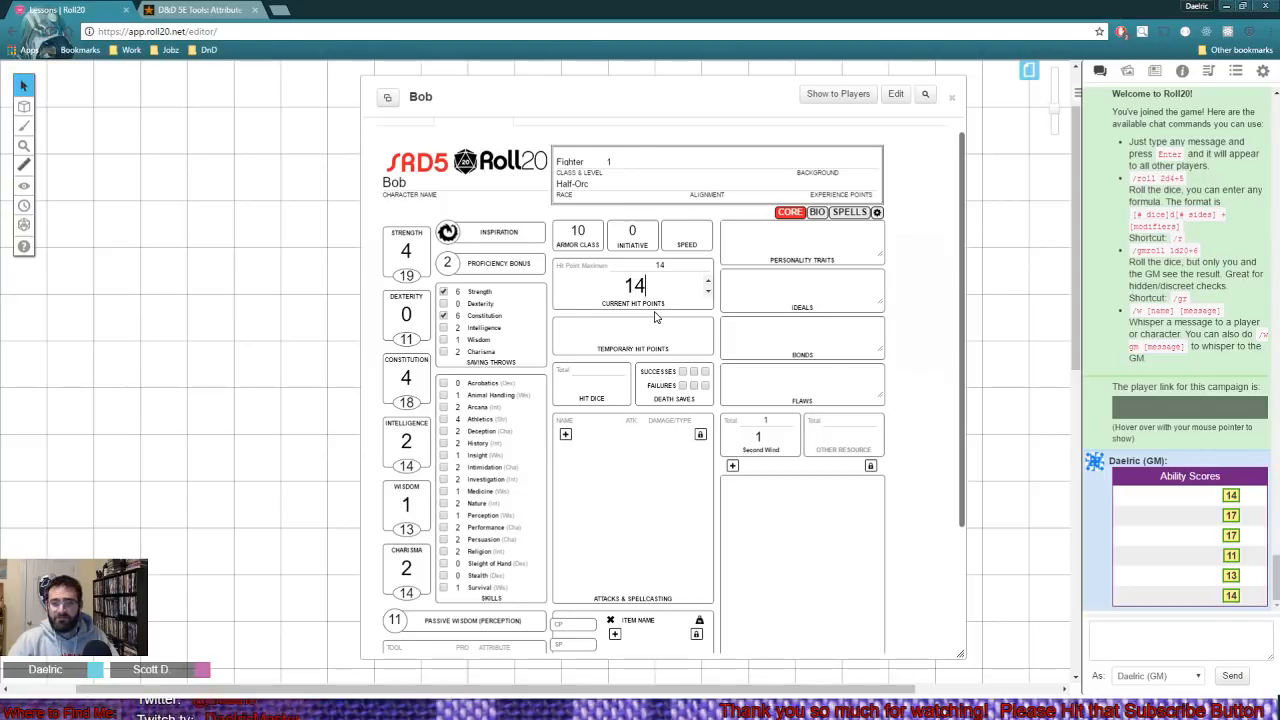
key(Tab)
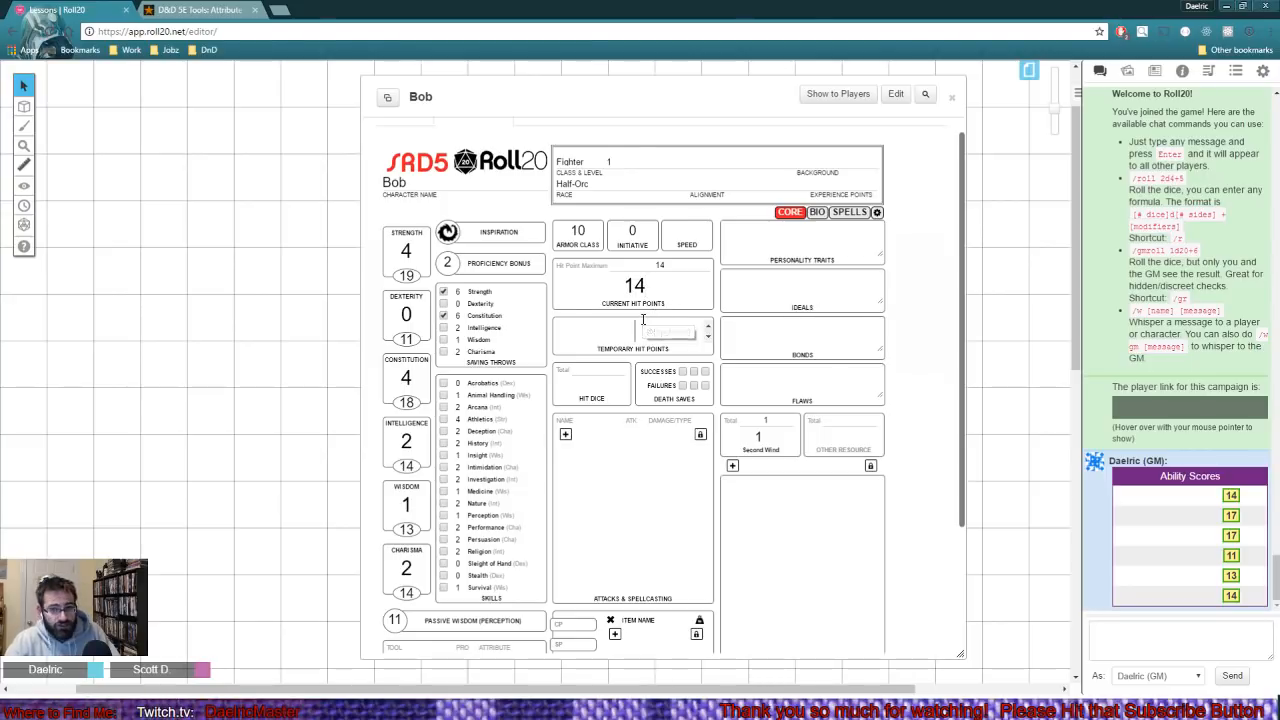
- Set both the total and the current number of Bob's hit dice to 1
click(601, 371)
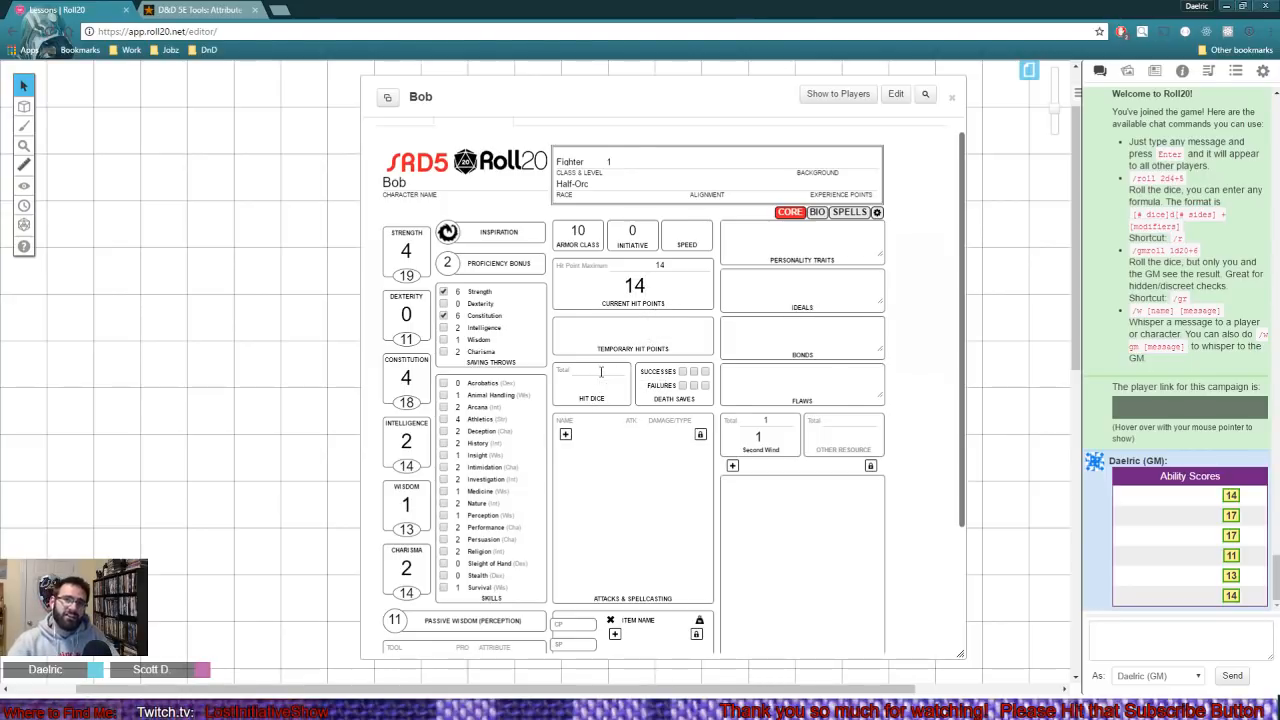
text(1)
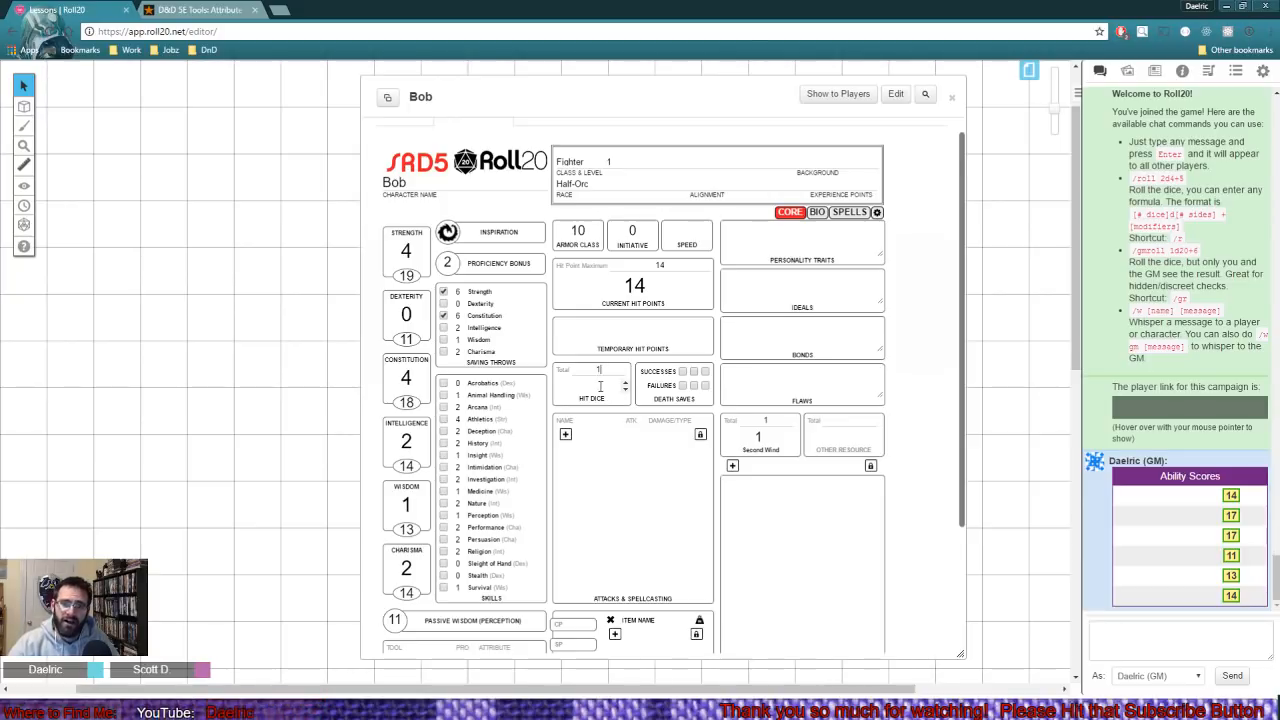
click(600, 389)
text(1)
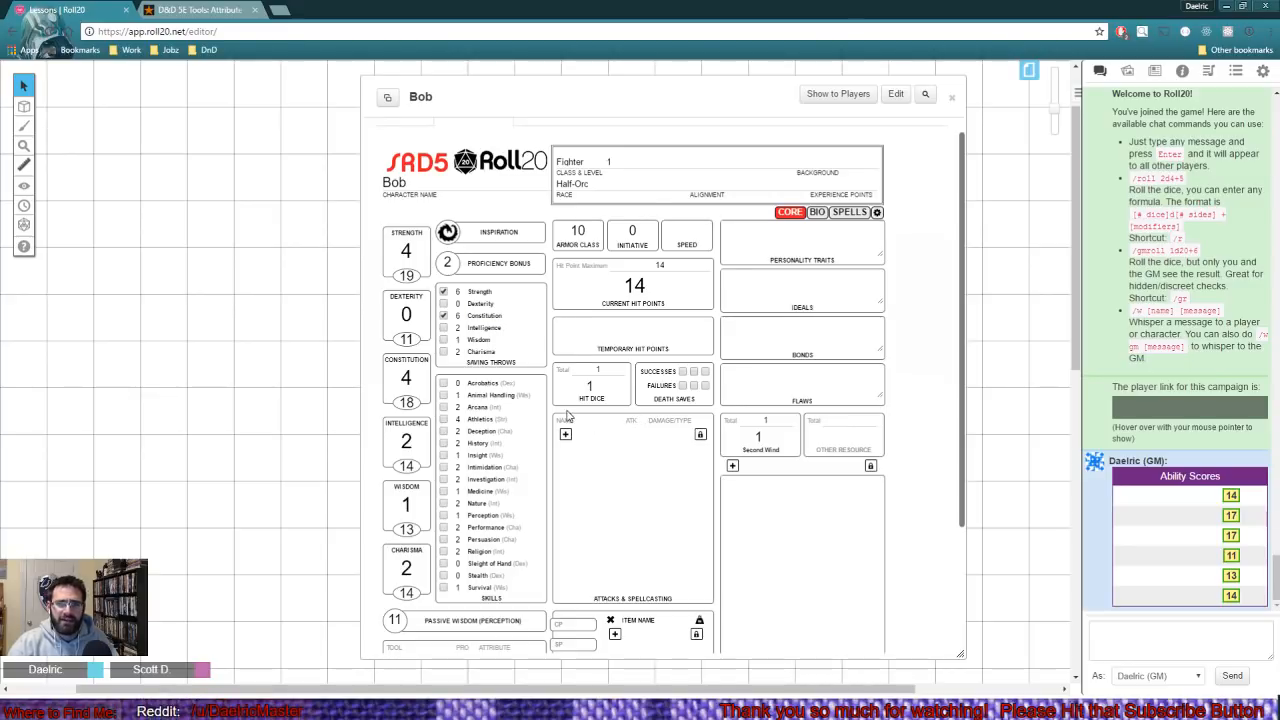
- Mark Bob as proficient in the Athletics, Intimidation, History and Religion skills
click(444, 420)
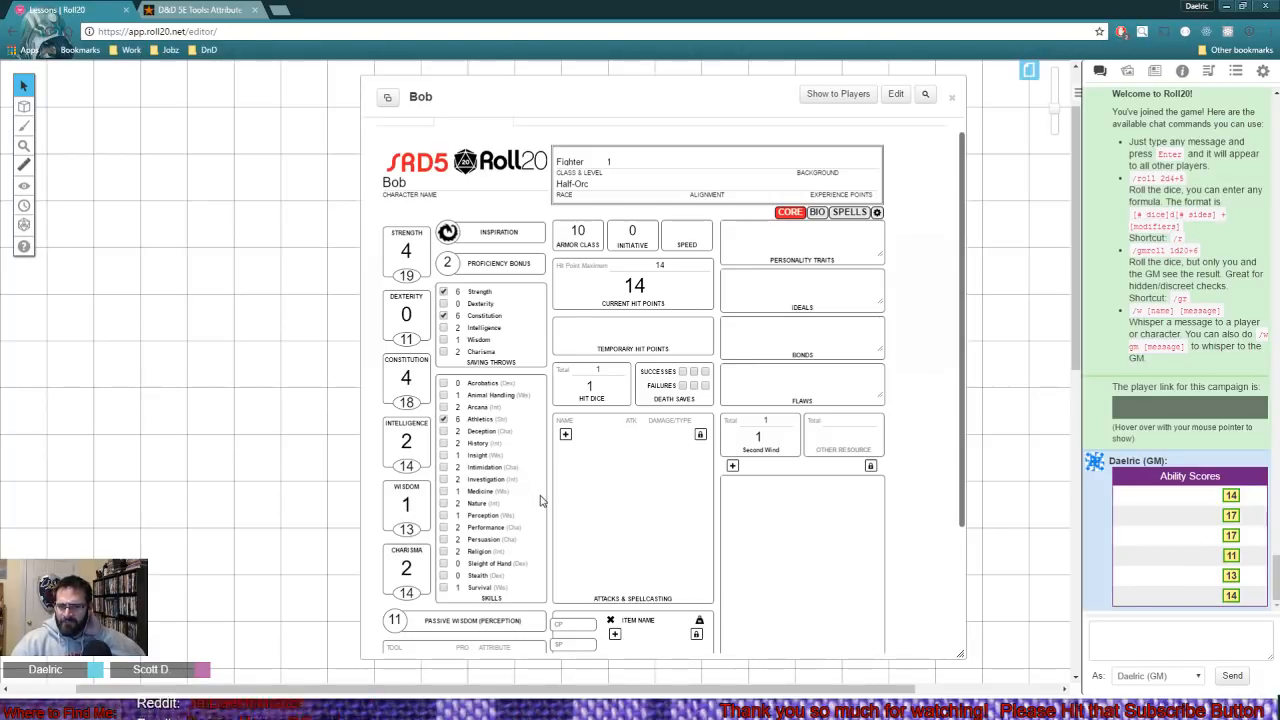
click(443, 467)
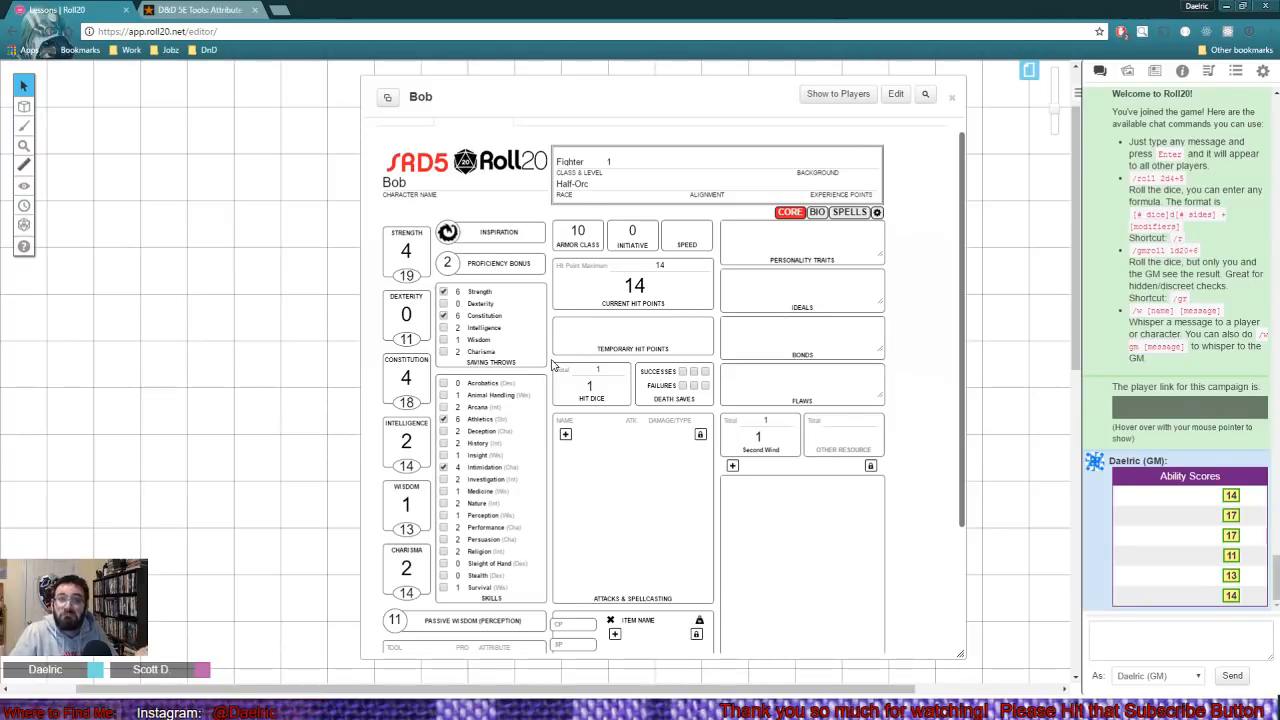
click(443, 443)
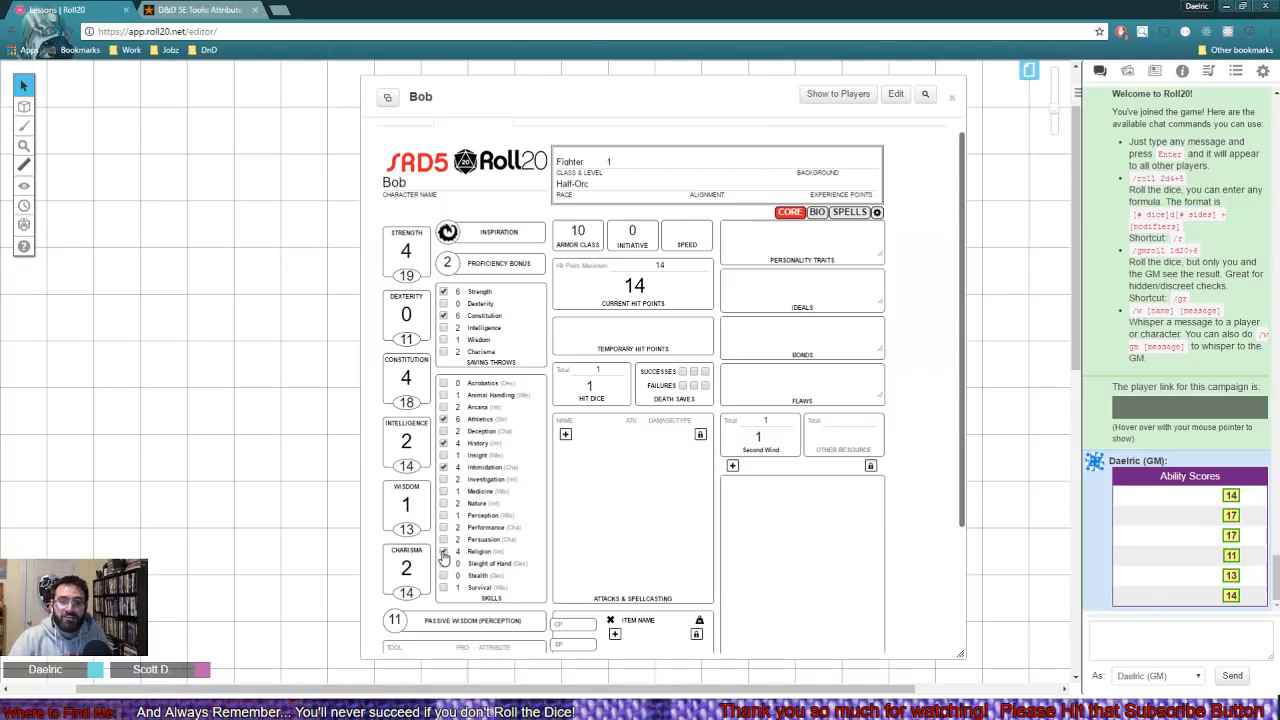
click(443, 551)
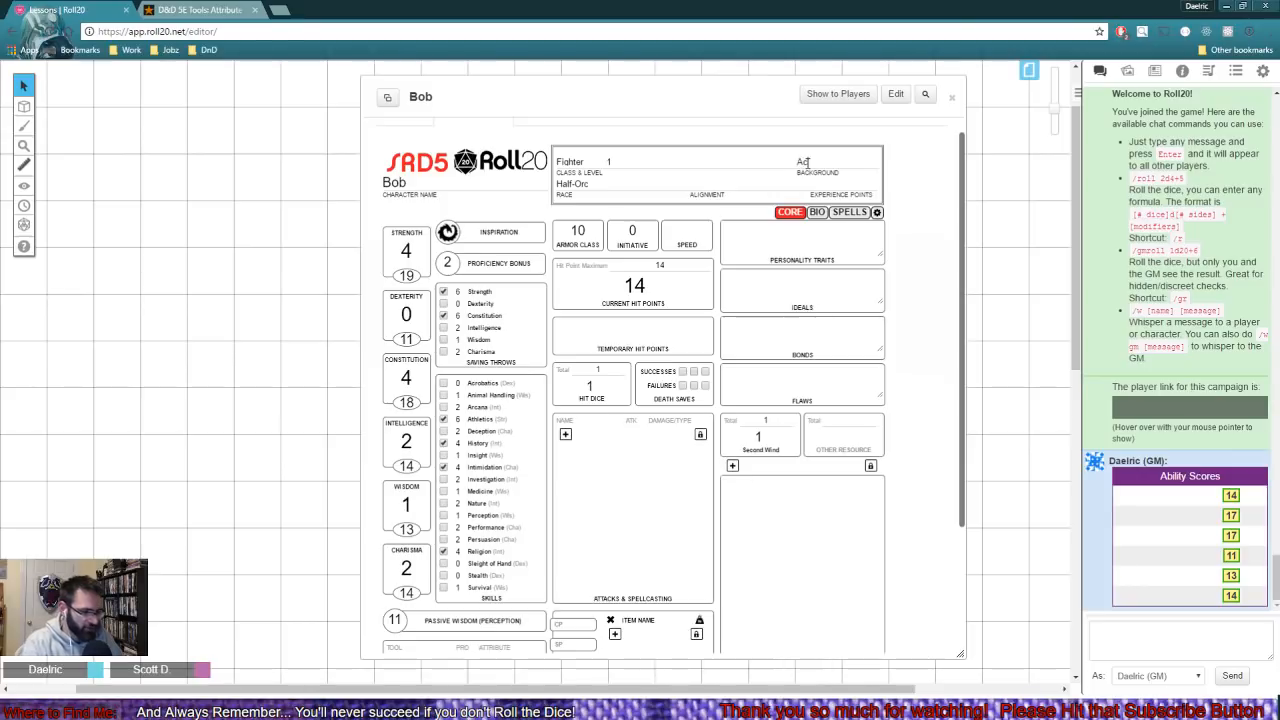
- Enter Acolyte as Bob's background and Chaotic Evil as his alignment
click(697, 189)
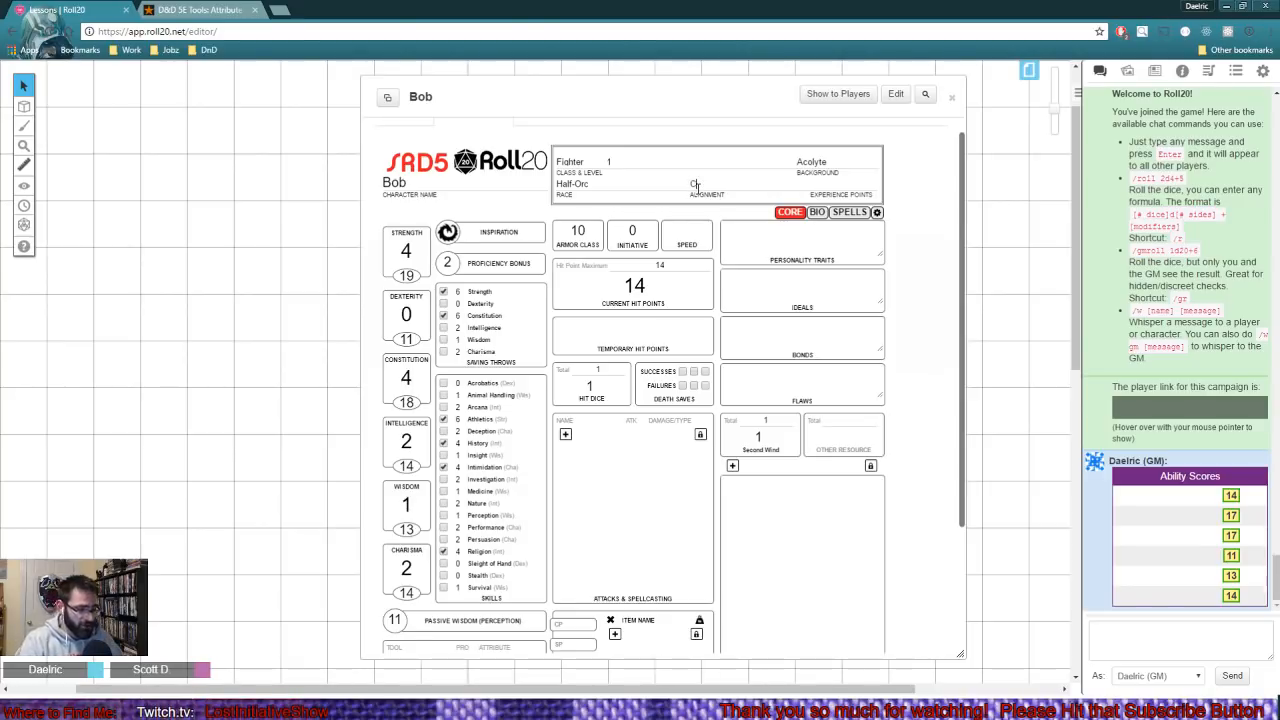
text(Chao)
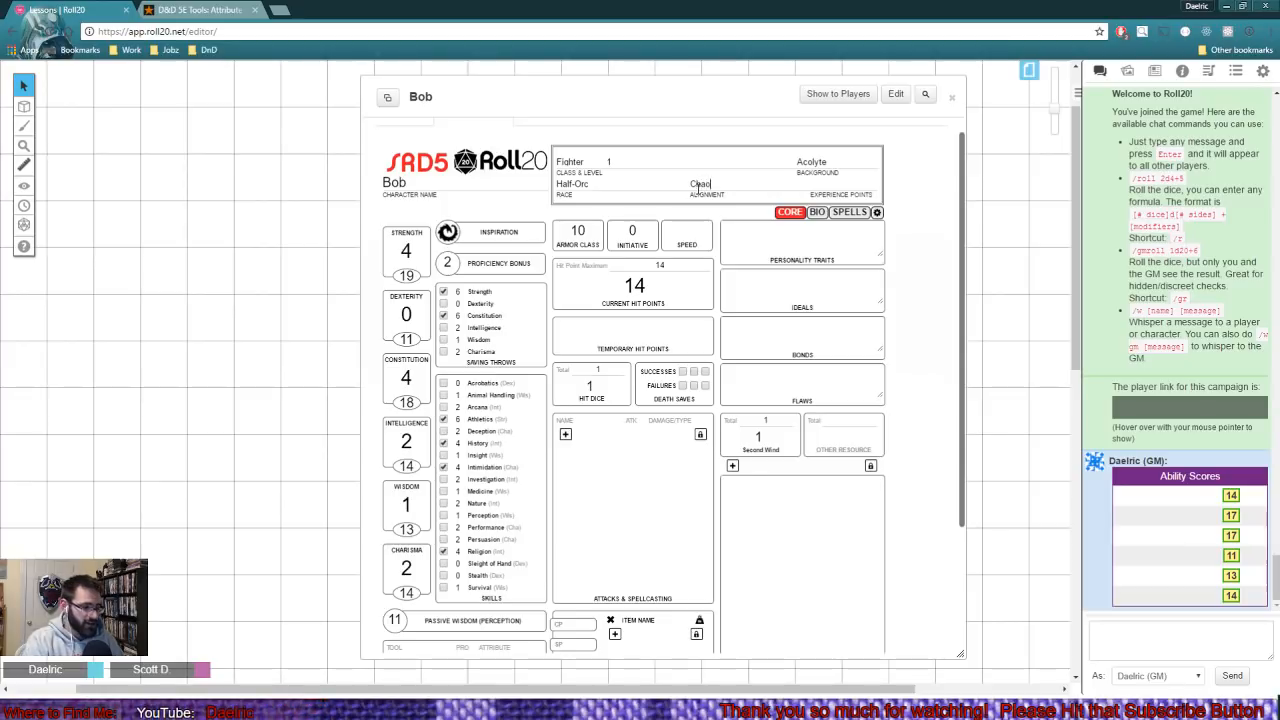
text(tic Evil)
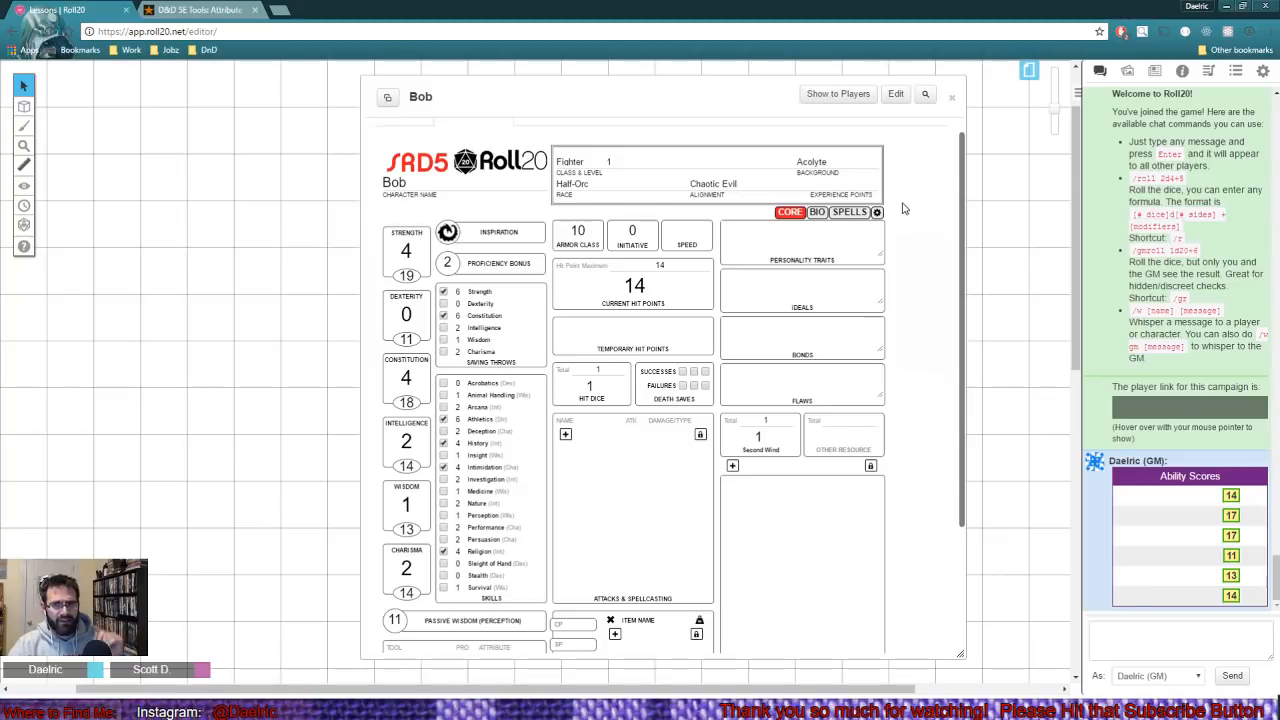
scroll(535, 455, down, 3)
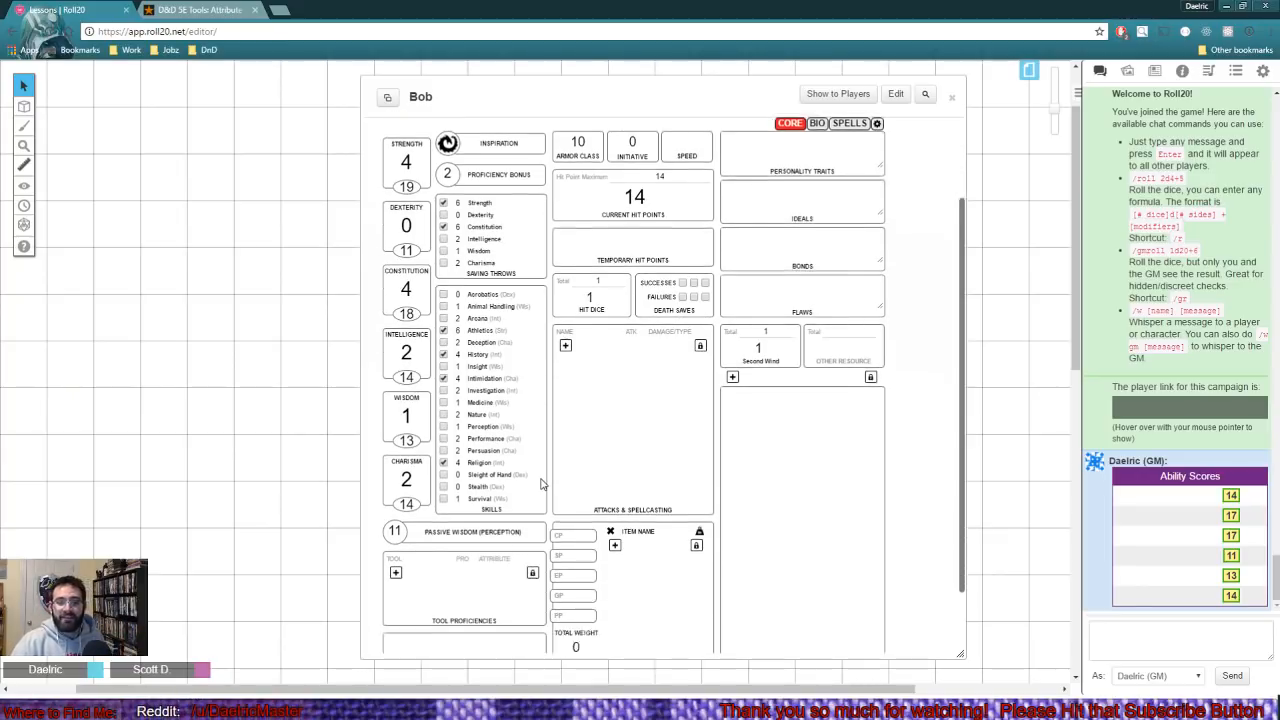
scroll(535, 249, up, 3)
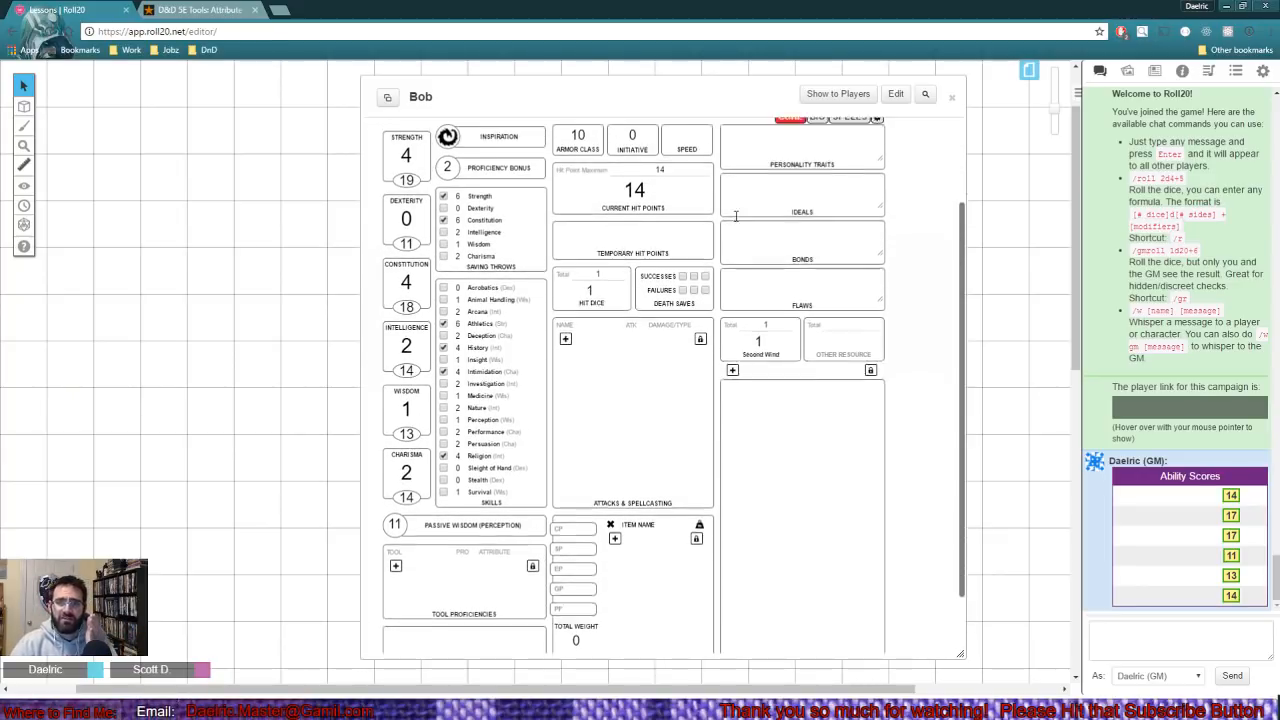
click(809, 209)
click(814, 256)
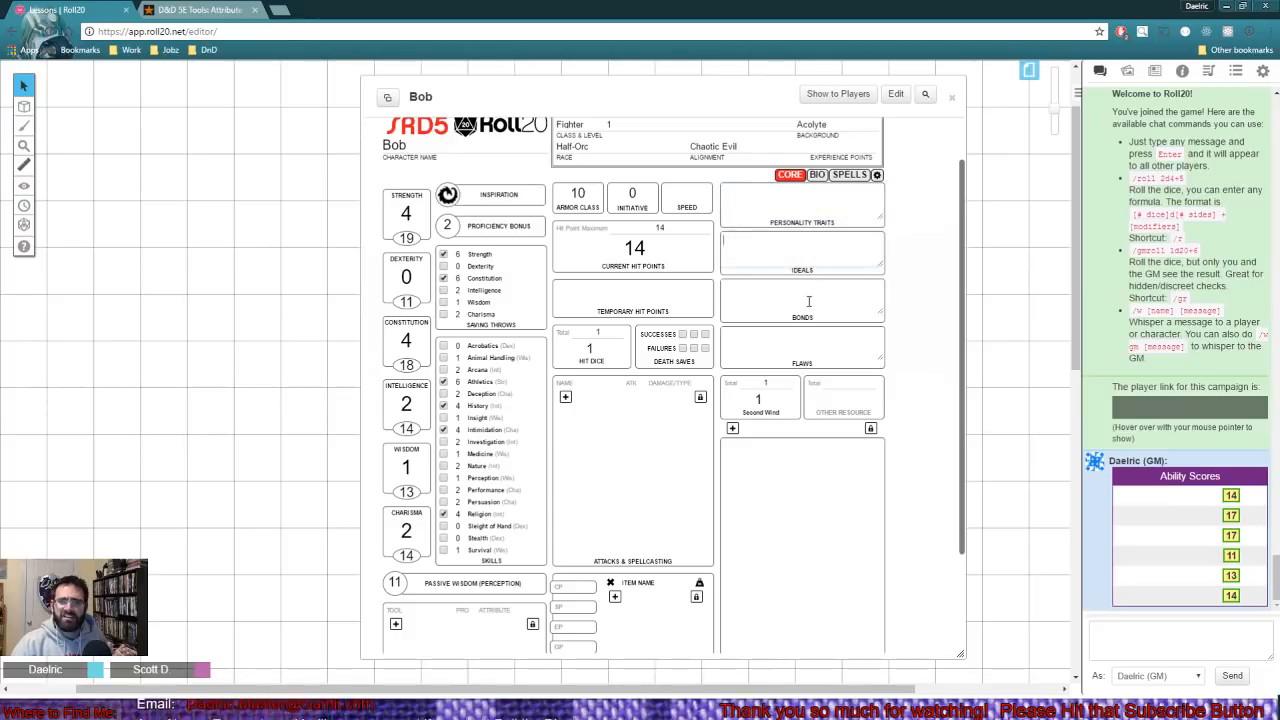
click(809, 300)
click(811, 336)
click(788, 202)
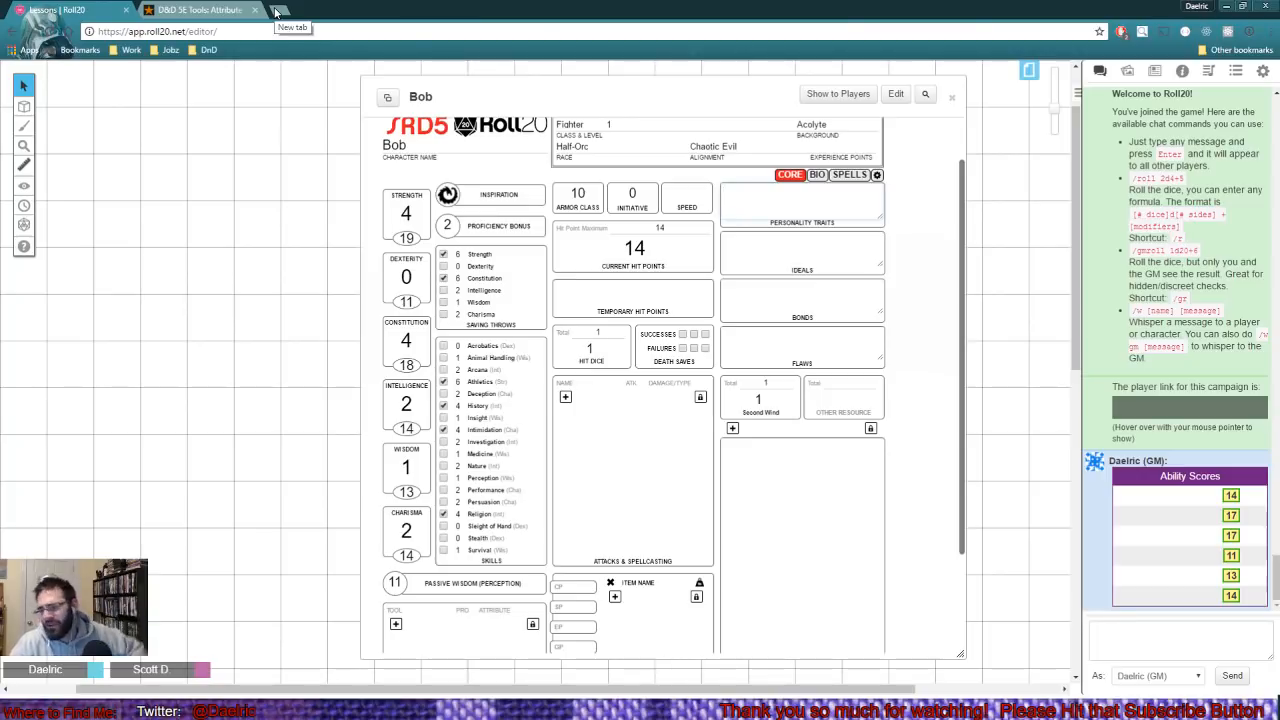
- Name the other resource "Not Die!" and set both its total and current uses to 1
scroll(723, 396, down, 1)
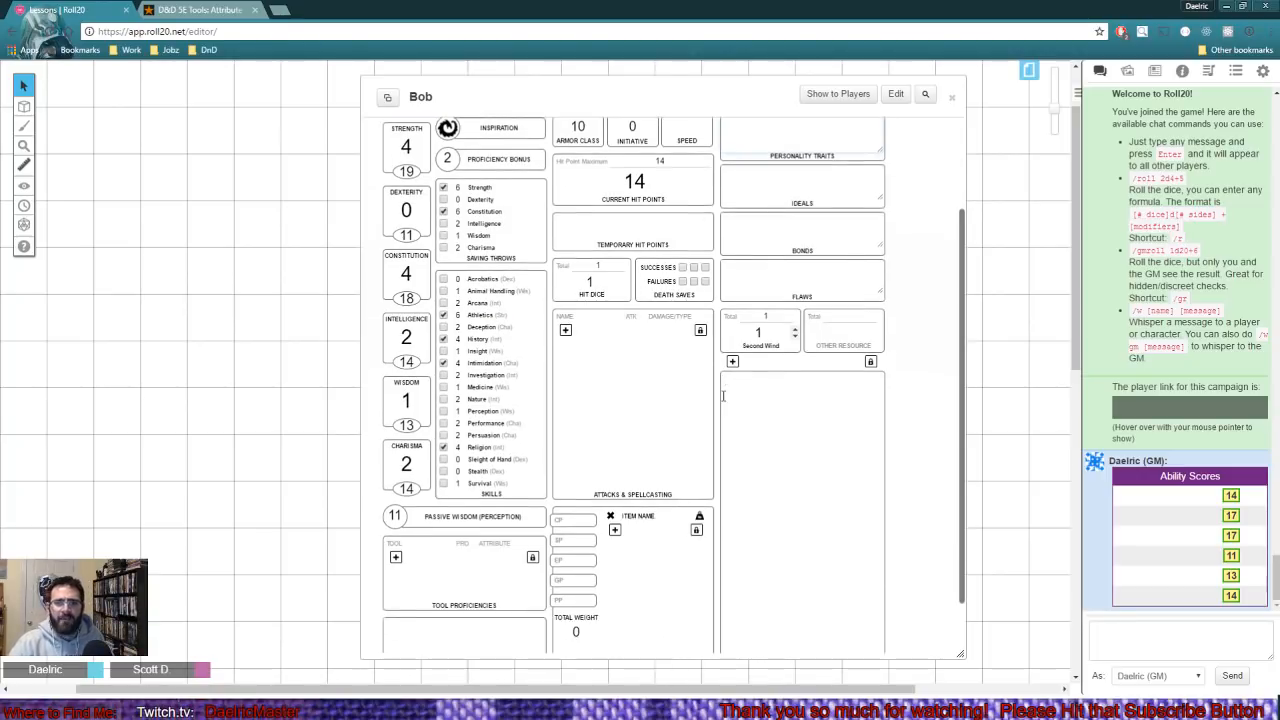
scroll(736, 399, down, 1)
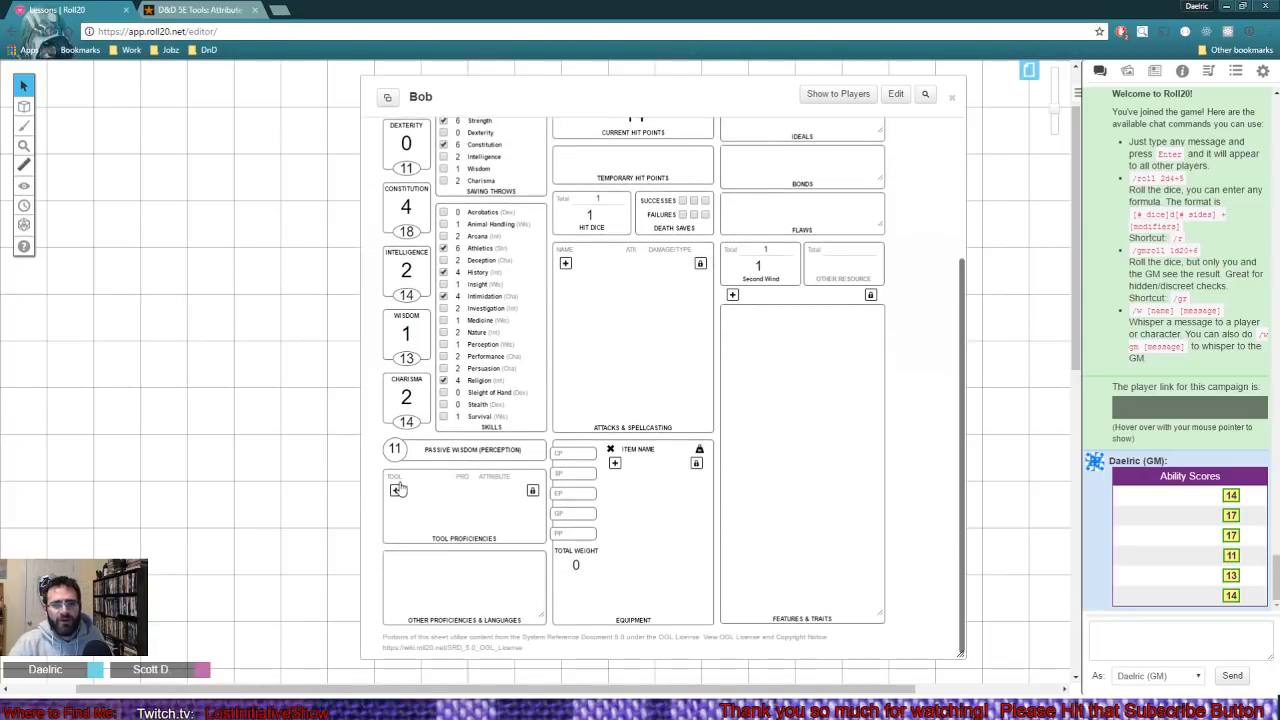
click(833, 274)
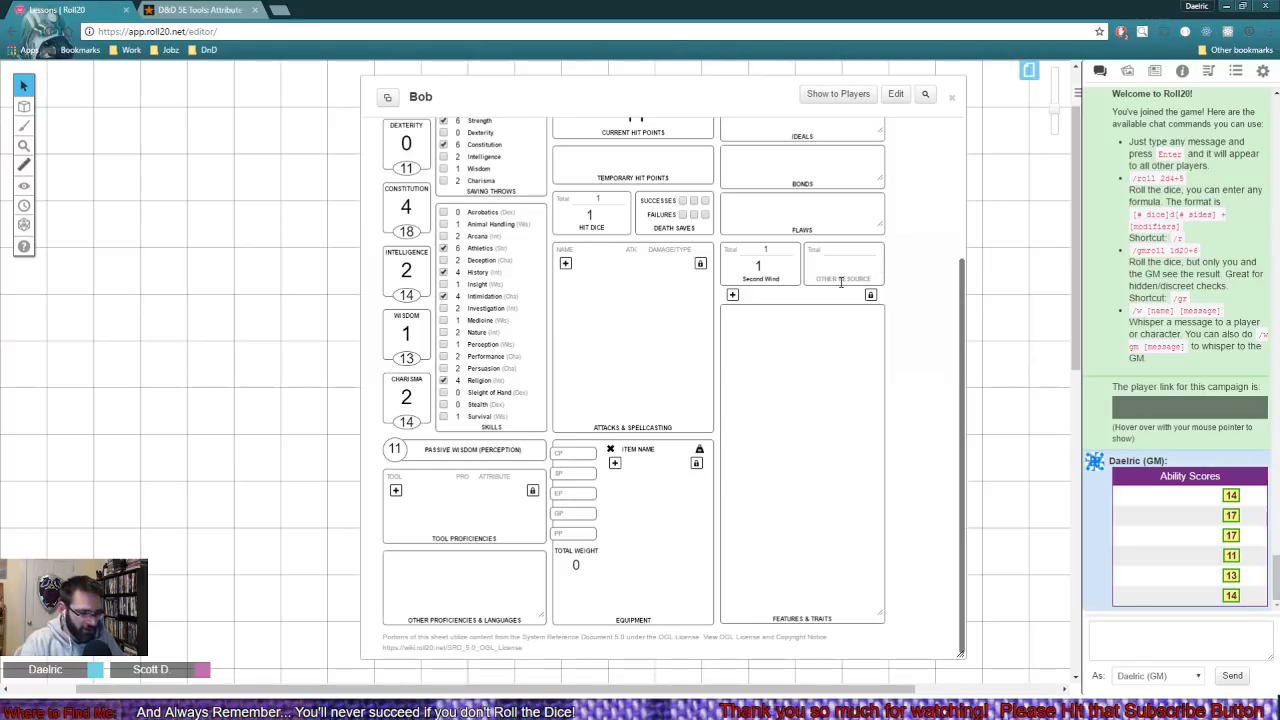
text(So)
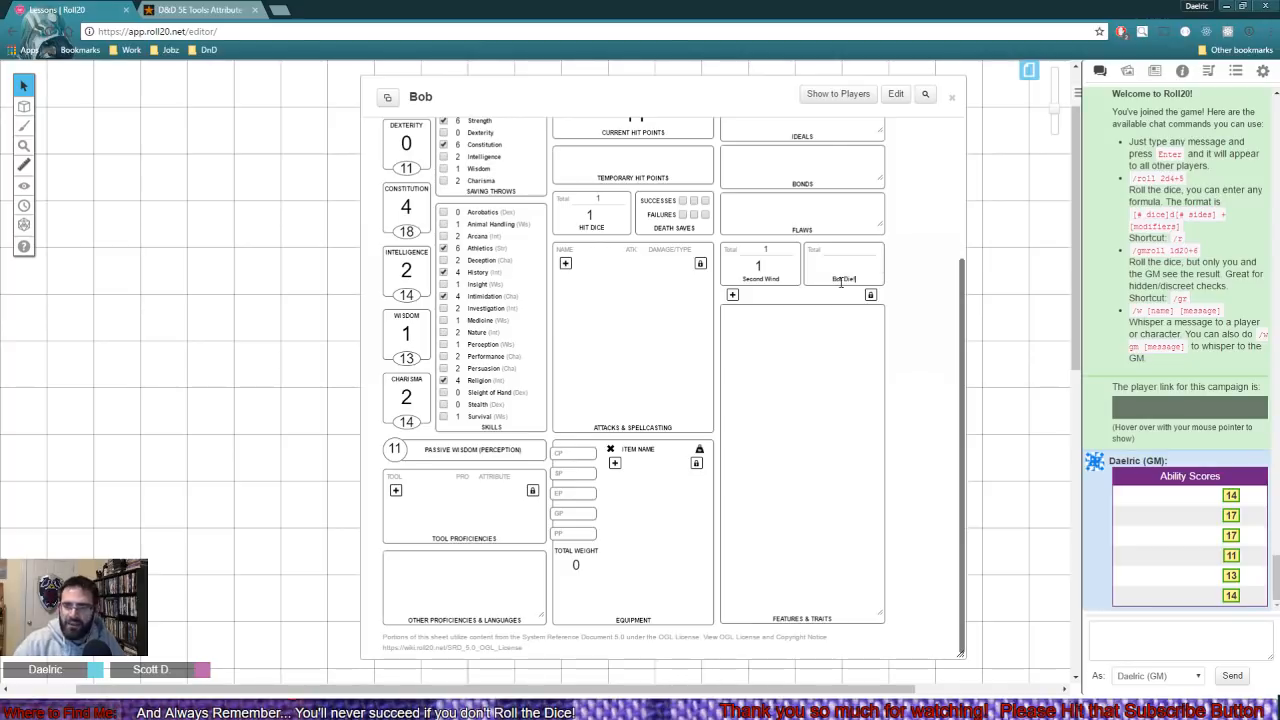
click(854, 249)
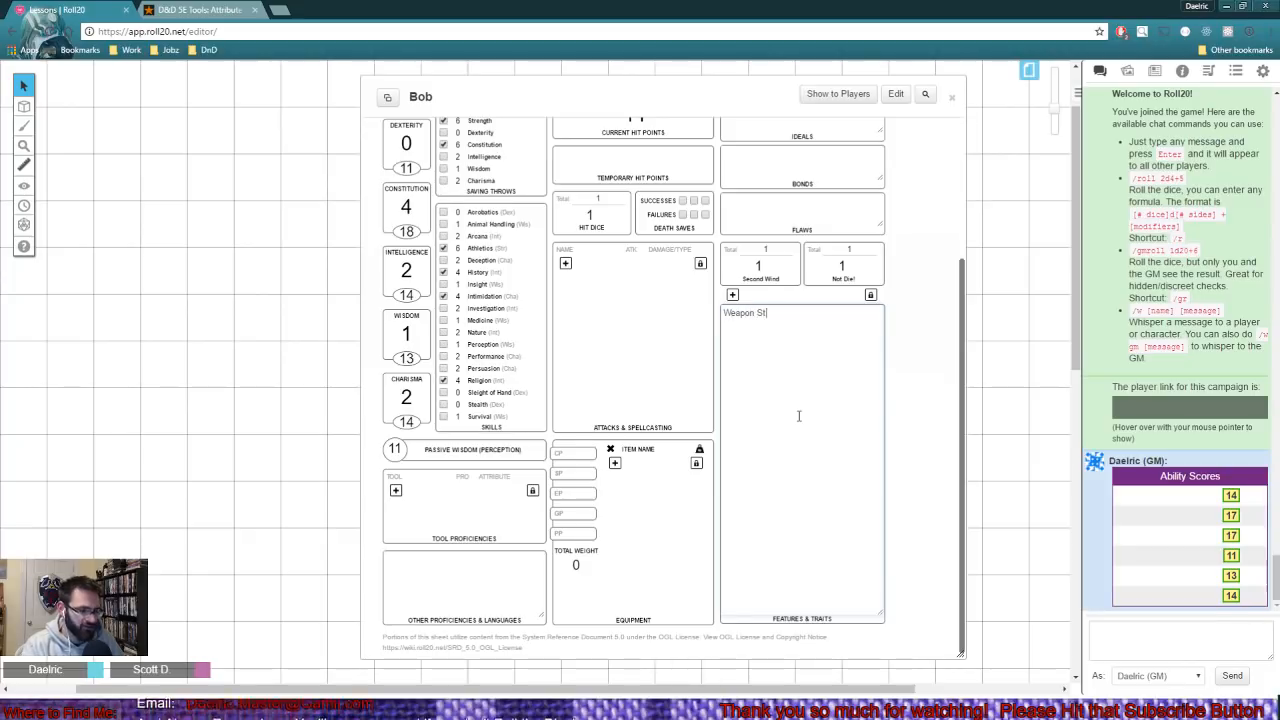
- Enter "Combat Style: Dueling" in Bob's features and traits
key(BackSpace)
key(BackSpace)
key(BackSpace)
key(BackSpace)
key(BackSpace)
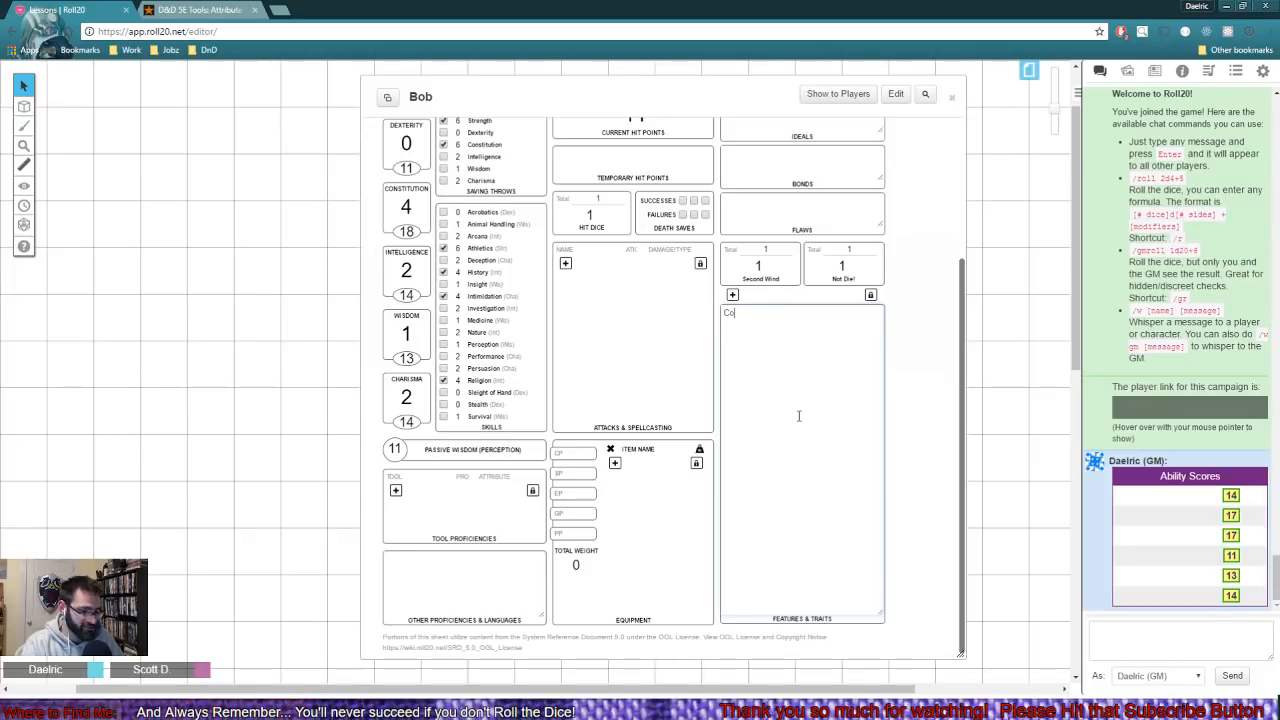
text(yle: Dueling)
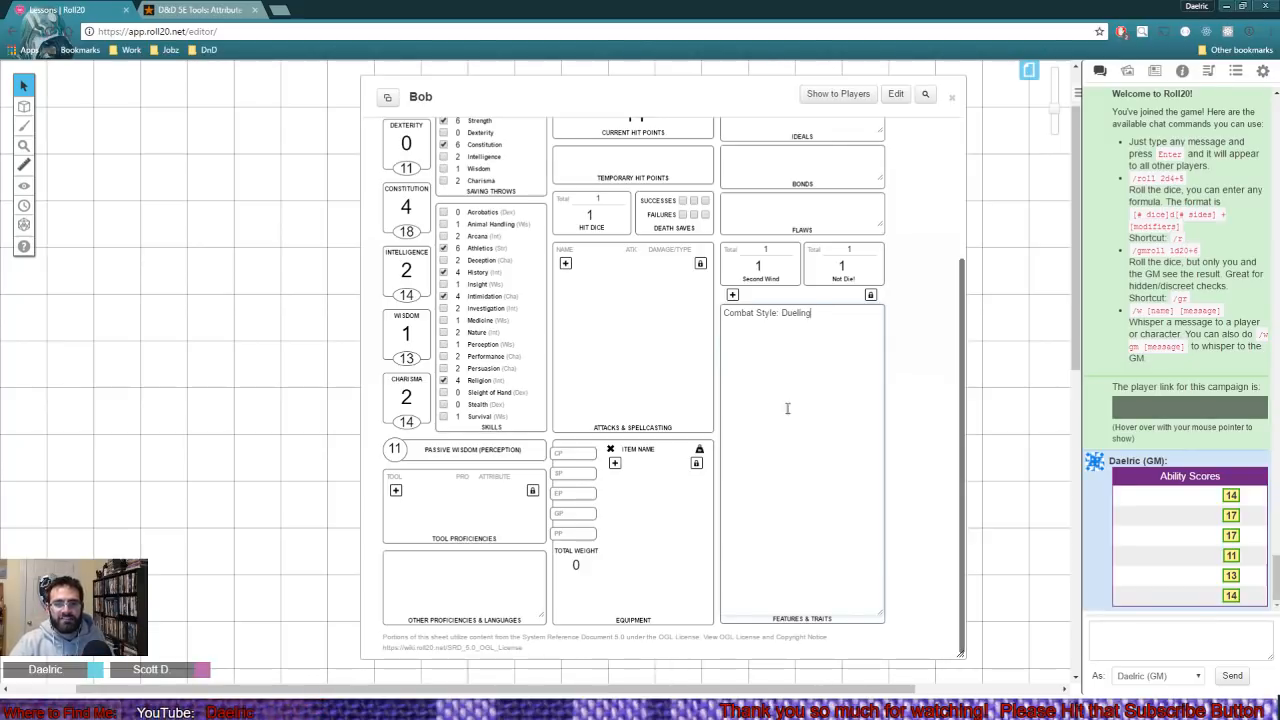
- Add a Breastplate and a Shield as the first two items in Bob's equipment list
click(614, 462)
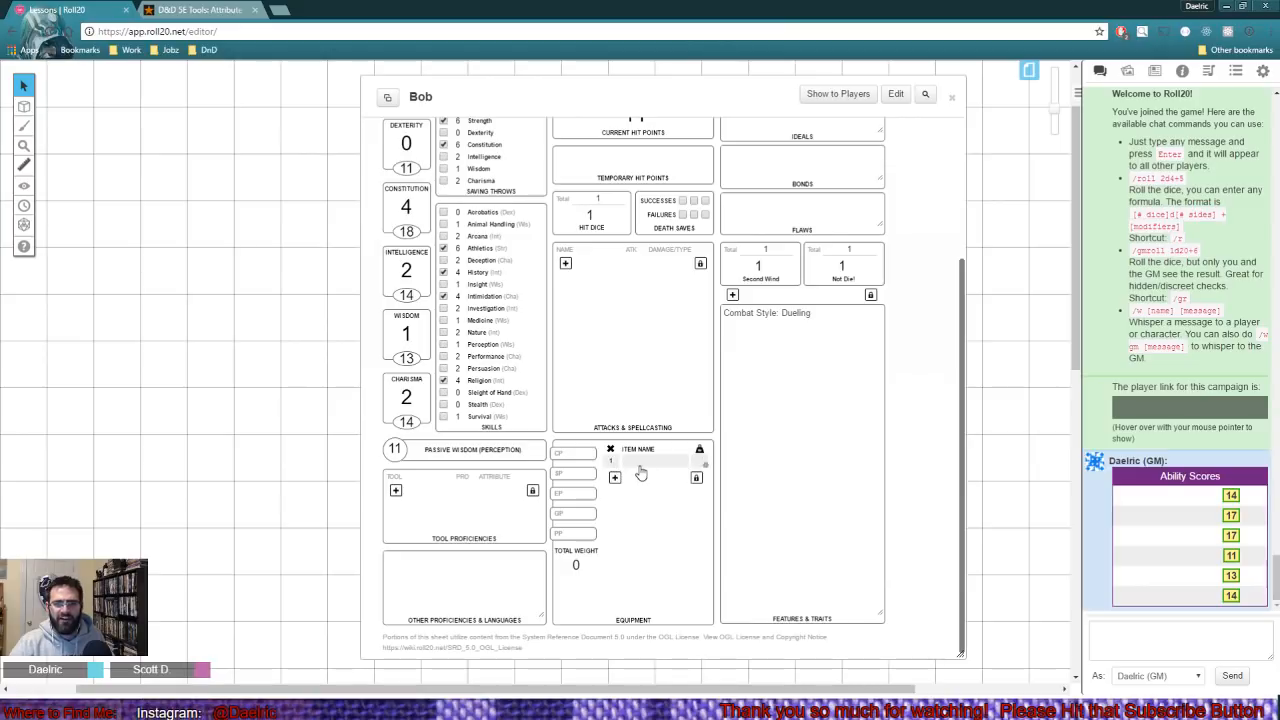
click(648, 462)
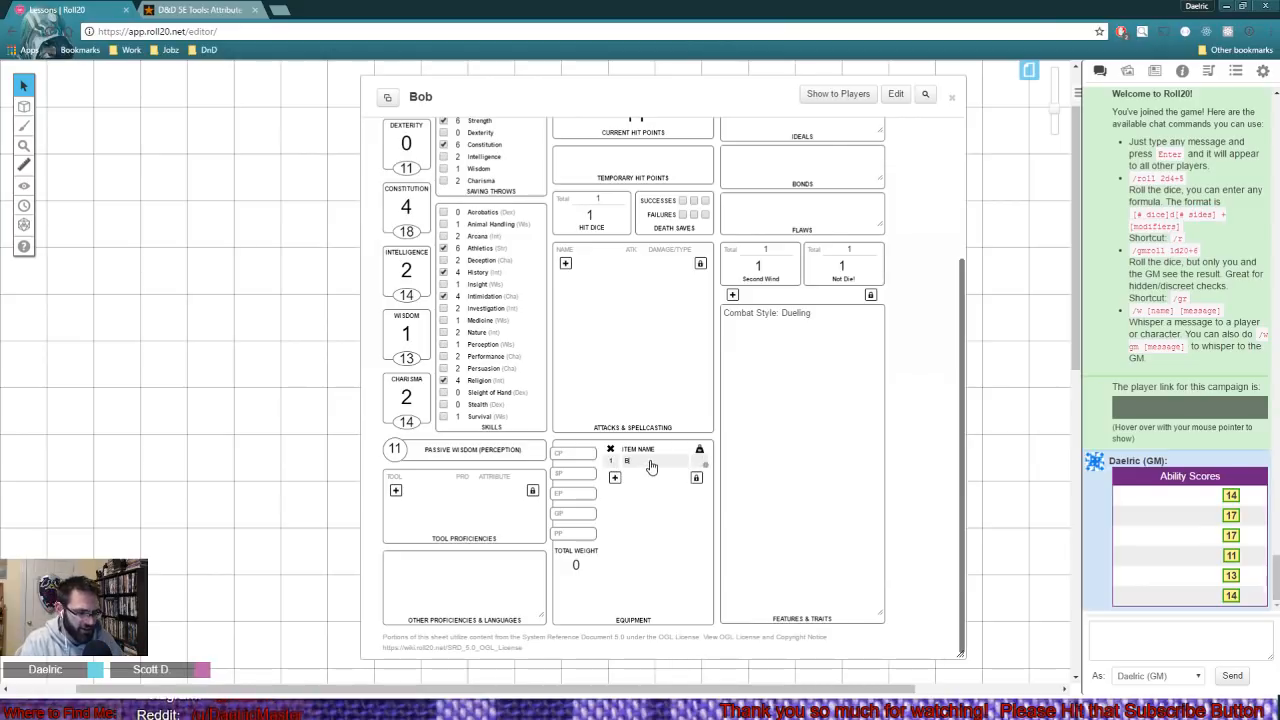
text(Bread)
text(tplate)
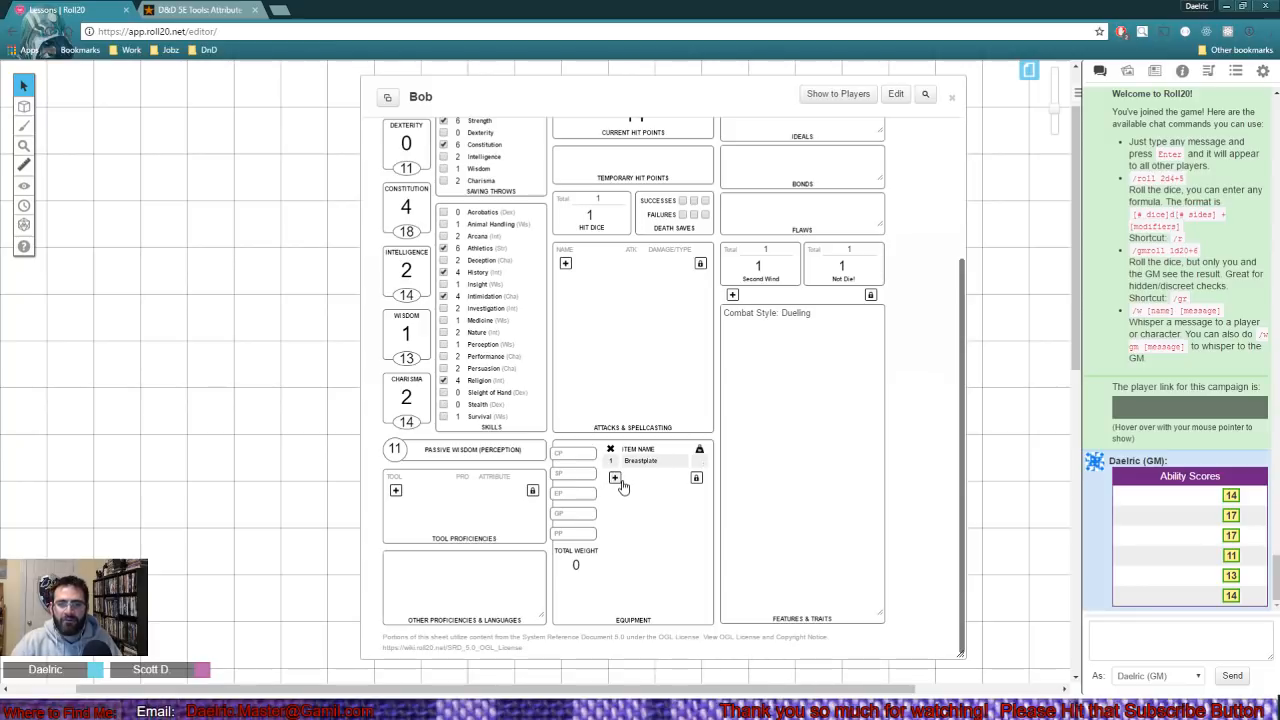
click(617, 479)
click(631, 478)
text(Sh)
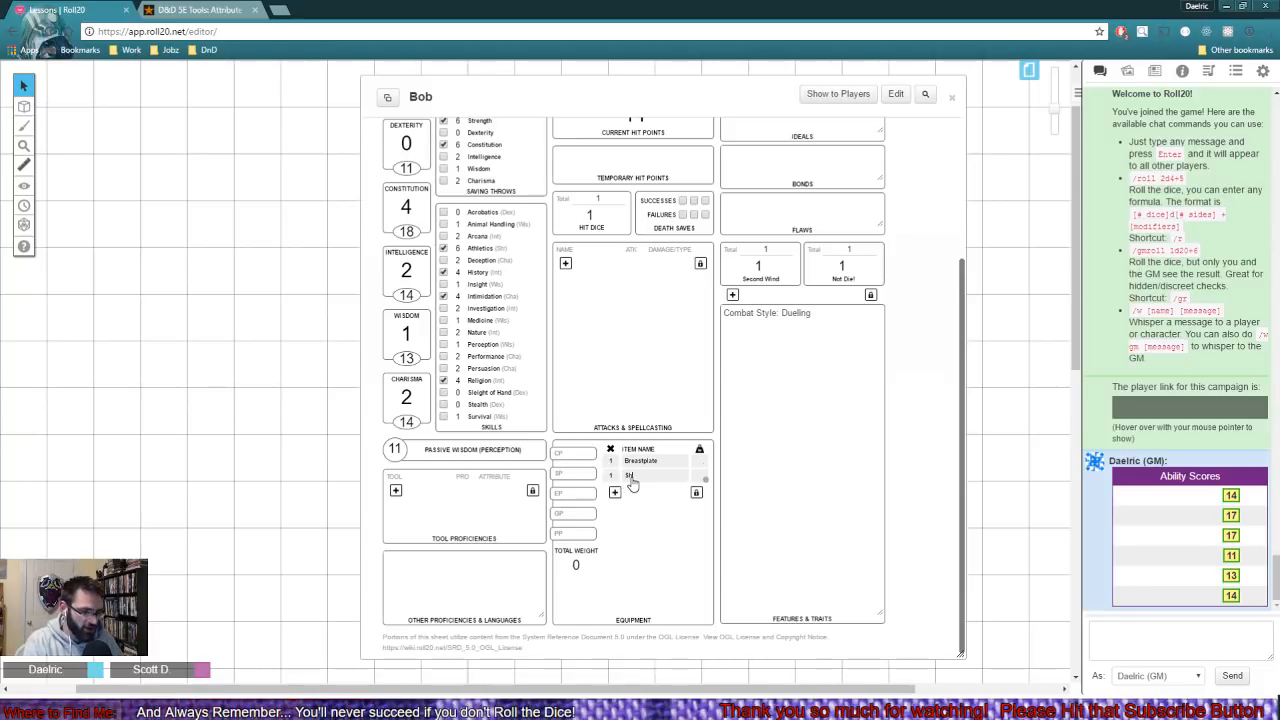
text(ield)
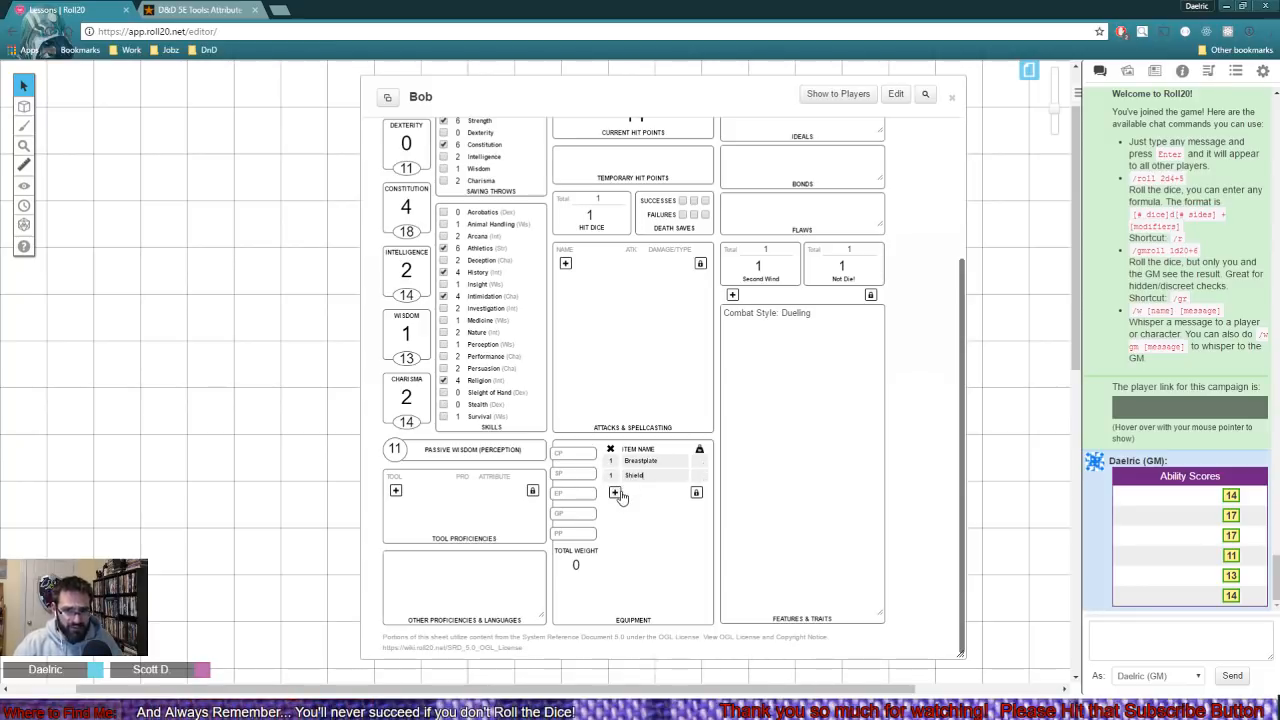
- Add a Battleax to the equipment list and set the weights of the breastplate, shield and battleax to 20, 3 and 3
click(615, 491)
click(645, 491)
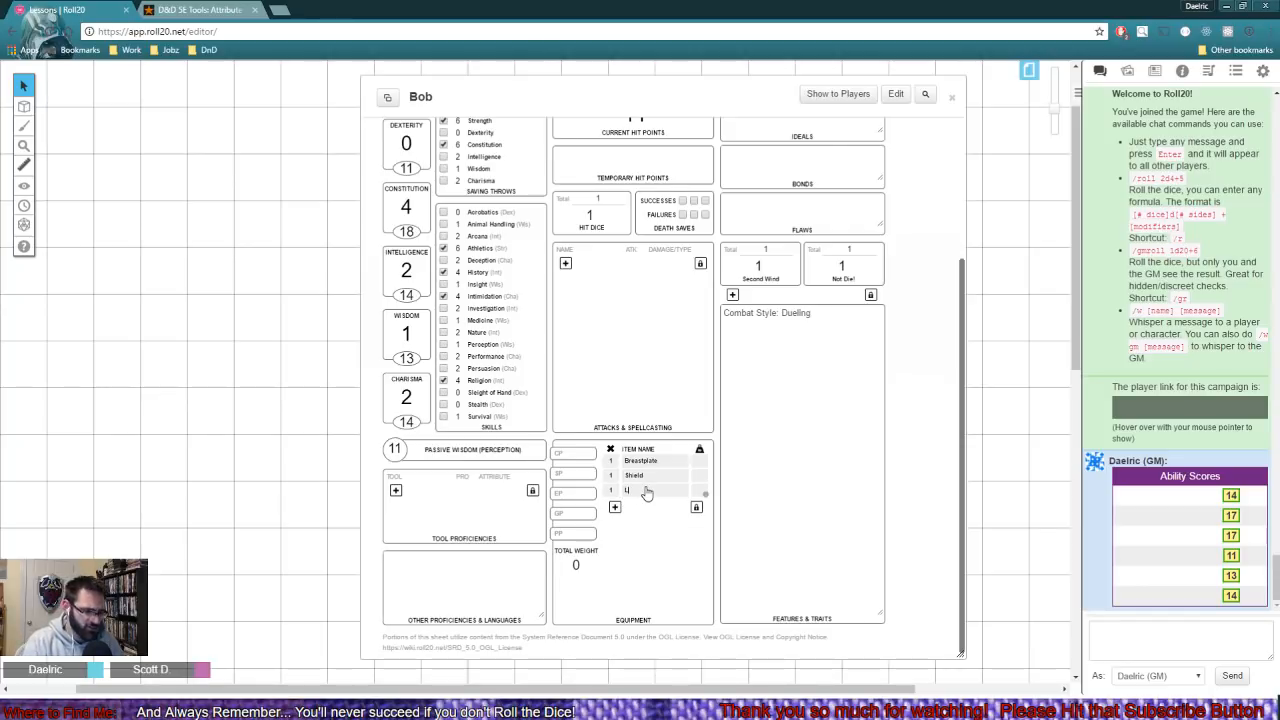
text(Longsword)
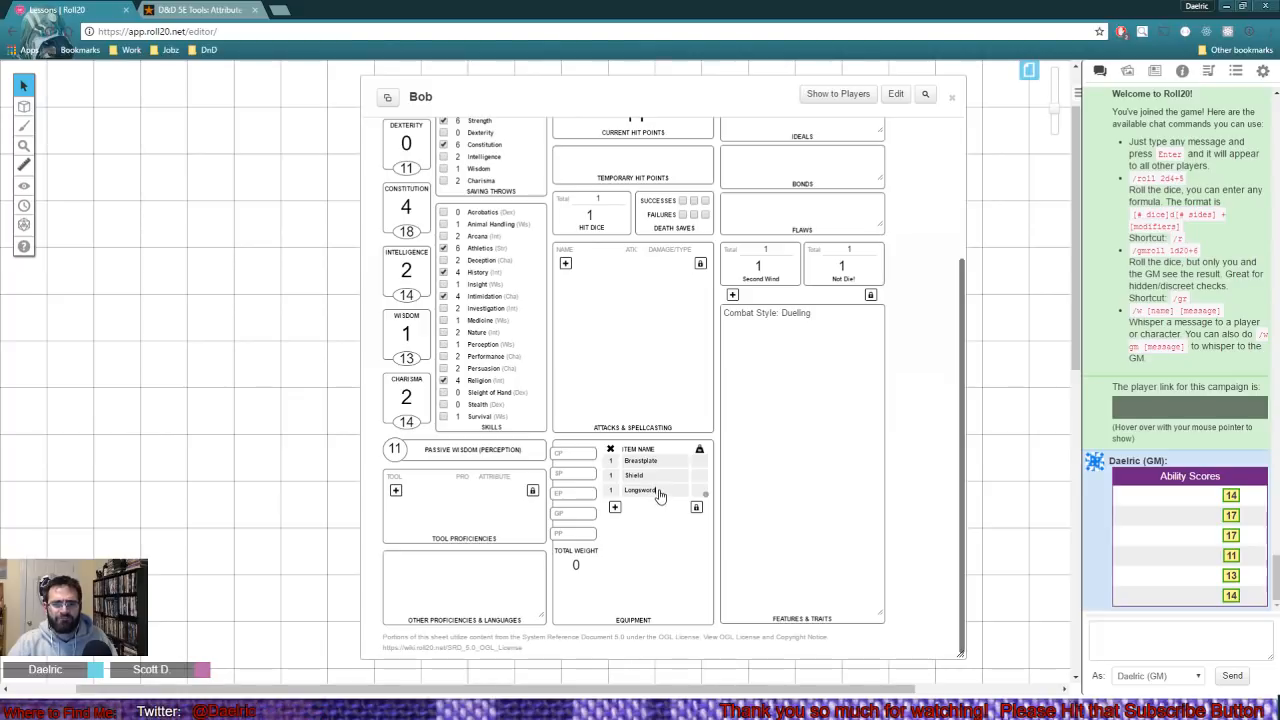
double_click(659, 494)
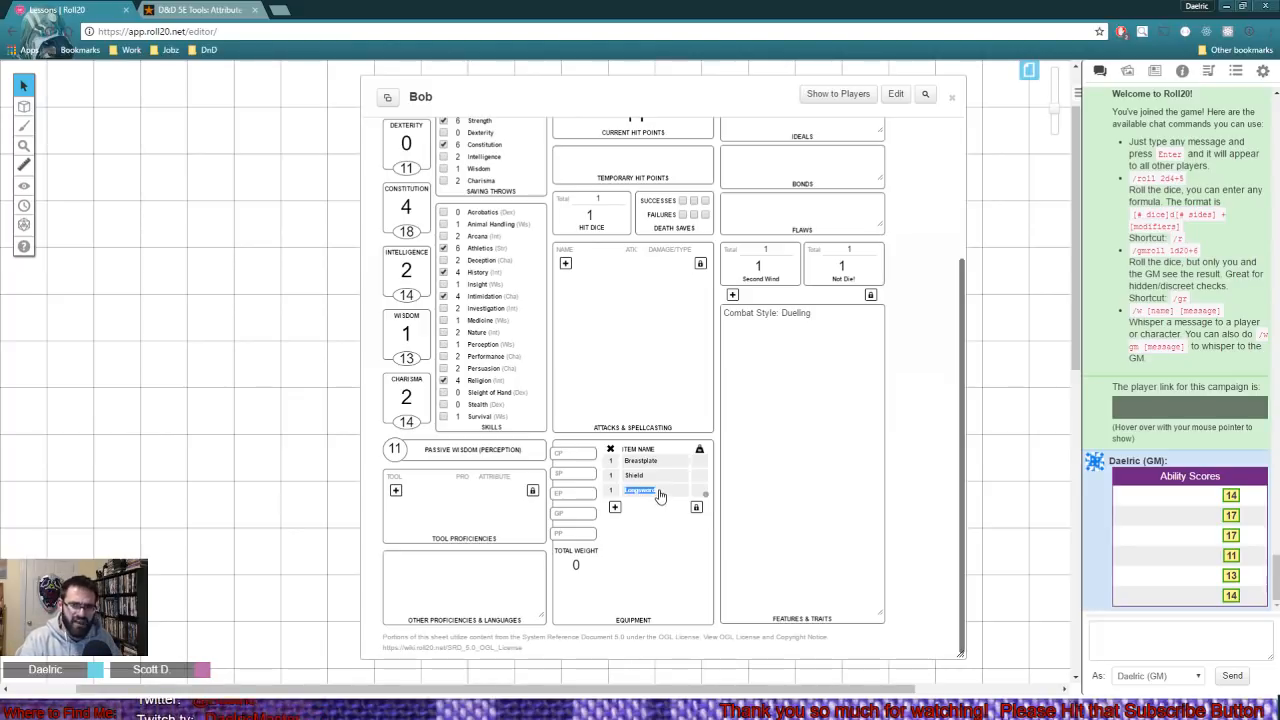
text(Batt)
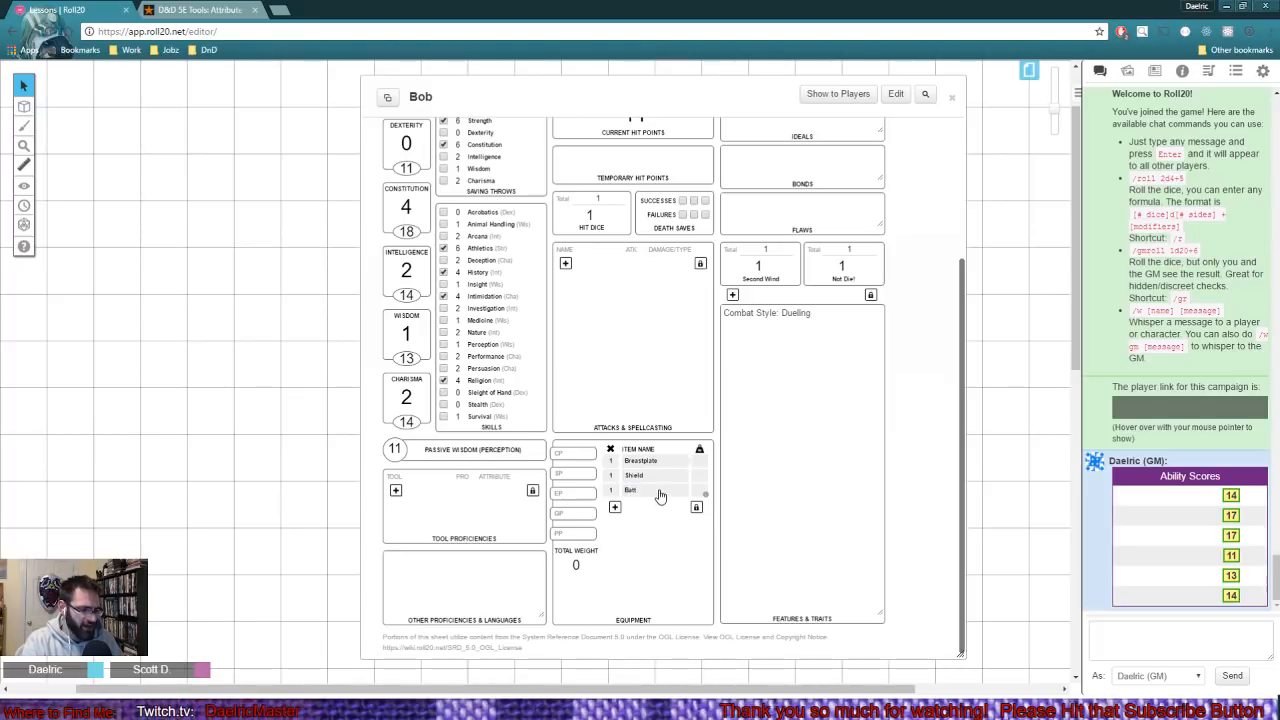
text(leax)
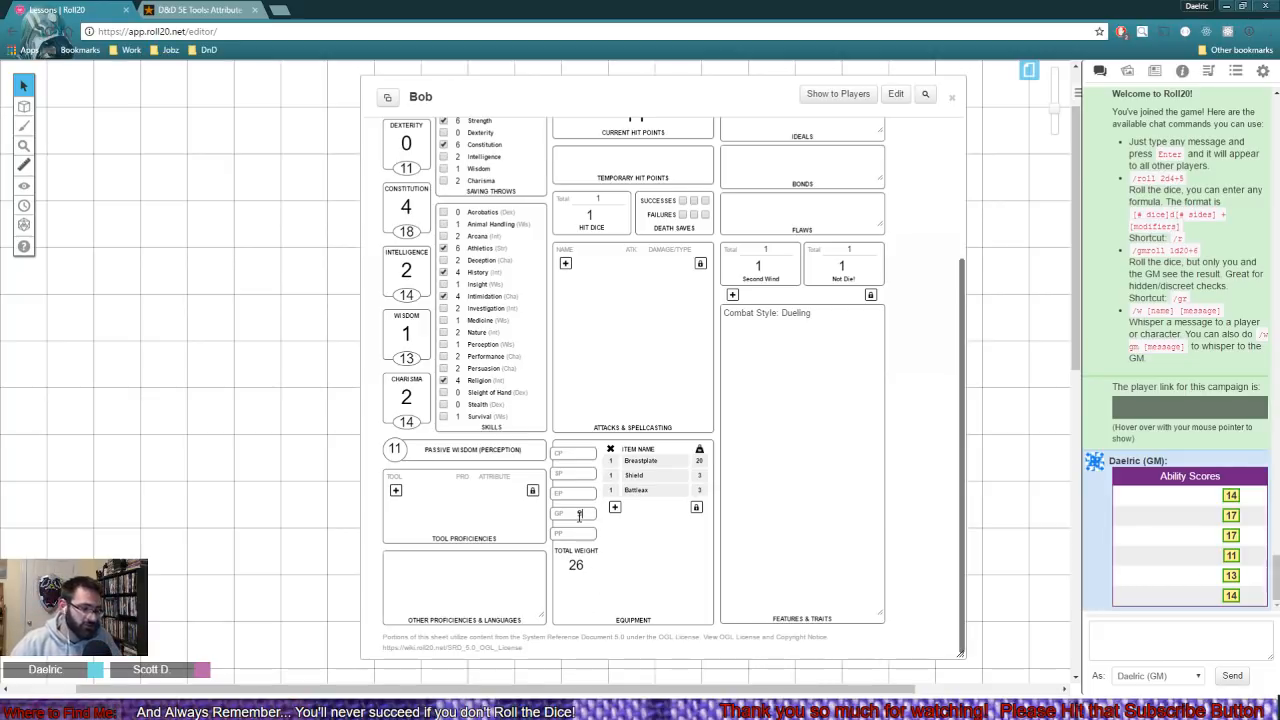
- Set Bob's gold pieces to 50
click(606, 597)
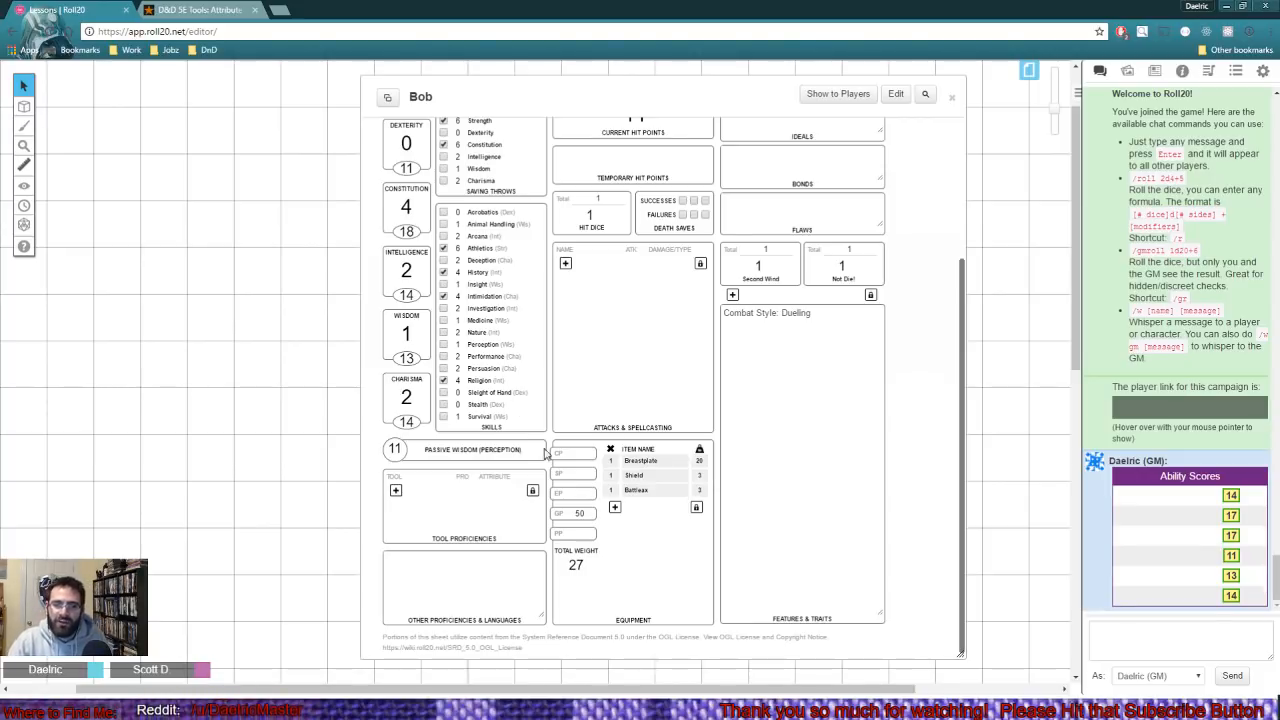
- Enter the headings Armor, Weapon and Languages on separate lines in Bob's other proficiencies and languages
click(462, 567)
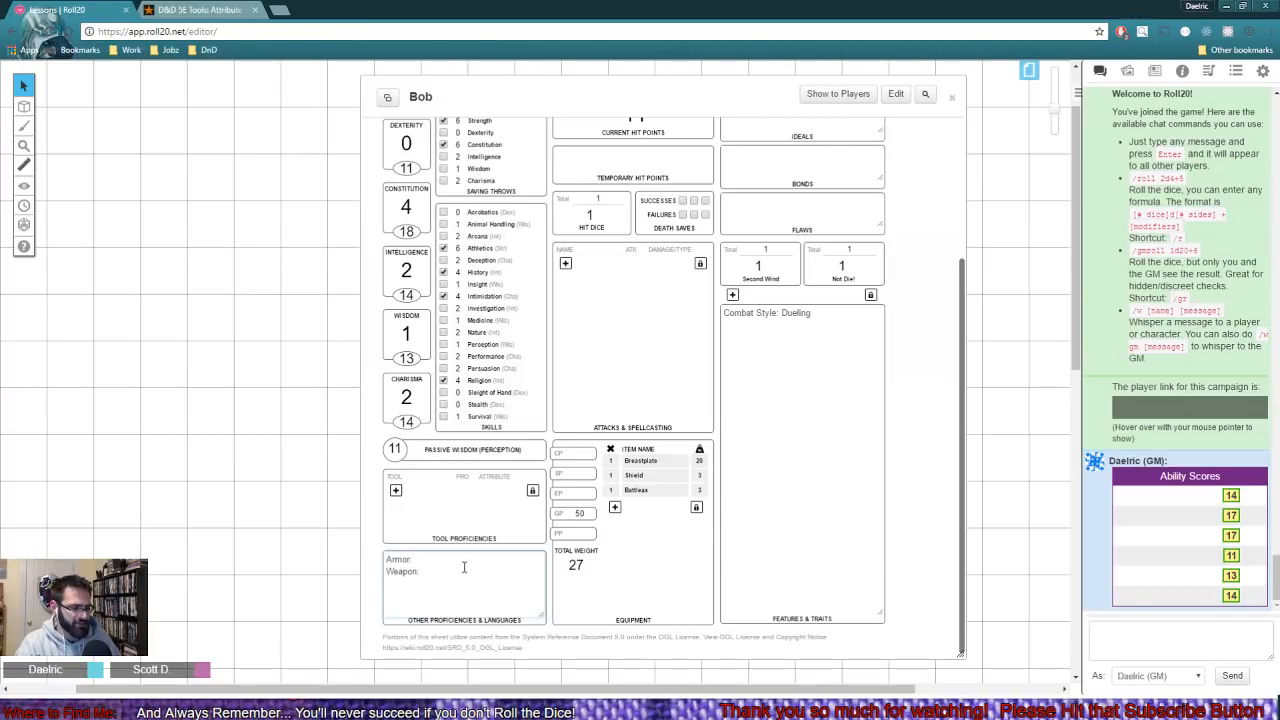
text(Lang)
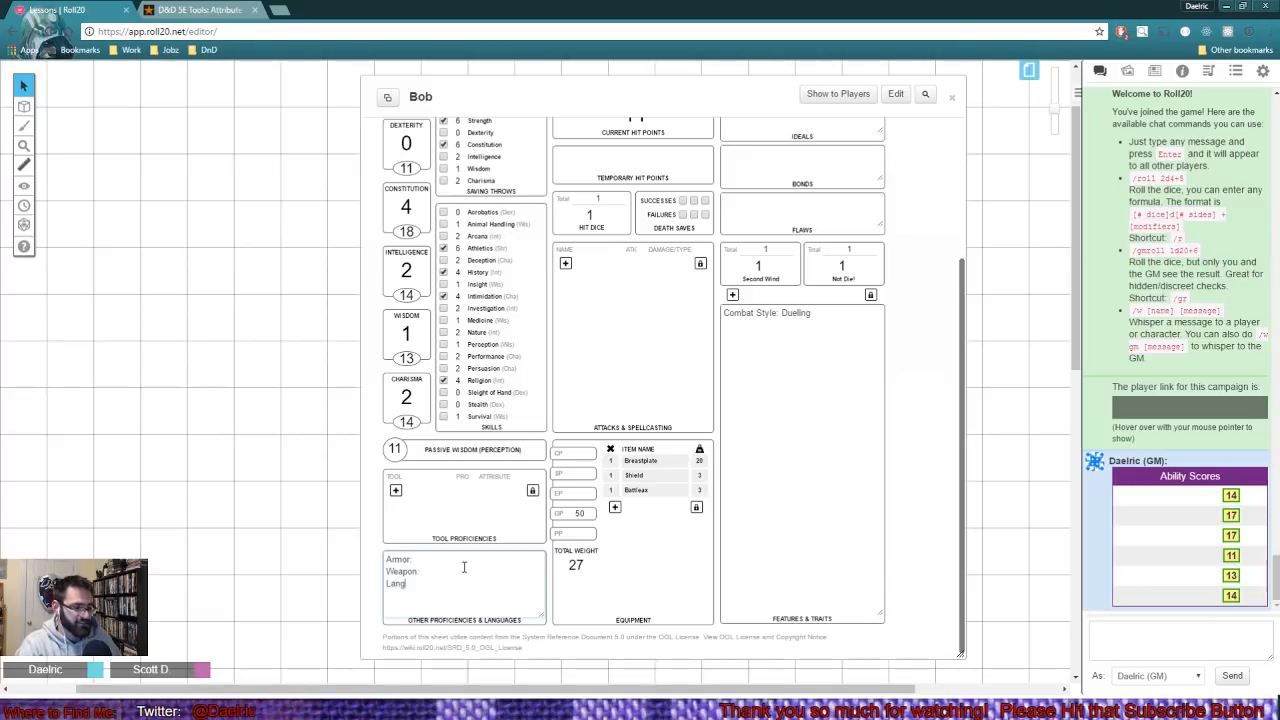
text(uages:)
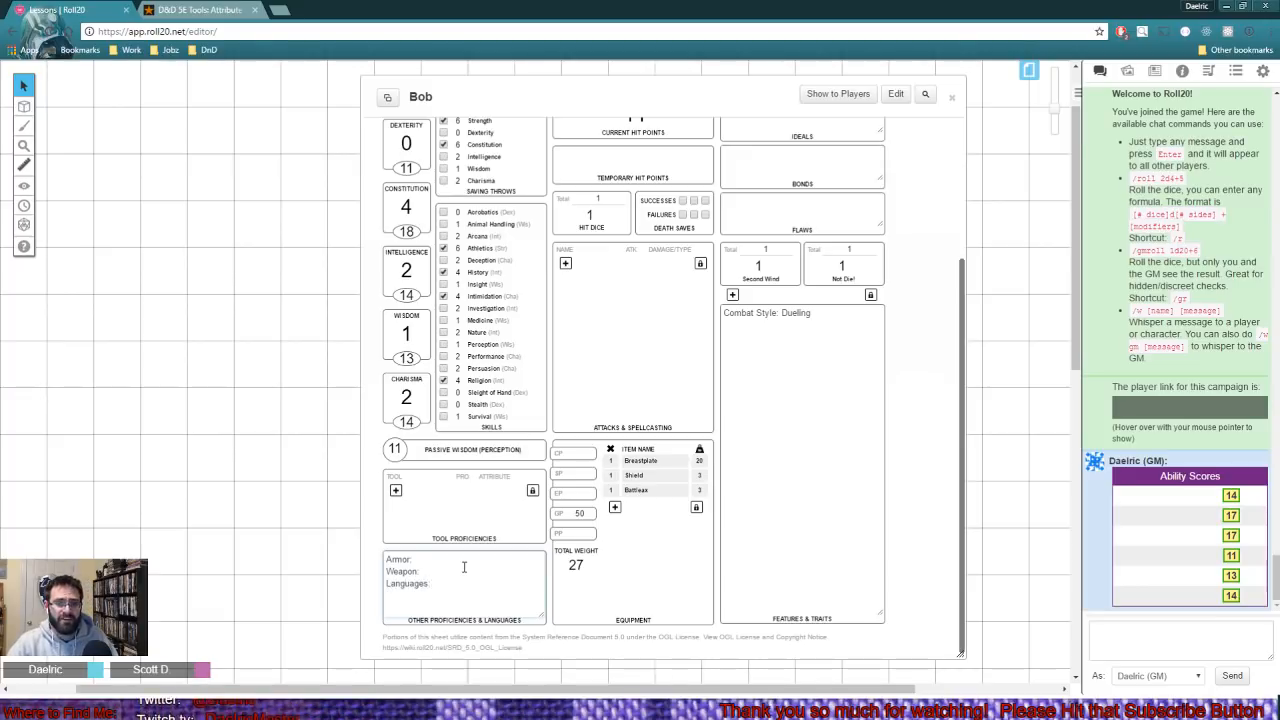
text( All)
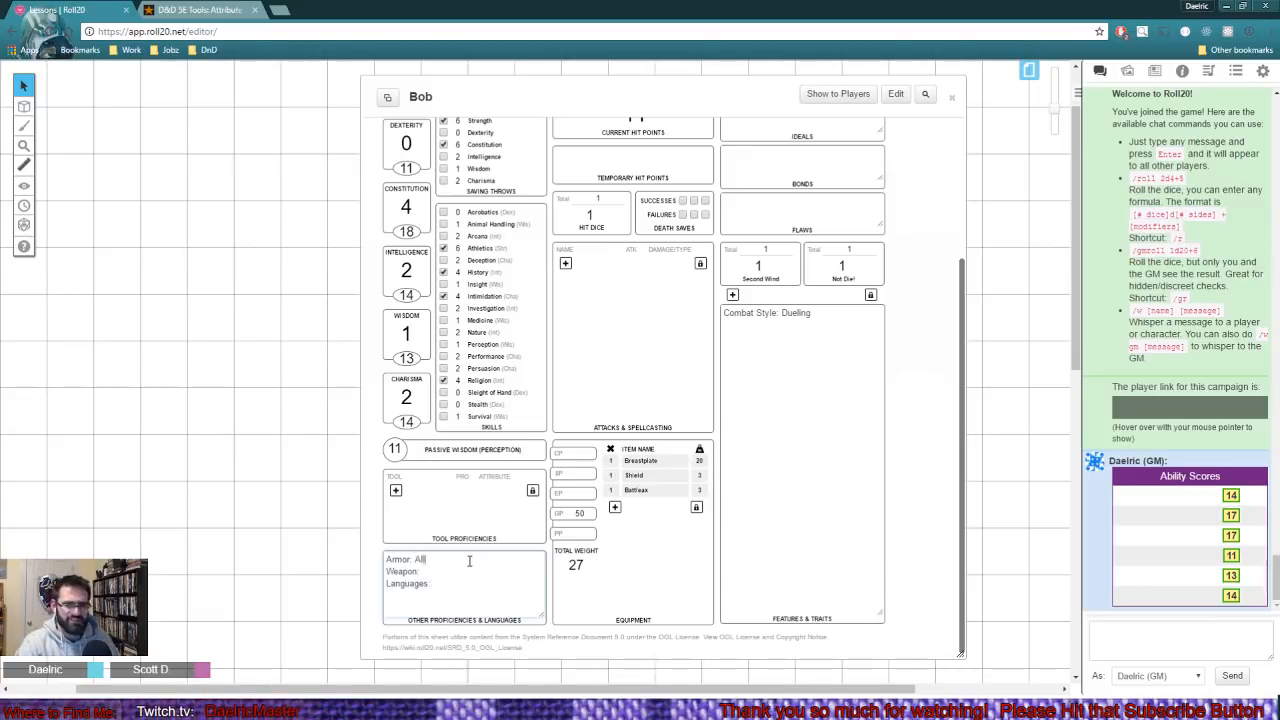
- Fill in the other proficiencies with All for armor, All for weapon, and Common & Half-orc for languages
click(449, 573)
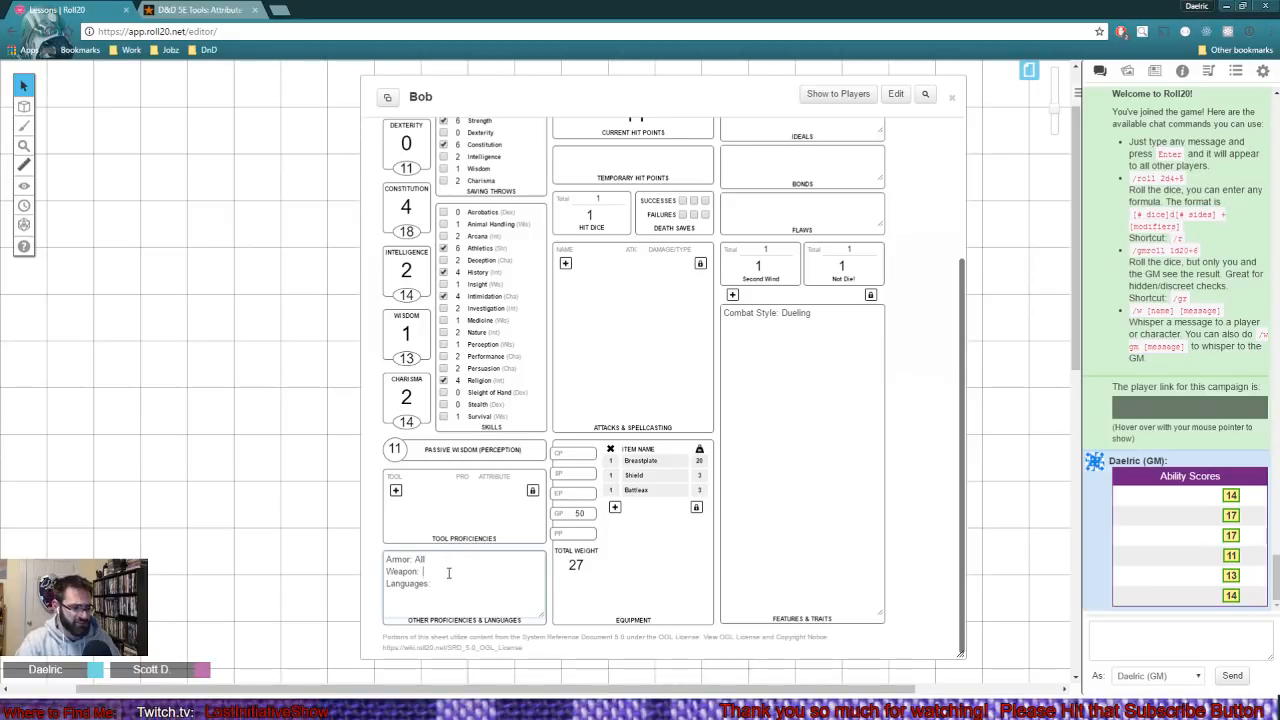
text(All)
click(450, 593)
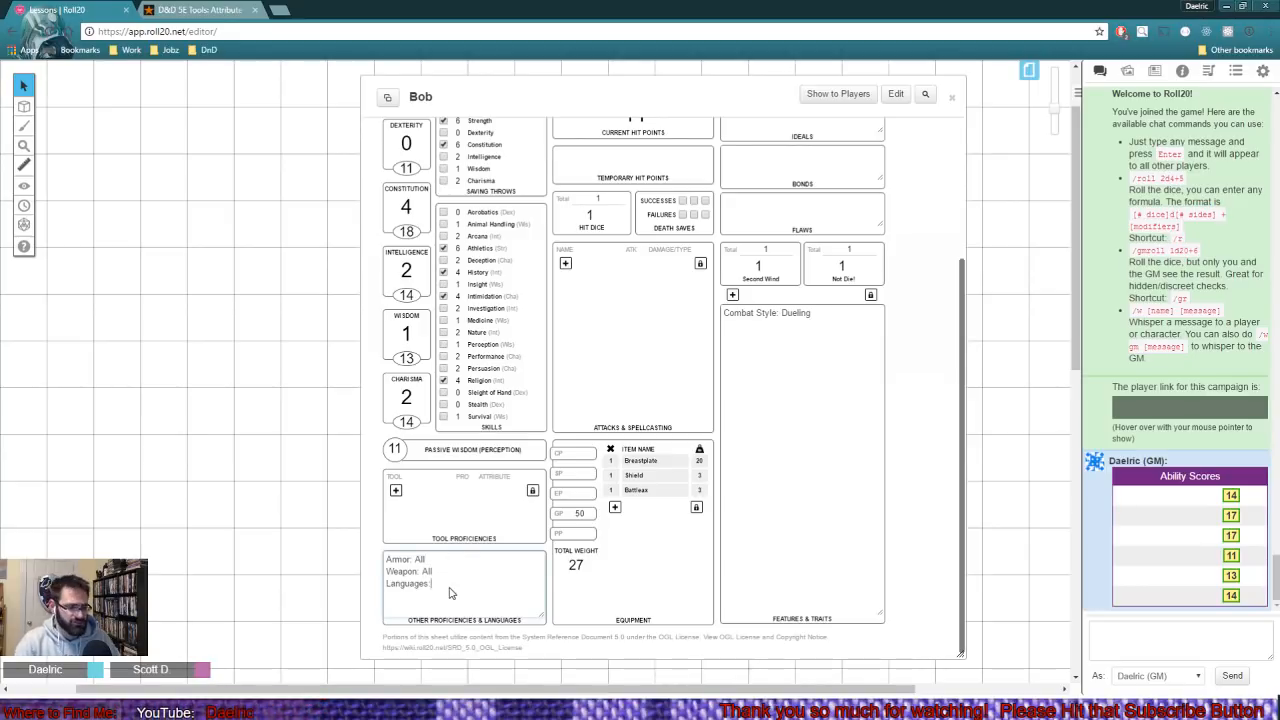
text(Common,)
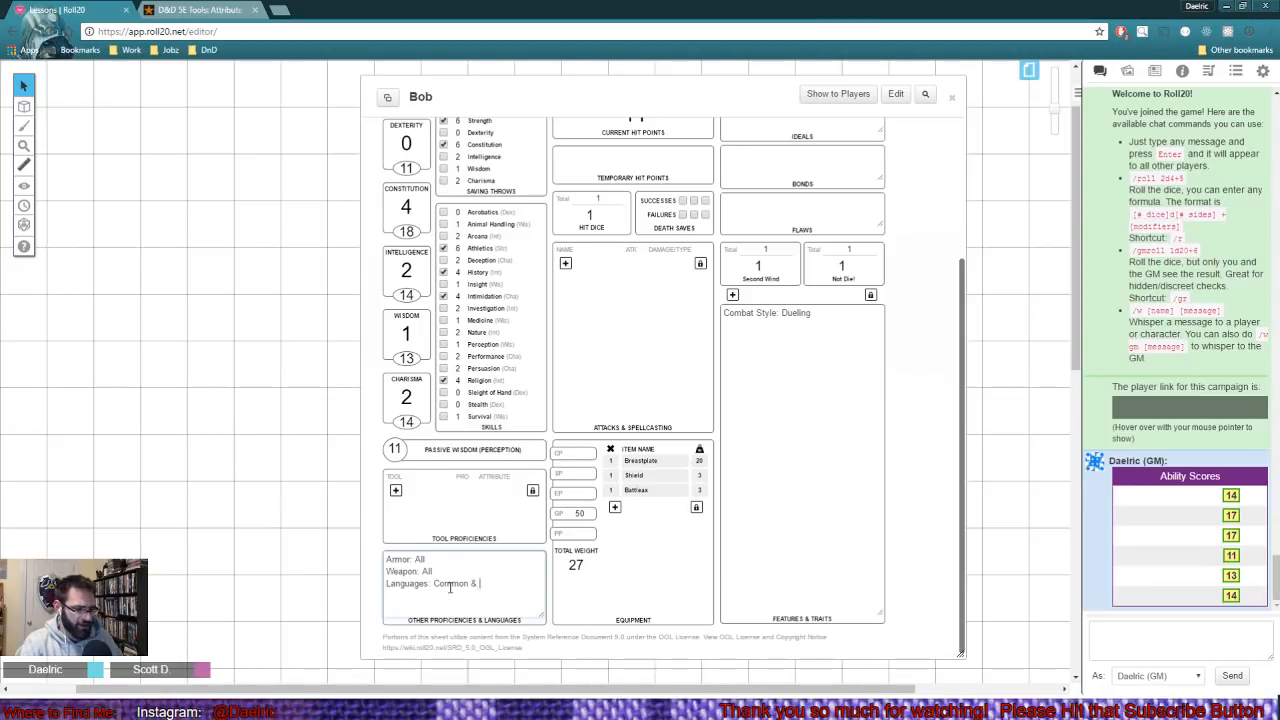
text(Half-)
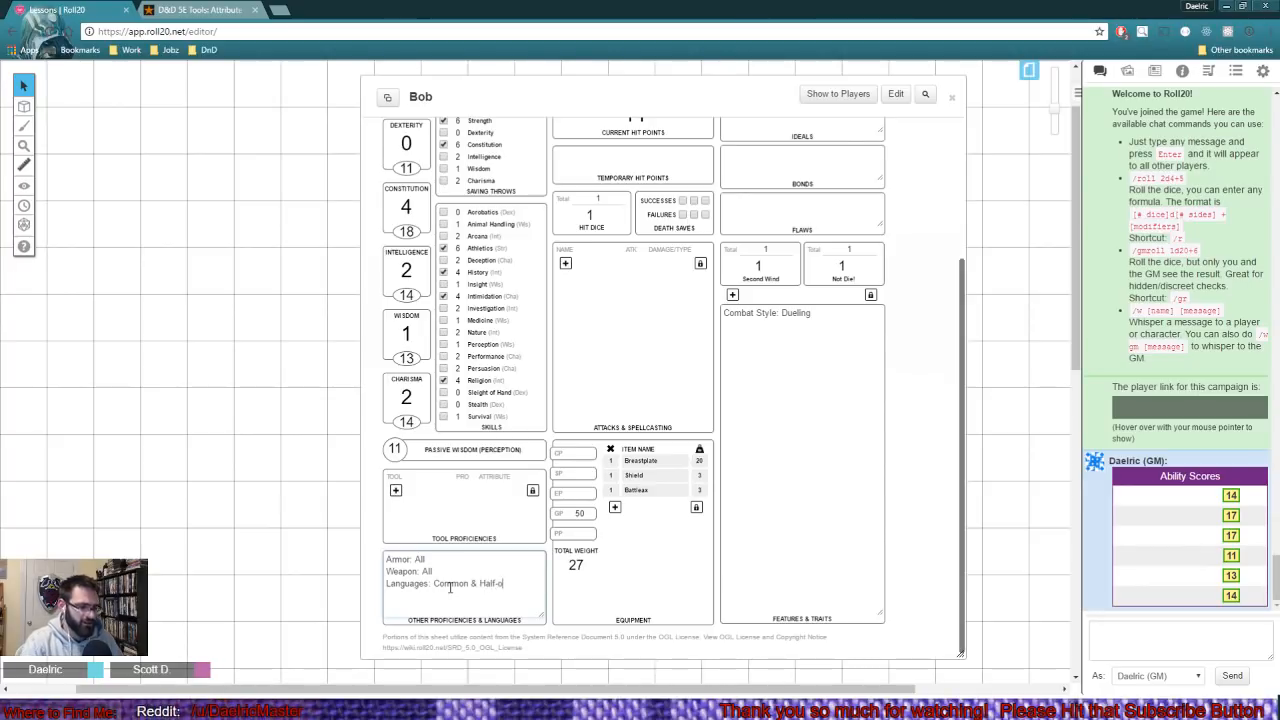
text(orf)
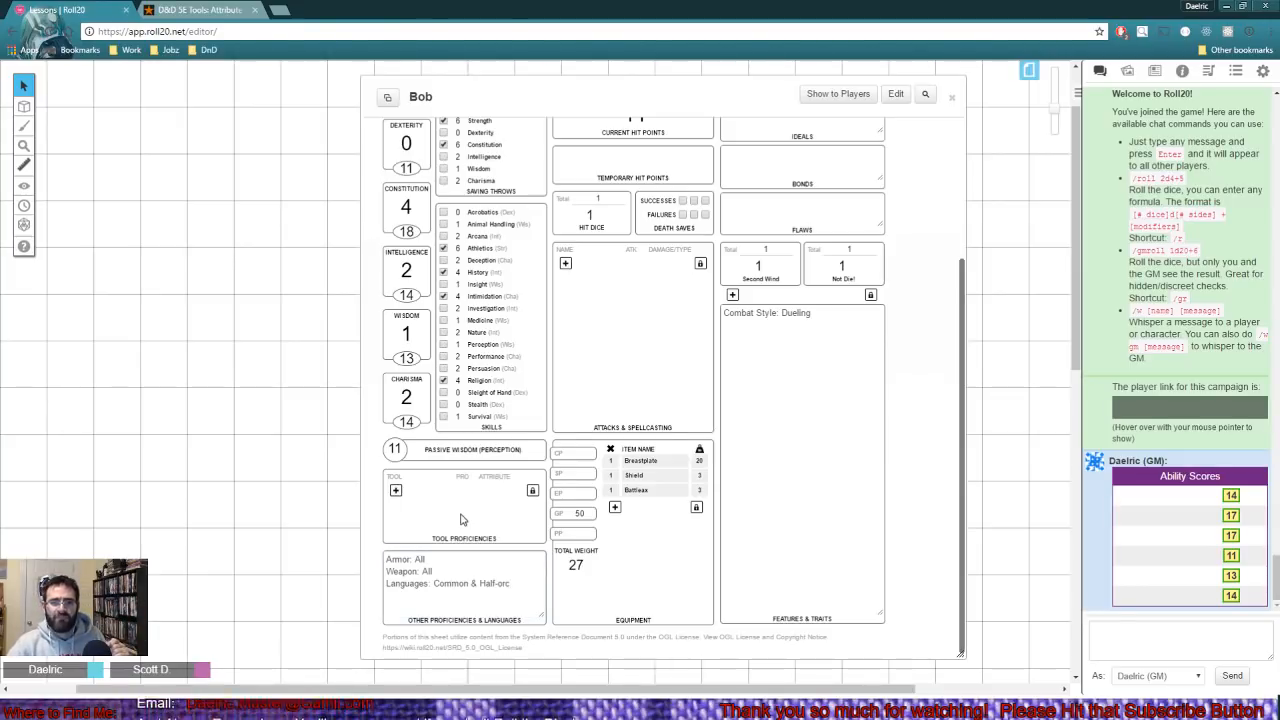
- Add a tool proficiency named Flute with the Proficient bonus and Charisma as its attribute
click(395, 493)
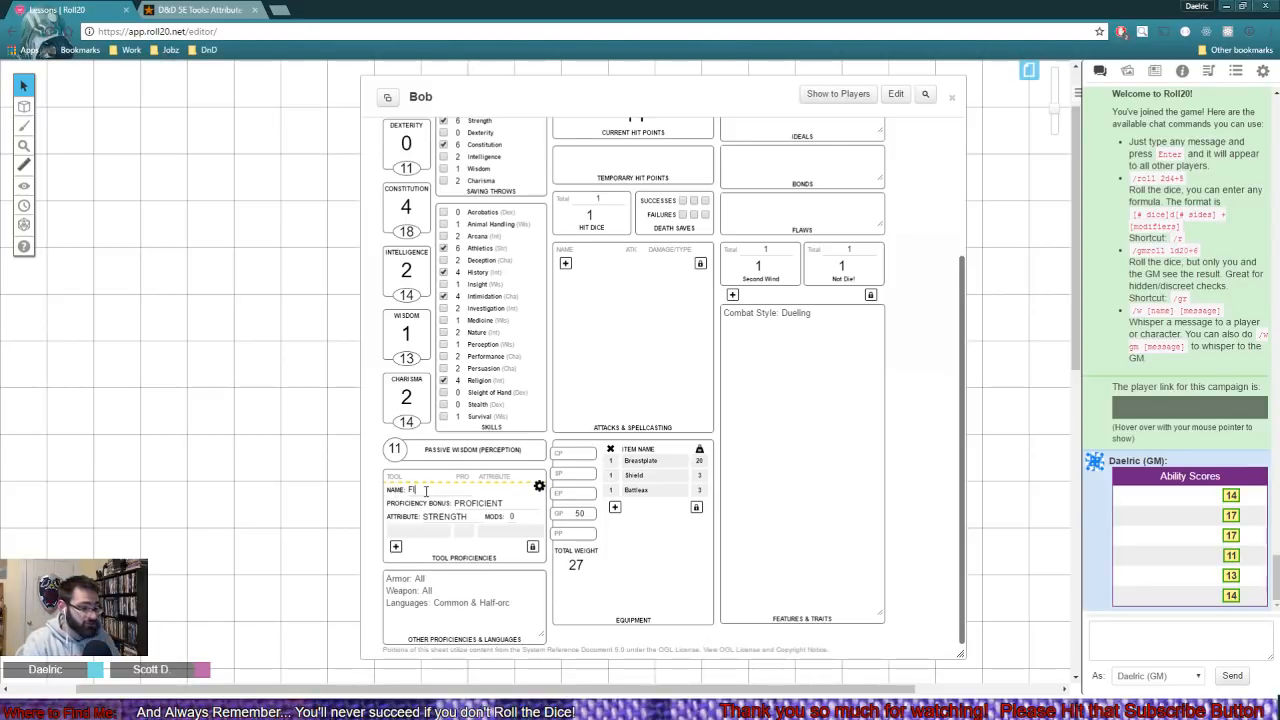
text(Flute)
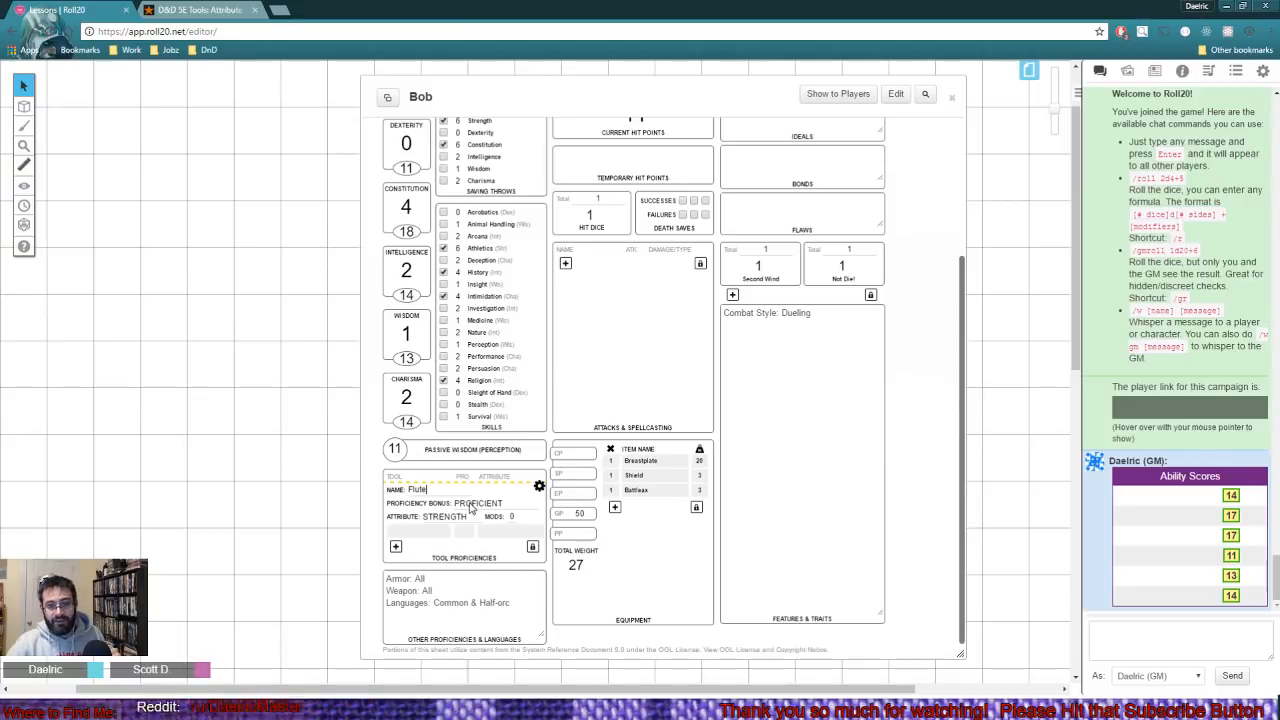
click(465, 517)
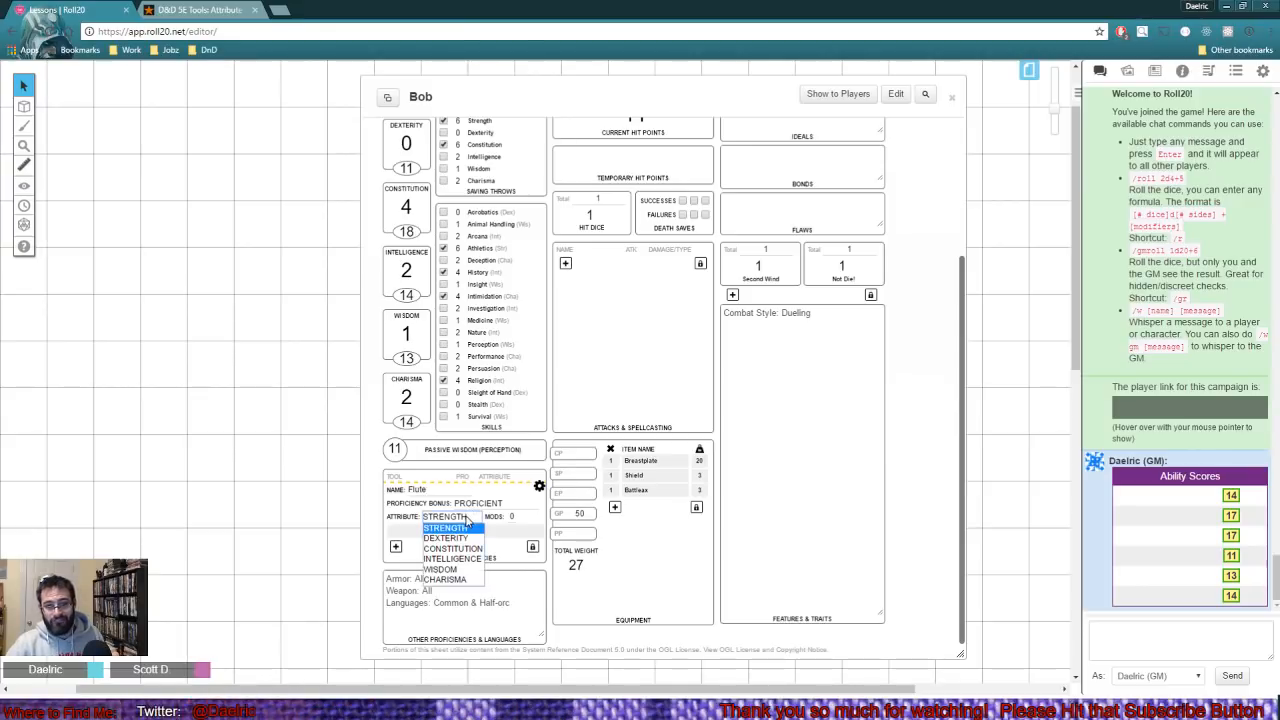
click(445, 576)
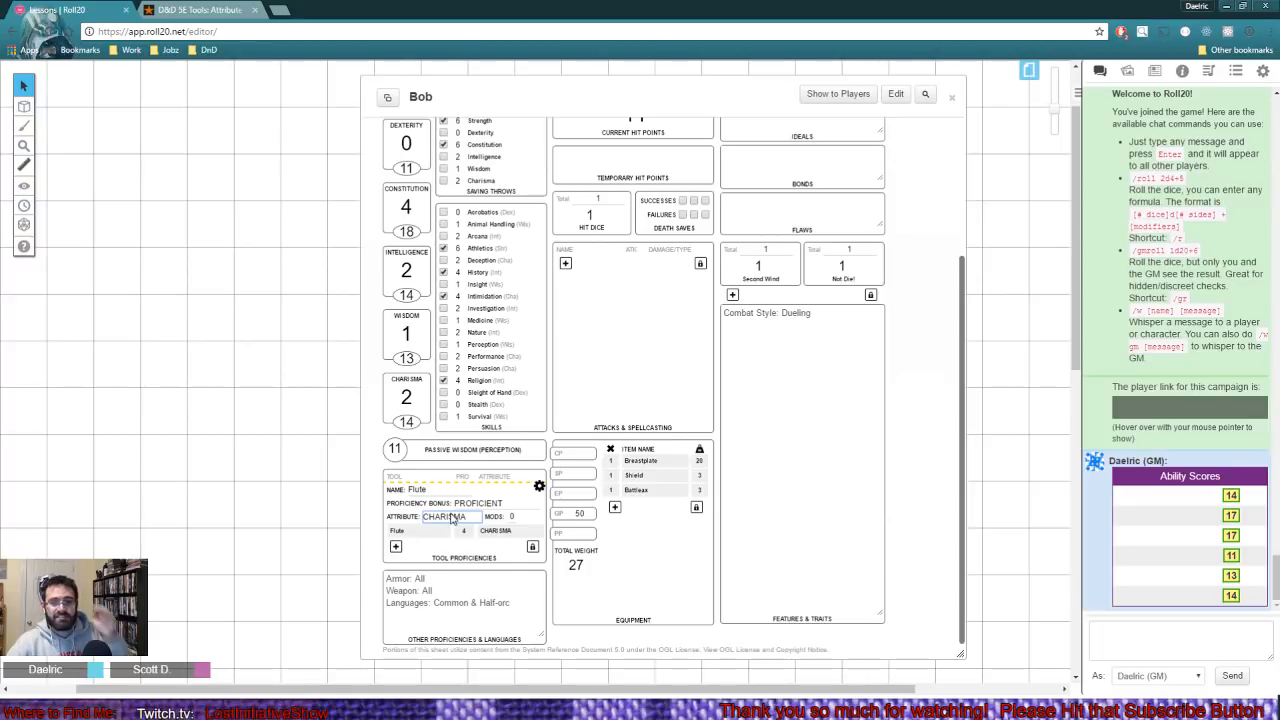
click(465, 506)
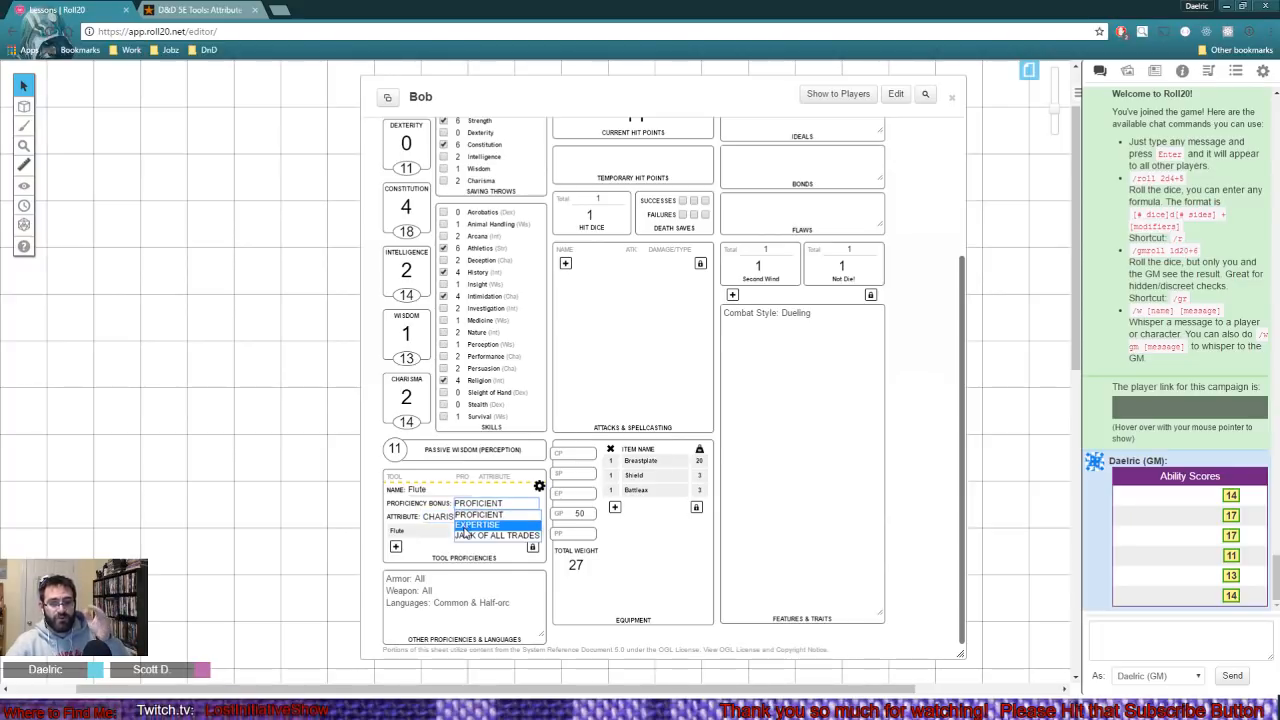
click(468, 515)
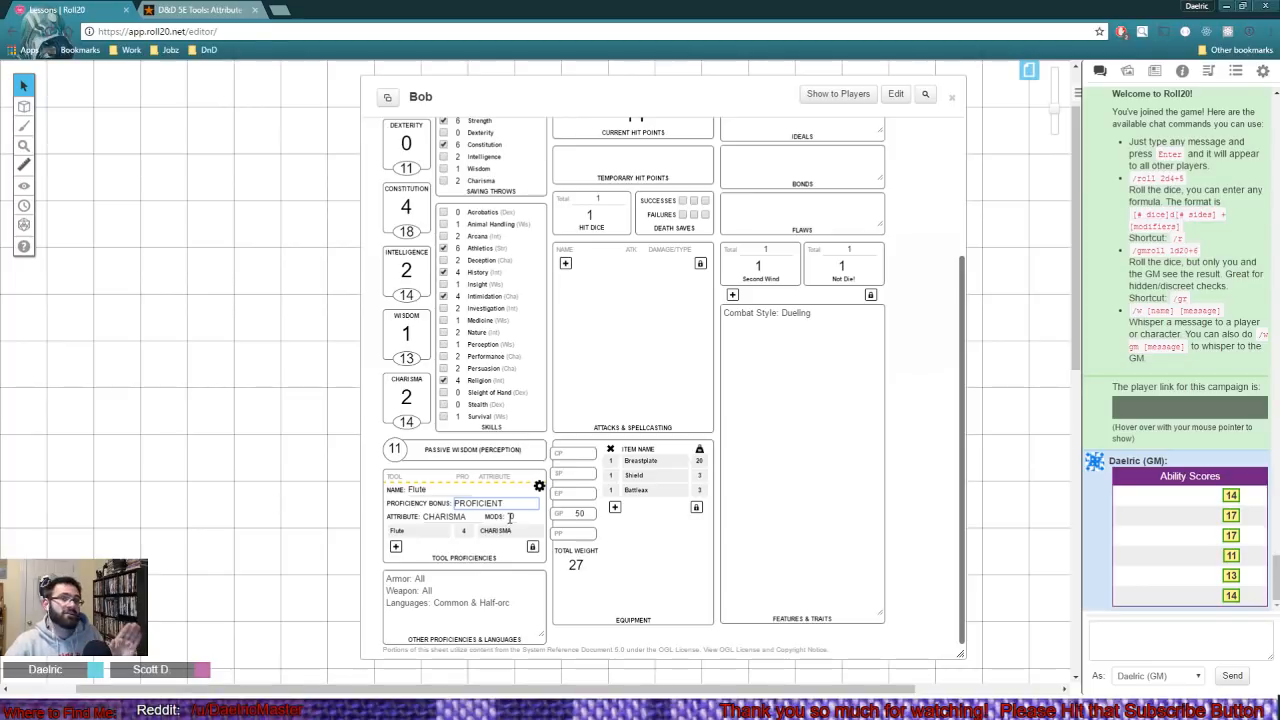
click(539, 487)
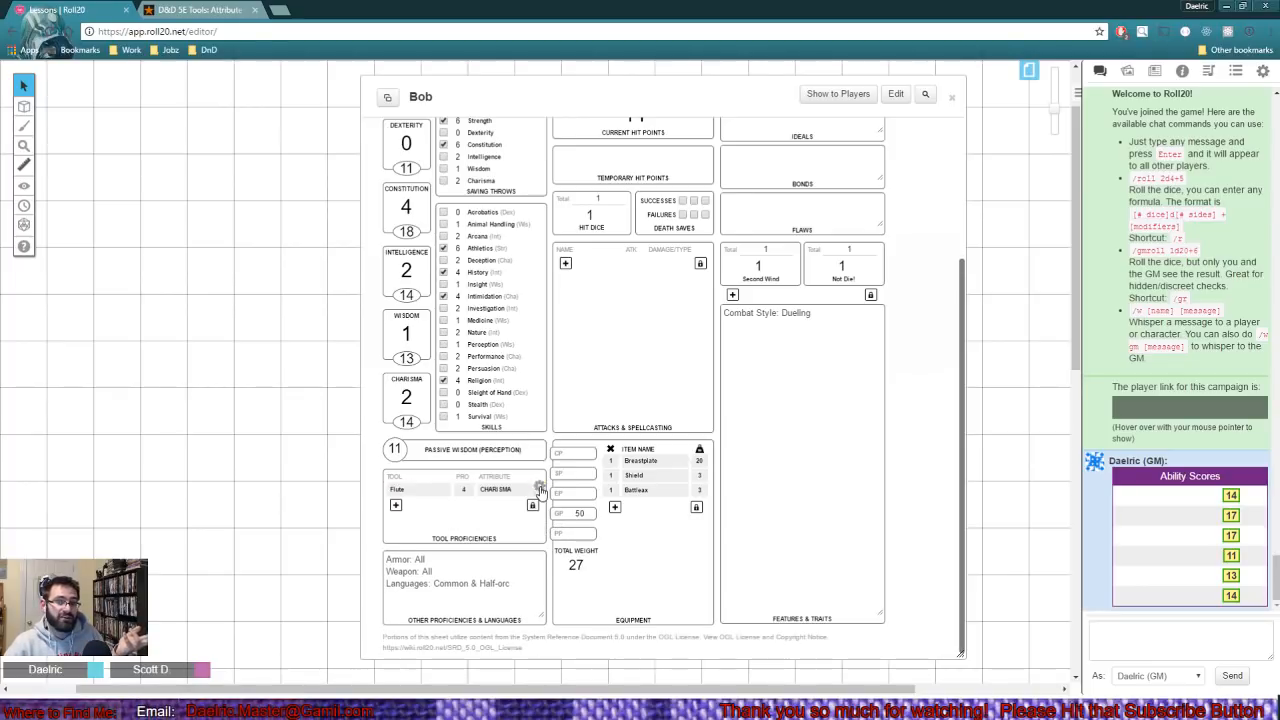
- Roll Bob's Flute check, Intimidation check and Constitution save from the sheet
click(417, 490)
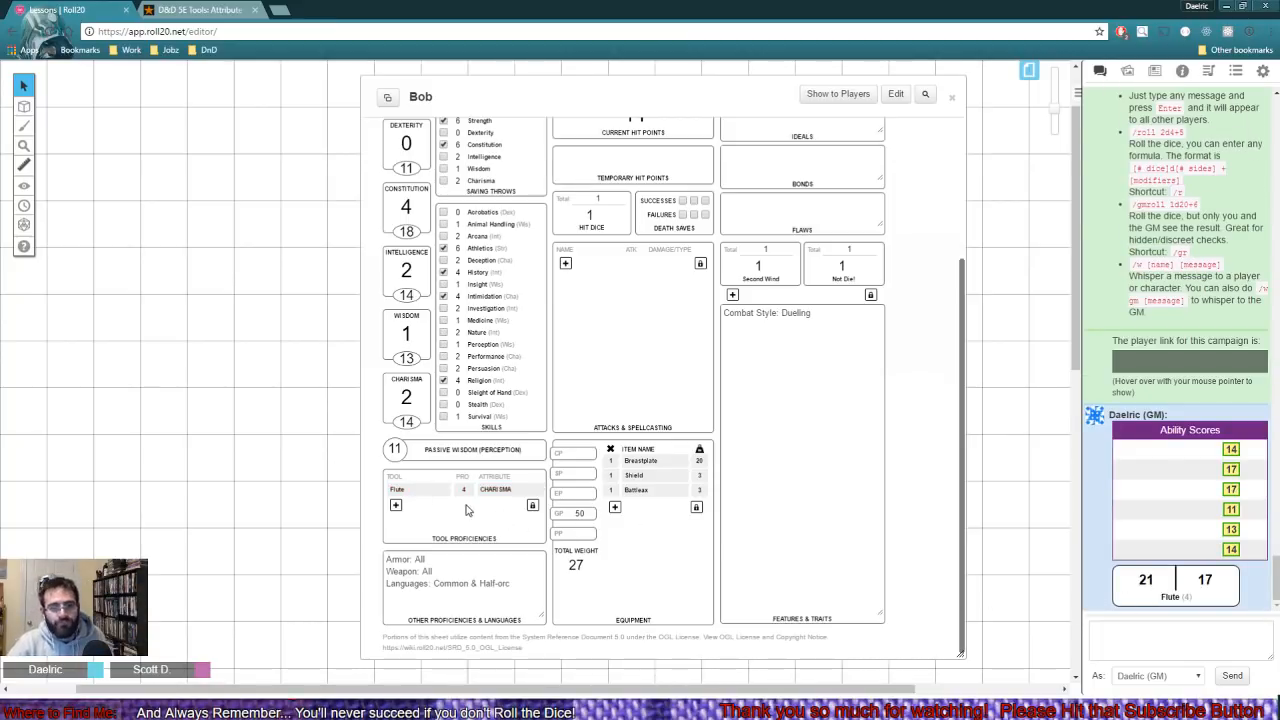
scroll(449, 528, up, 1)
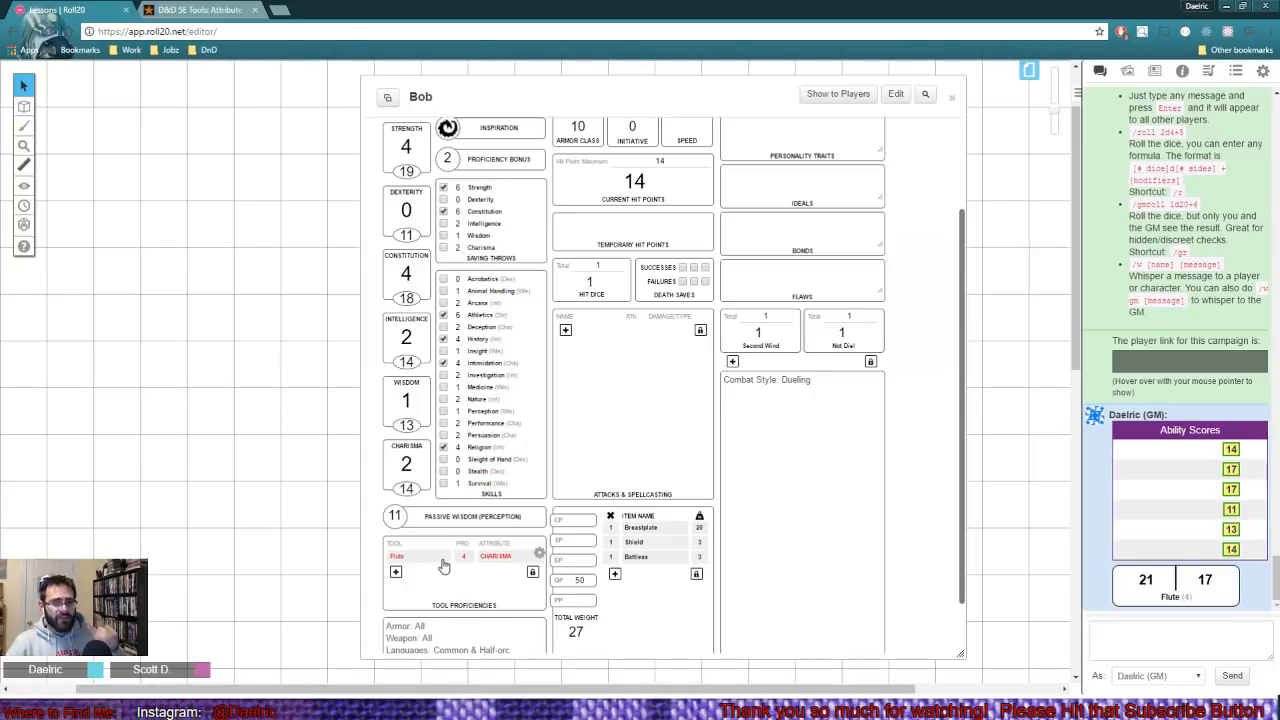
click(489, 369)
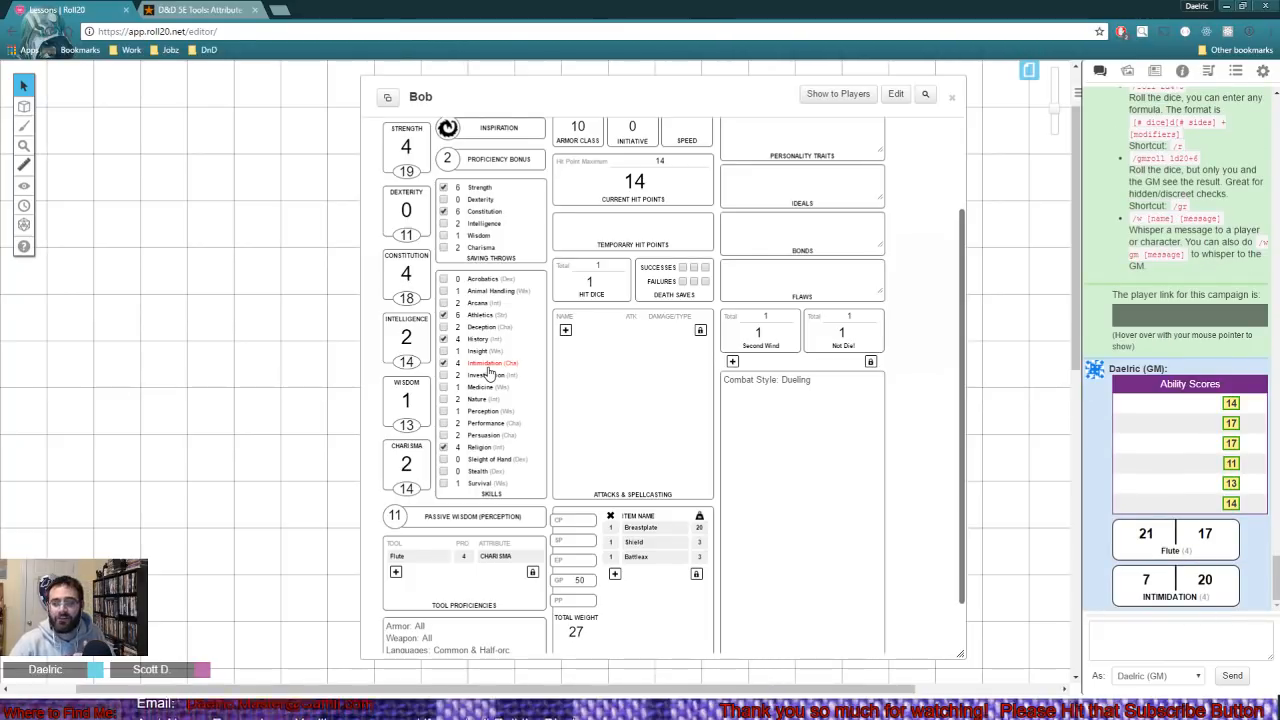
mouse_move(1152, 584)
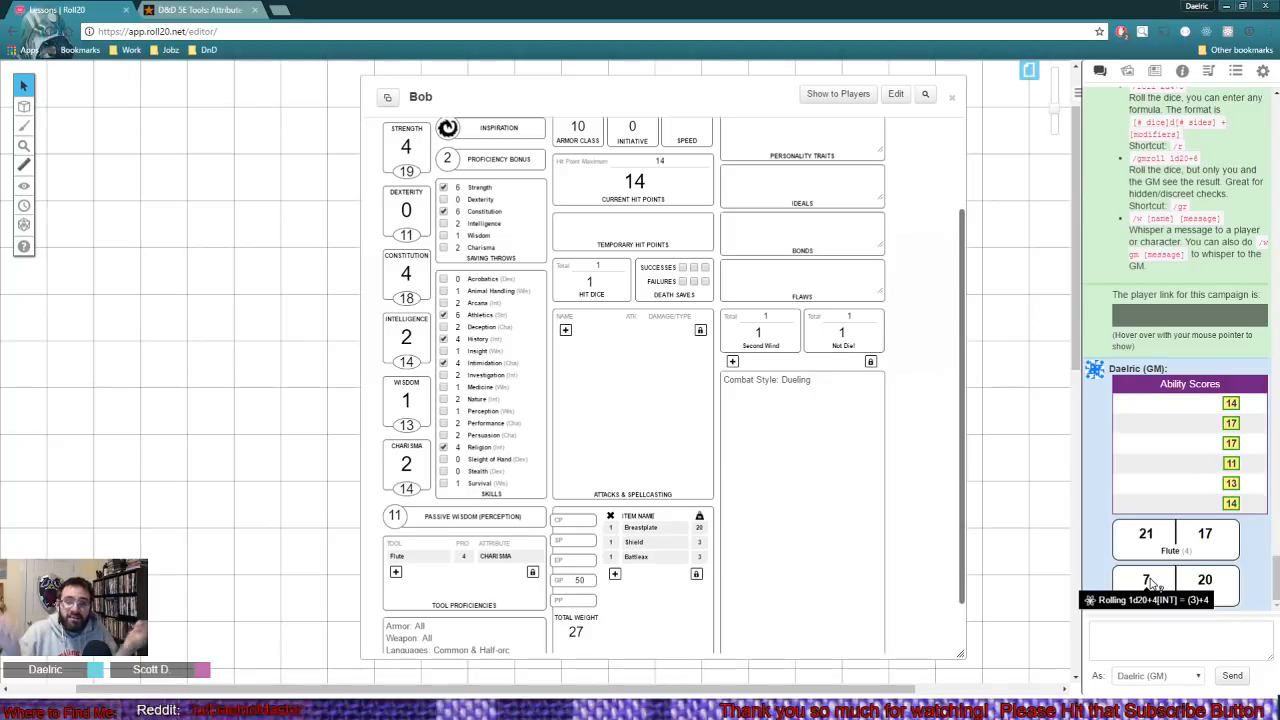
scroll(507, 312, up, 1)
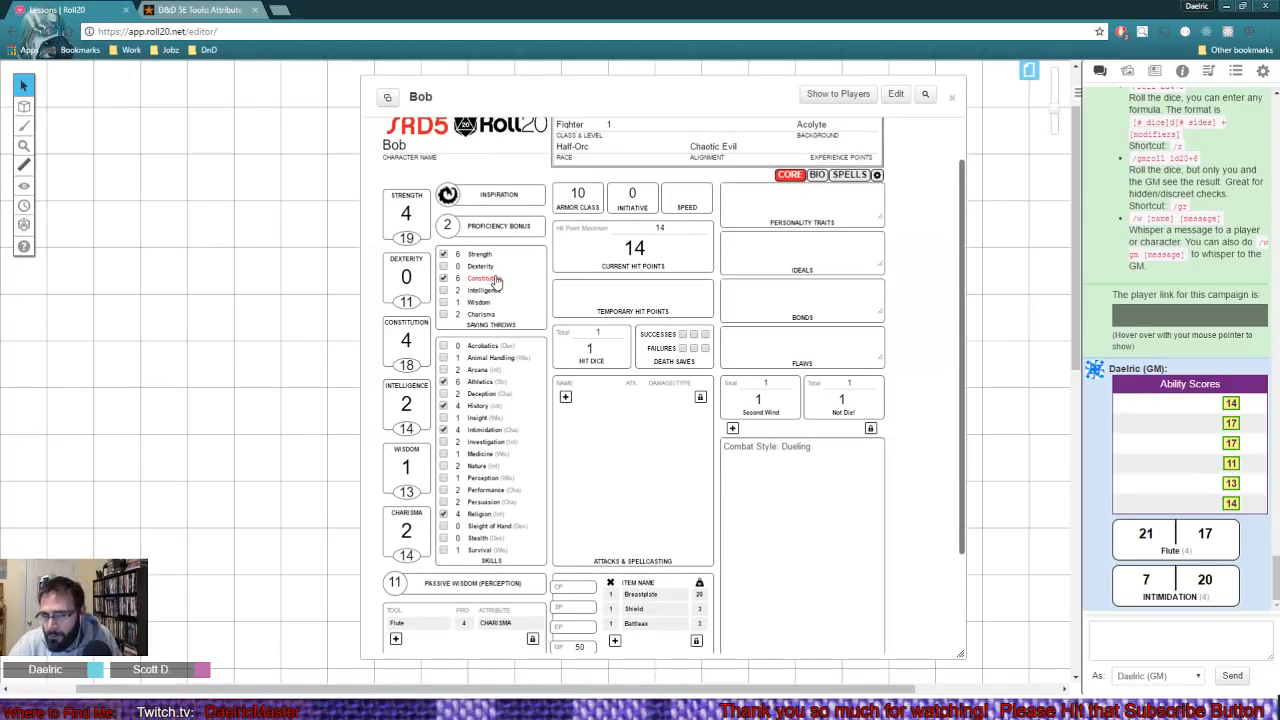
click(495, 283)
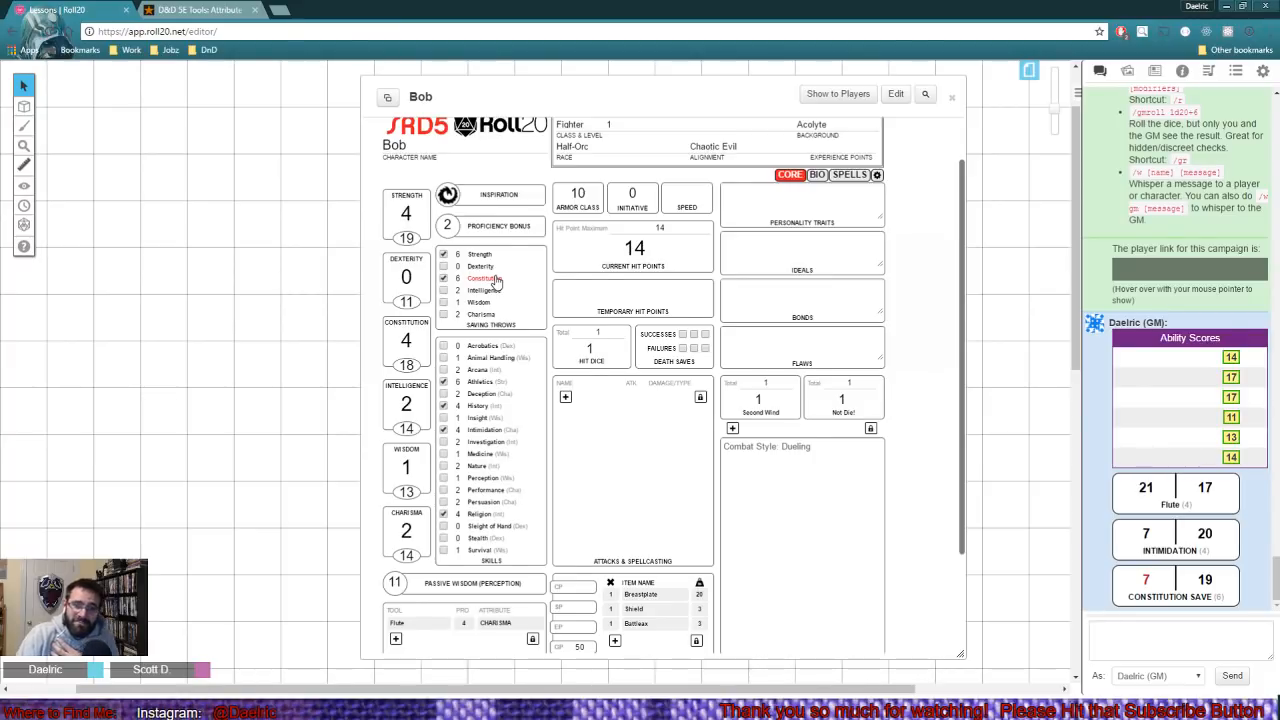
- Roll four death saves for Bob, marking two failures and one success between the rolls
click(671, 363)
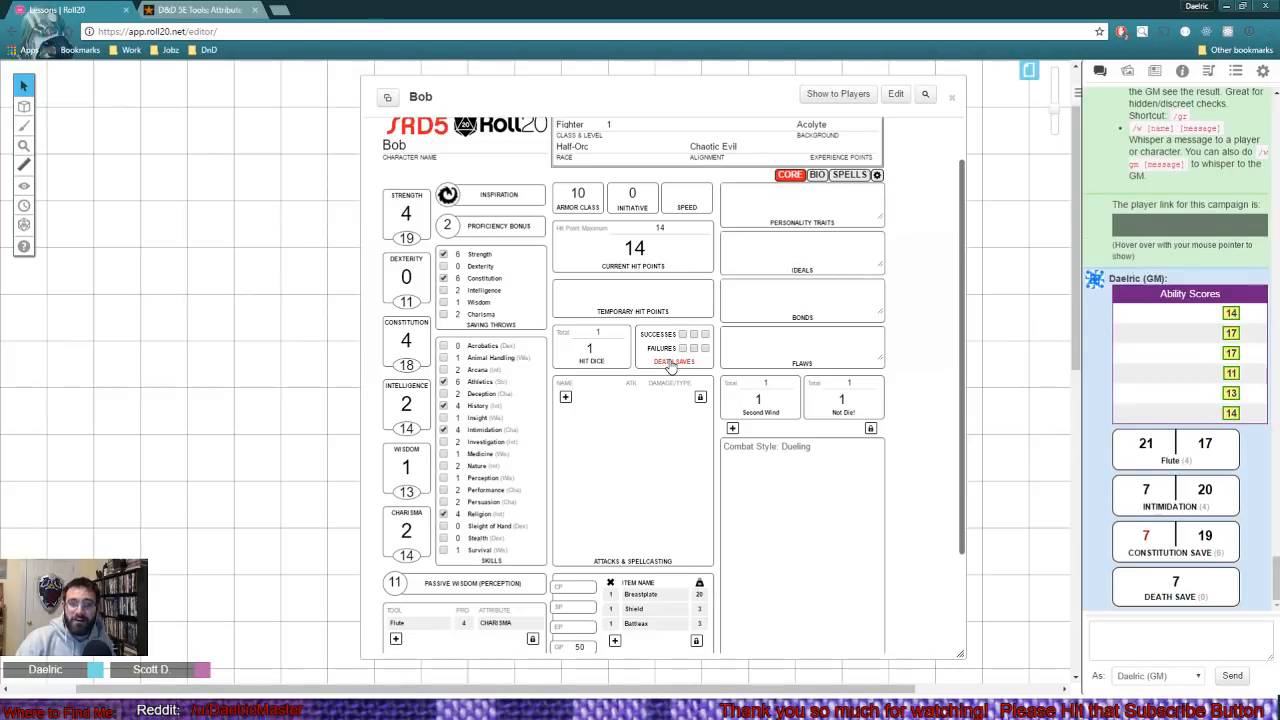
click(682, 348)
click(671, 363)
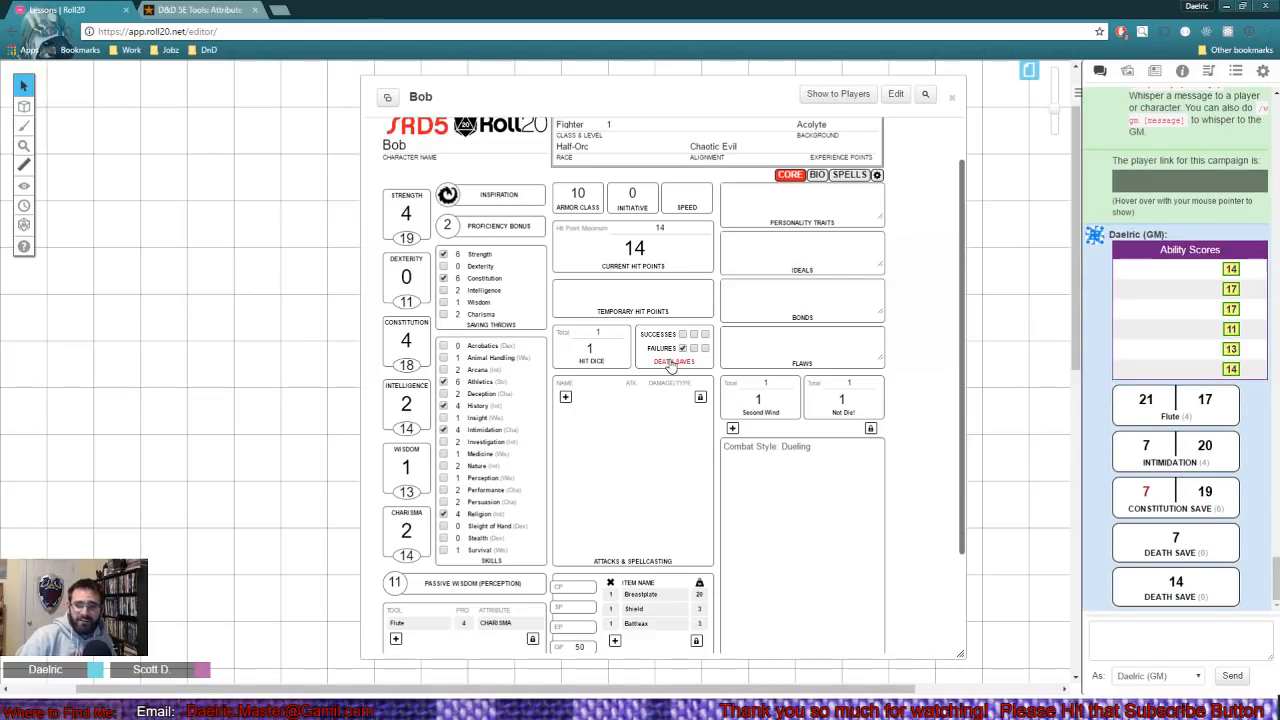
click(682, 334)
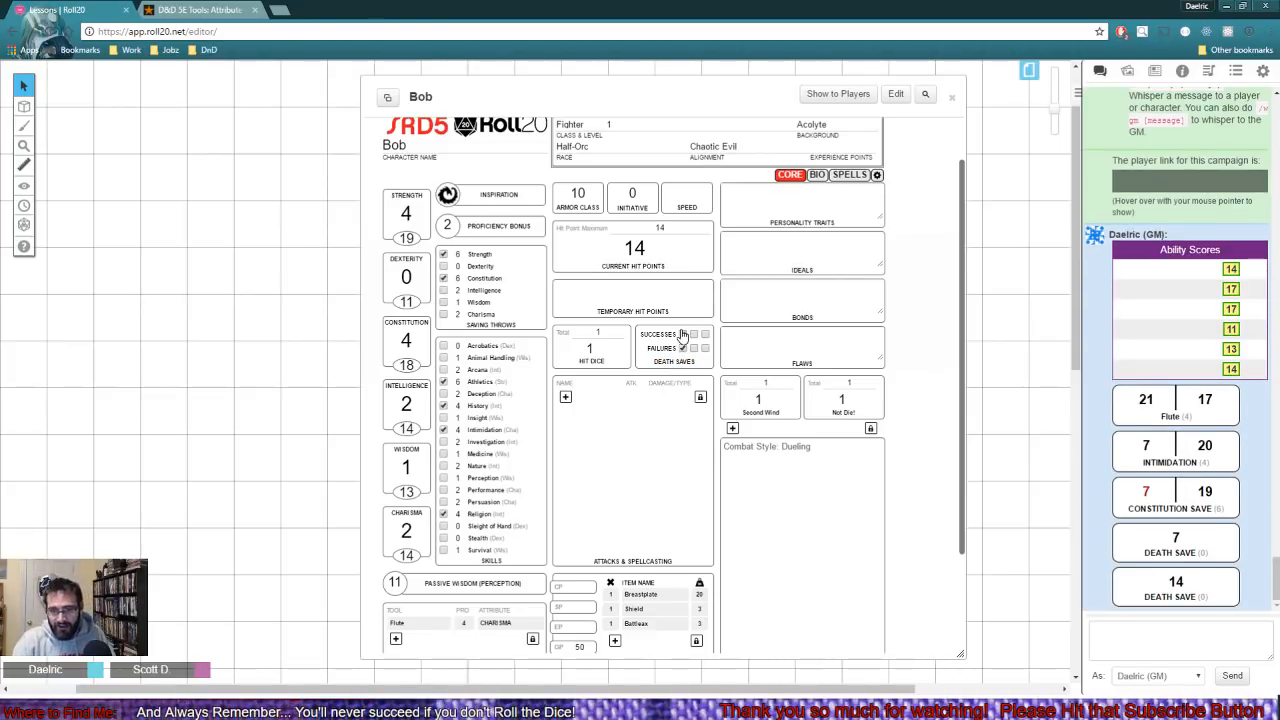
click(671, 363)
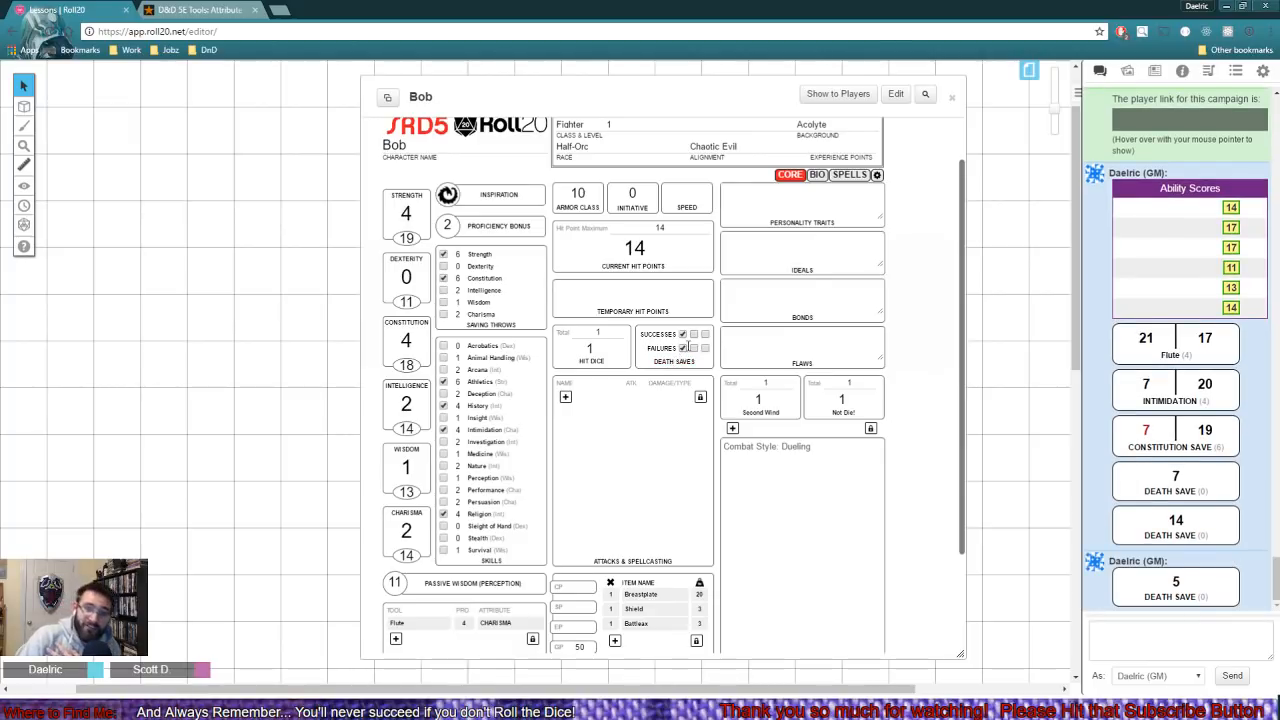
click(693, 348)
click(686, 363)
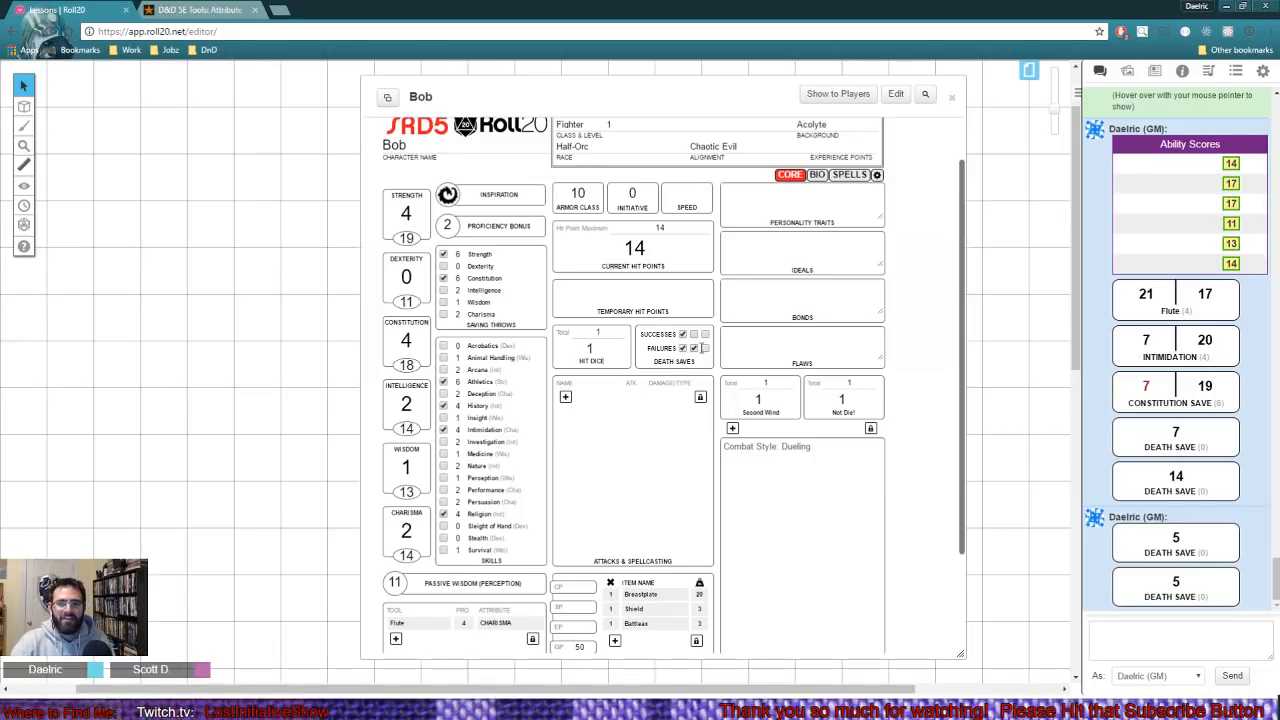
- Clear all marked death save failures and successes, and roll Bob's hit dice
click(694, 348)
click(683, 348)
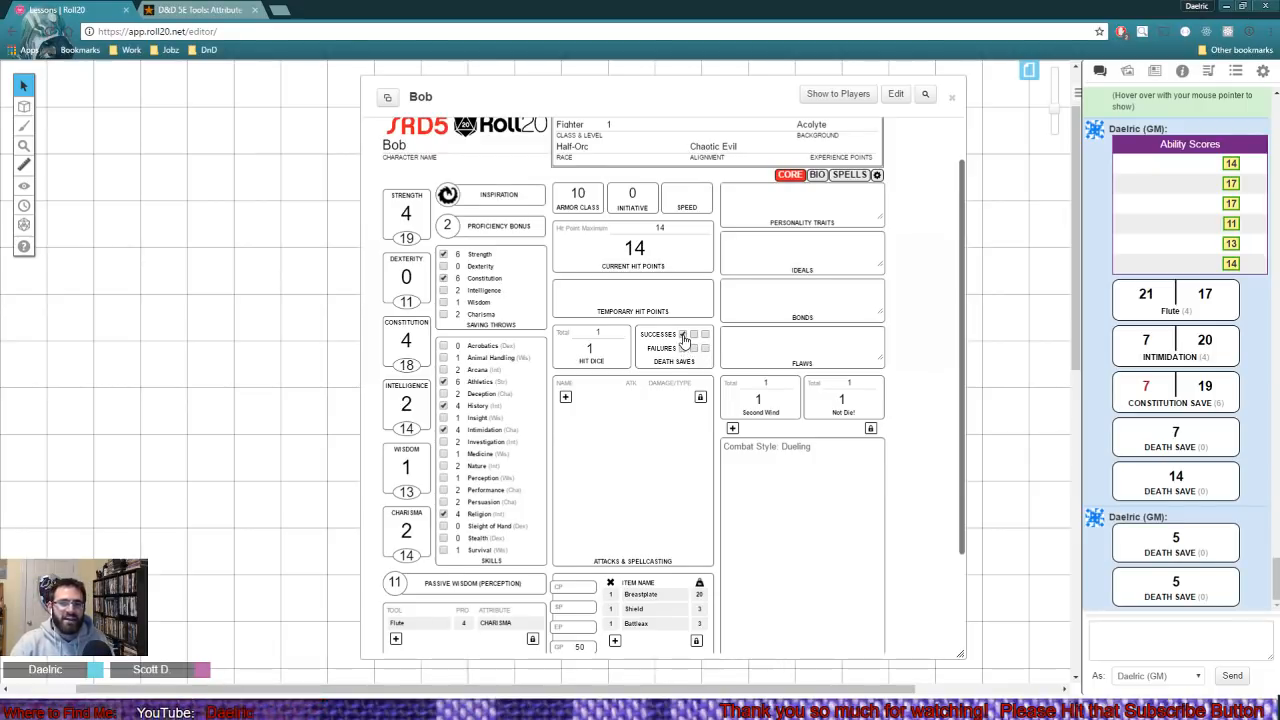
click(683, 335)
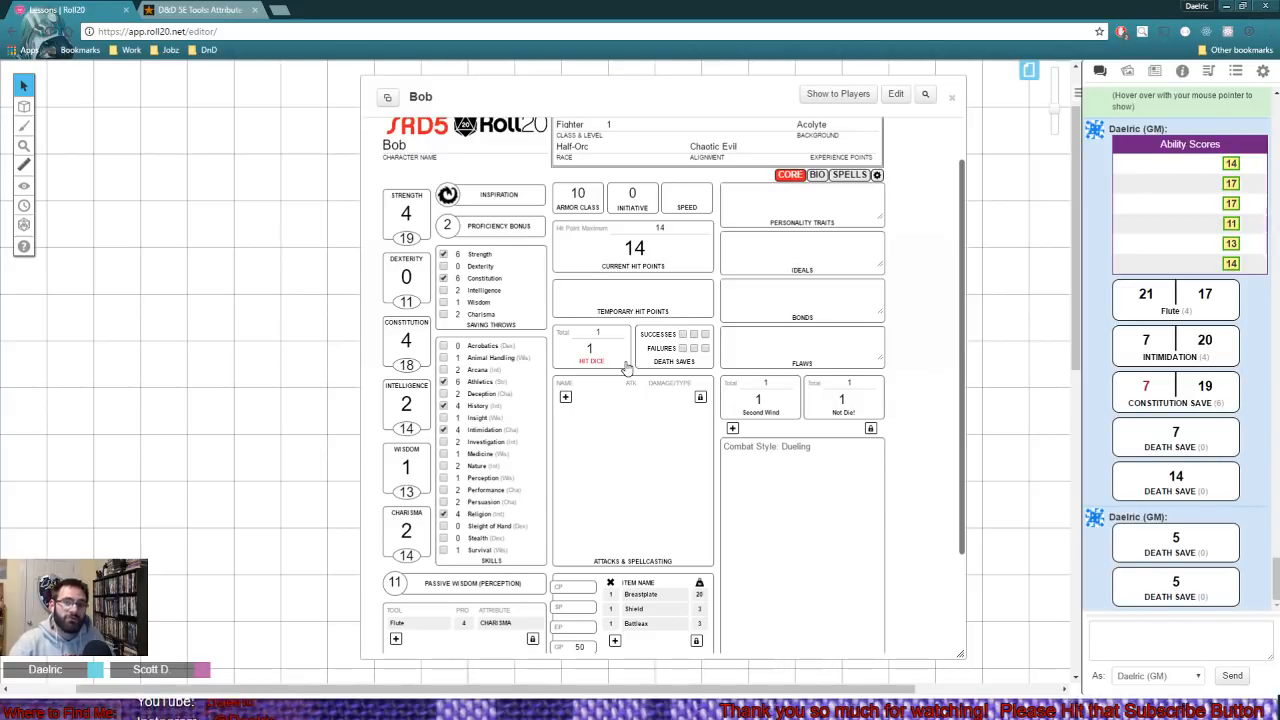
click(625, 366)
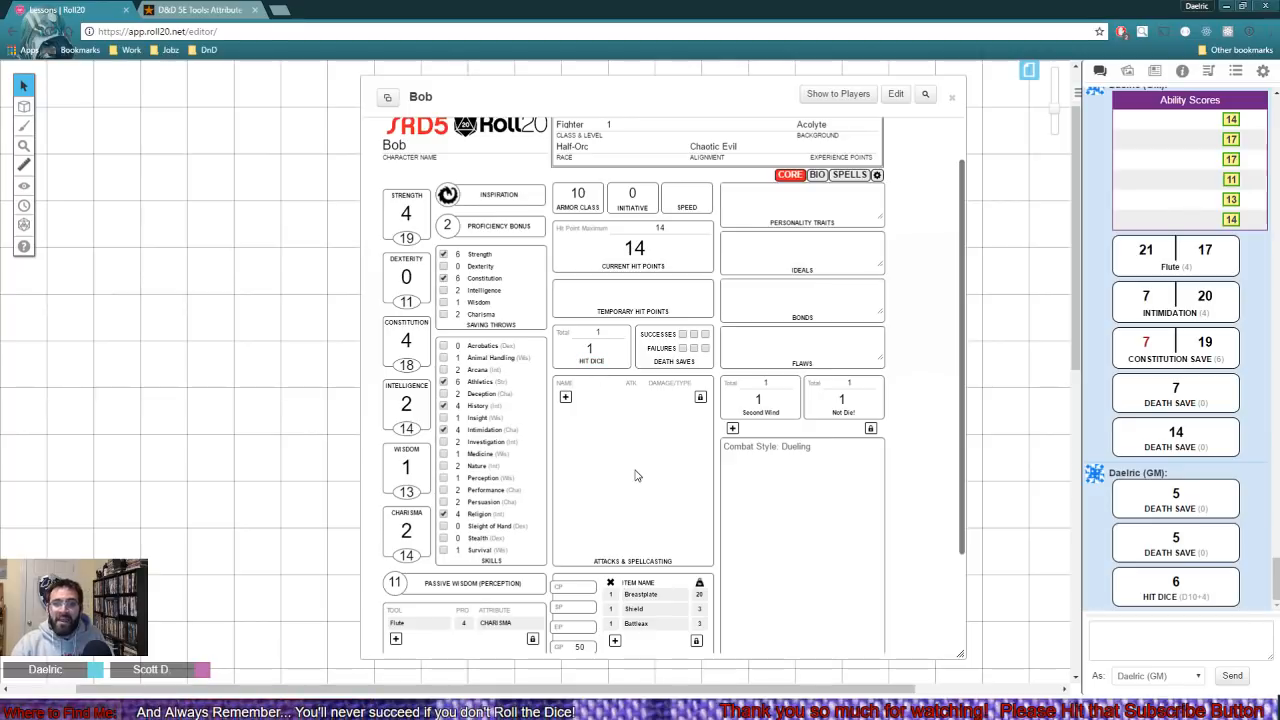
- Add an attack named Battleax to Bob's attacks and spellcasting list
scroll(635, 475, down, 1)
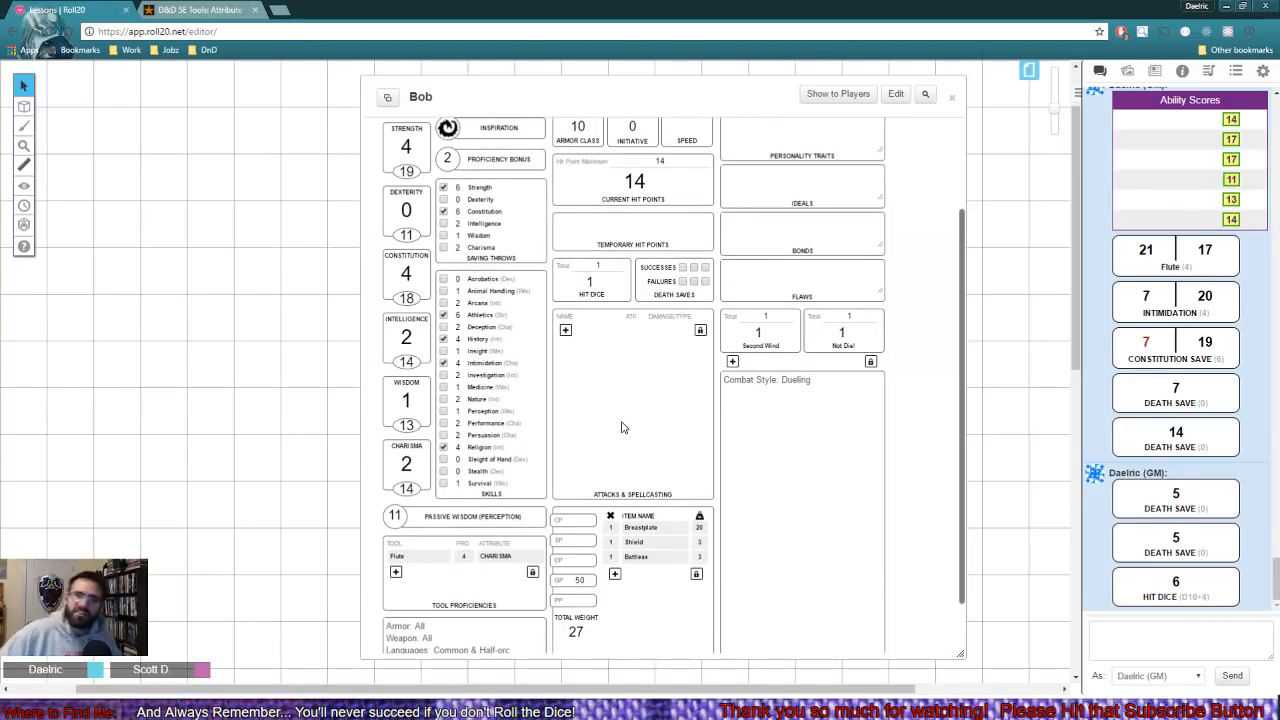
click(565, 330)
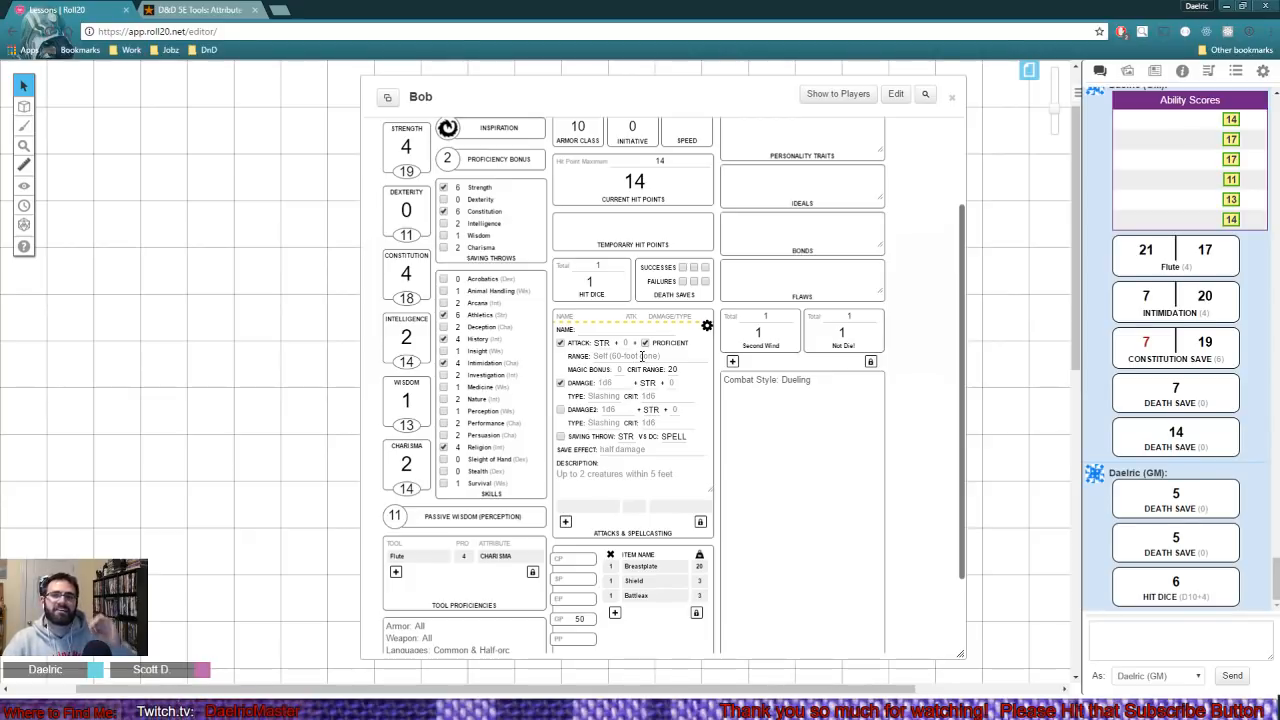
click(707, 328)
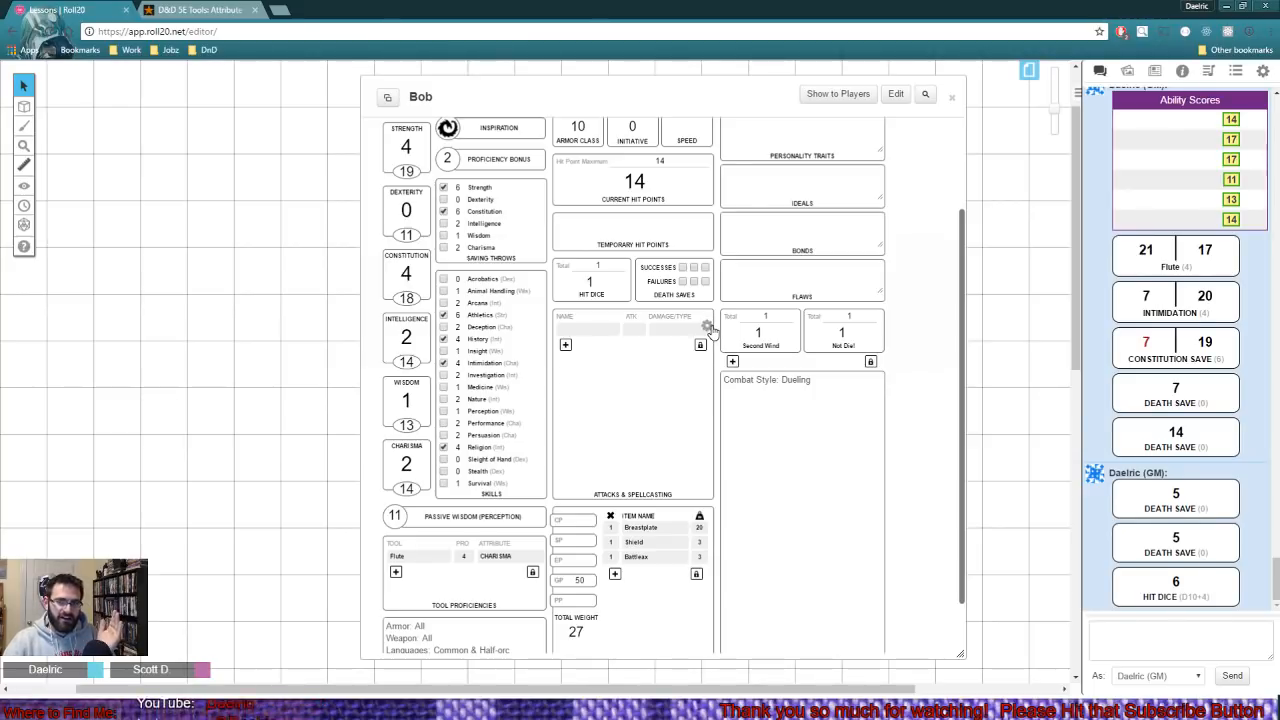
click(707, 328)
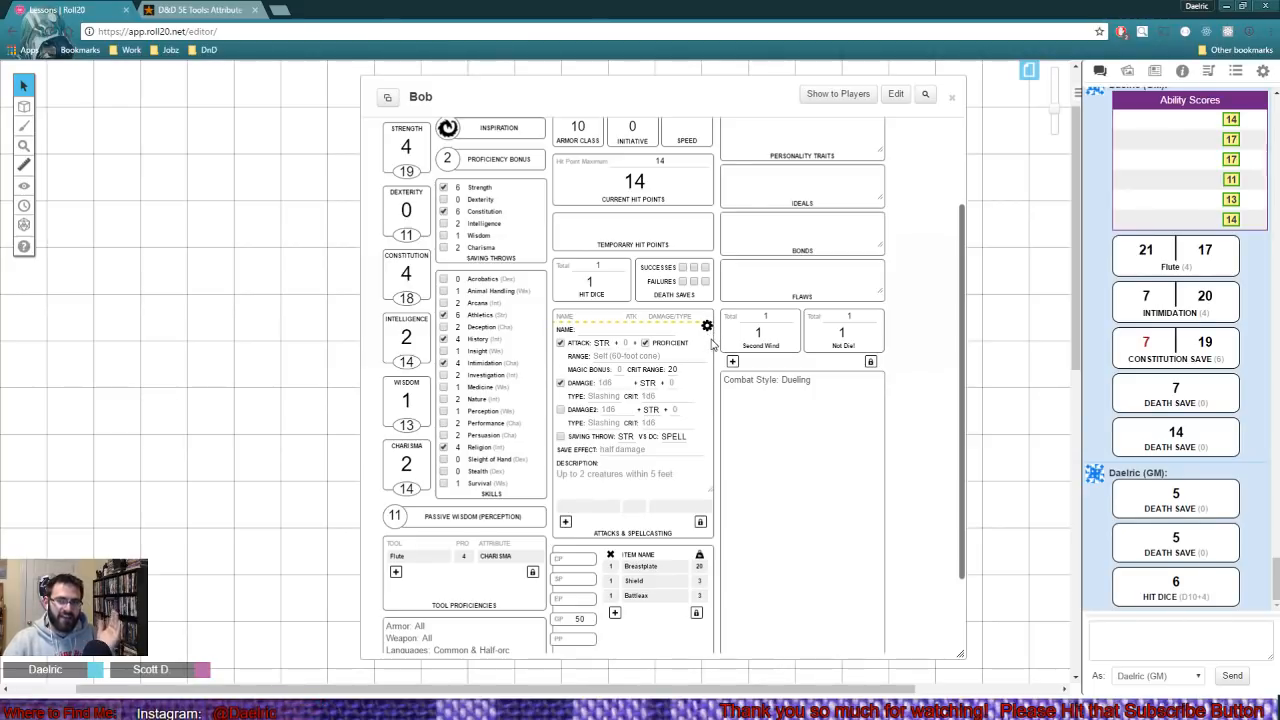
click(630, 330)
text(Batt)
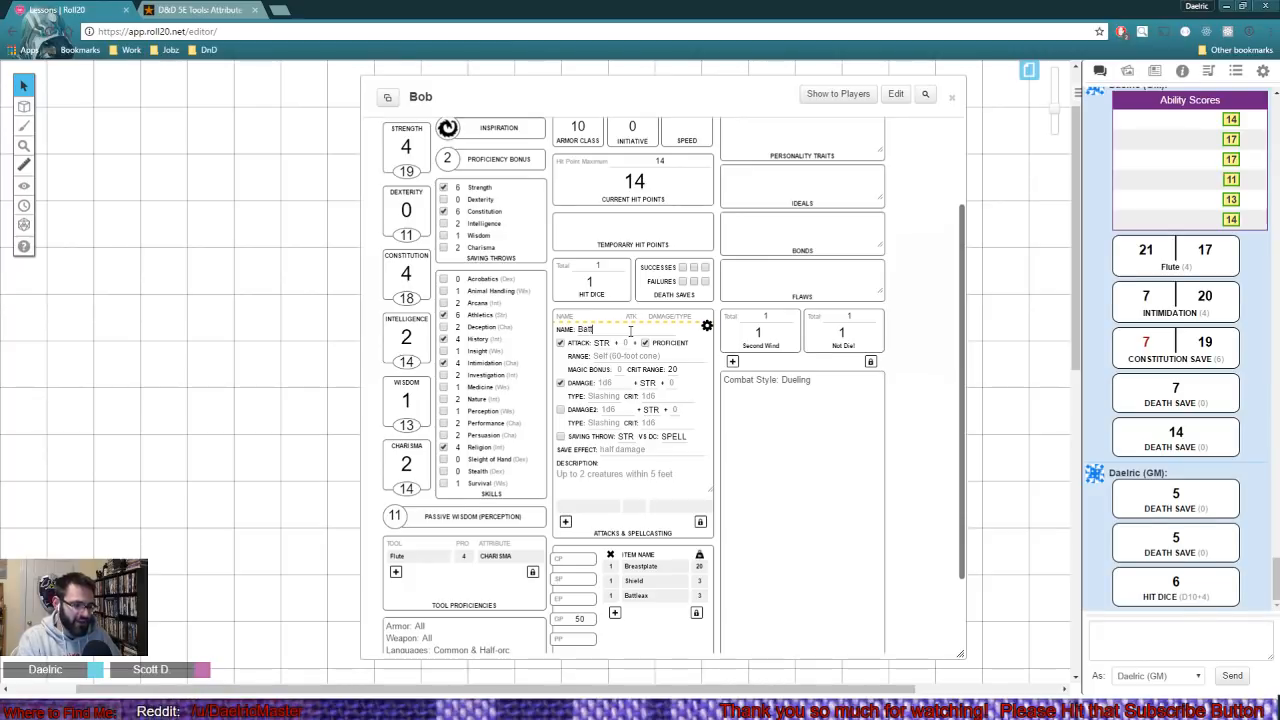
text(leax)
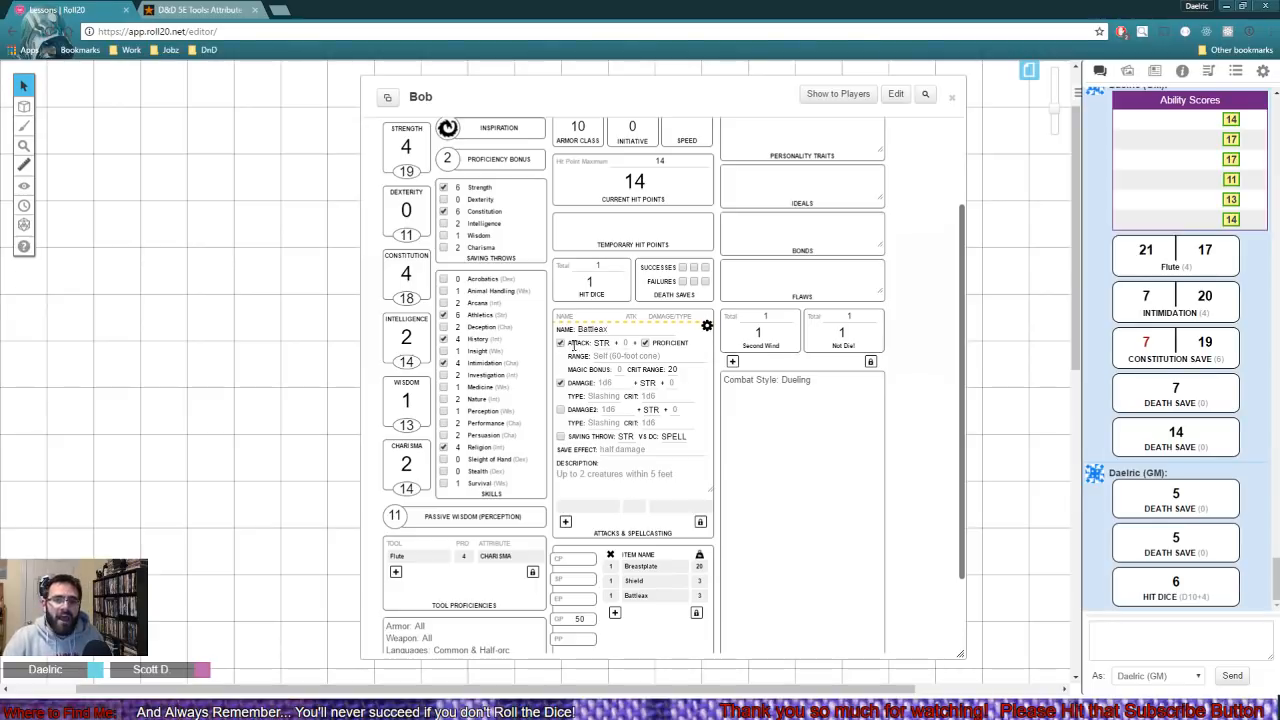
- Keep STR as the Battleax's attack attribute and set its primary damage to 1d8
click(608, 343)
click(604, 356)
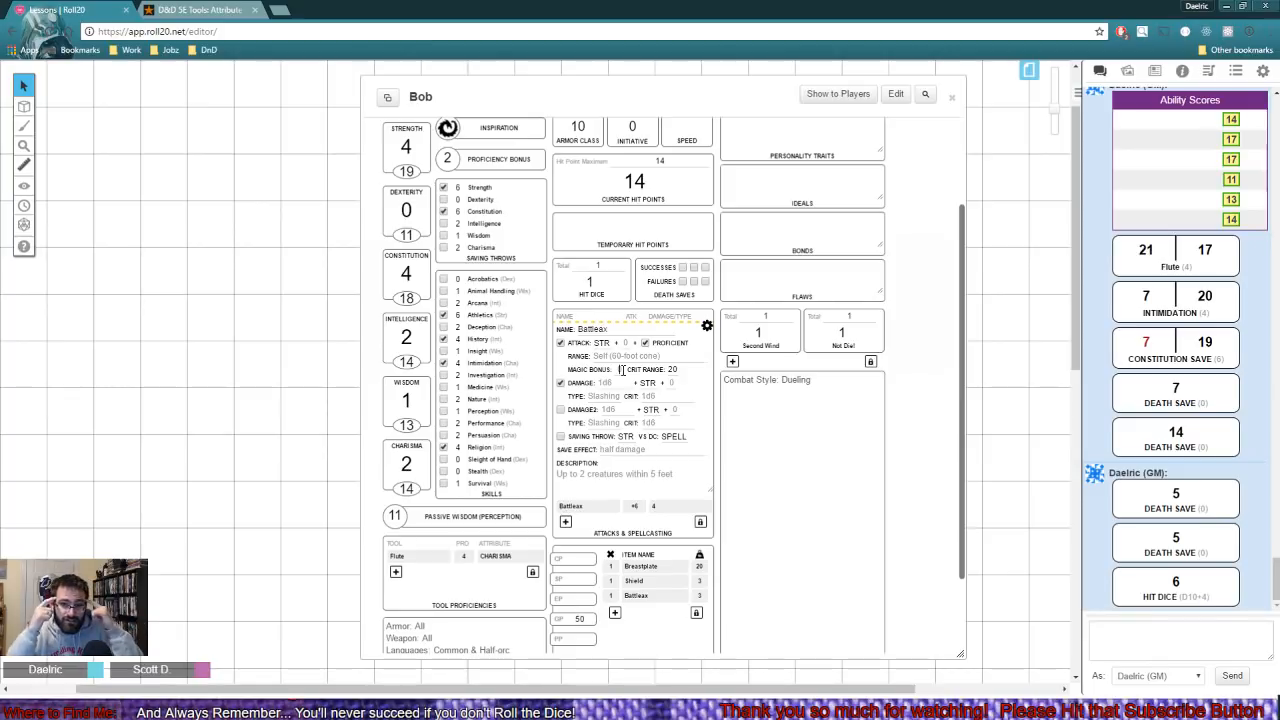
click(631, 357)
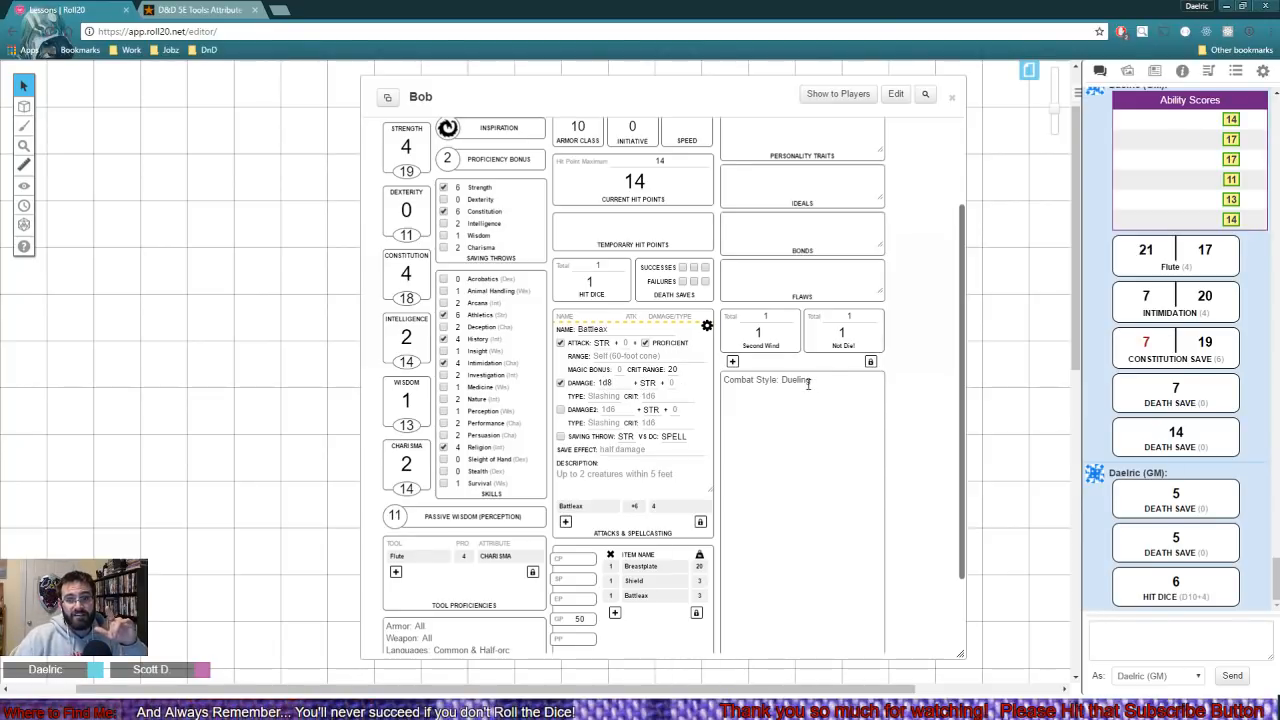
- Add the Dueling bonus of 2 to the Battleax's primary damage and set its damage type to Slashing
drag(808, 383, 736, 376)
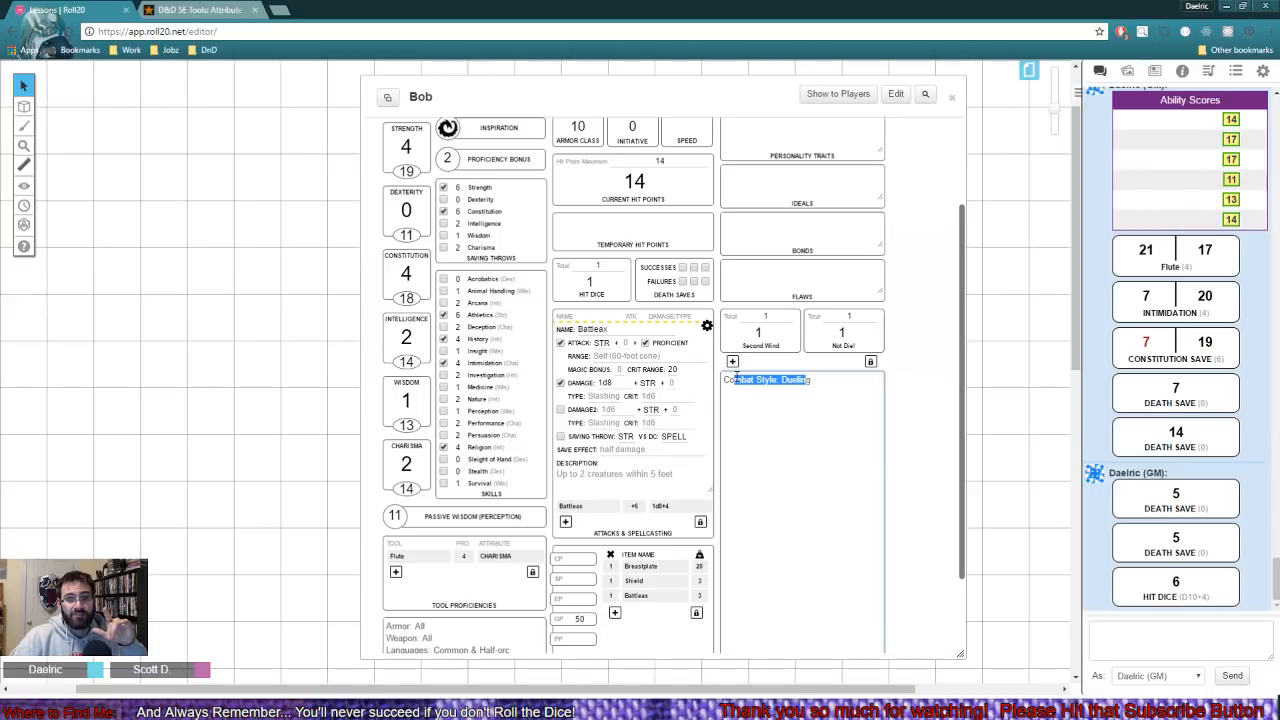
click(673, 383)
text(2)
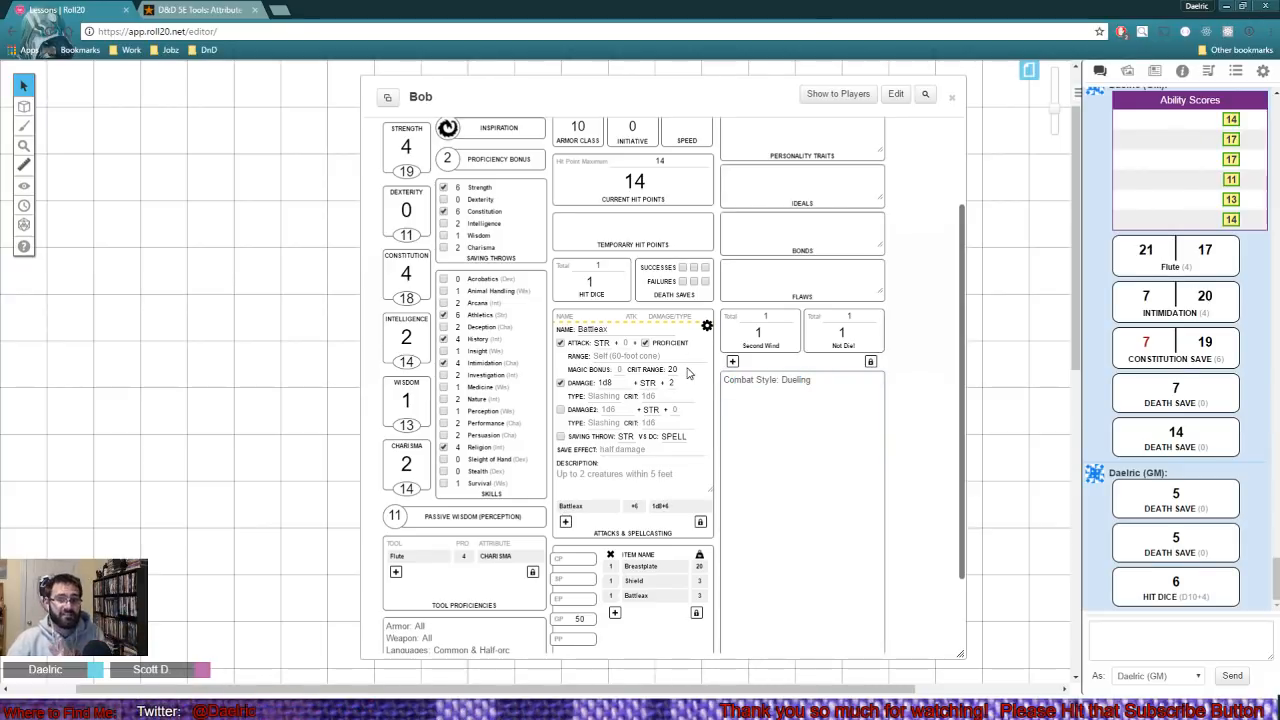
click(594, 396)
text(Slashing)
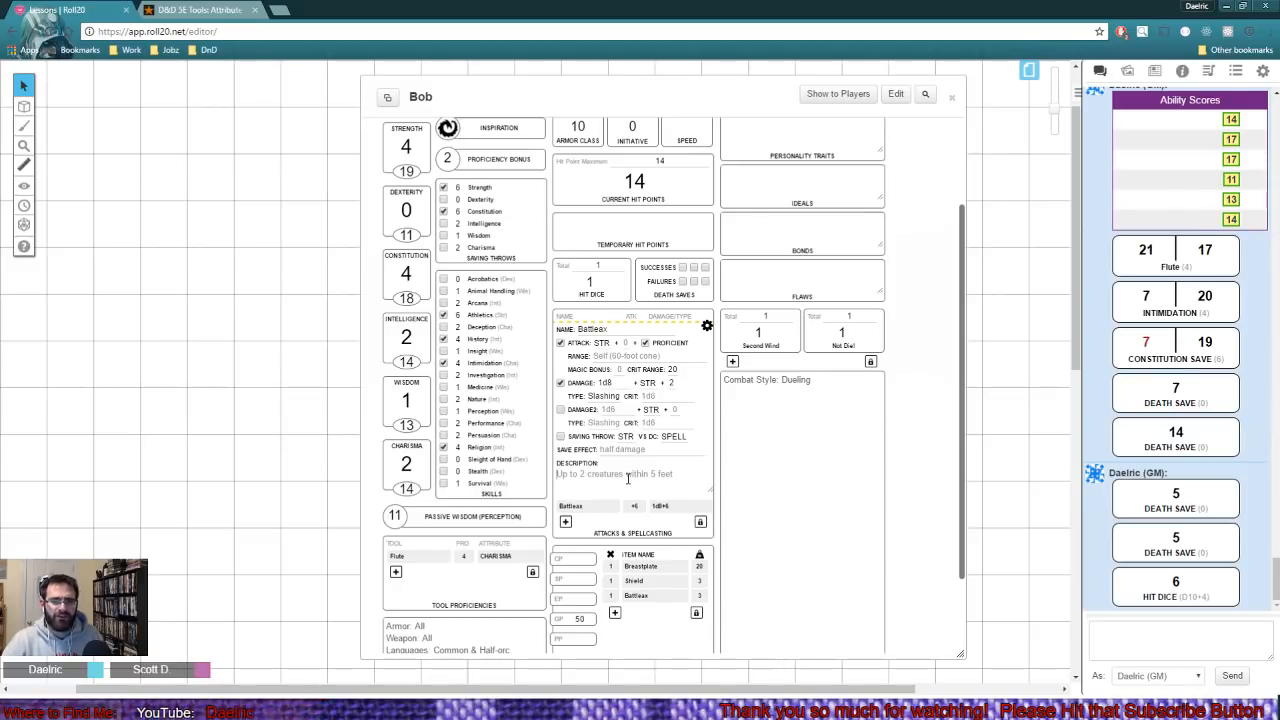
- Enter the Battleax description "the damned ax that killed my daddy!" and close the attack's settings
text(the)
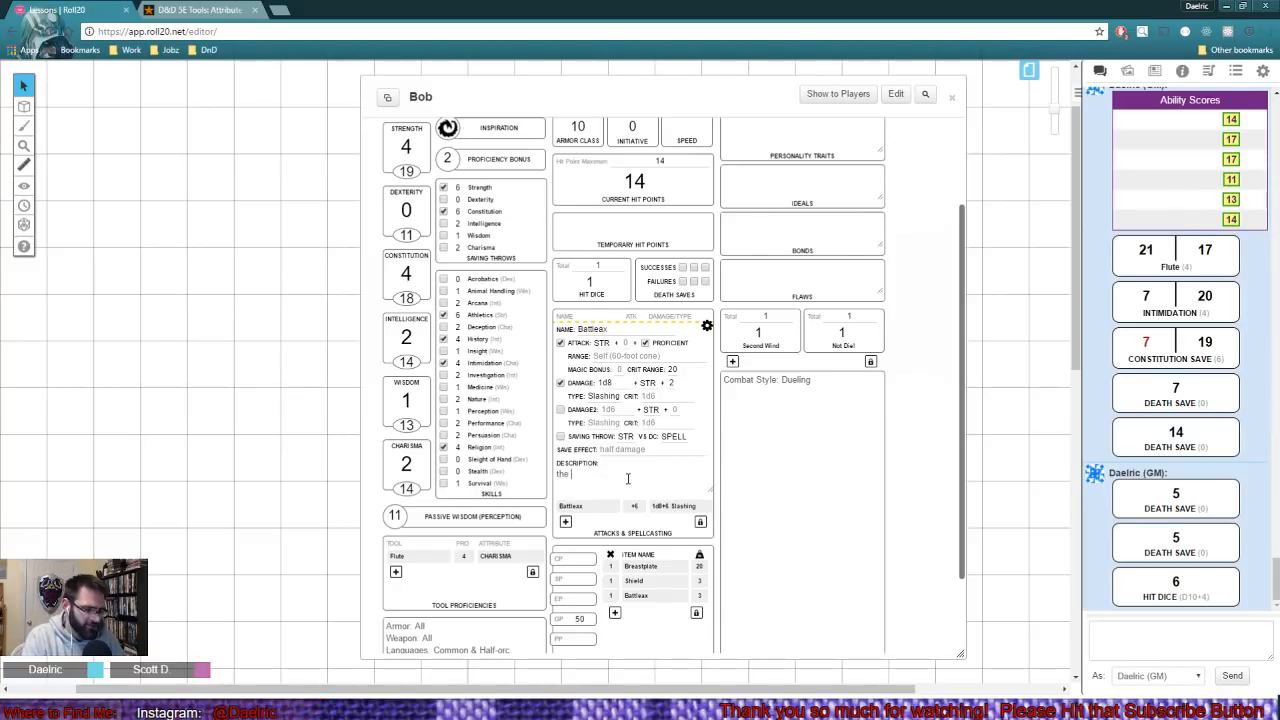
text( damned ax t)
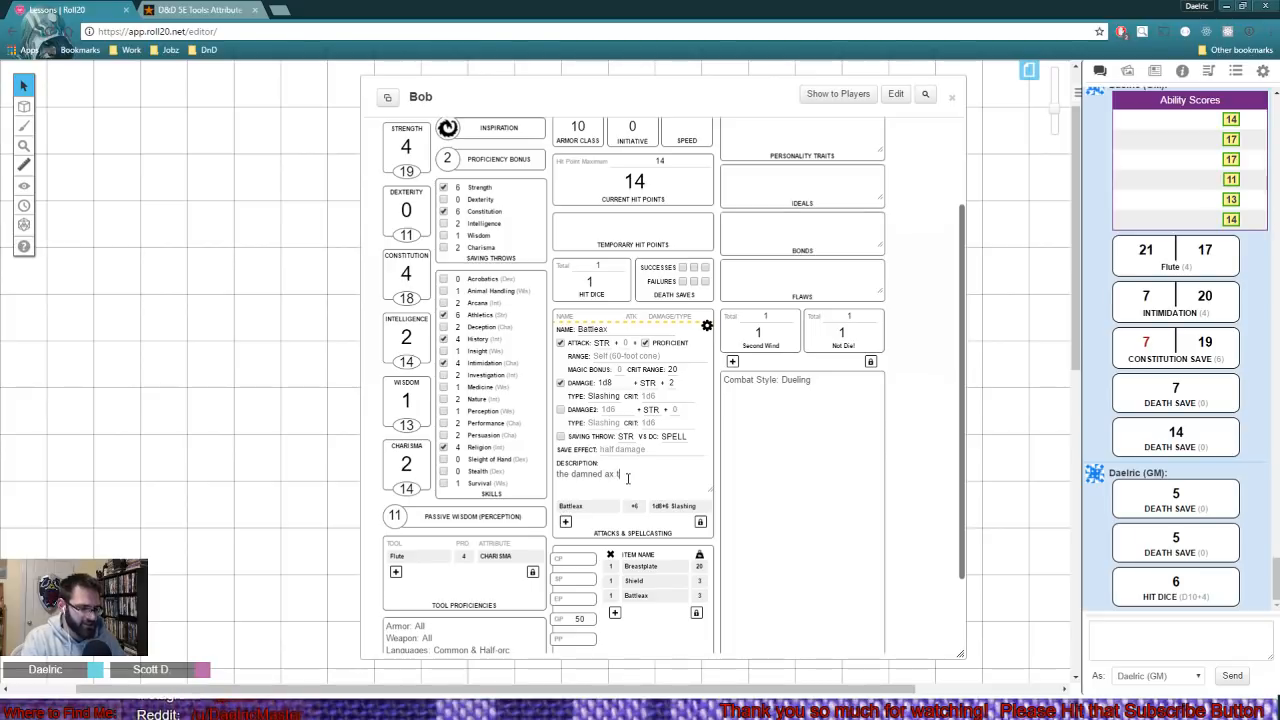
text(hat killed )
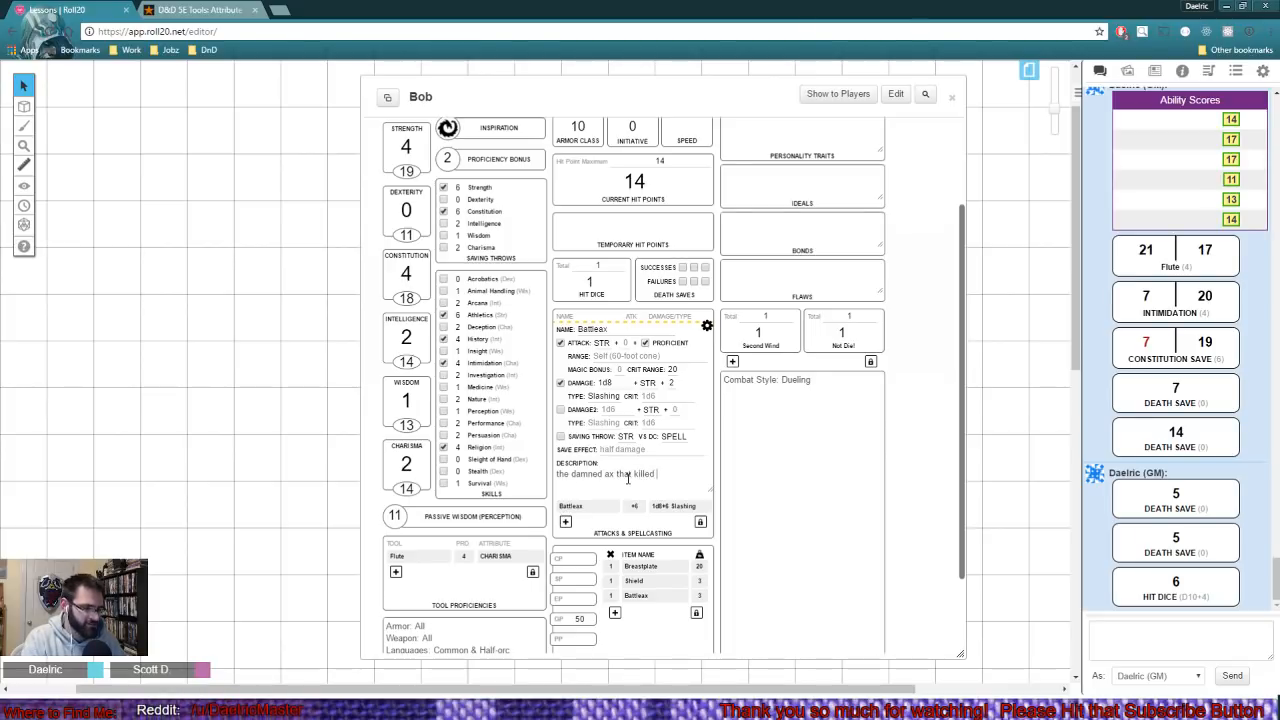
text(my daddy@)
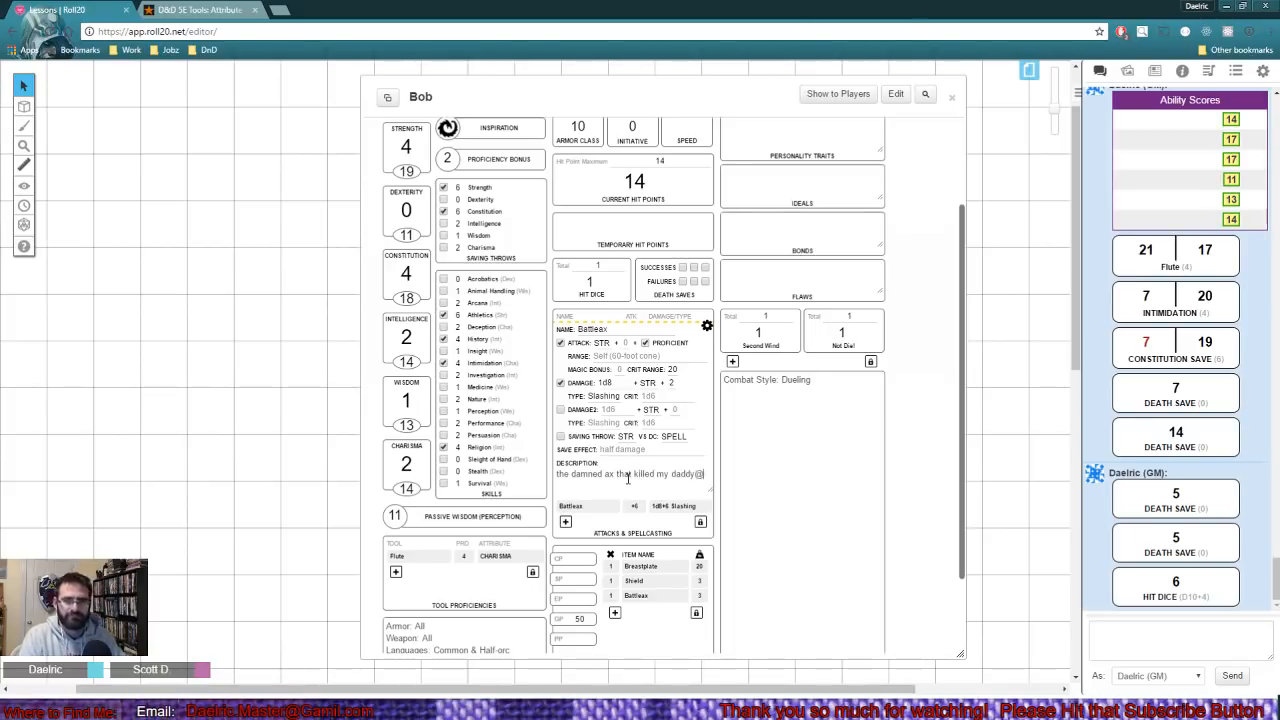
key(BackSpace)
text(!)
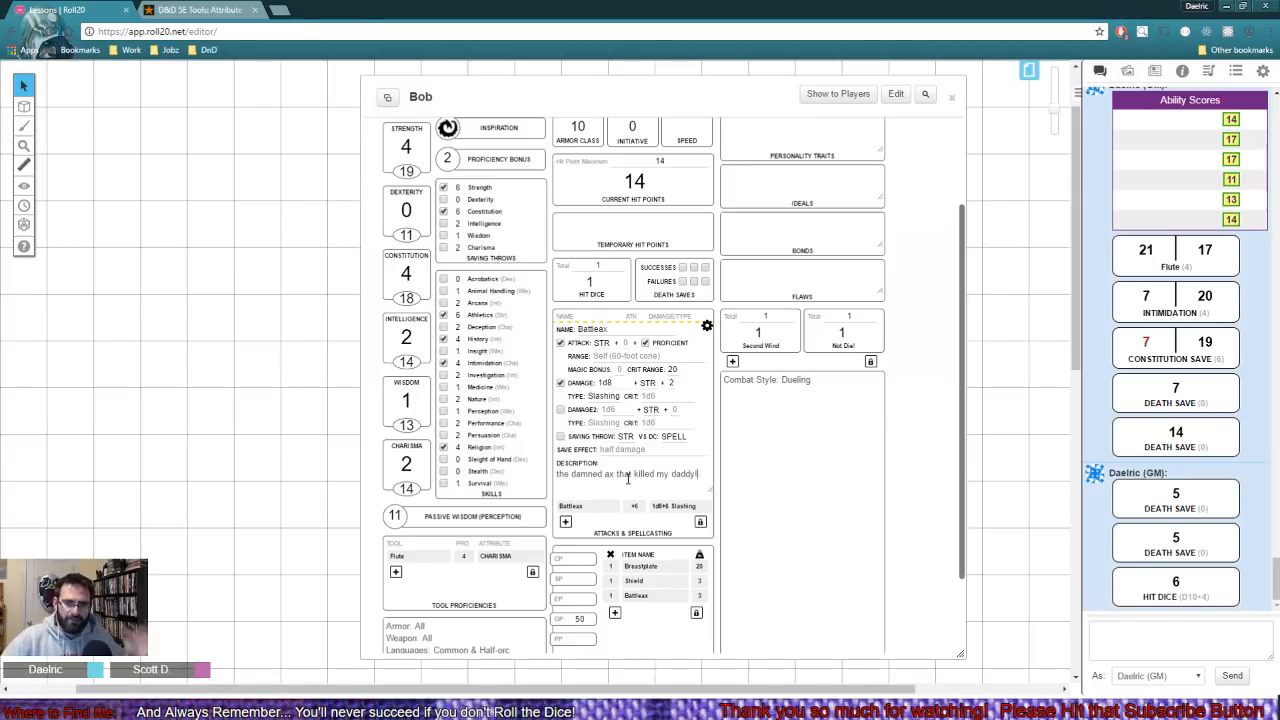
click(706, 327)
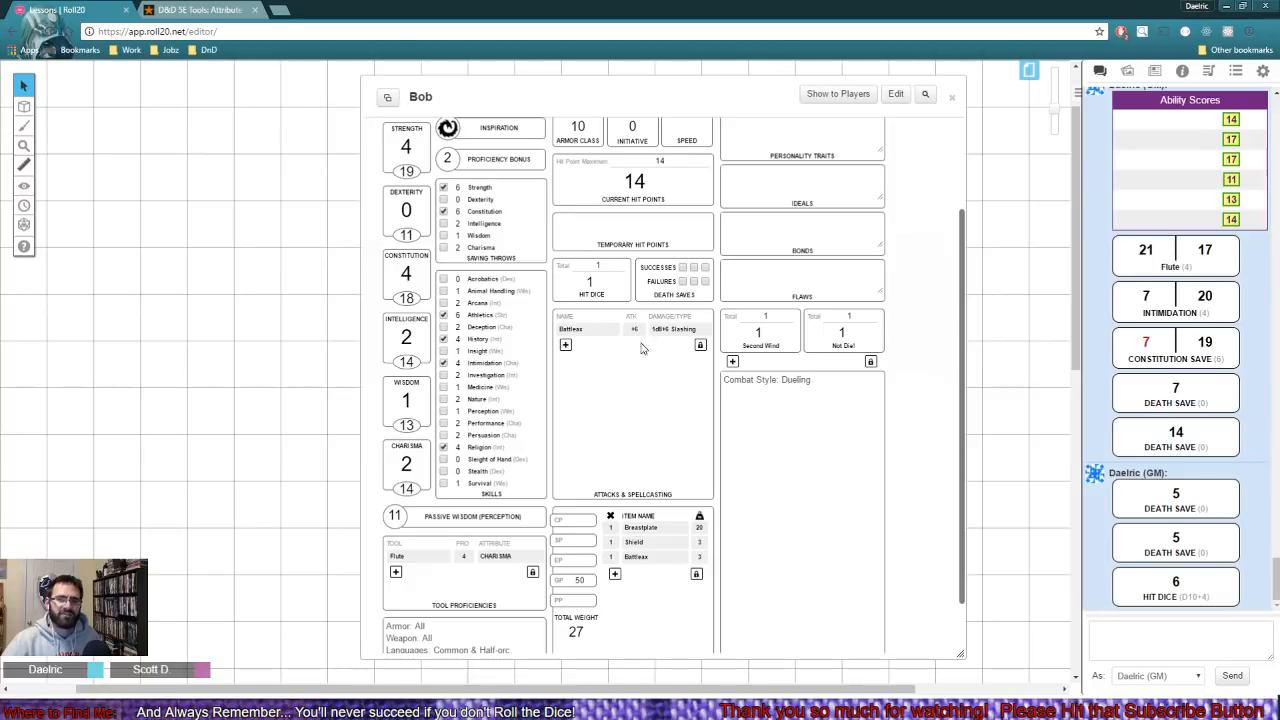
- Roll the Battleax attack and roll its damage from the attack result in the chat
click(588, 332)
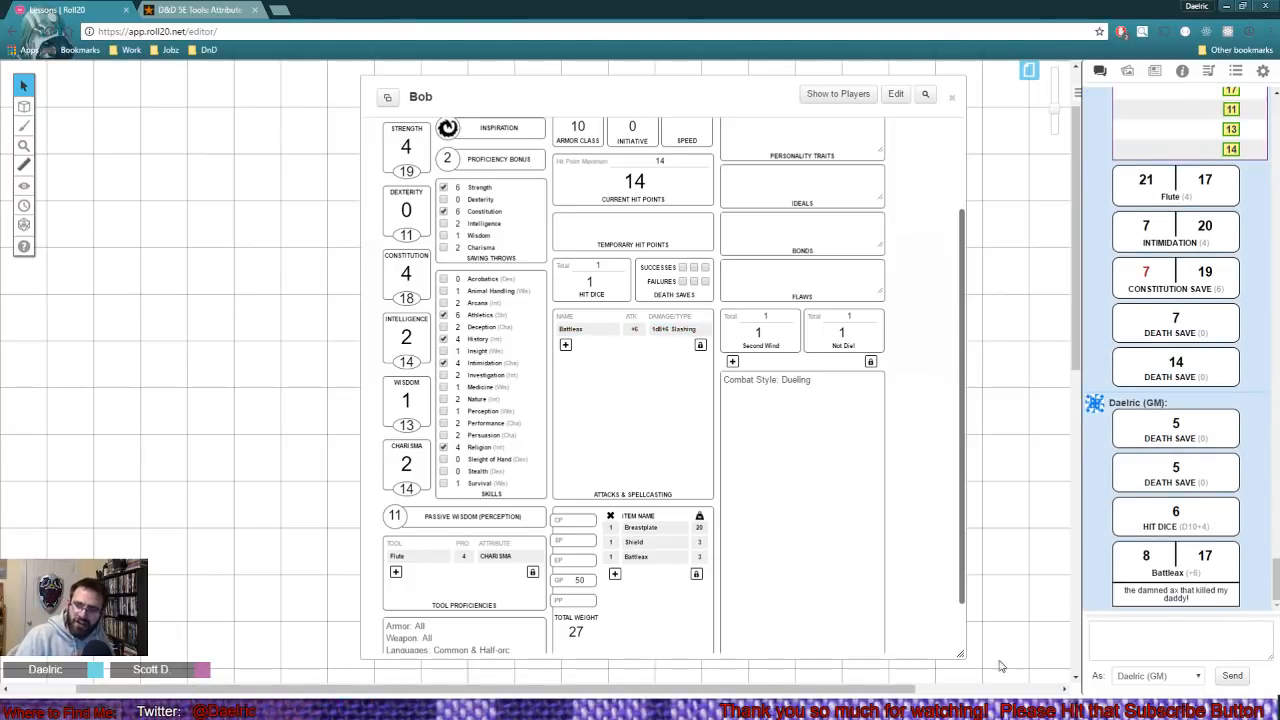
mouse_move(1149, 563)
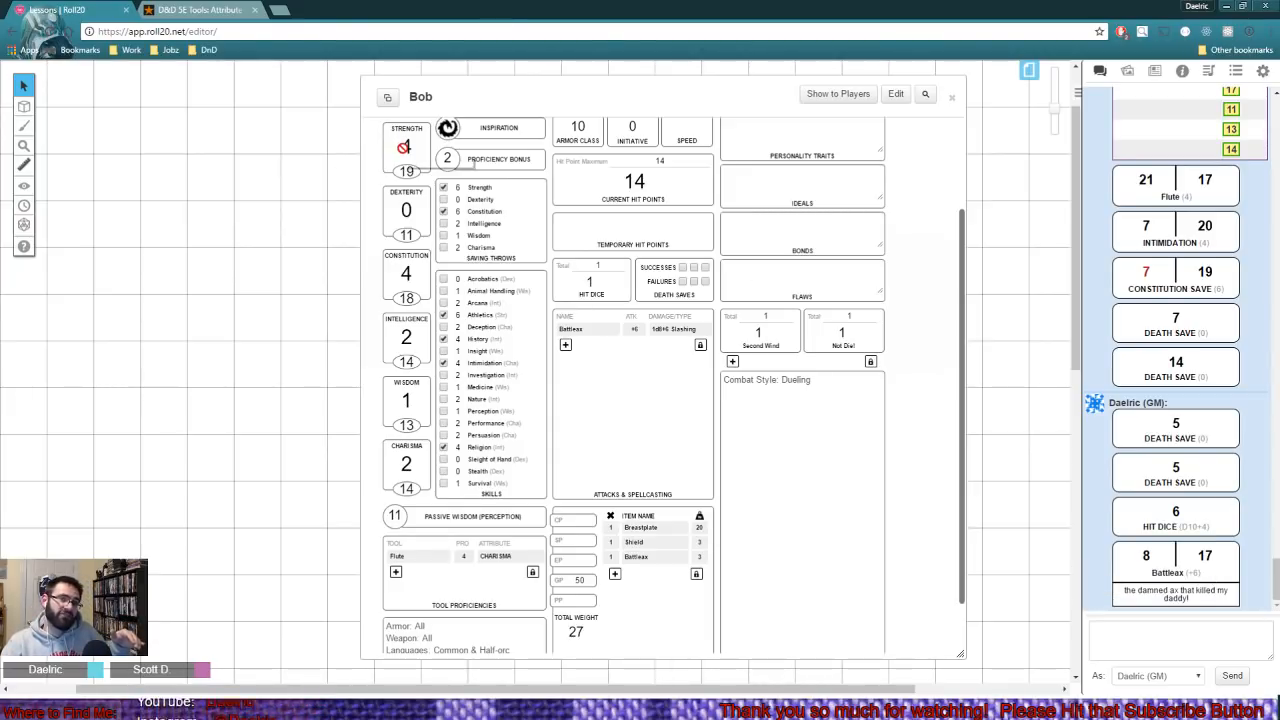
scroll(403, 147, up, 2)
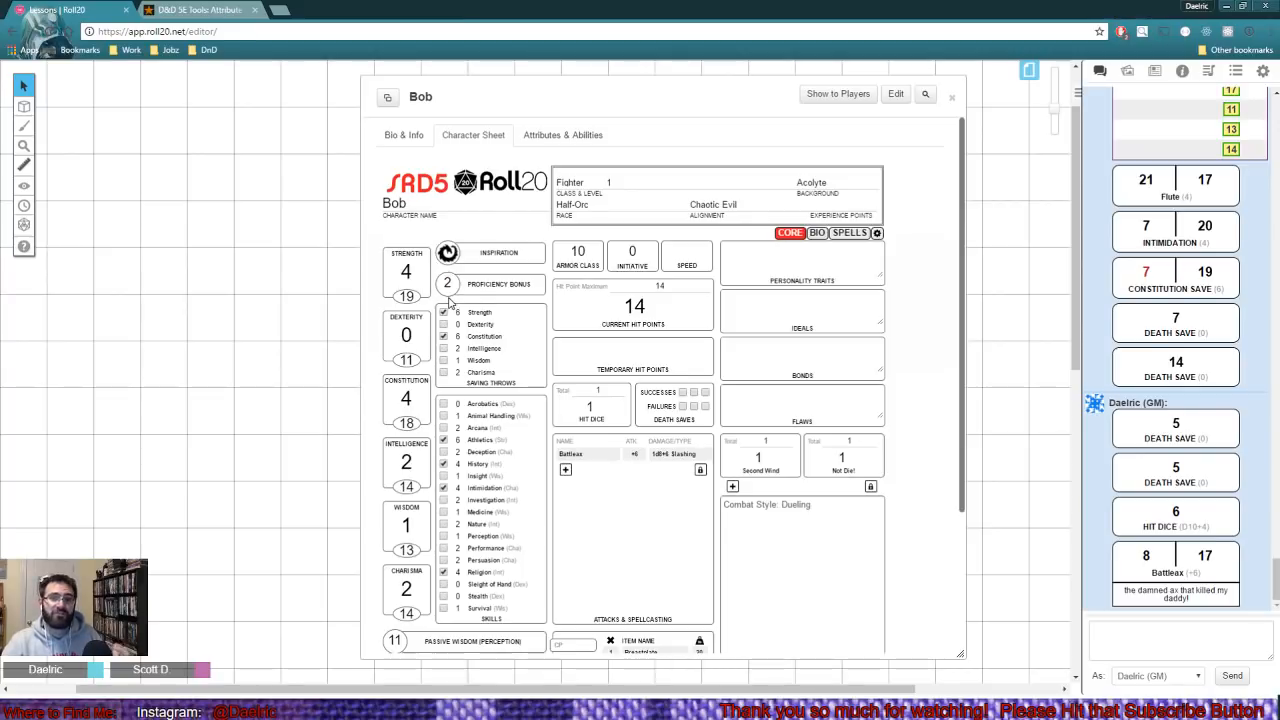
scroll(660, 380, down, 2)
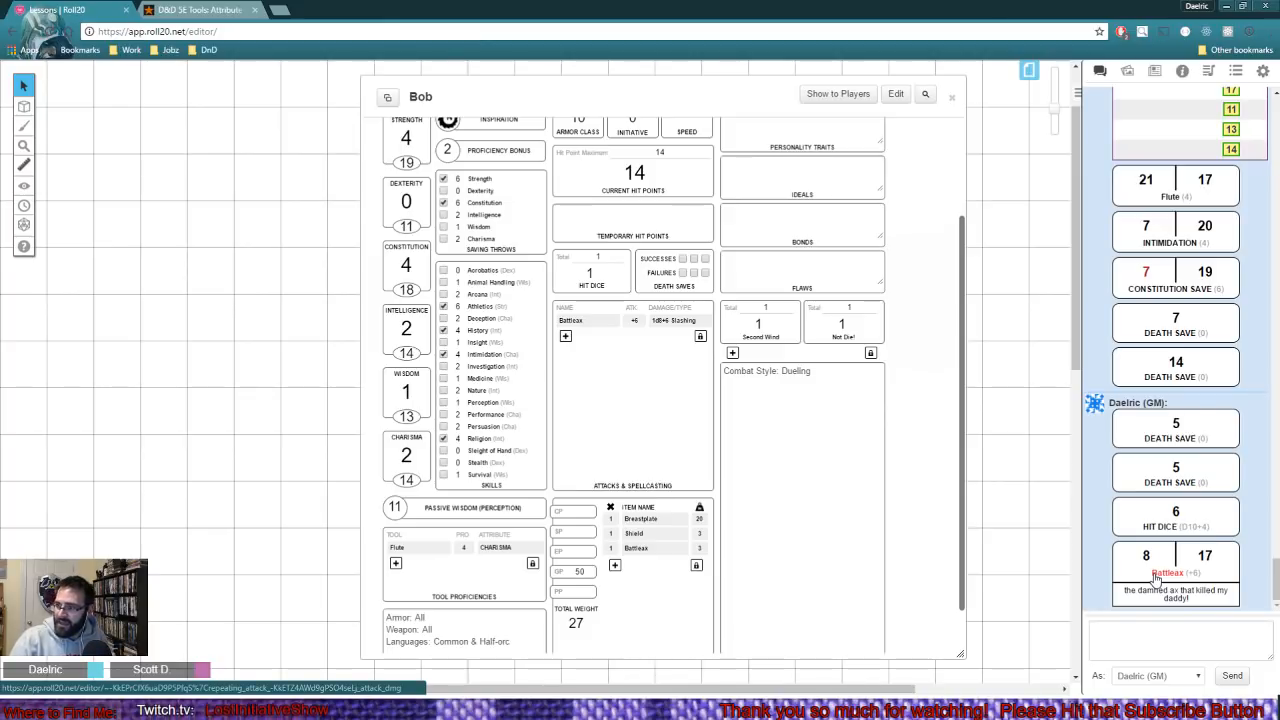
click(1155, 577)
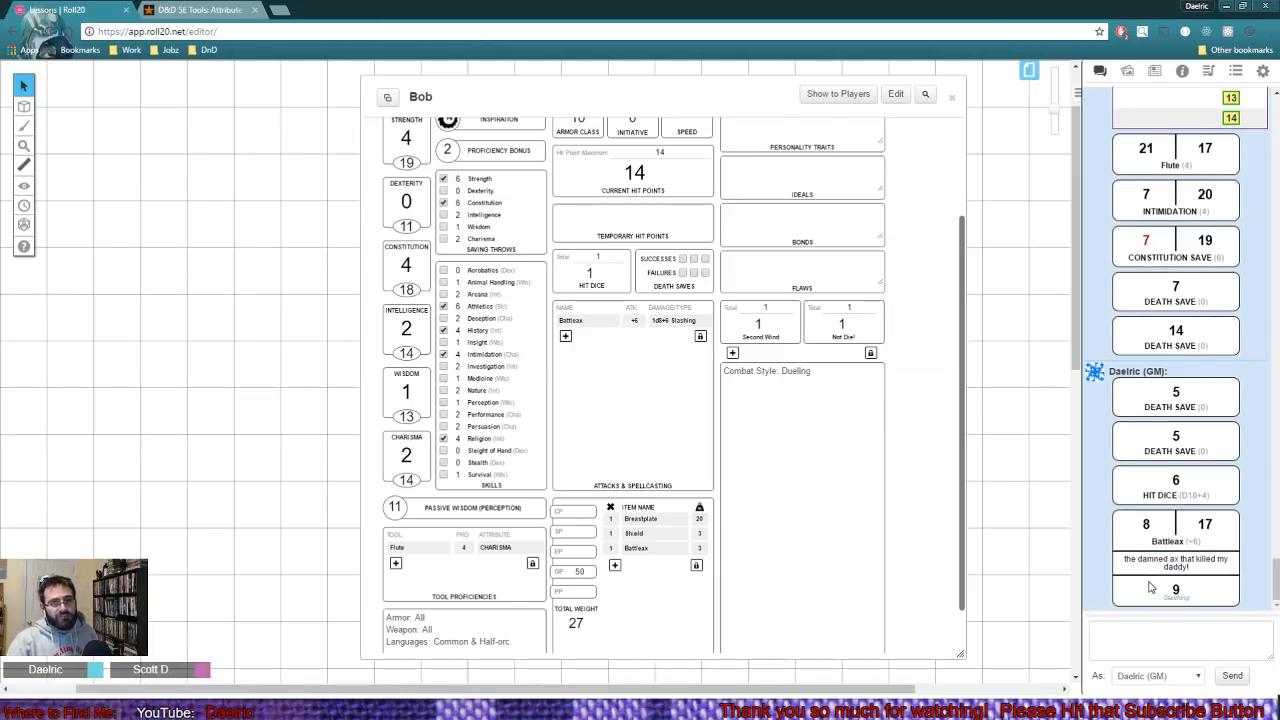
mouse_move(1180, 594)
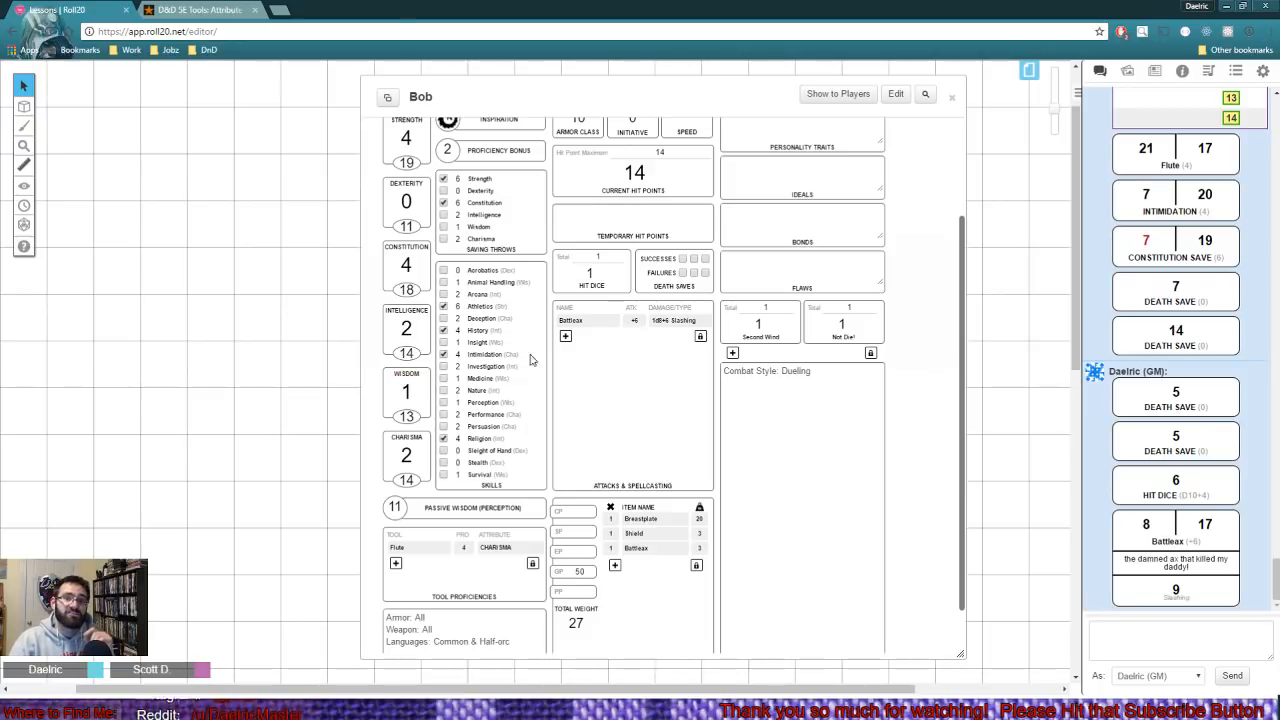
- Roll the Battleax attack repeatedly until it scores a critical hit
click(576, 328)
click(576, 328)
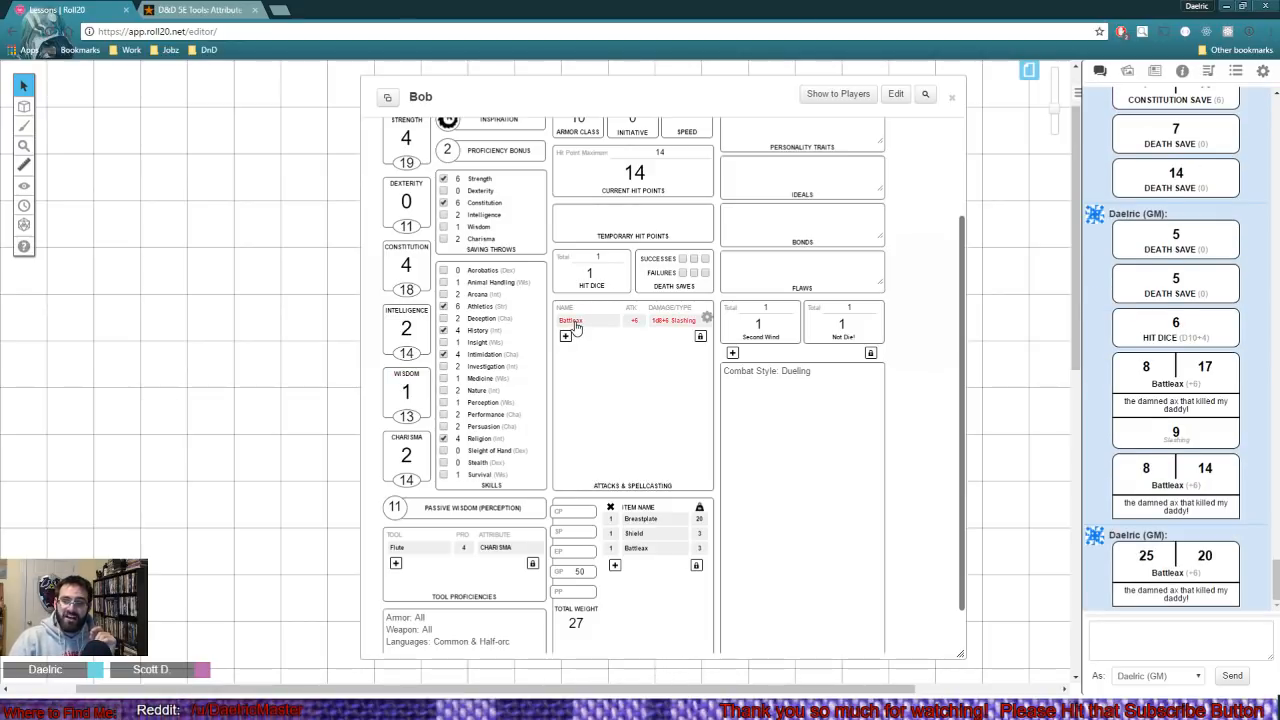
click(576, 328)
click(576, 328)
click(576, 328)
click(576, 328)
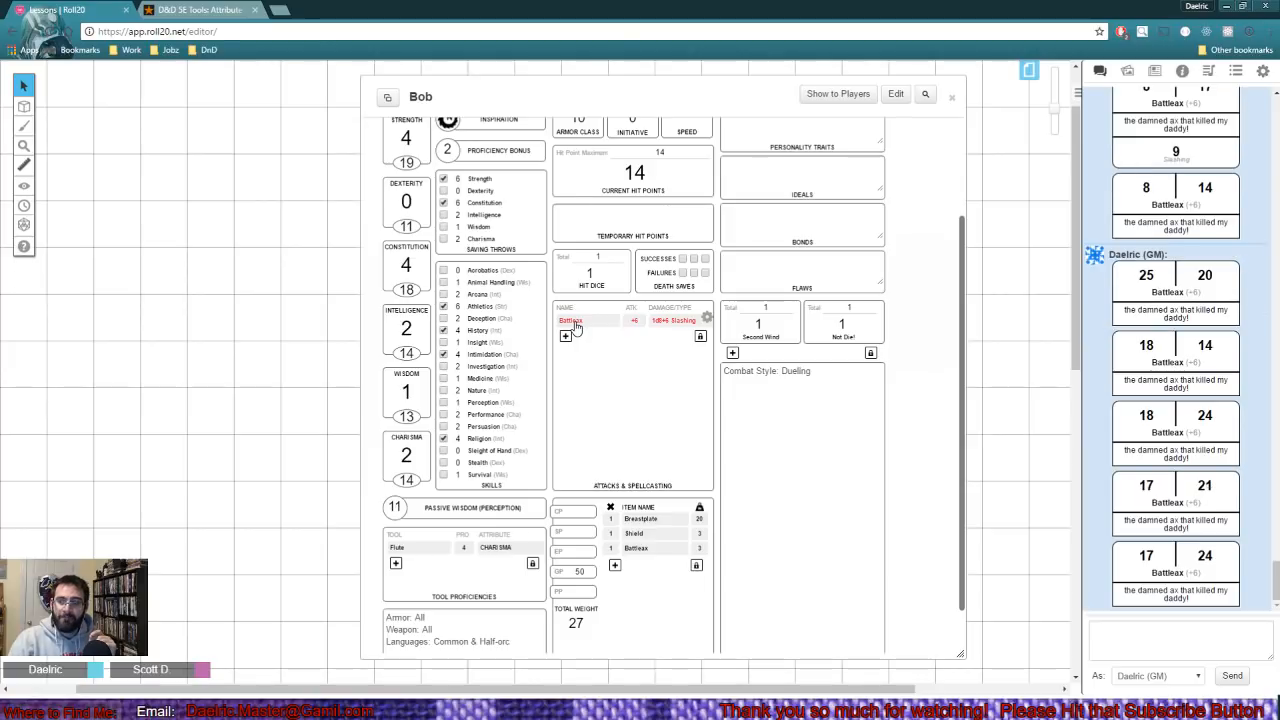
click(576, 328)
click(576, 328)
click(576, 328)
click(576, 328)
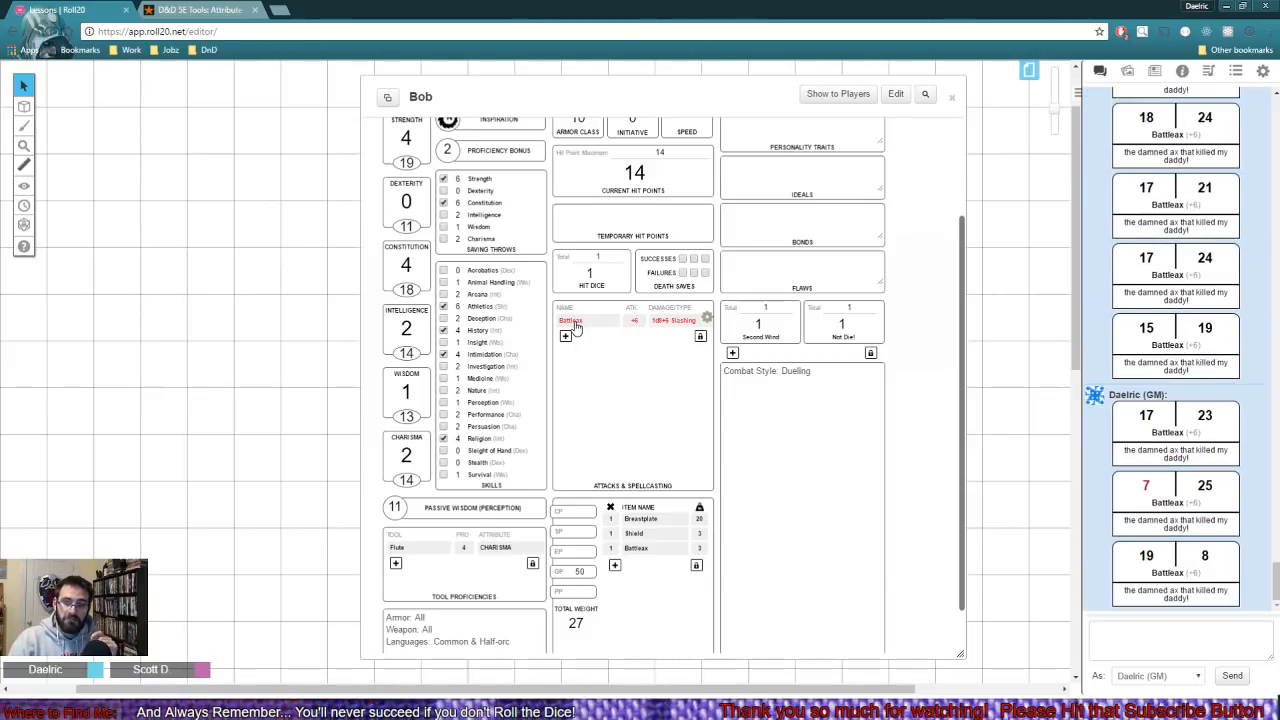
click(576, 328)
click(576, 328)
click(576, 328)
click(576, 328)
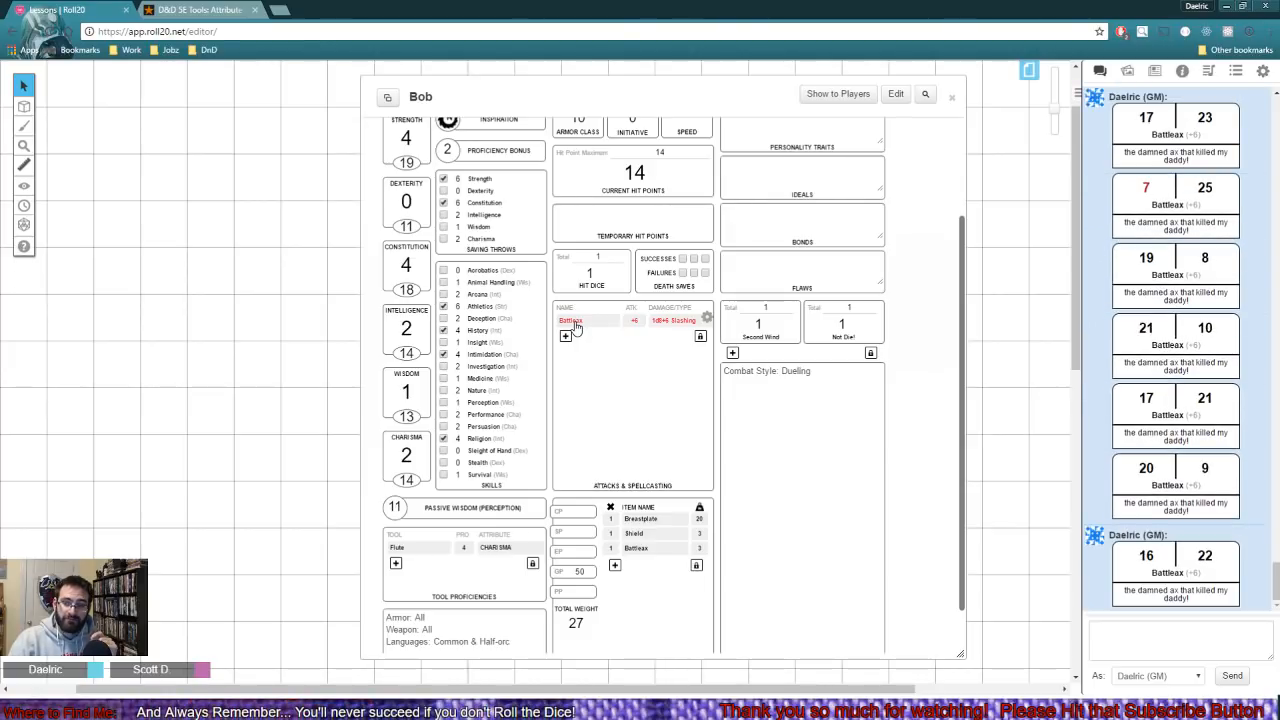
click(576, 328)
click(576, 328)
click(576, 328)
click(576, 328)
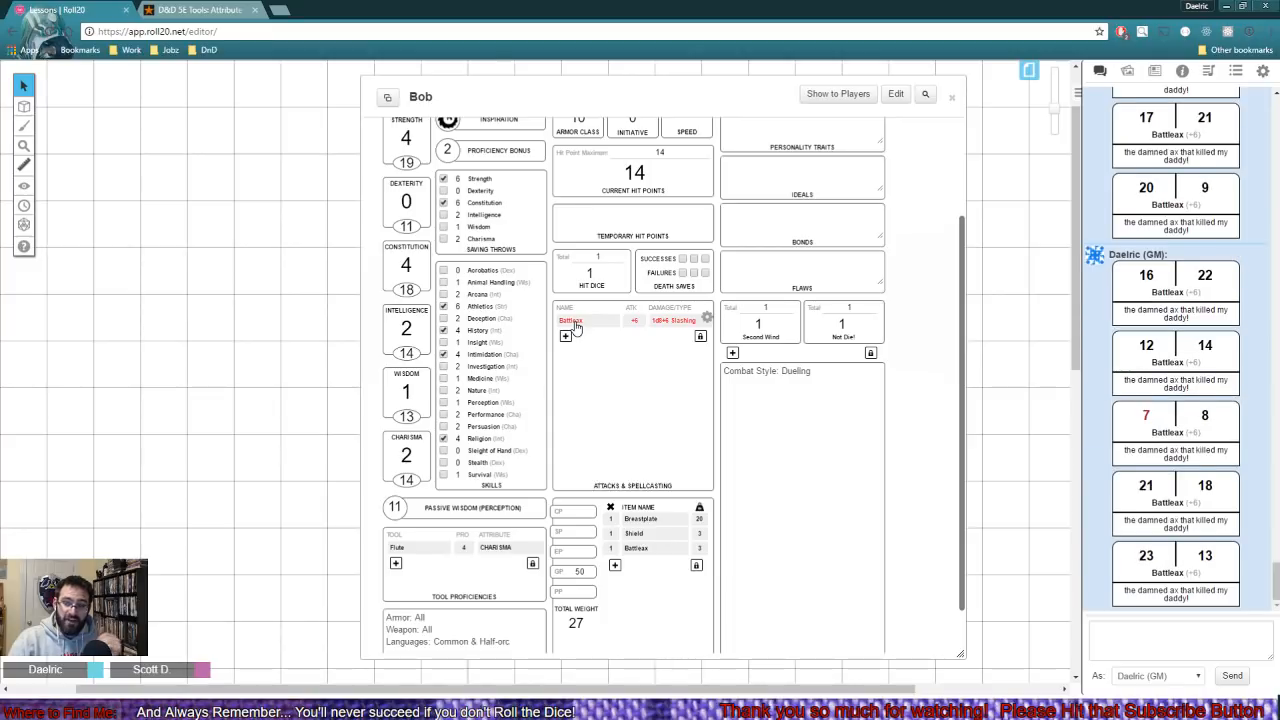
click(576, 328)
click(576, 328)
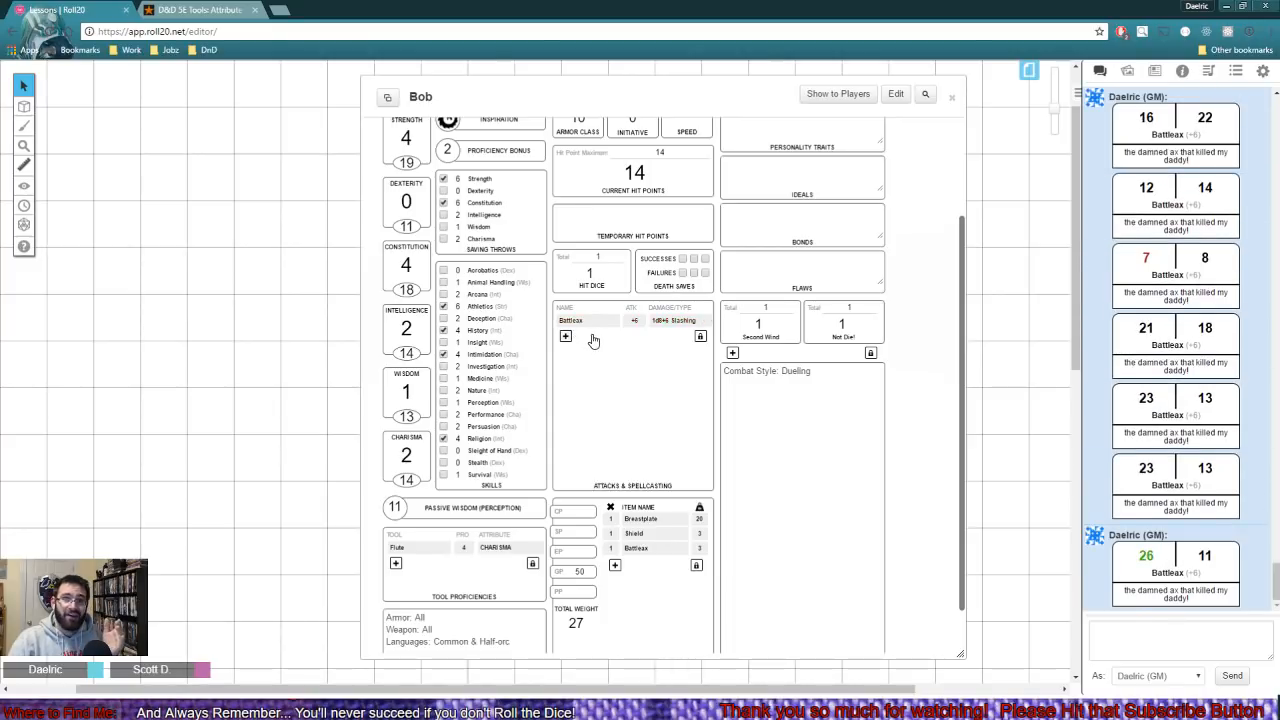
- Roll the critical damage from the latest Battleax result in the chat and inspect the roll's breakdown
mouse_move(1148, 565)
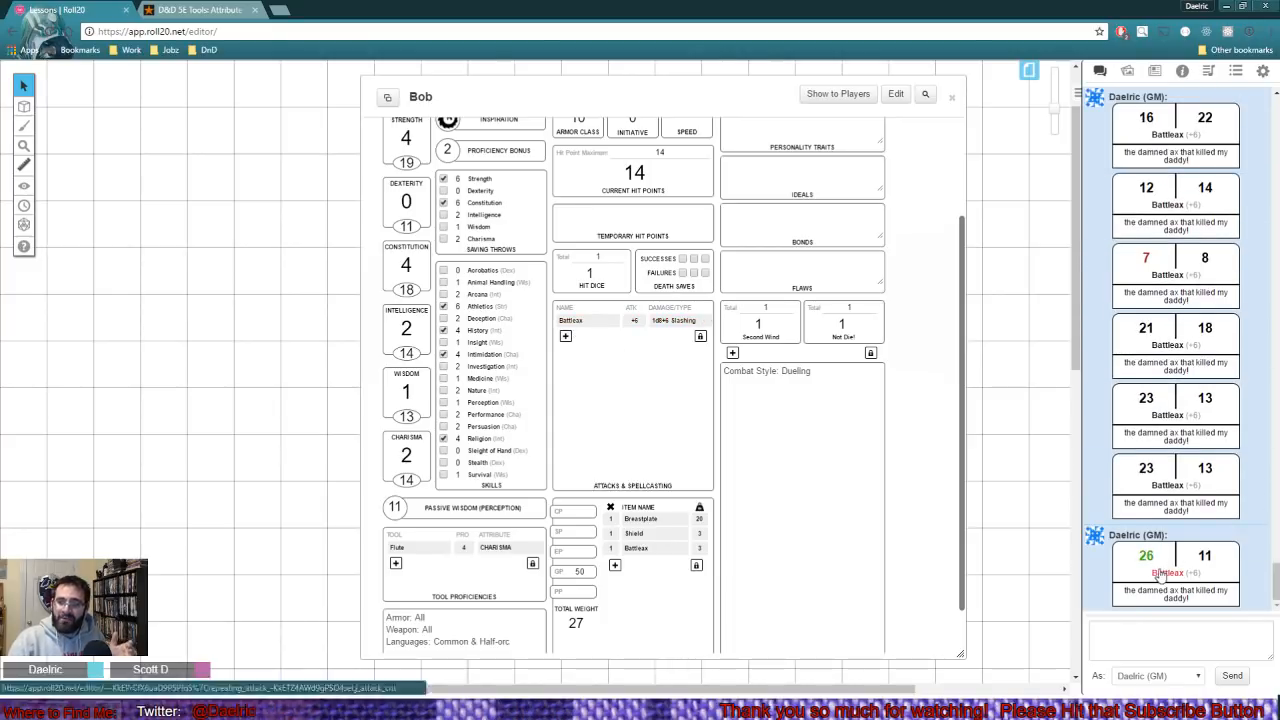
click(1158, 573)
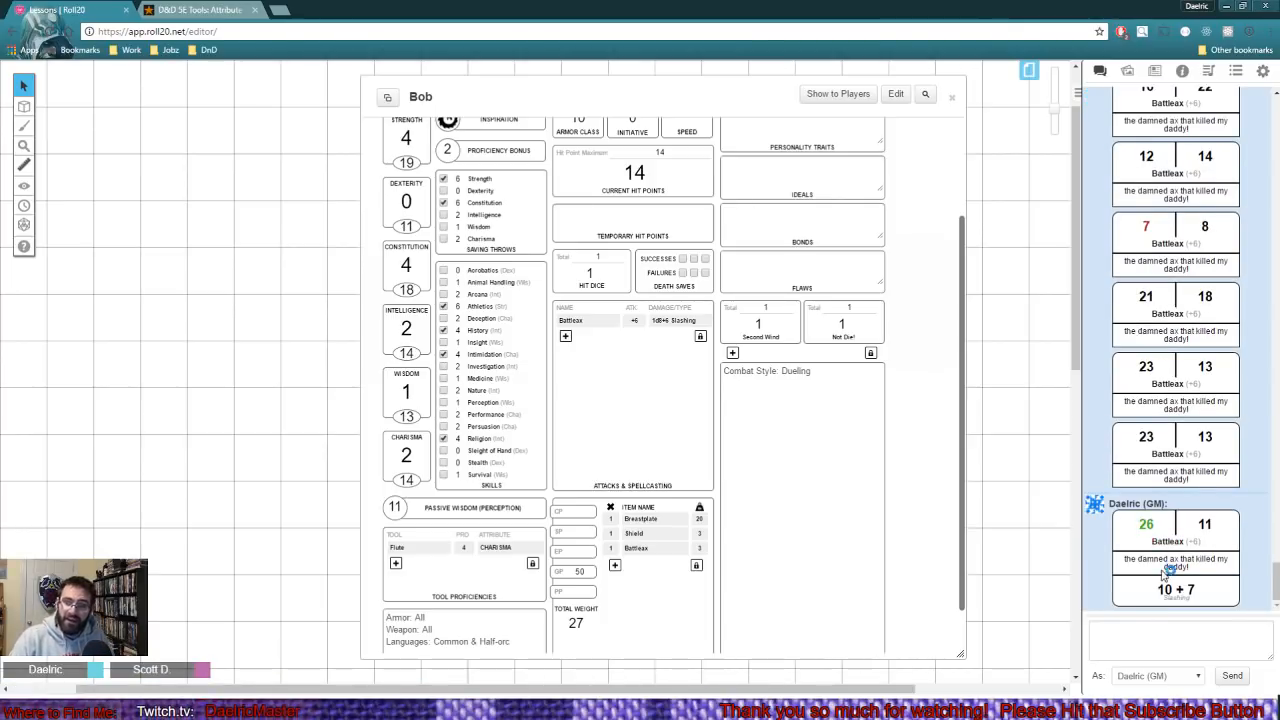
mouse_move(1167, 592)
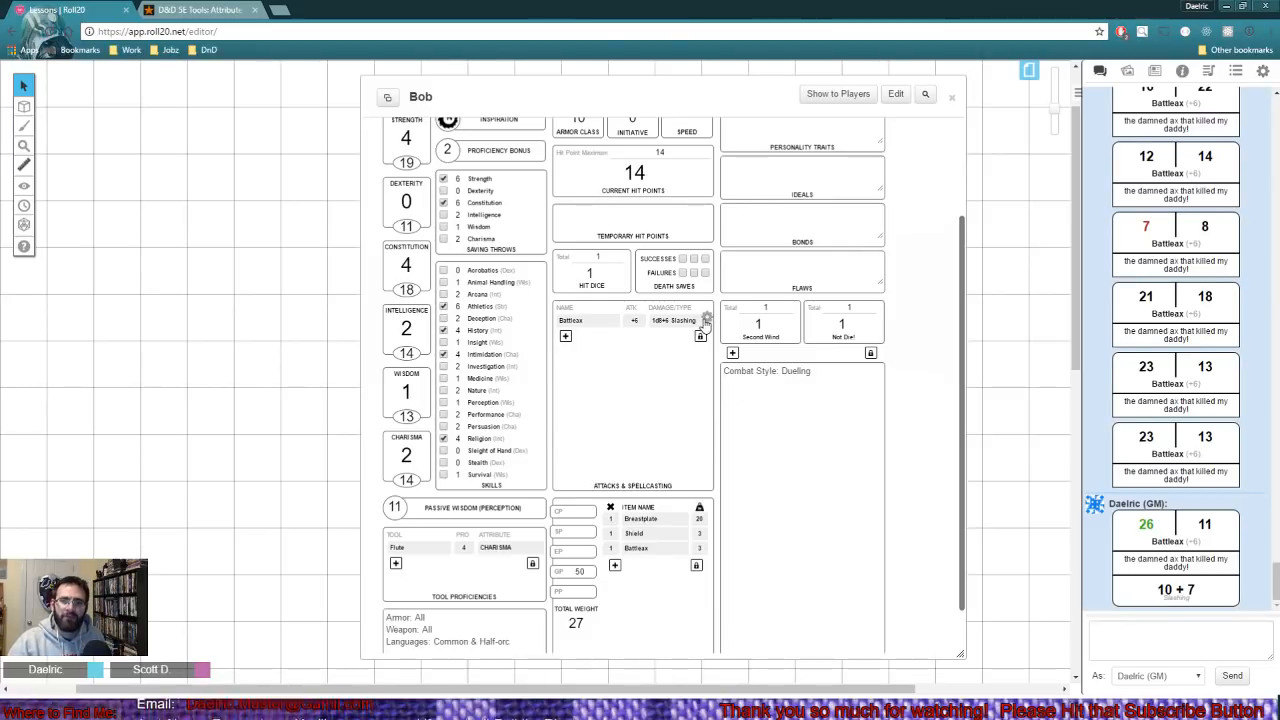
- Set the Battleax's crit damage to 1d8 and test it with an attack and damage roll
click(706, 321)
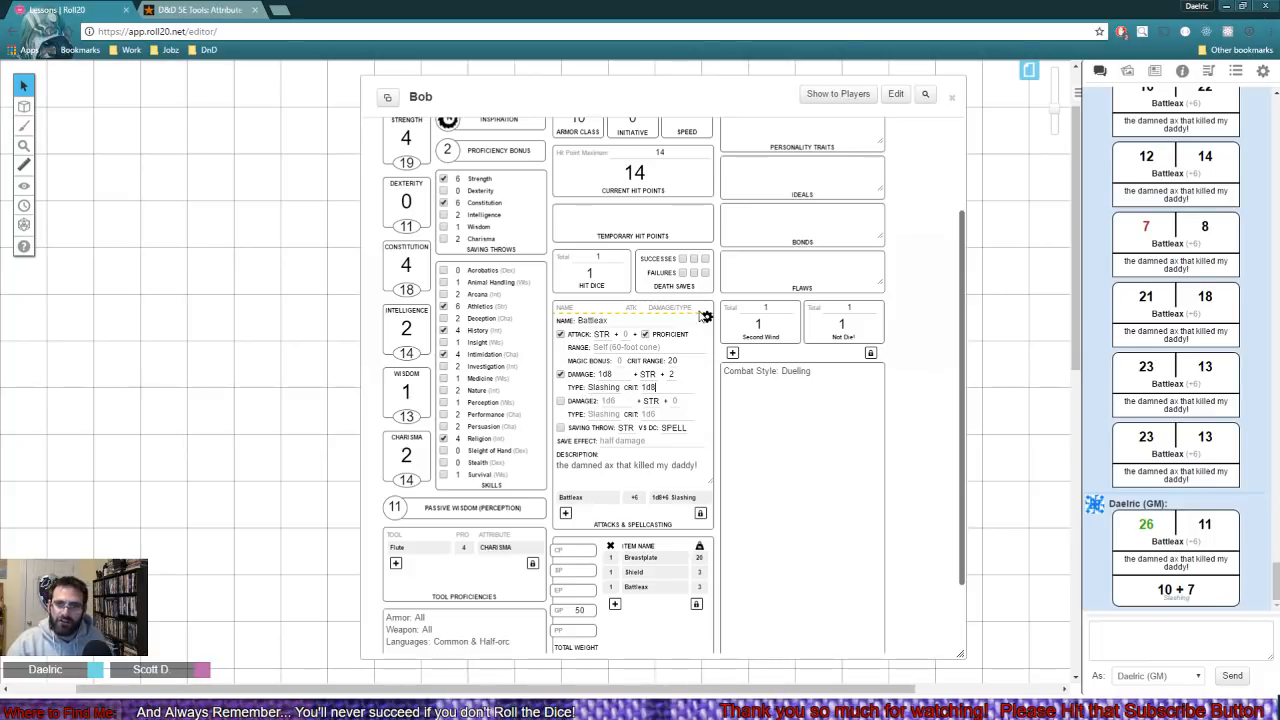
click(706, 321)
click(588, 326)
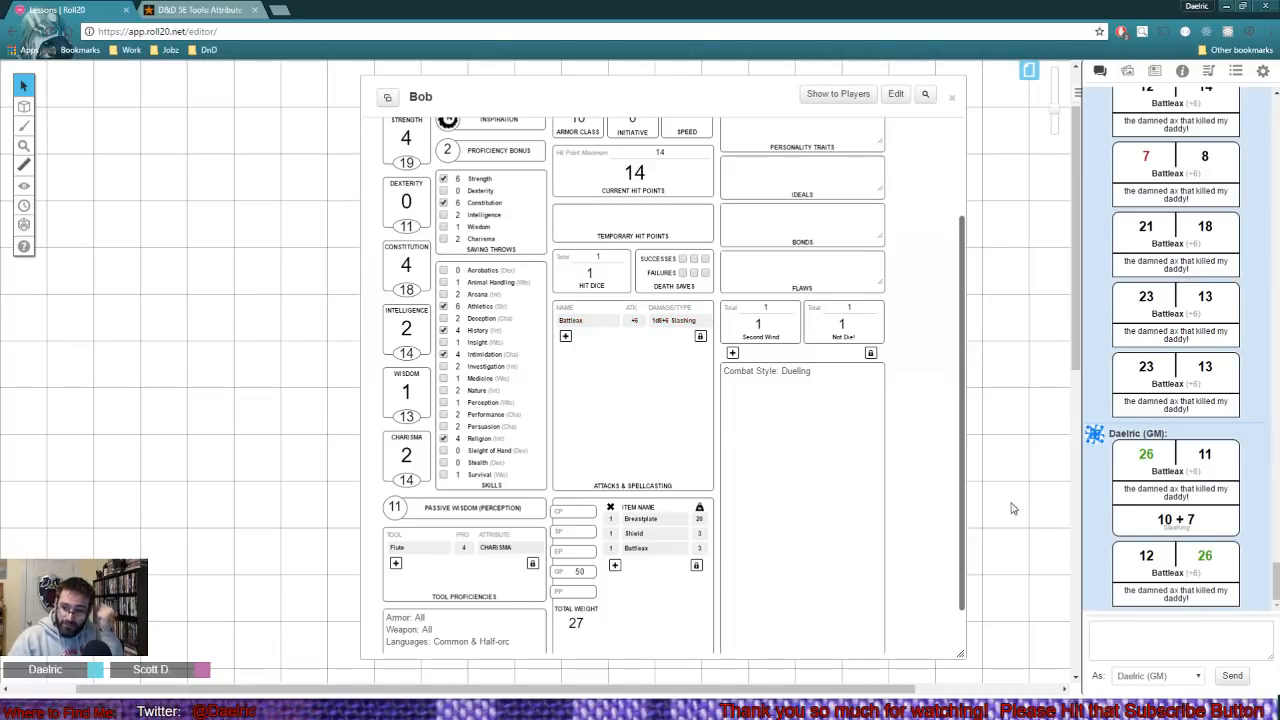
click(1183, 574)
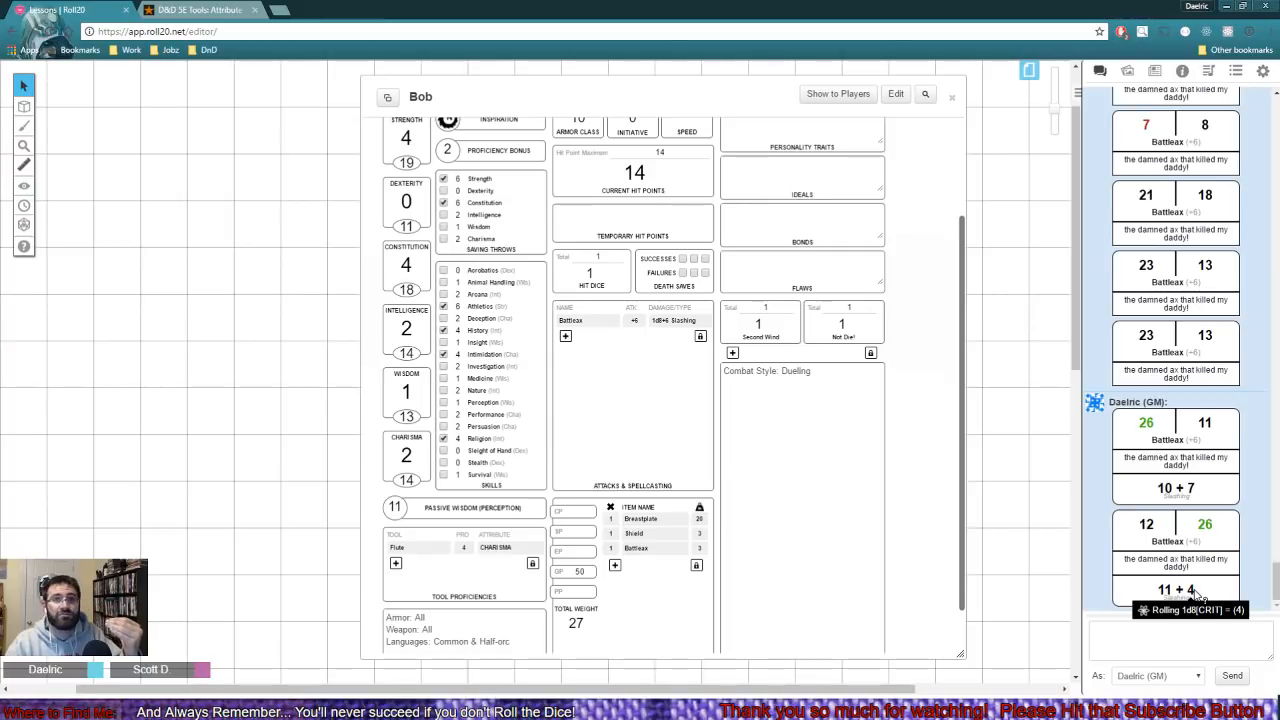
- Set the Battleax's crit damage to 2d8 and roll the attack ten times to get a critical hit
click(707, 317)
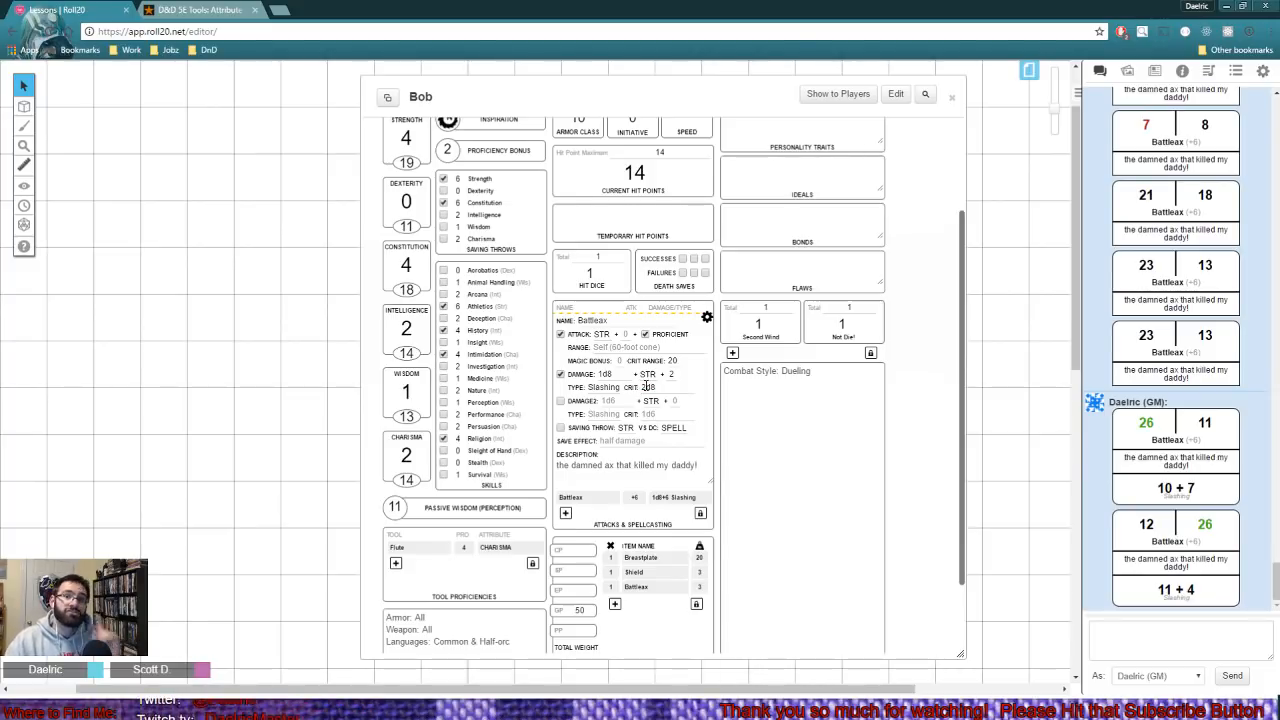
click(707, 318)
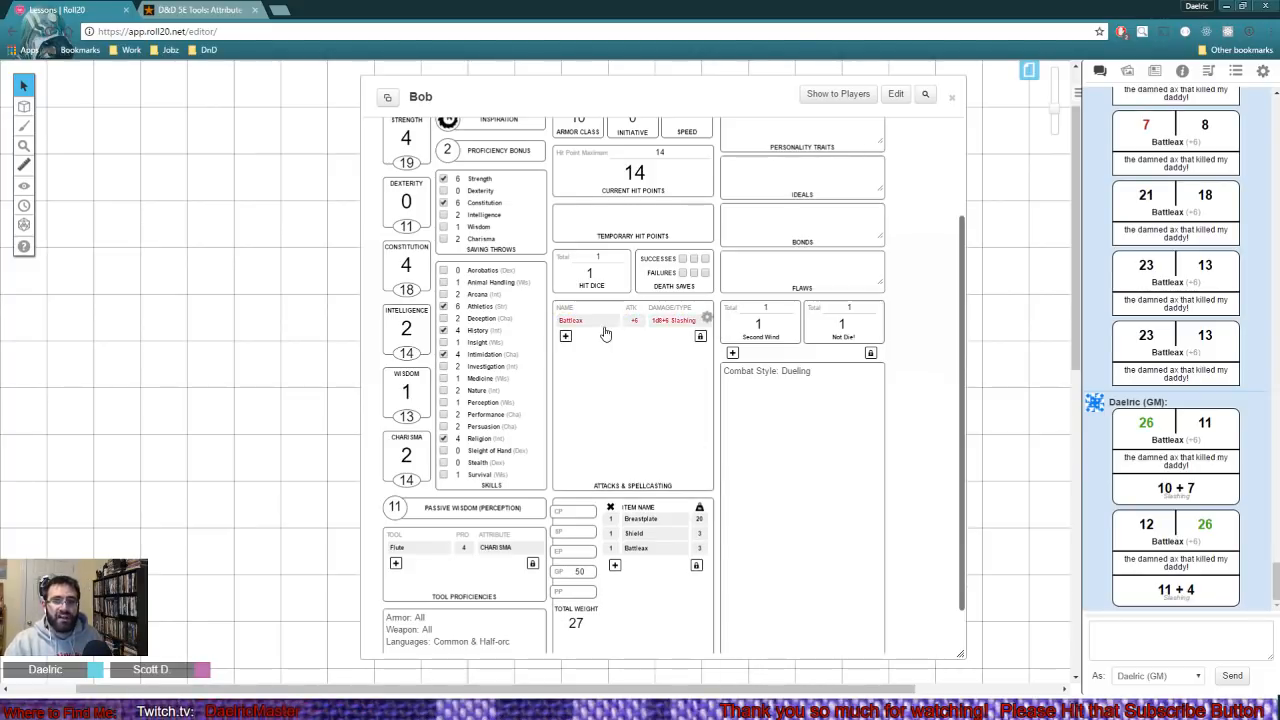
click(604, 330)
click(604, 330)
click(604, 330)
click(604, 330)
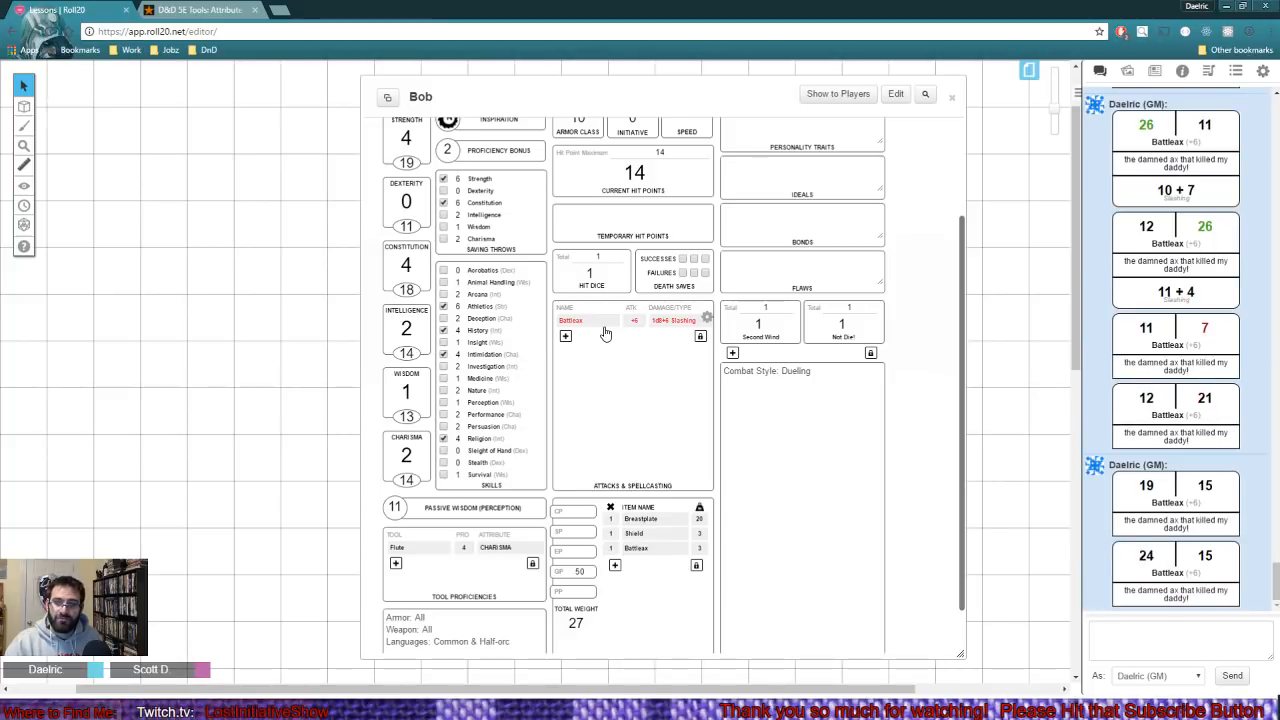
click(604, 330)
click(604, 330)
click(604, 330)
click(604, 330)
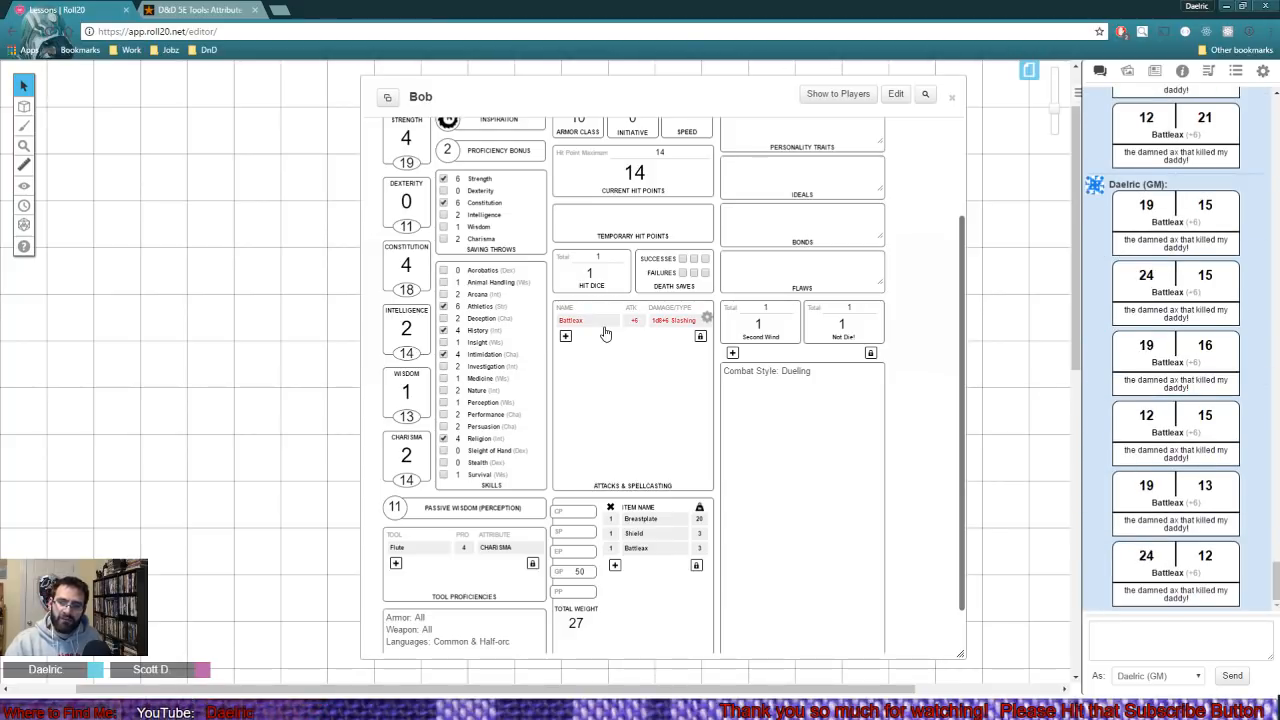
click(604, 330)
click(604, 330)
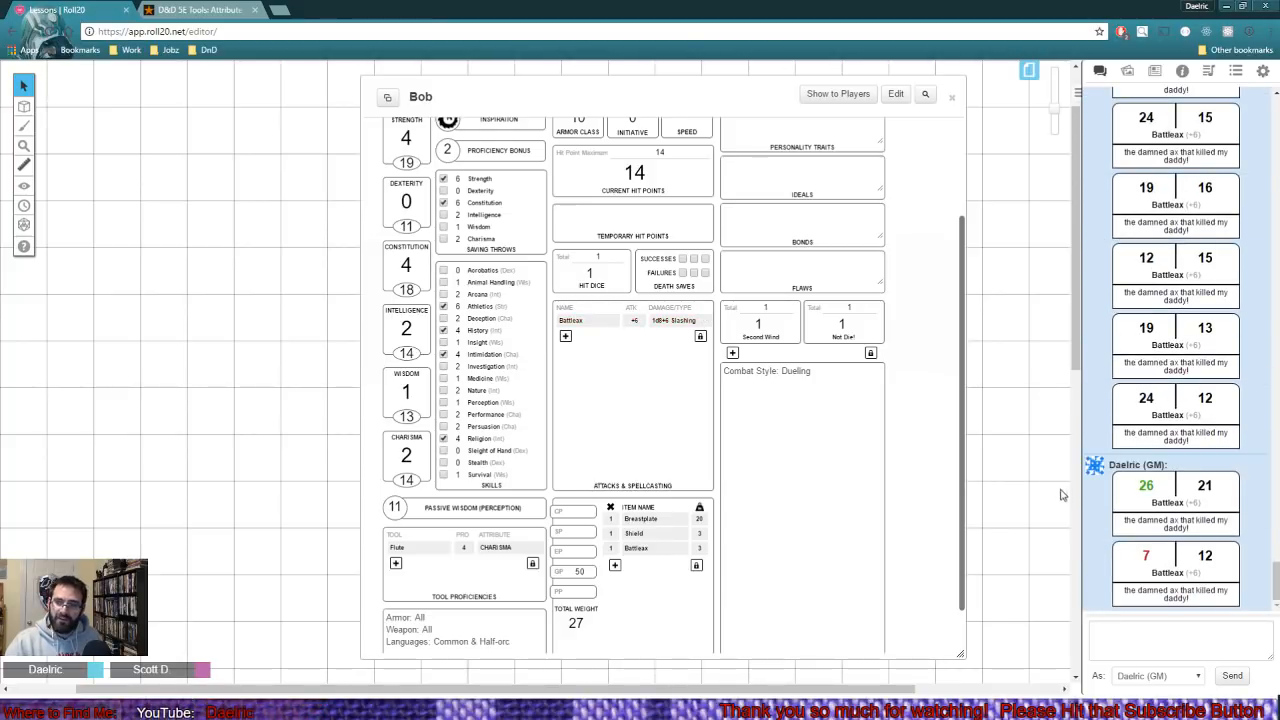
- Roll damage for the critical Battleax hit in the chat, inspect its breakdown, and return to the start of Bob's sheet
click(1157, 504)
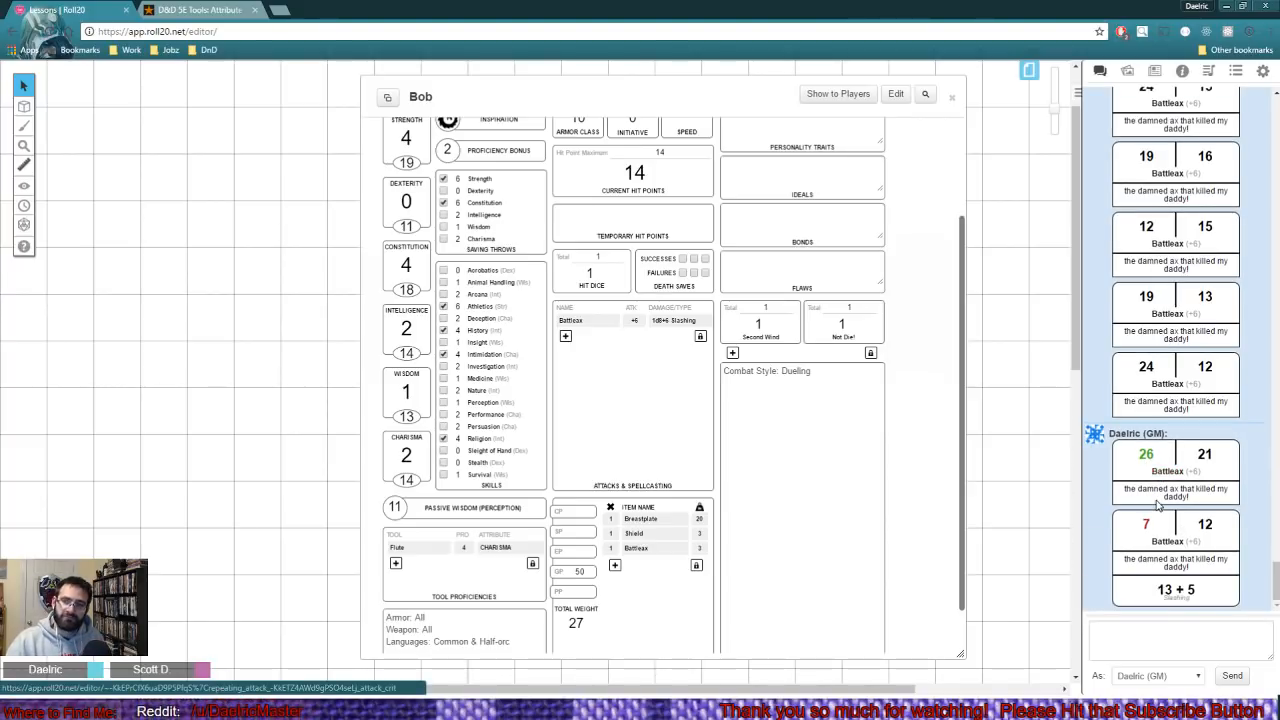
mouse_move(1170, 593)
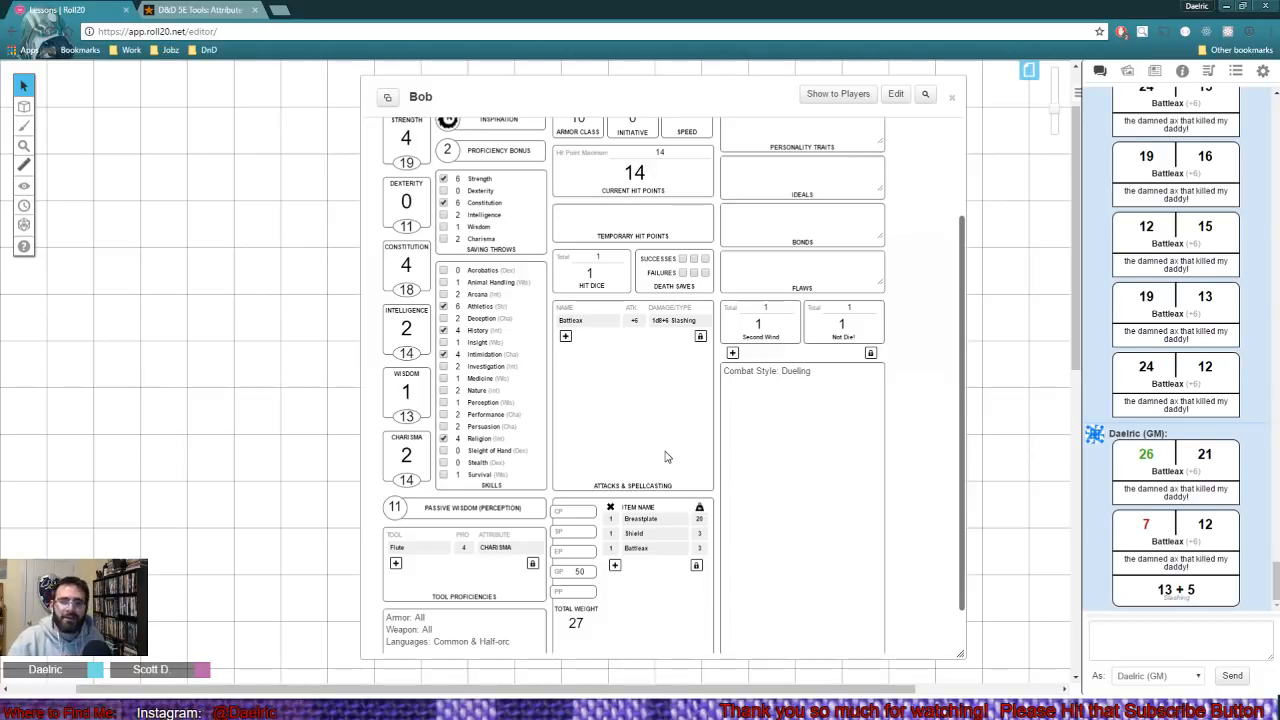
scroll(665, 457, up, 3)
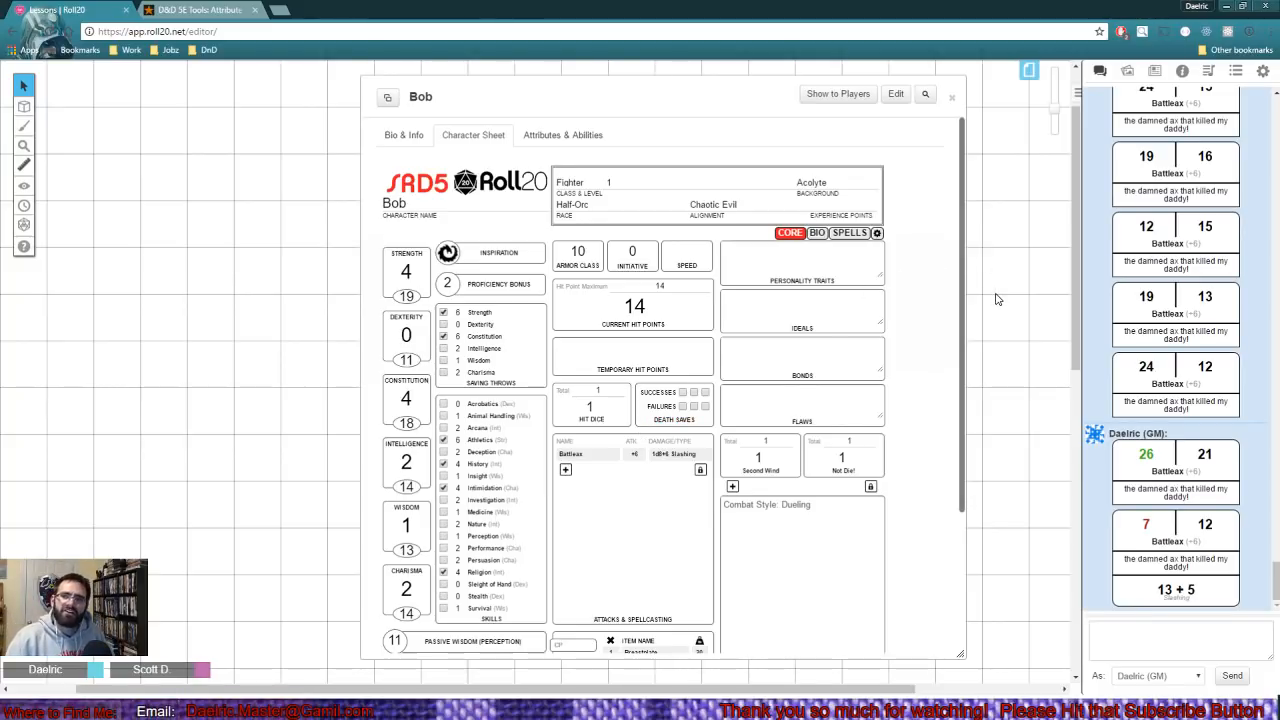
- Look through the journal, return to the chat, and close Bob's character sheet
click(1127, 71)
click(1154, 71)
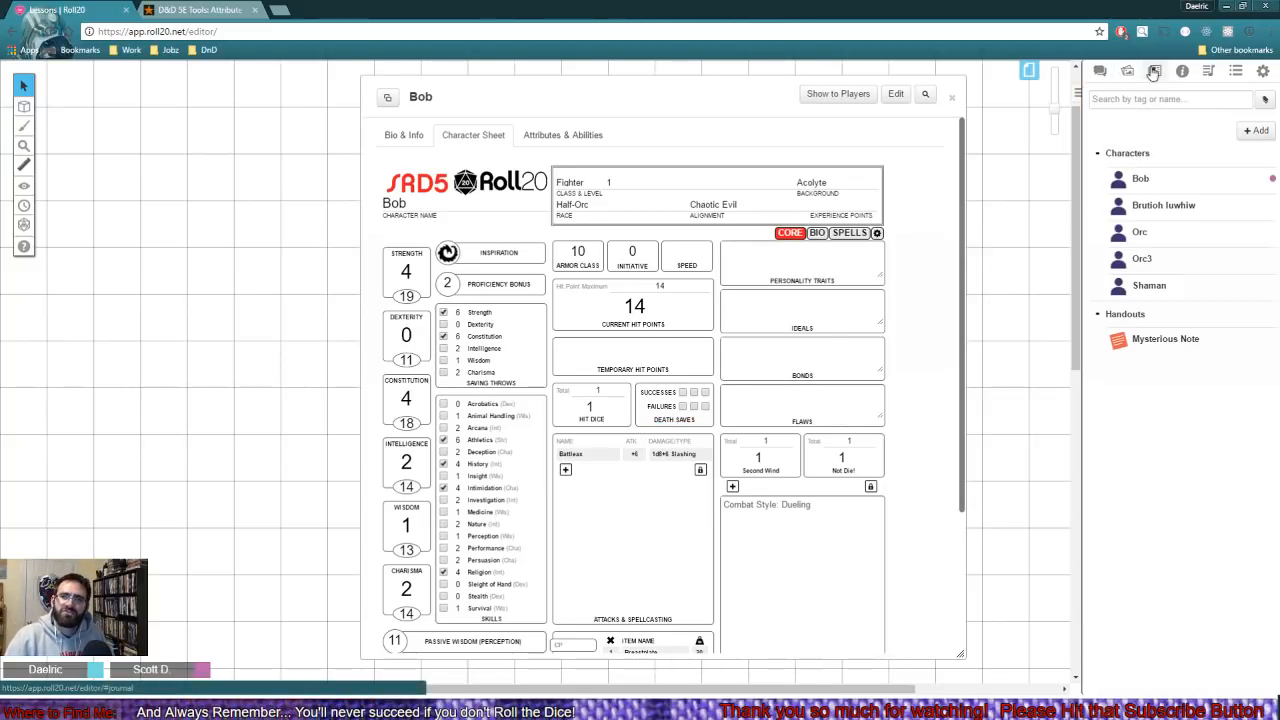
click(1127, 71)
click(1100, 71)
click(951, 97)
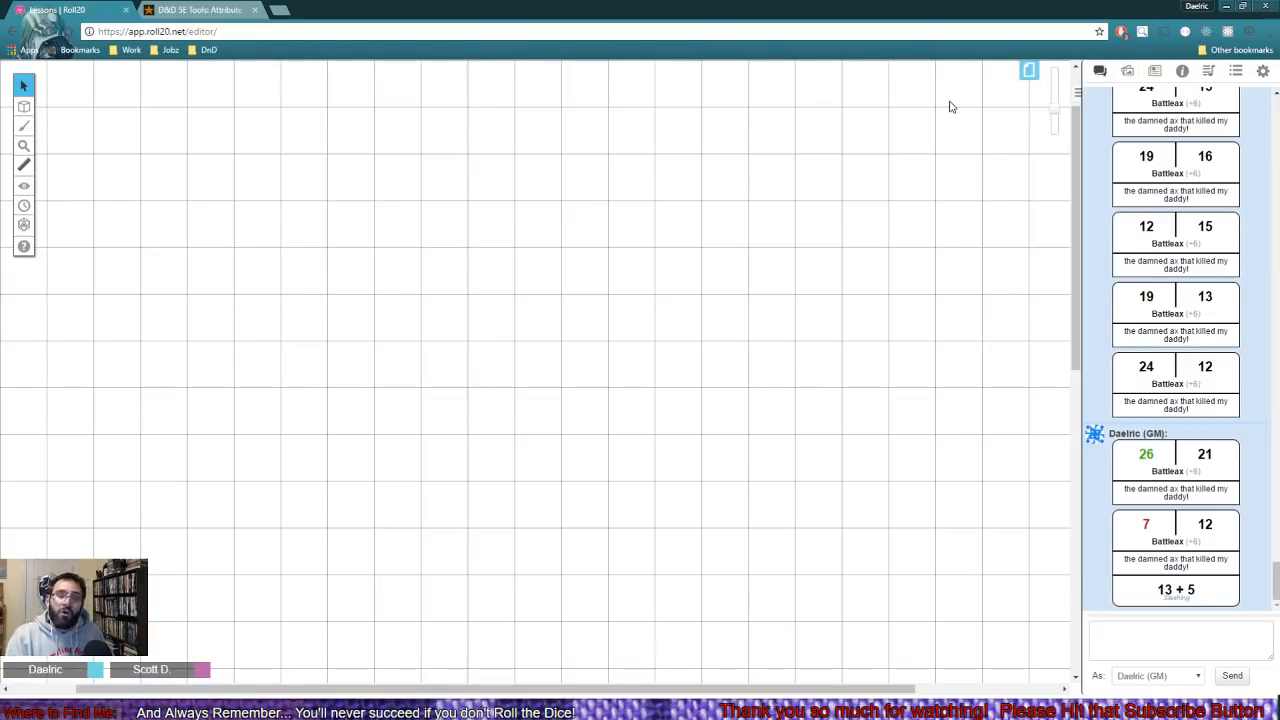
- In My Settings, enable window popouts for characters and disable the option again
click(1262, 71)
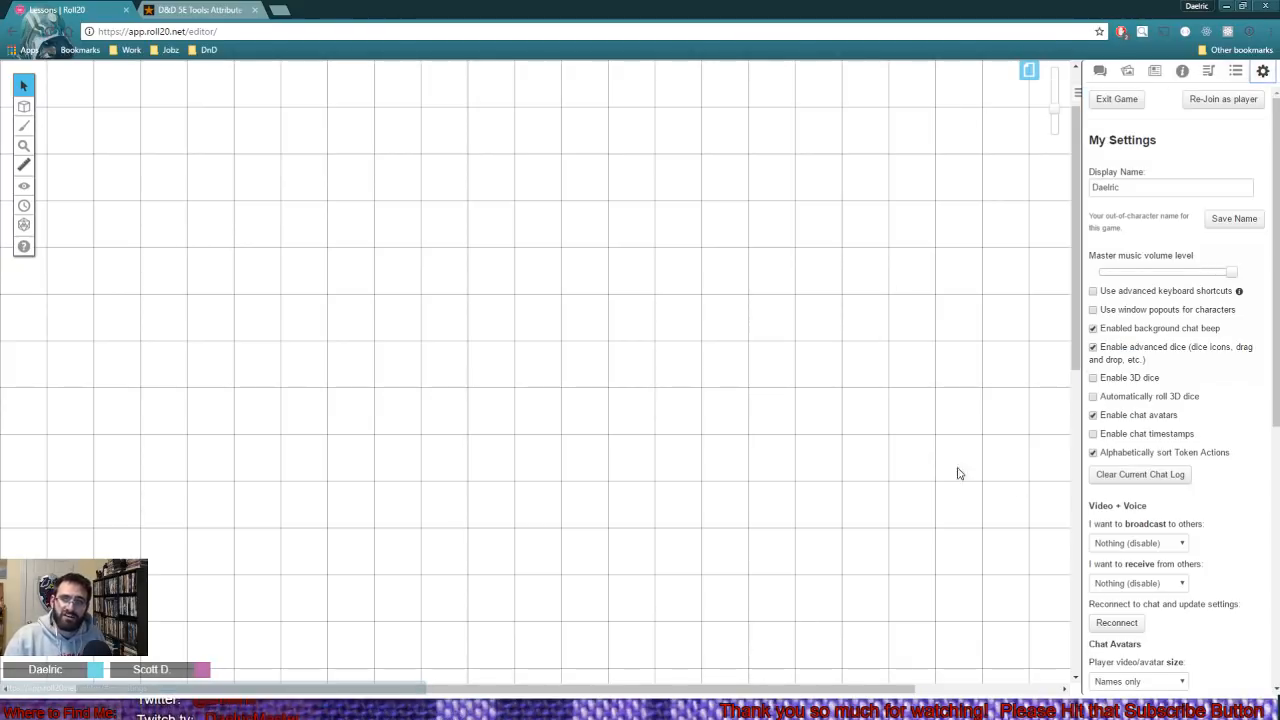
drag(1110, 312, 1230, 318)
click(1140, 318)
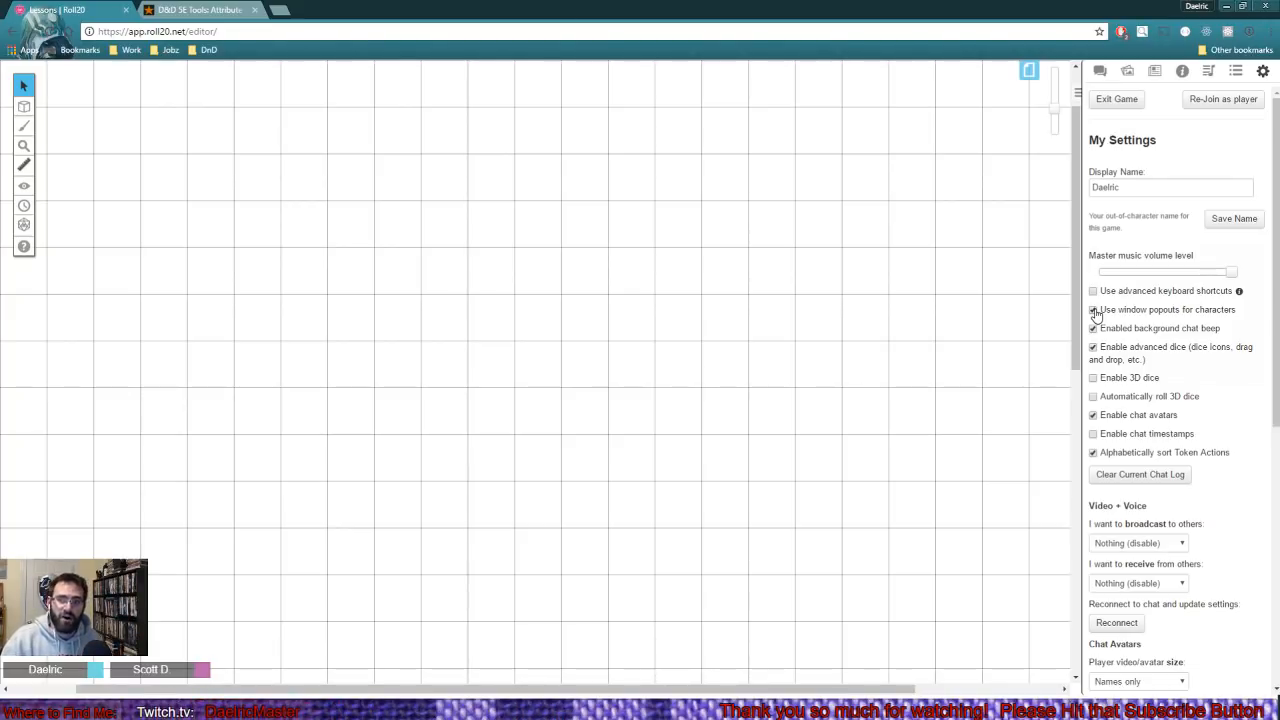
click(1093, 310)
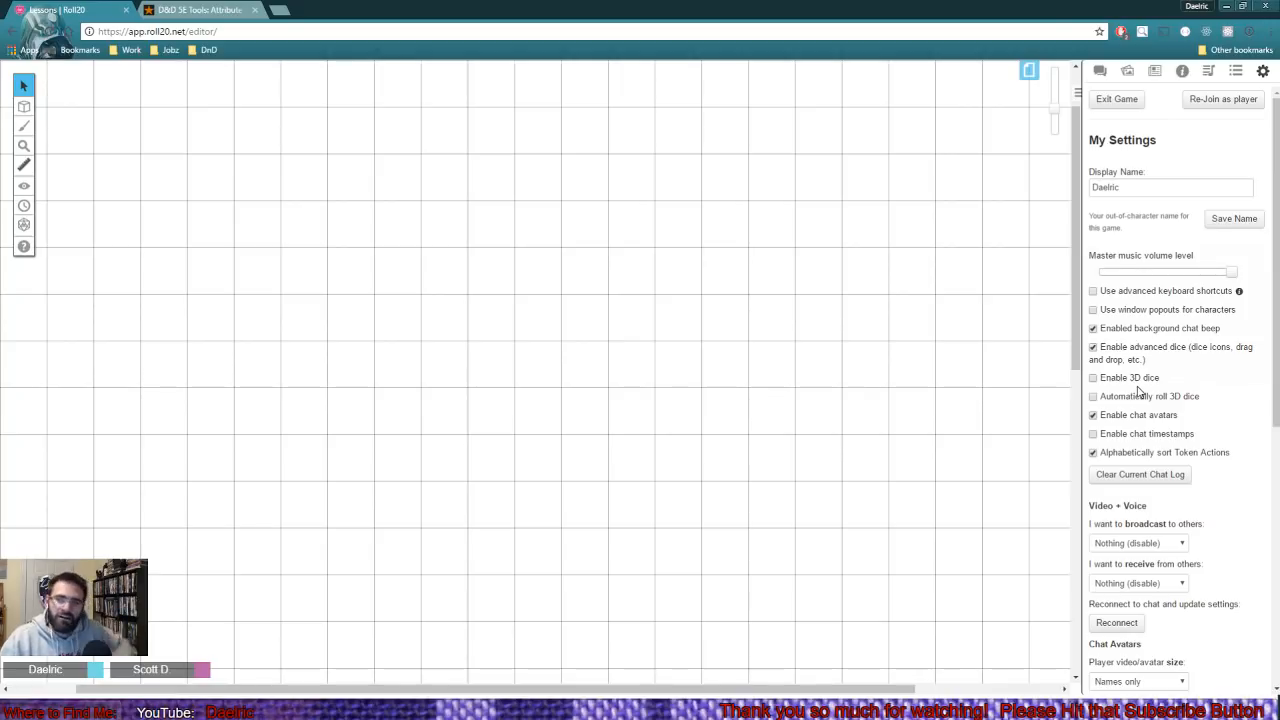
- Reopen Bob's character sheet from the journal and bring the chat back into view
click(1100, 74)
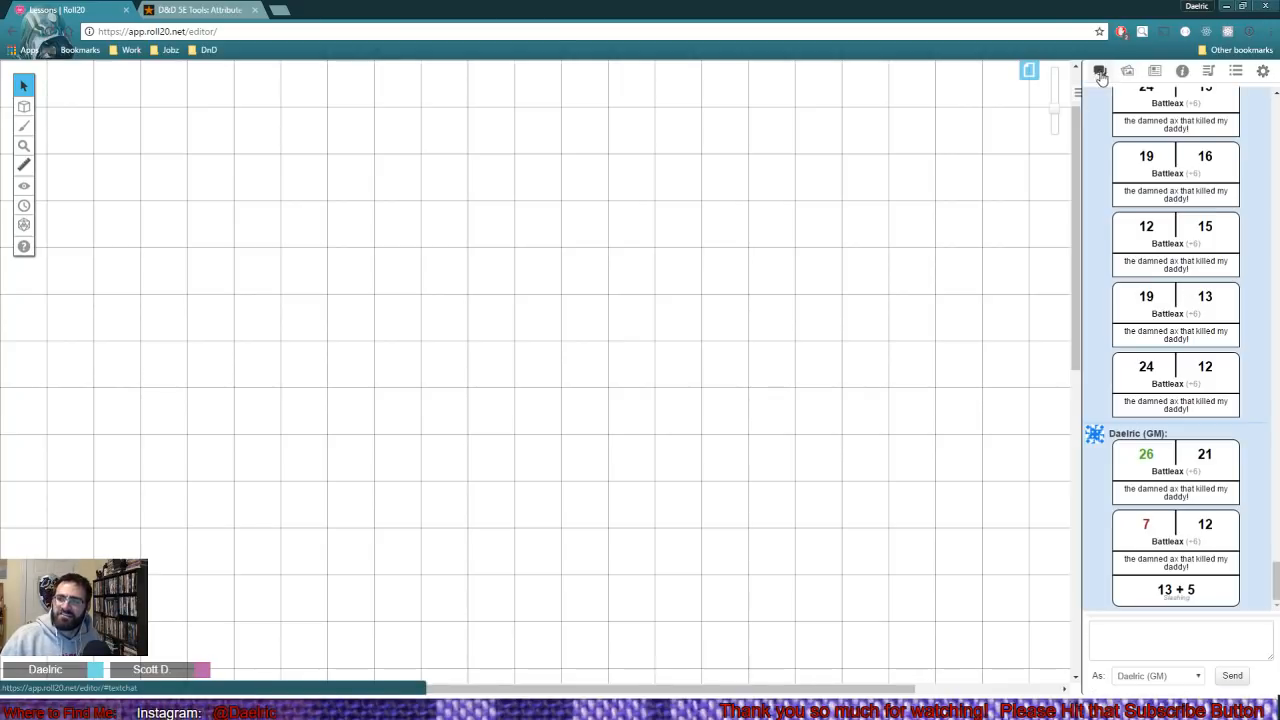
click(1153, 71)
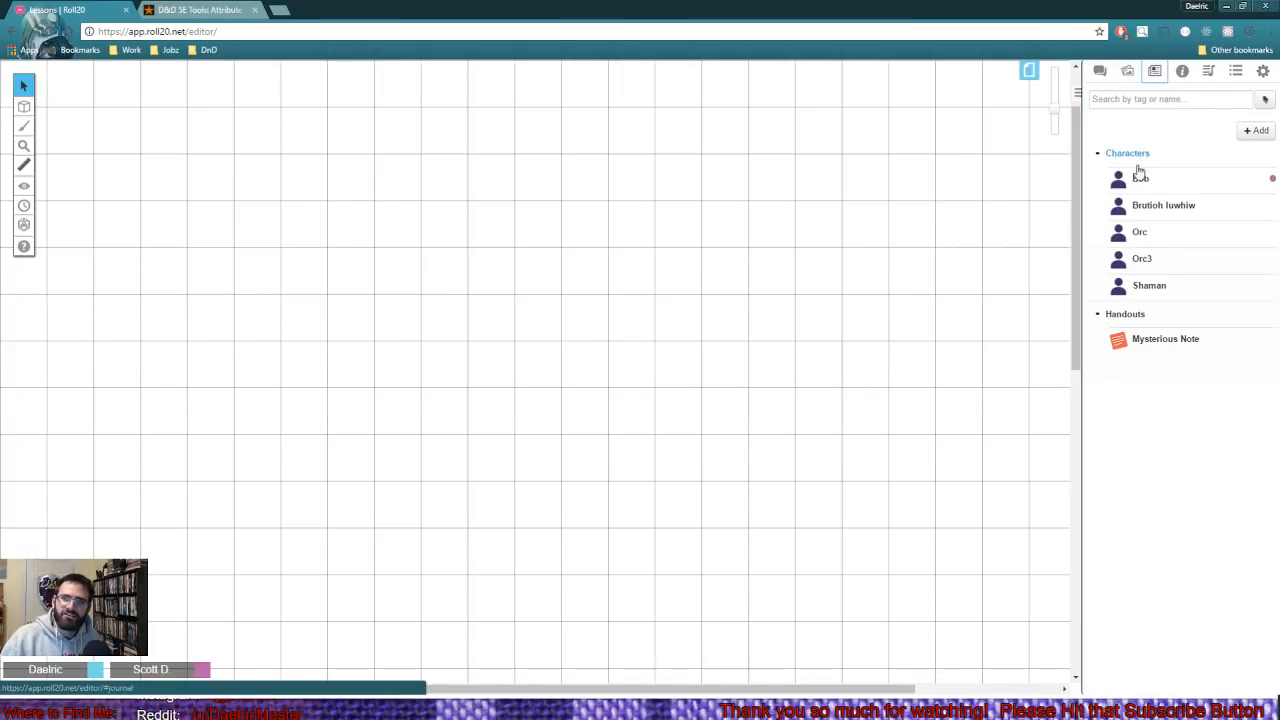
click(1130, 176)
click(1099, 72)
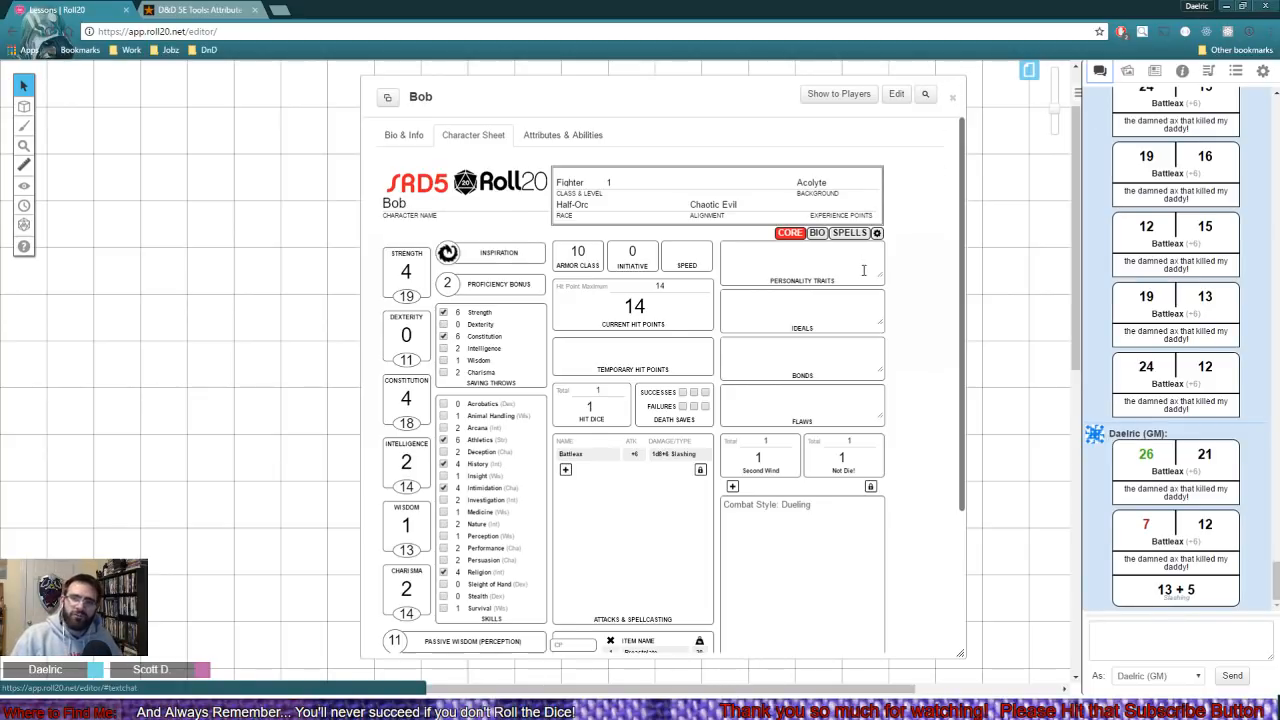
- Set Bob's roll queries to Query Advantage in the sheet settings and return to the core page
click(876, 234)
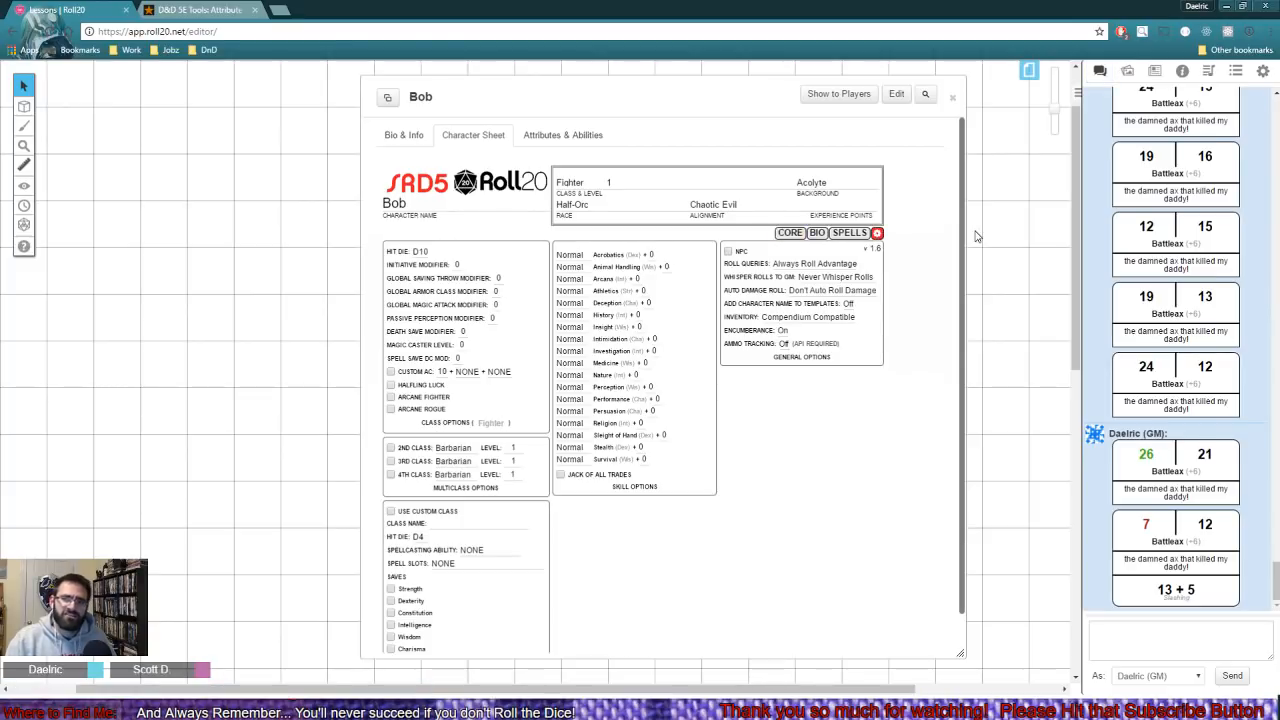
click(795, 264)
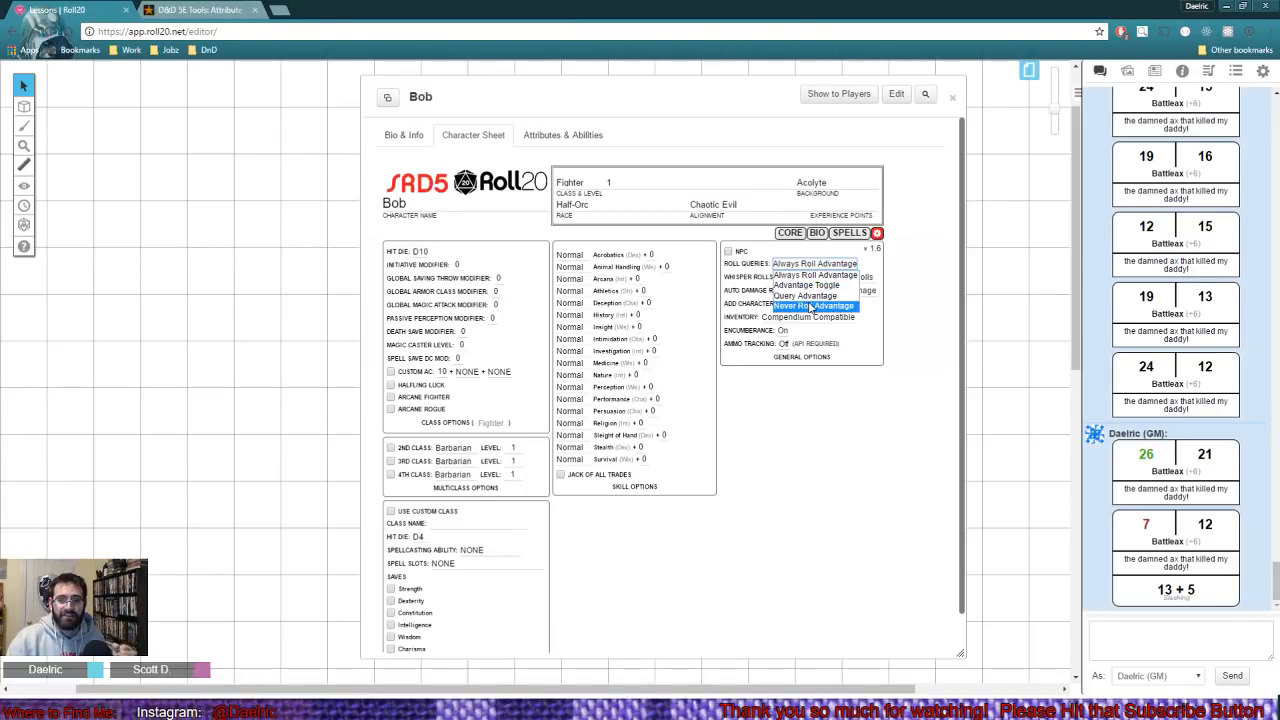
click(815, 296)
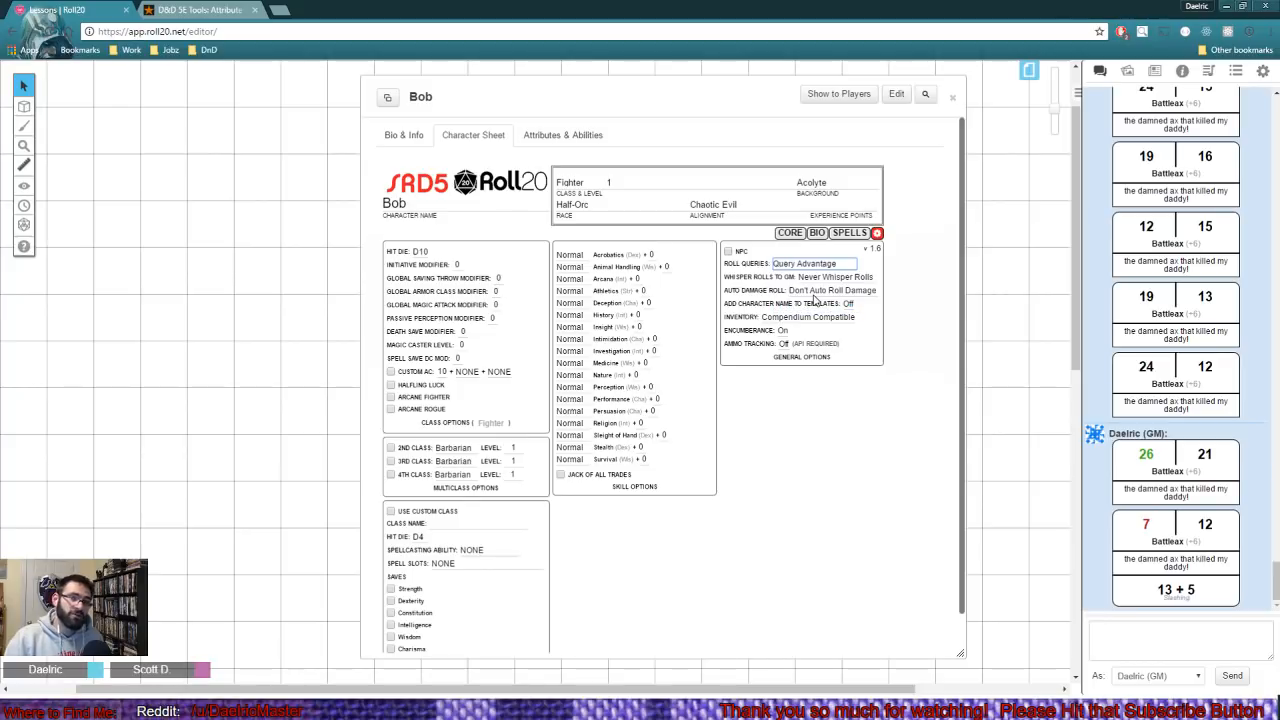
click(792, 233)
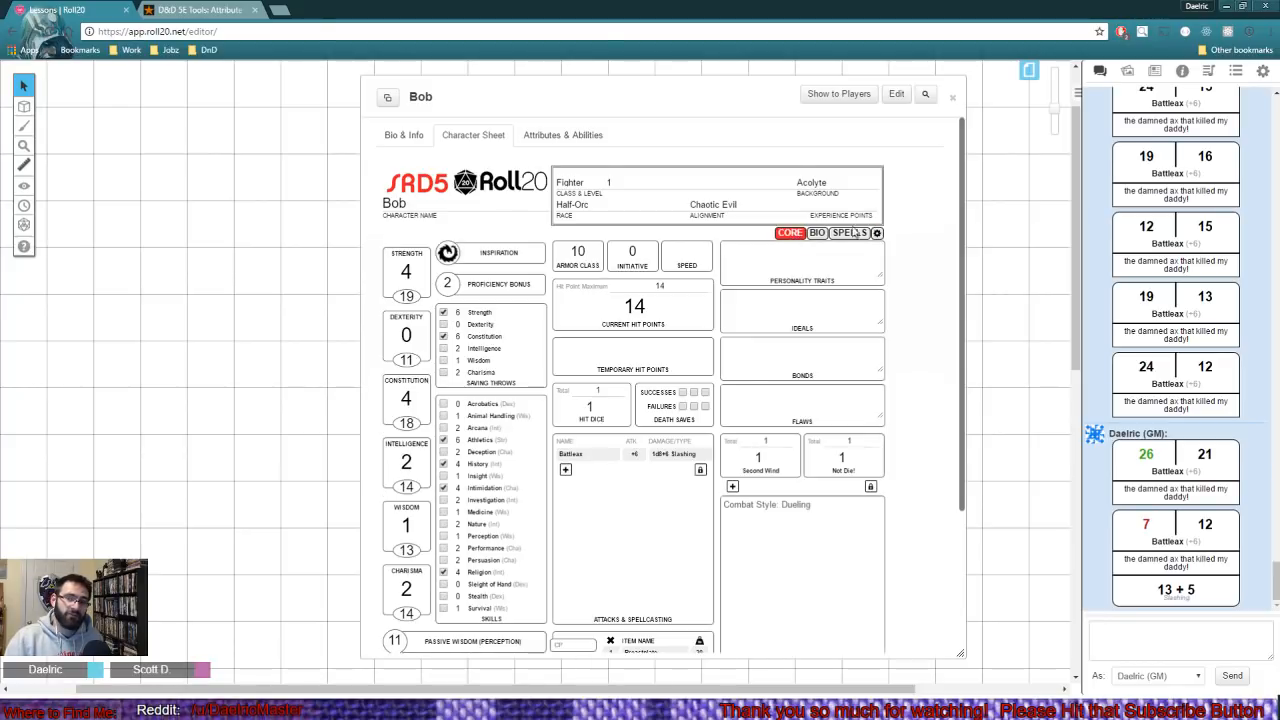
- Roll a Battleax attack, answering the advantage query with Normal Roll, and roll its damage
click(585, 458)
click(665, 368)
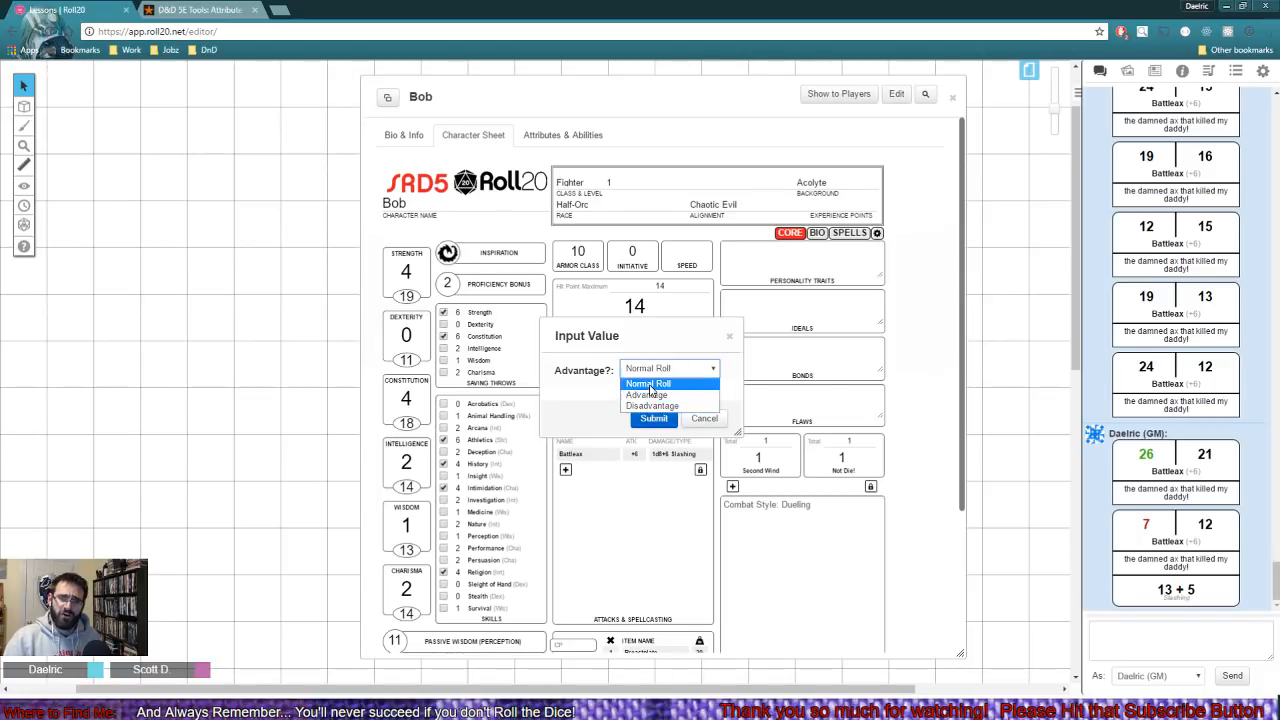
click(651, 407)
click(654, 418)
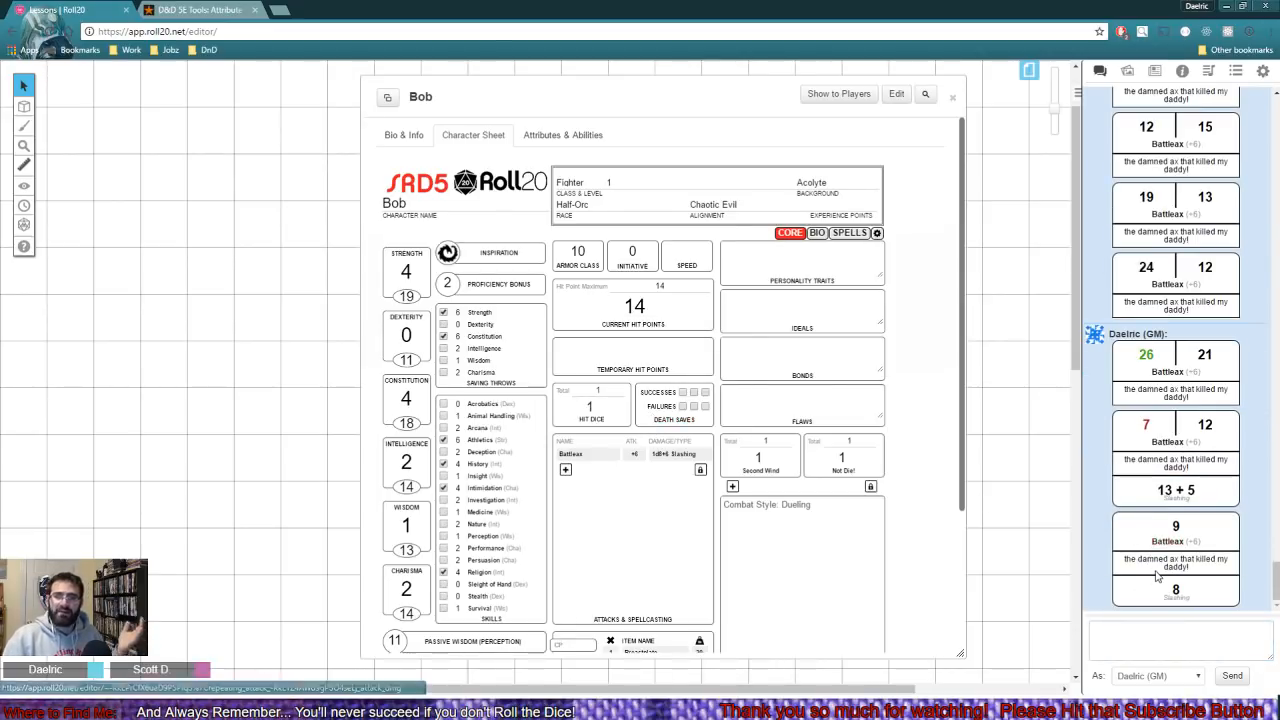
- Set Bob's roll queries to Advantage Toggle in the sheet settings and return to the core page
click(877, 233)
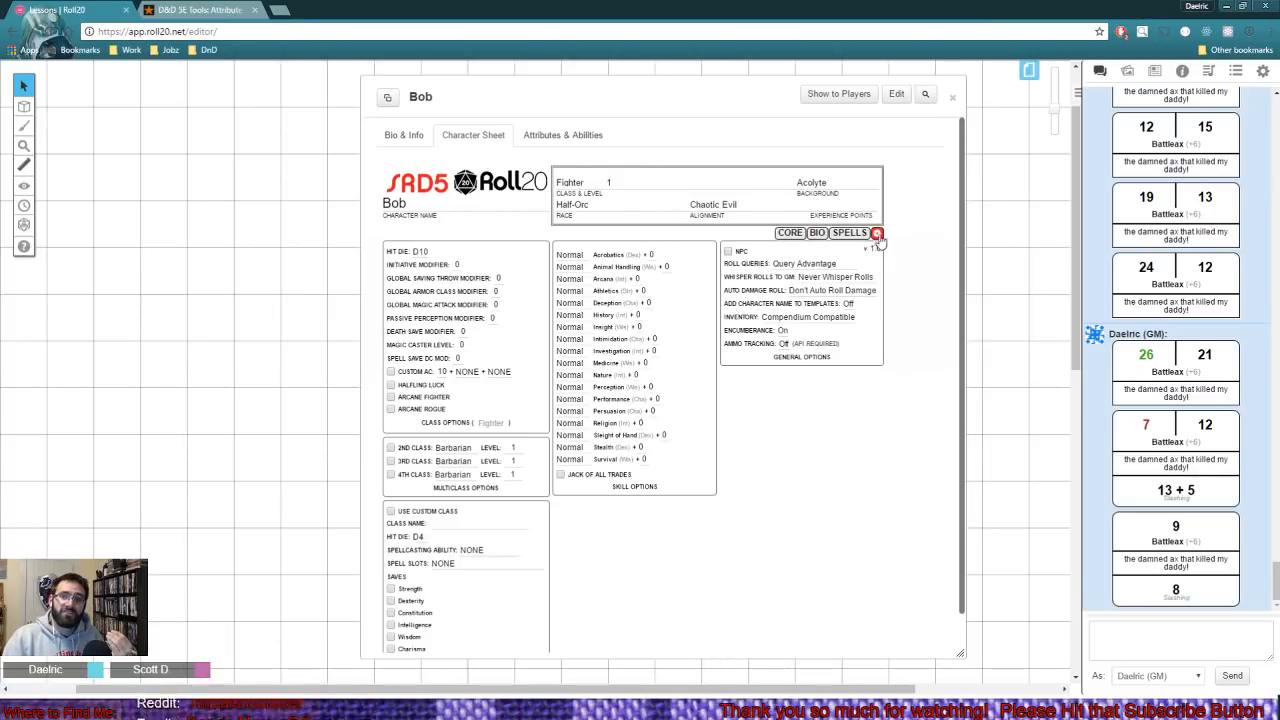
click(812, 265)
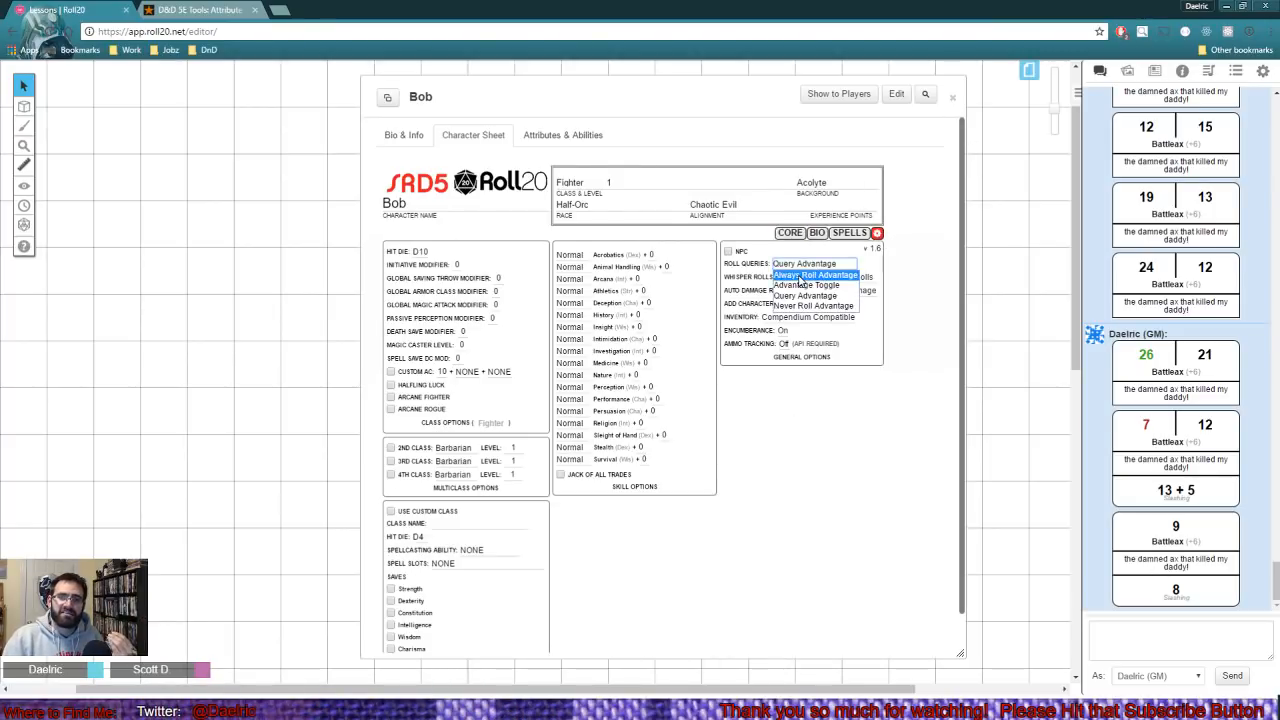
click(805, 275)
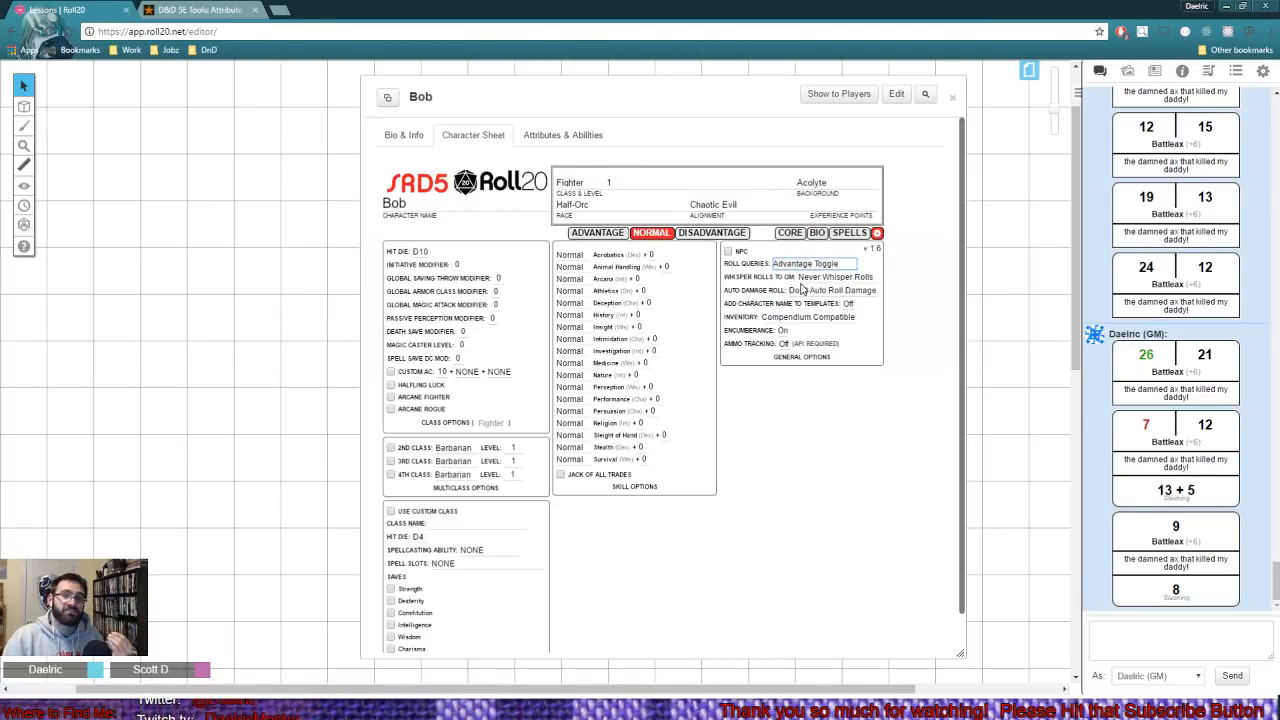
click(790, 234)
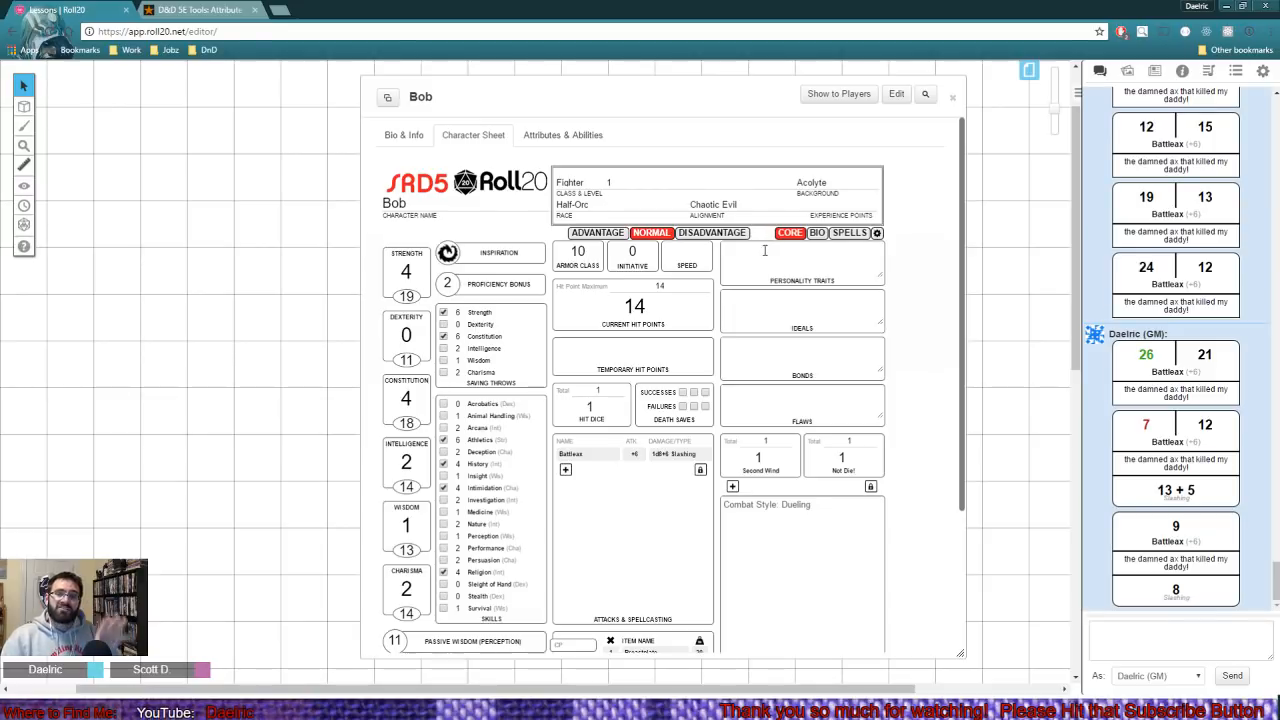
- Try the sheet's advantage, normal and disadvantage modes, and roll an Athletics check with advantage
click(597, 233)
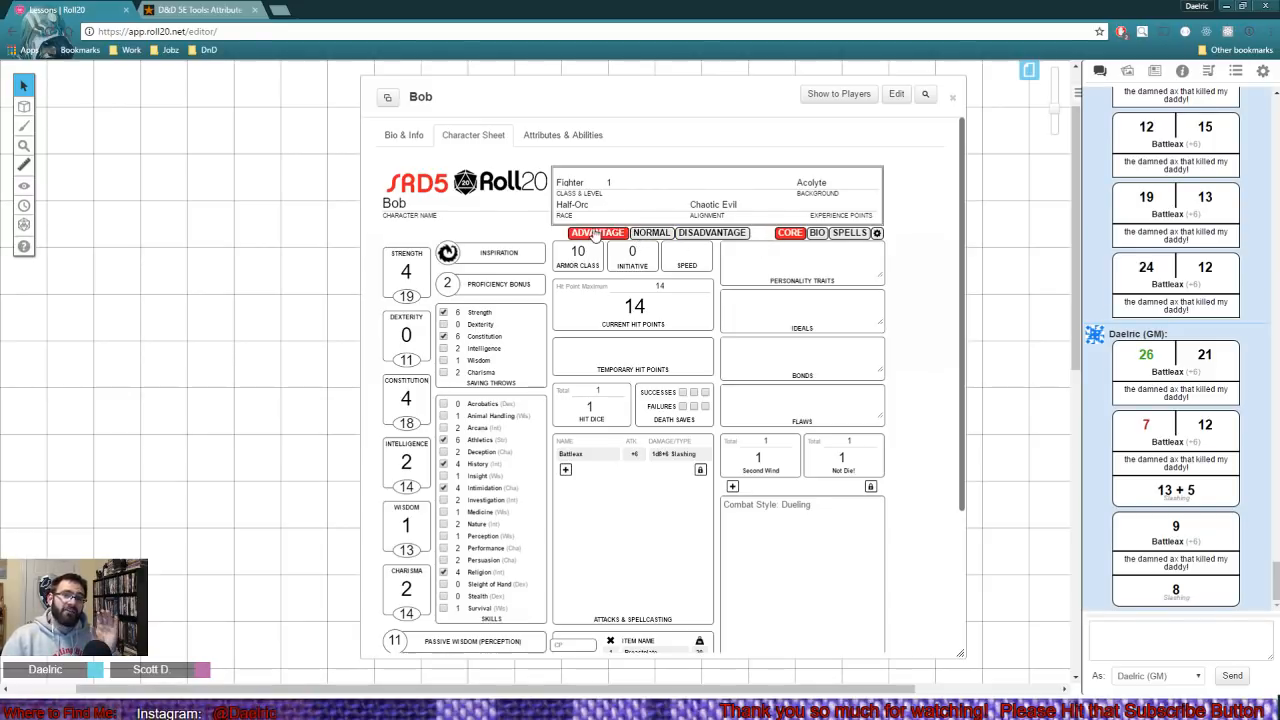
click(647, 233)
click(712, 233)
click(634, 232)
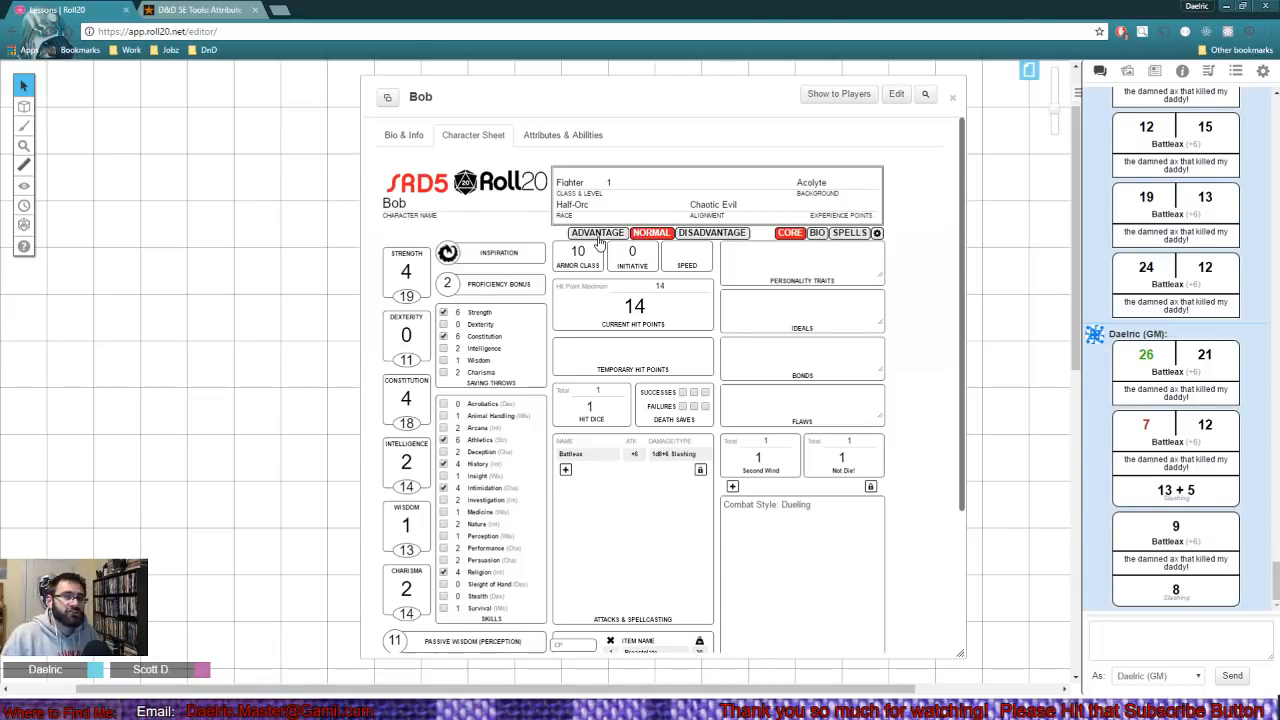
click(598, 236)
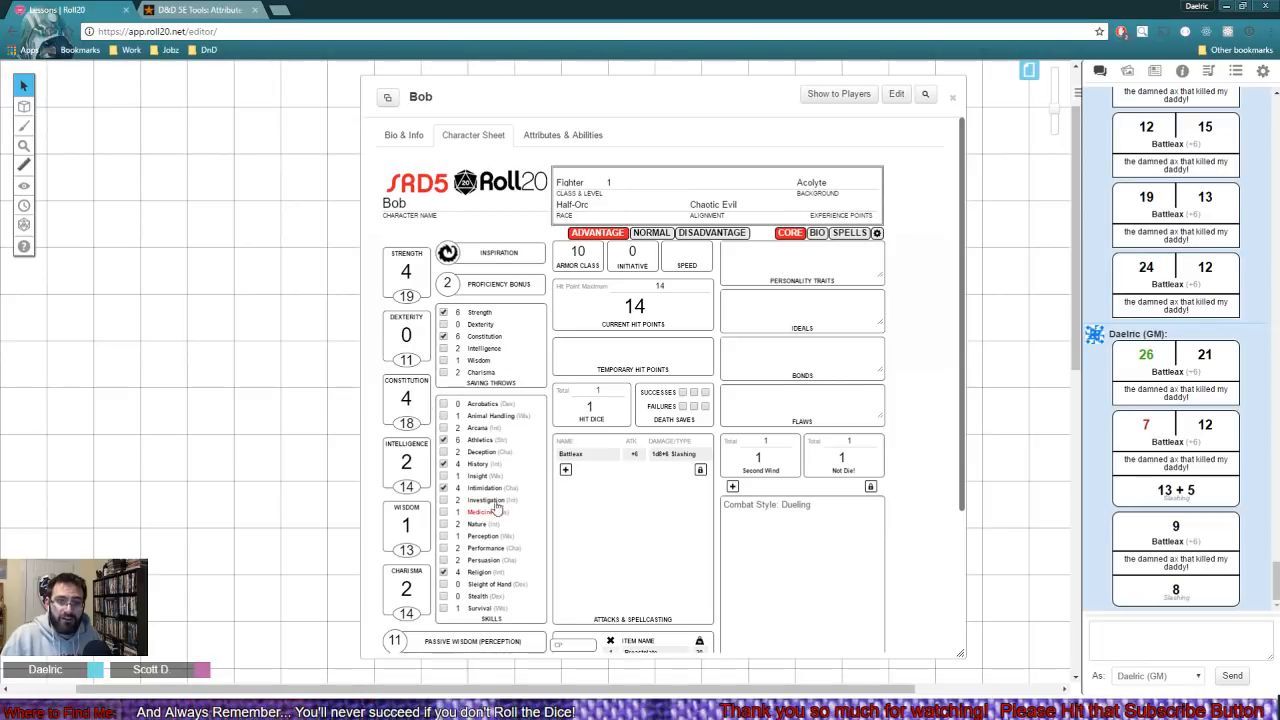
click(490, 444)
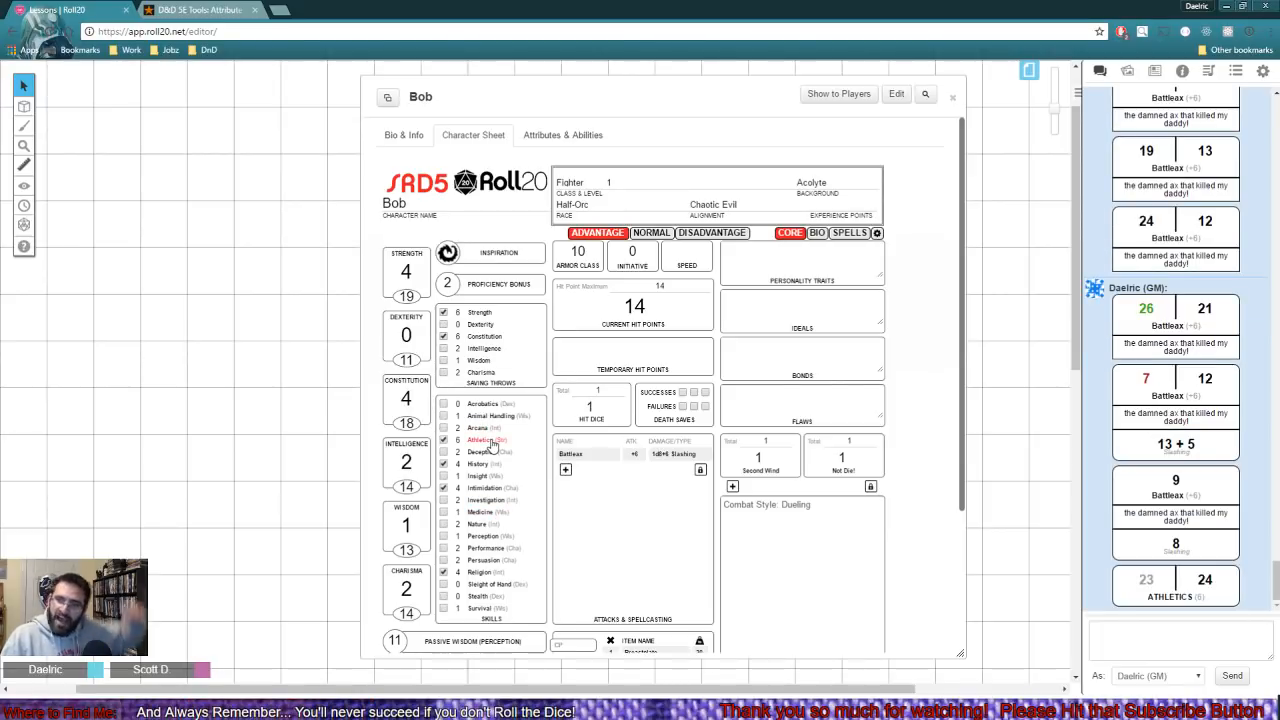
- Roll a Battleax attack in normal mode and a Stealth check with disadvantage, and set the sheet back to normal
click(651, 234)
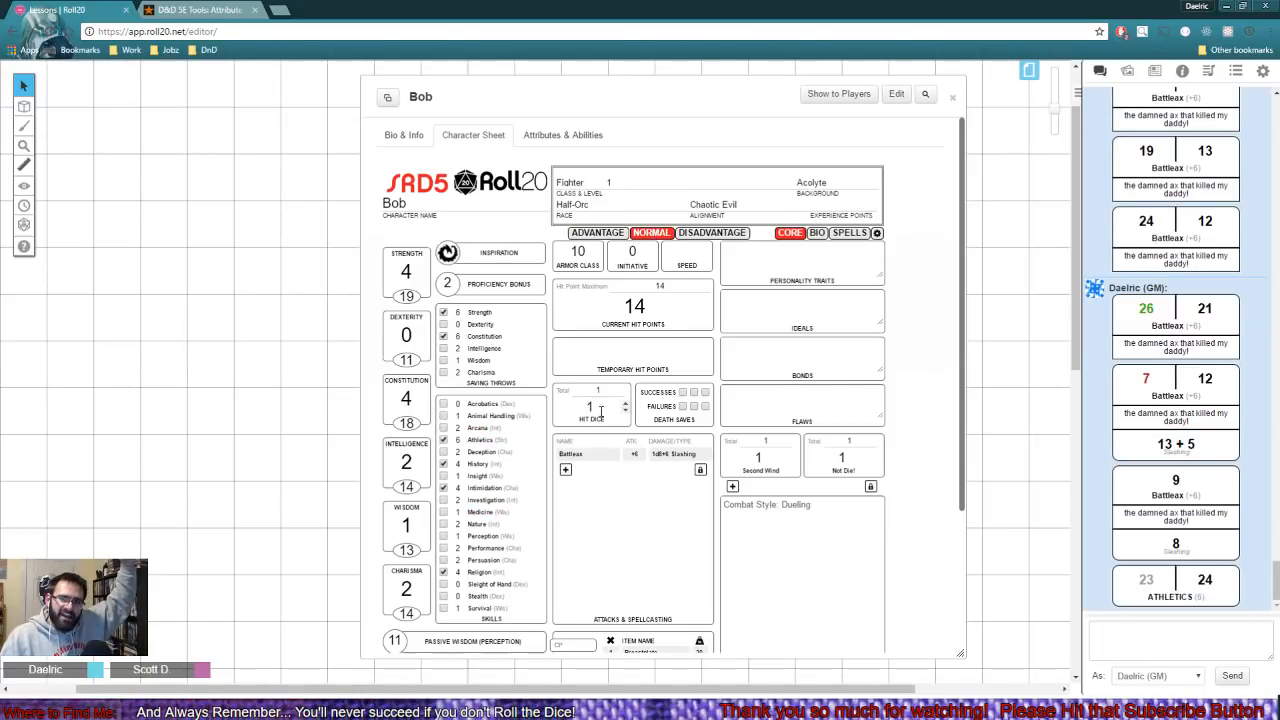
click(578, 458)
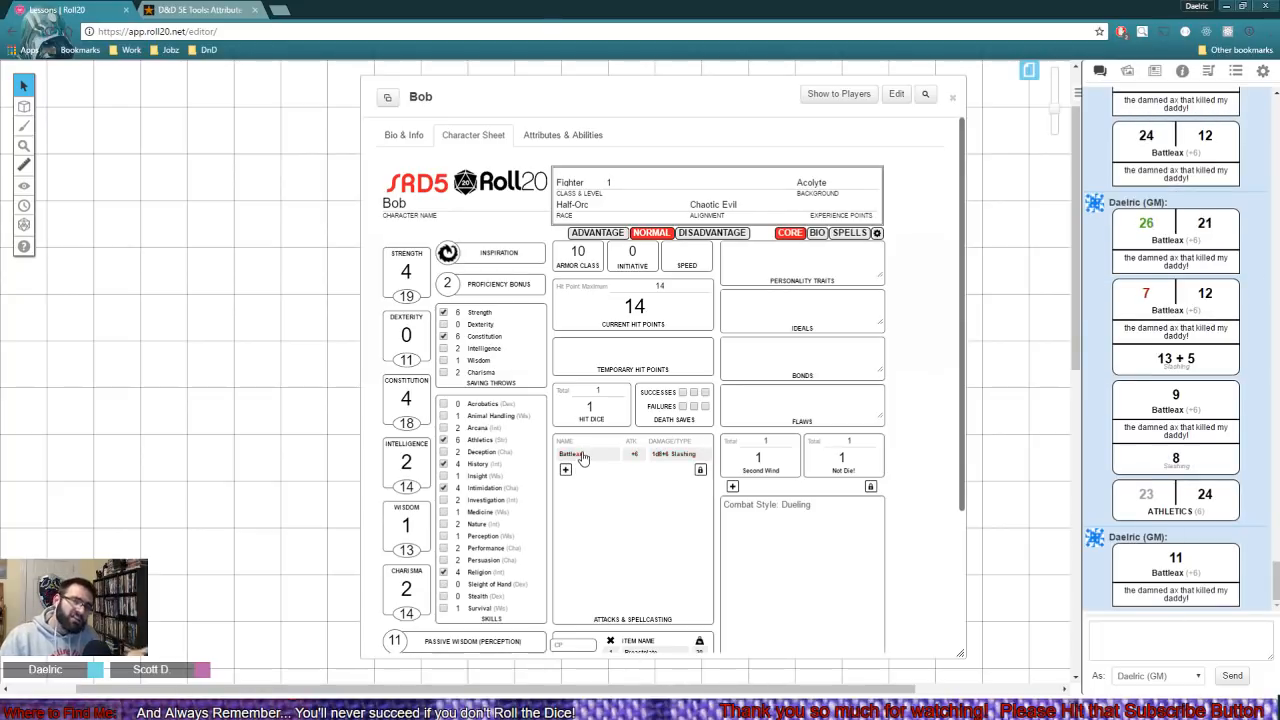
click(703, 236)
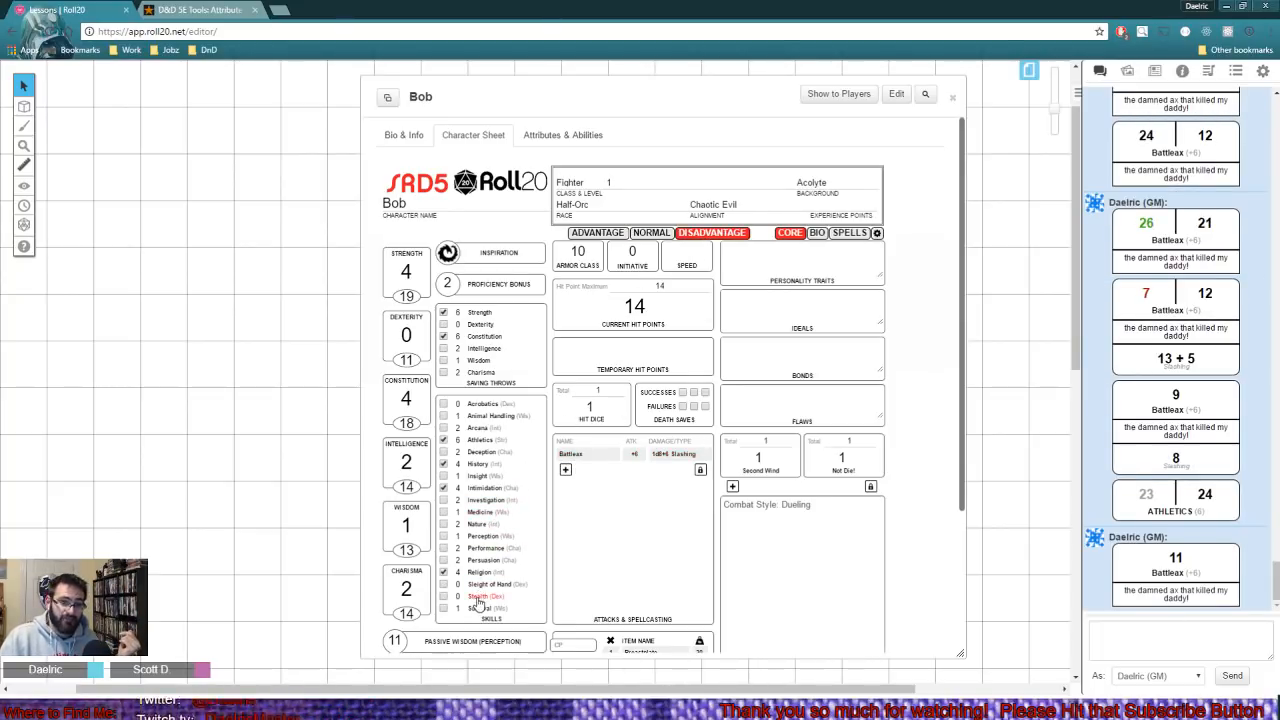
click(479, 598)
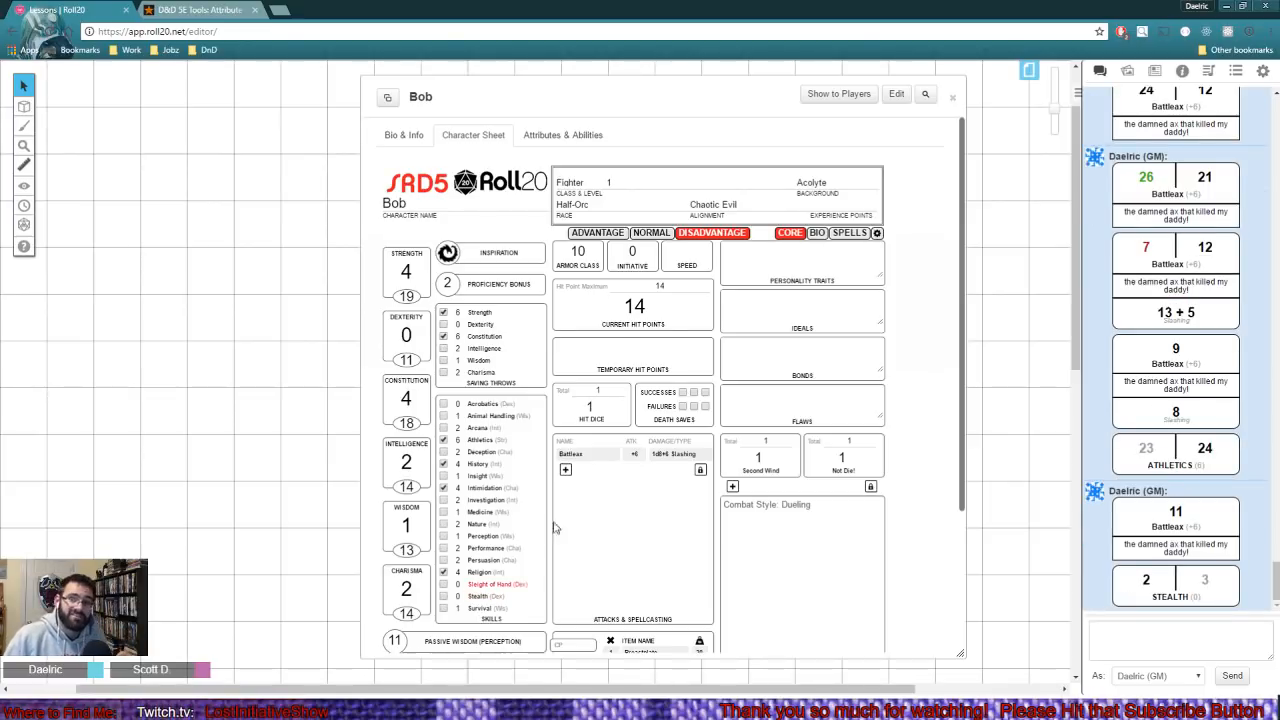
click(651, 232)
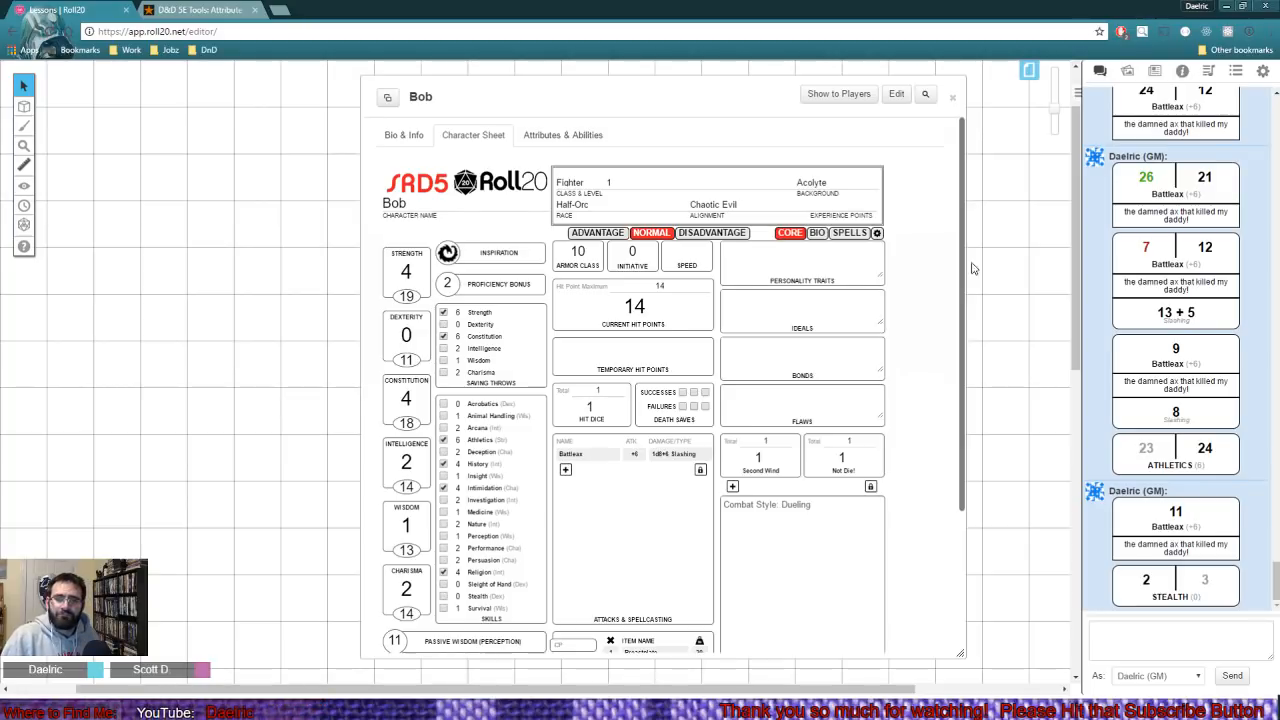
- Set Bob's auto damage roll to Auto Roll Damage & Crit and test it with two Battleax attacks
click(876, 233)
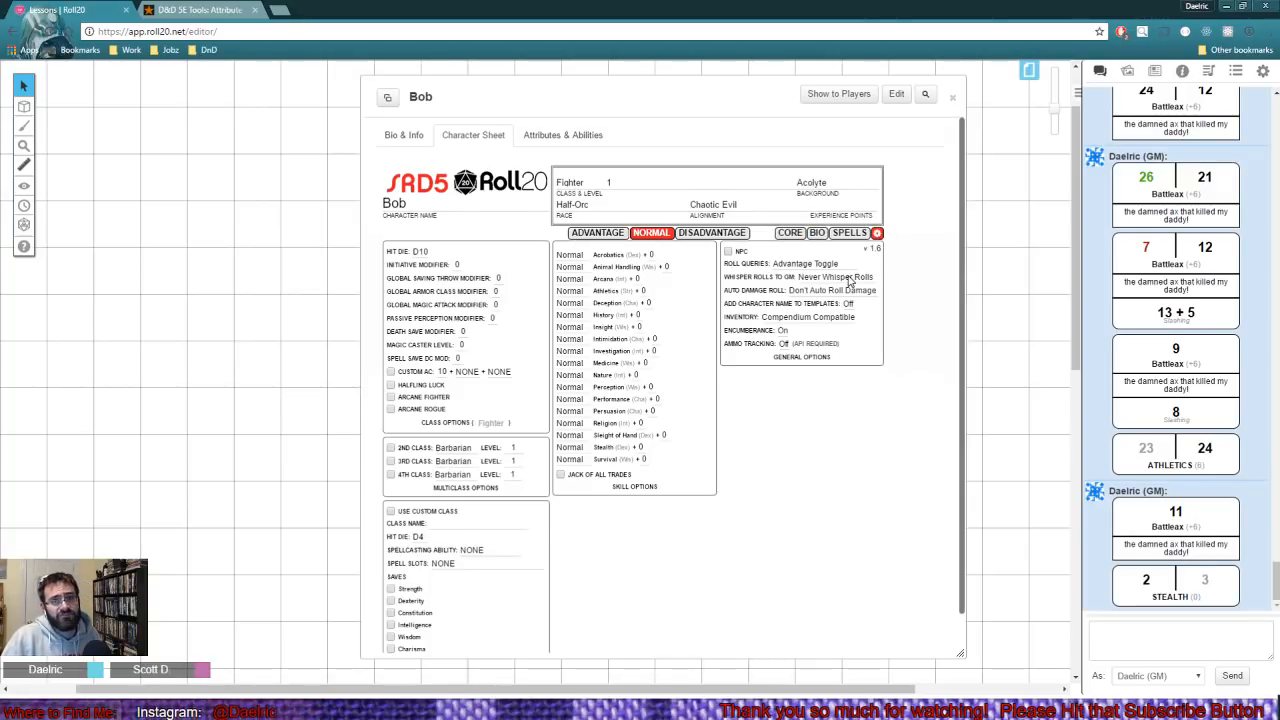
click(801, 291)
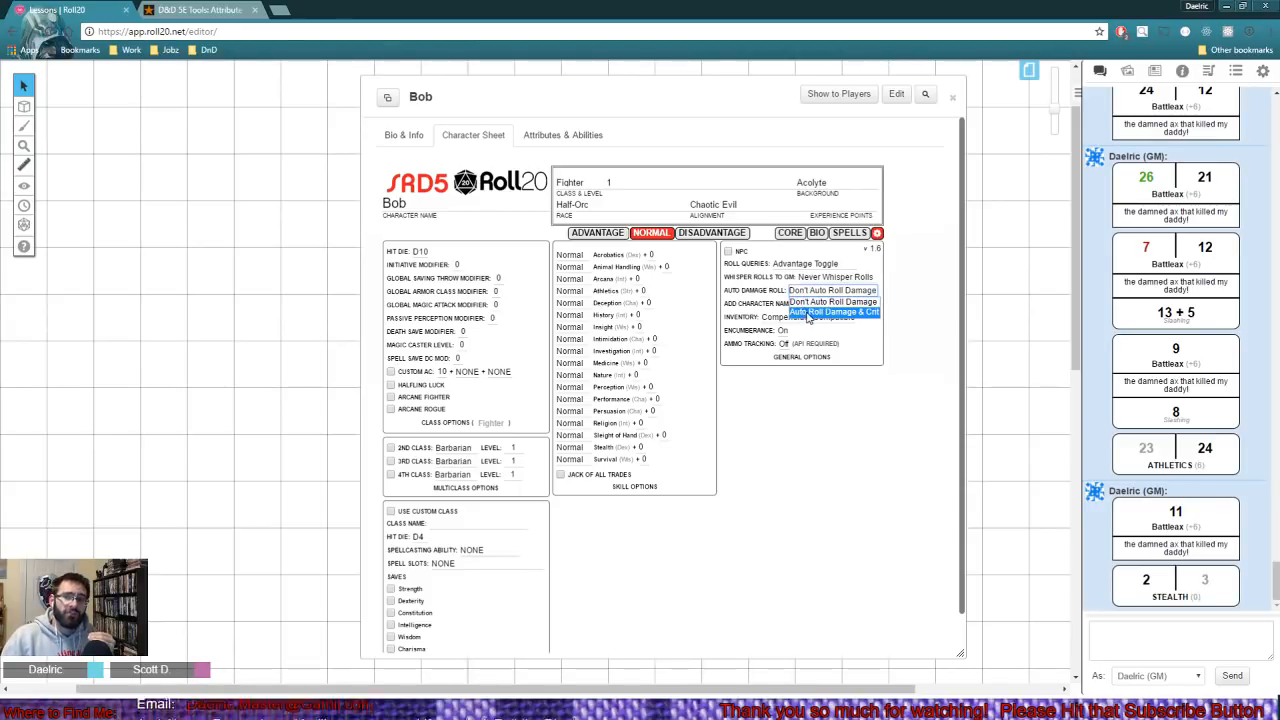
click(810, 311)
click(792, 233)
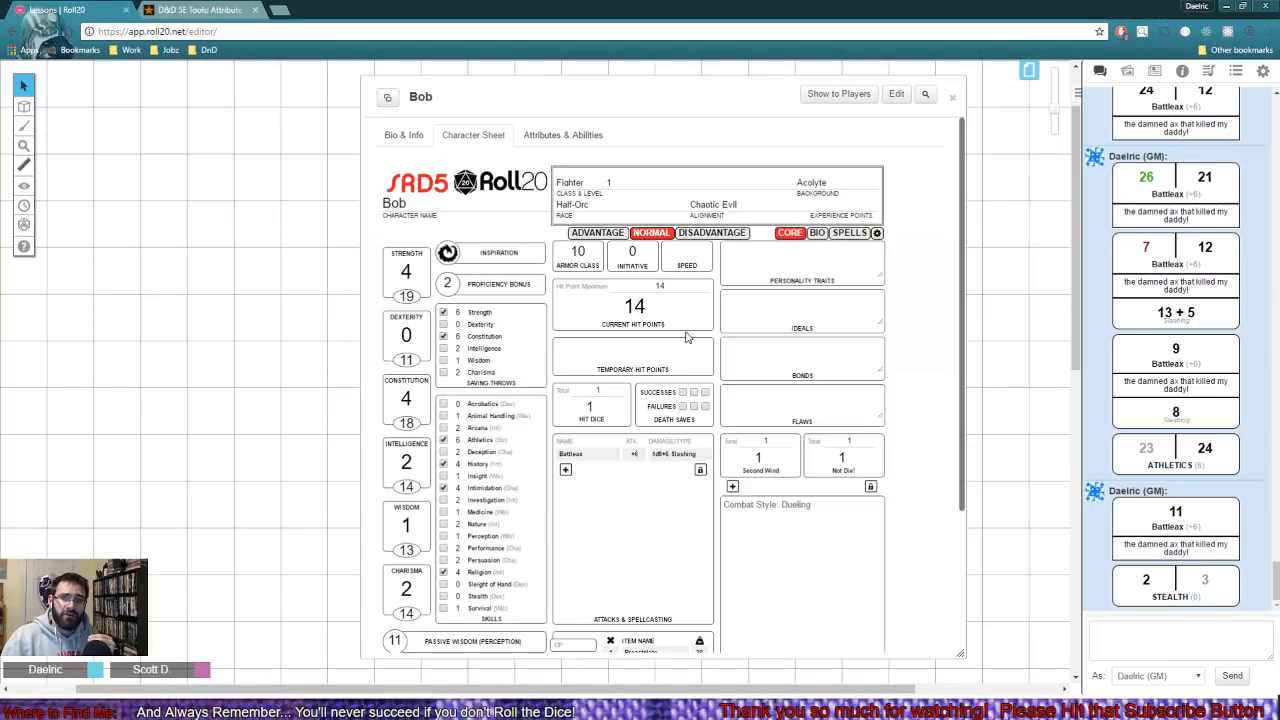
click(605, 455)
click(605, 455)
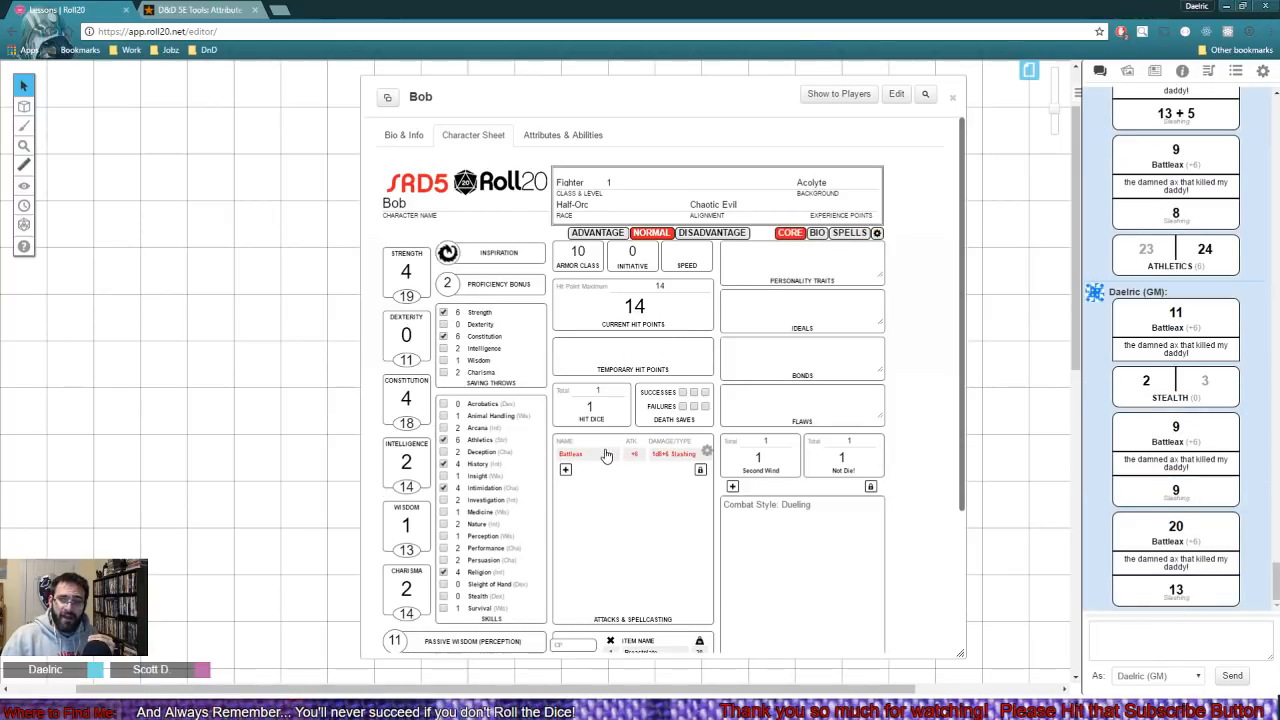
- Set the auto damage roll back to Don't Auto Roll Damage, roll two Battleax attacks, and roll damage for the latest one
click(877, 233)
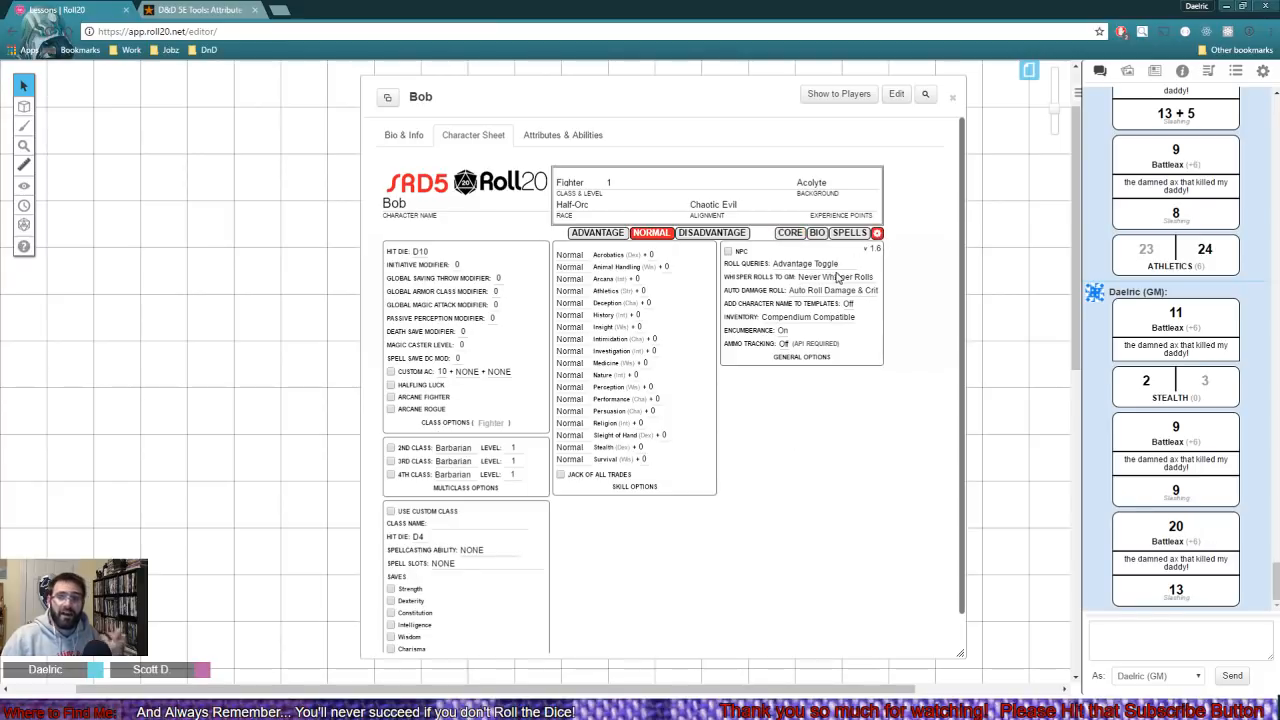
click(830, 290)
click(803, 270)
click(789, 232)
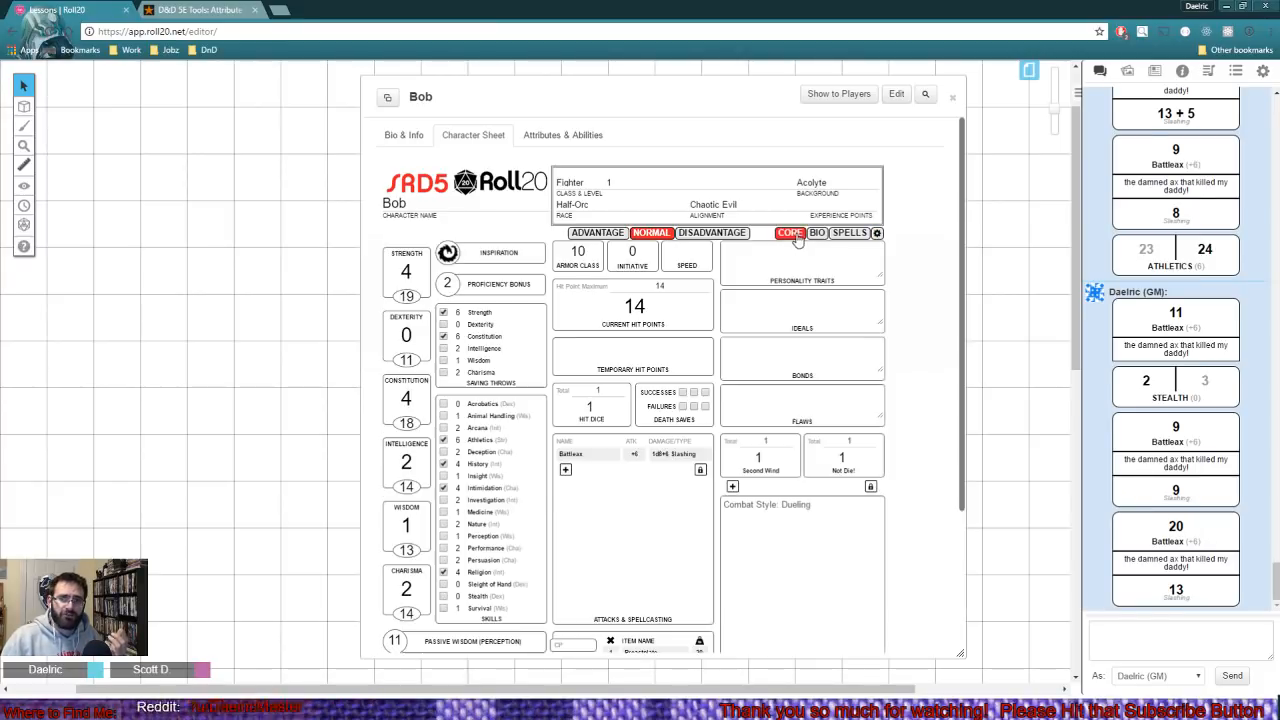
click(587, 458)
click(587, 458)
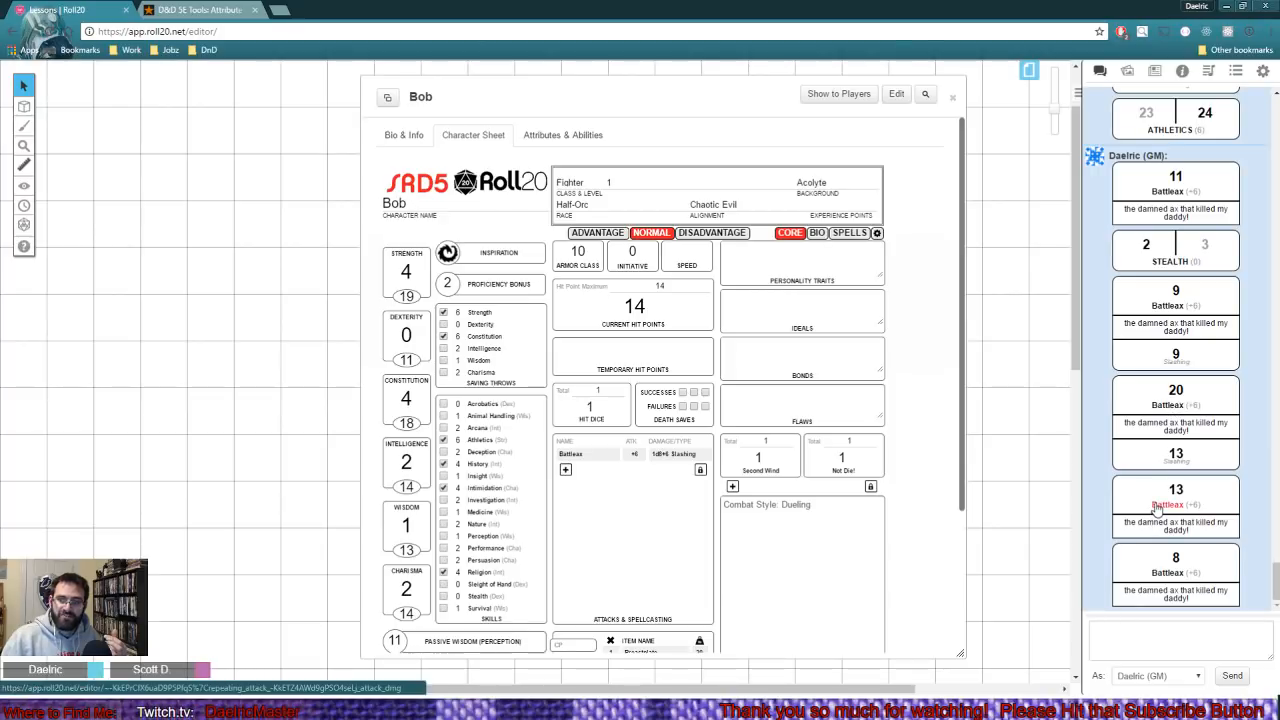
click(1167, 571)
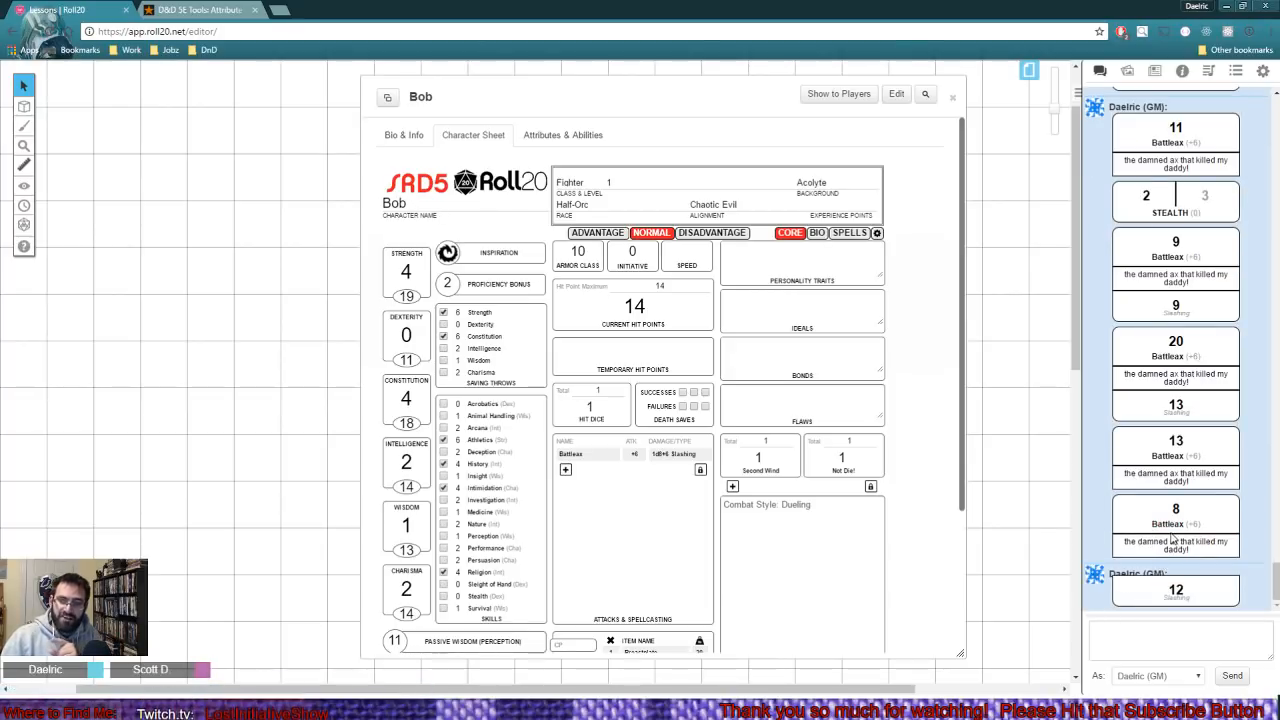
- Roll damage for the latest Battleax attack, and switch to the player's Microsoft Edge window to enlarge Bob's character sheet
click(1168, 525)
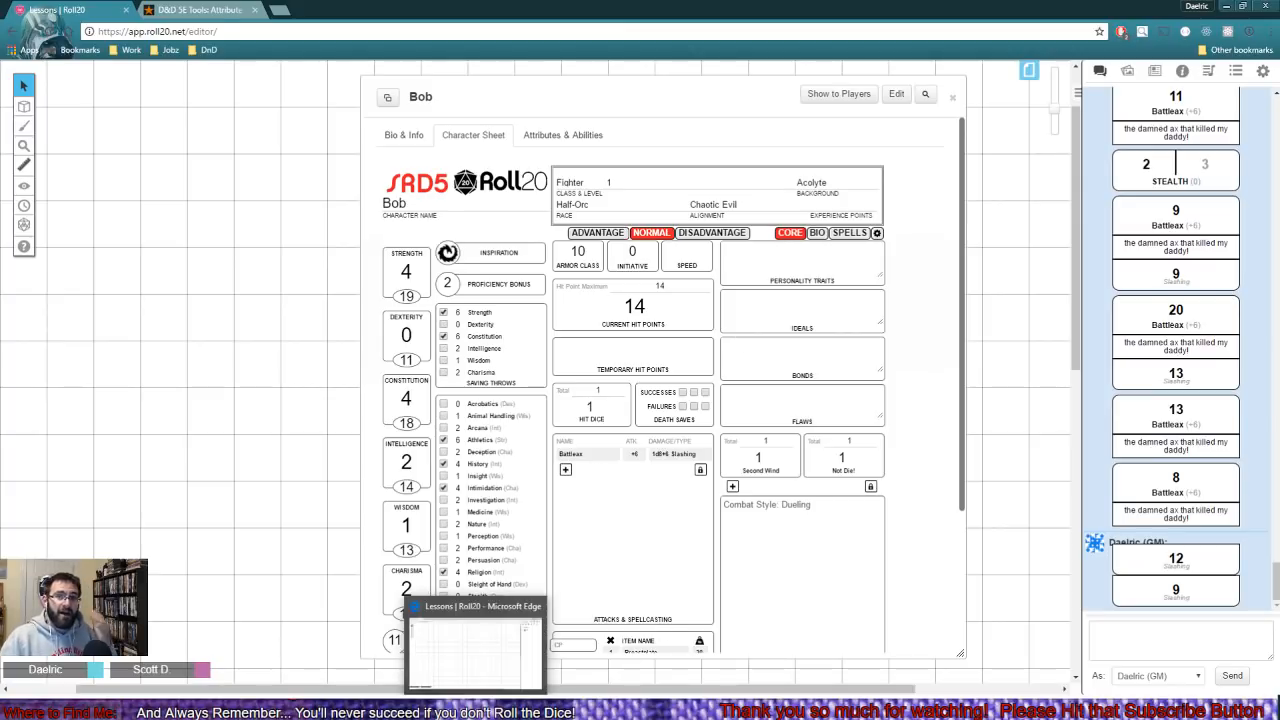
click(478, 709)
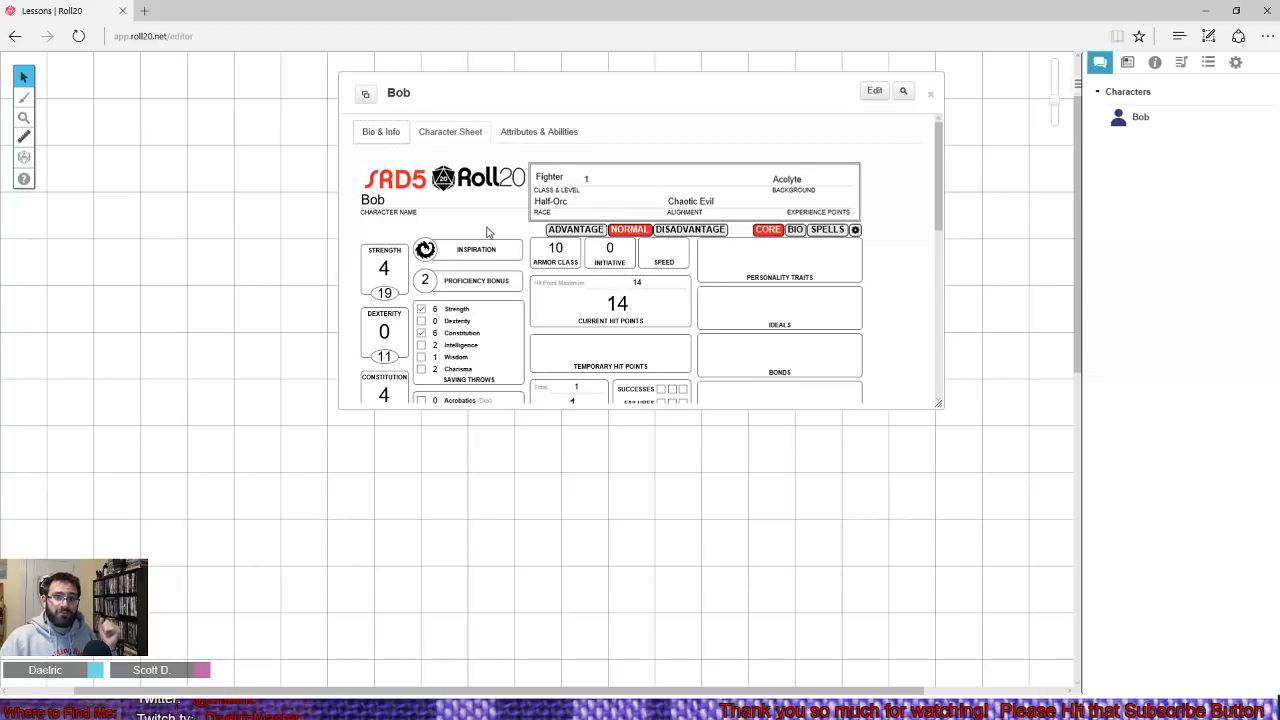
scroll(610, 290, down, 2)
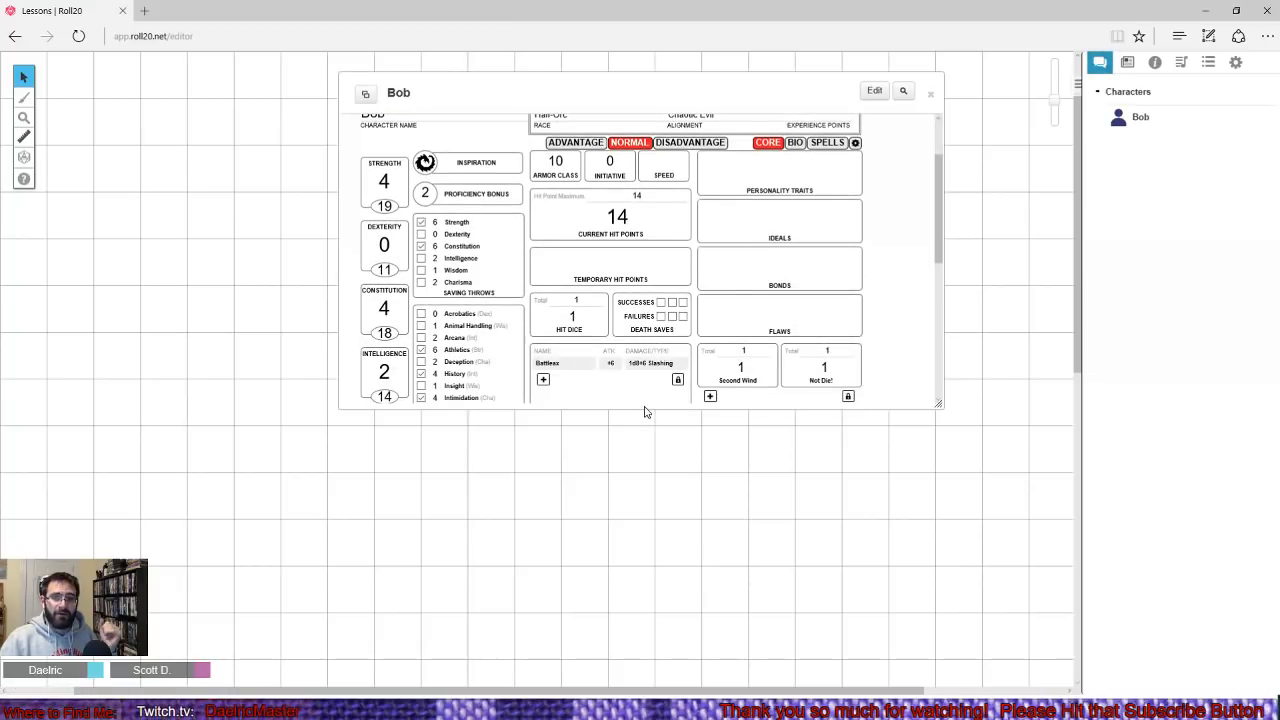
drag(643, 409, 648, 690)
scroll(646, 500, up, 2)
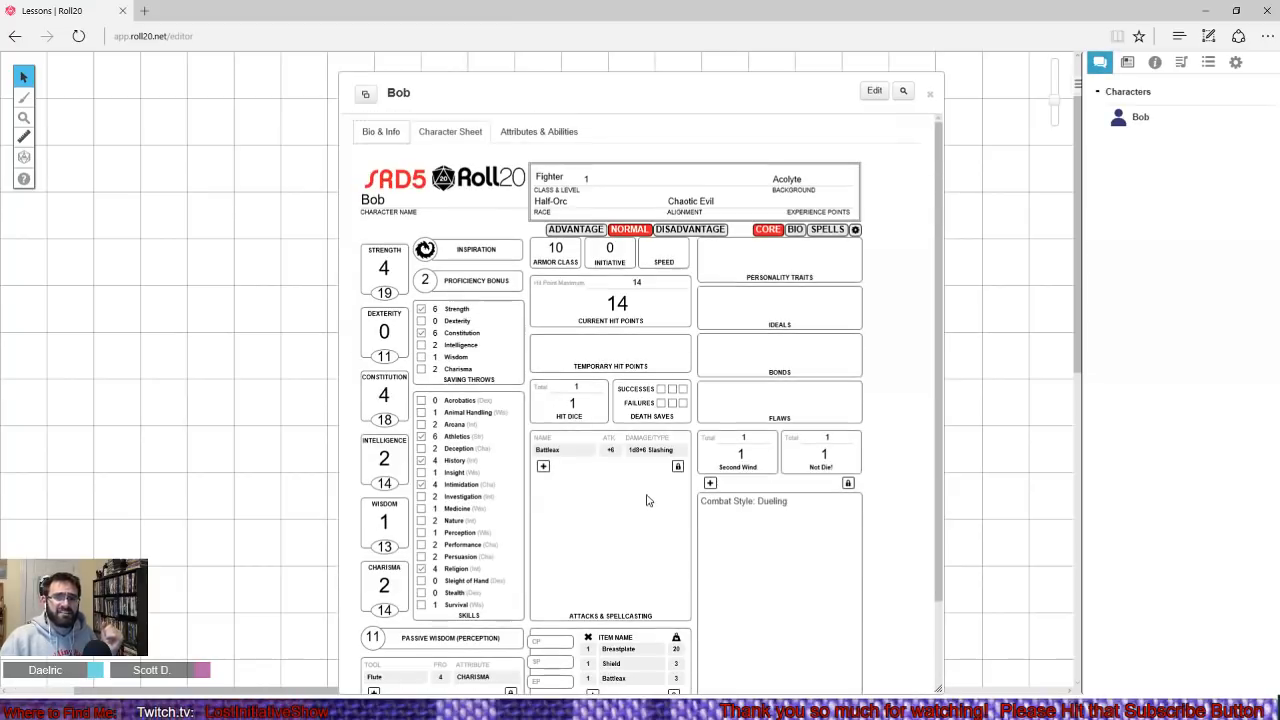
- Rename the character Bob to Gromon-Thonk and save the changes
click(876, 92)
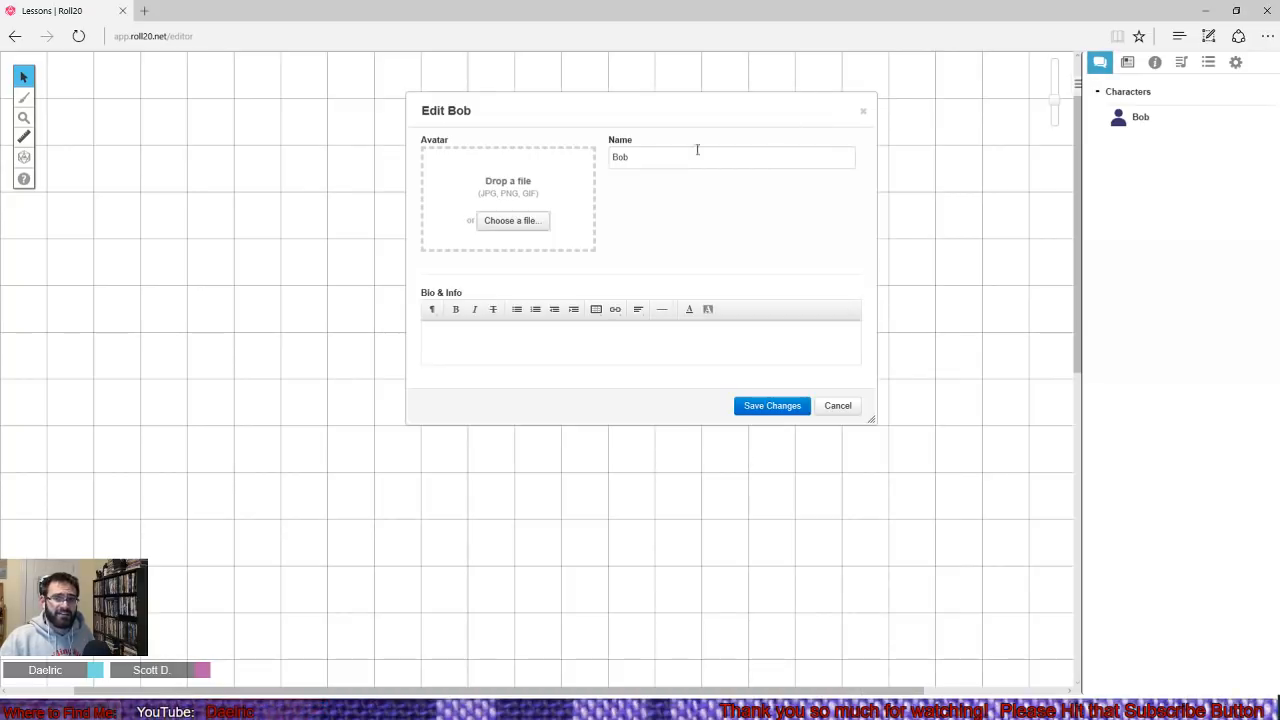
click(641, 157)
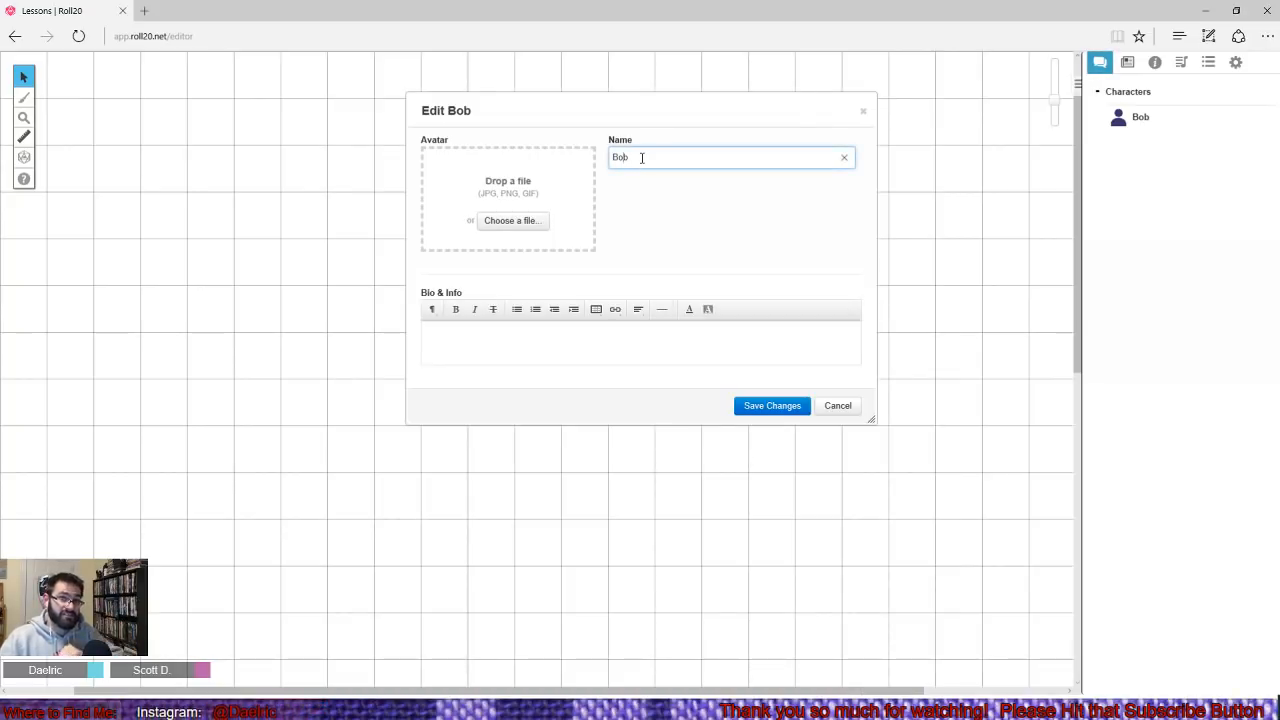
drag(641, 157, 580, 156)
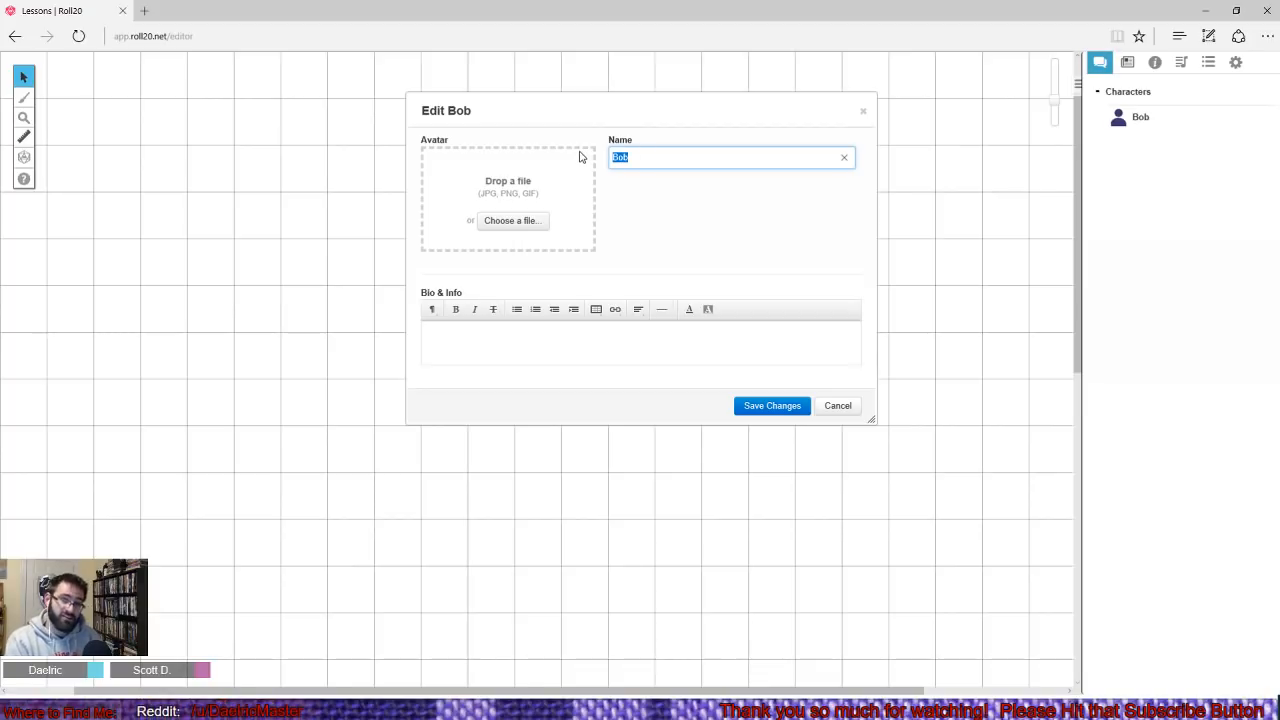
text(Garrek)
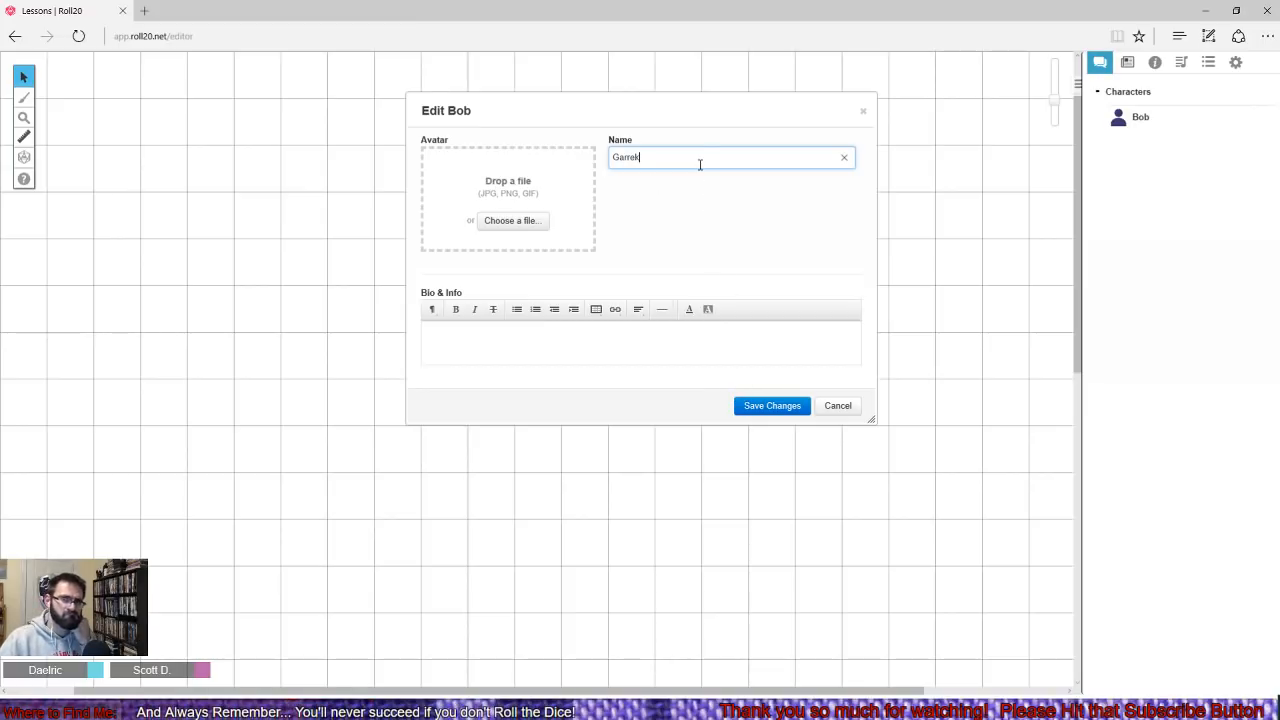
drag(699, 161, 549, 144)
text(Thonk)
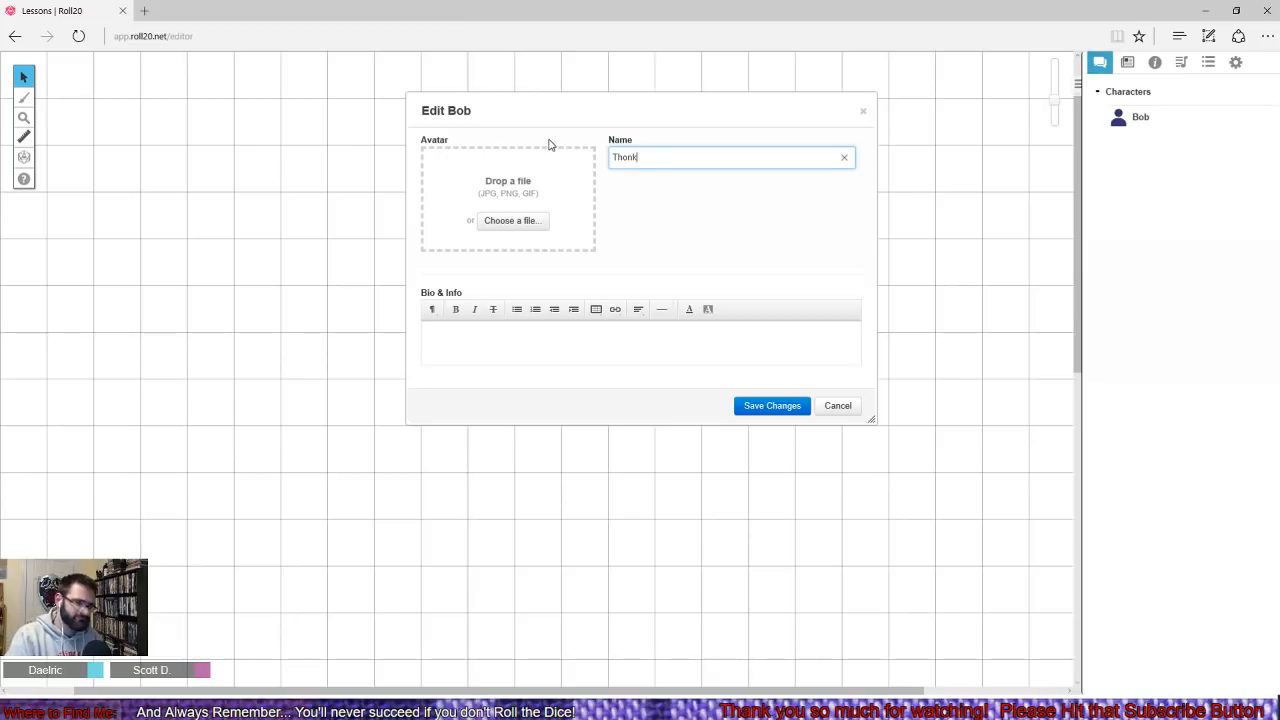
text(Grom)
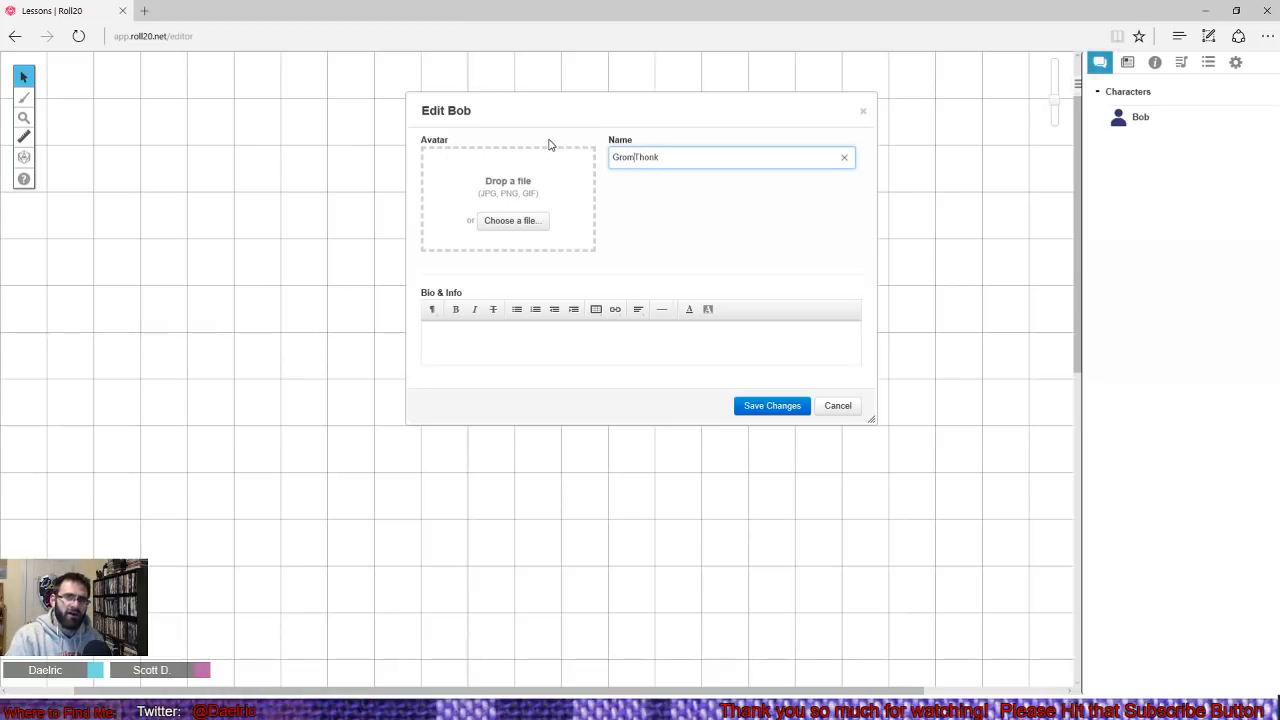
text(on)
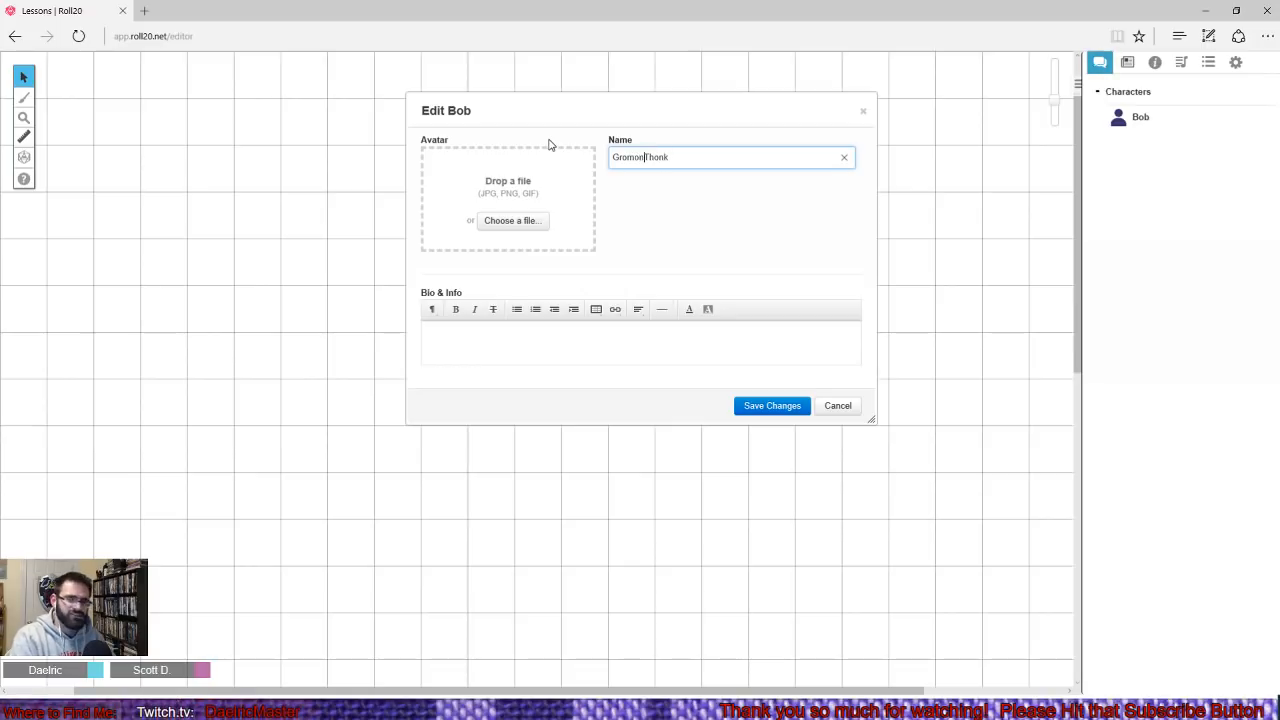
text(-)
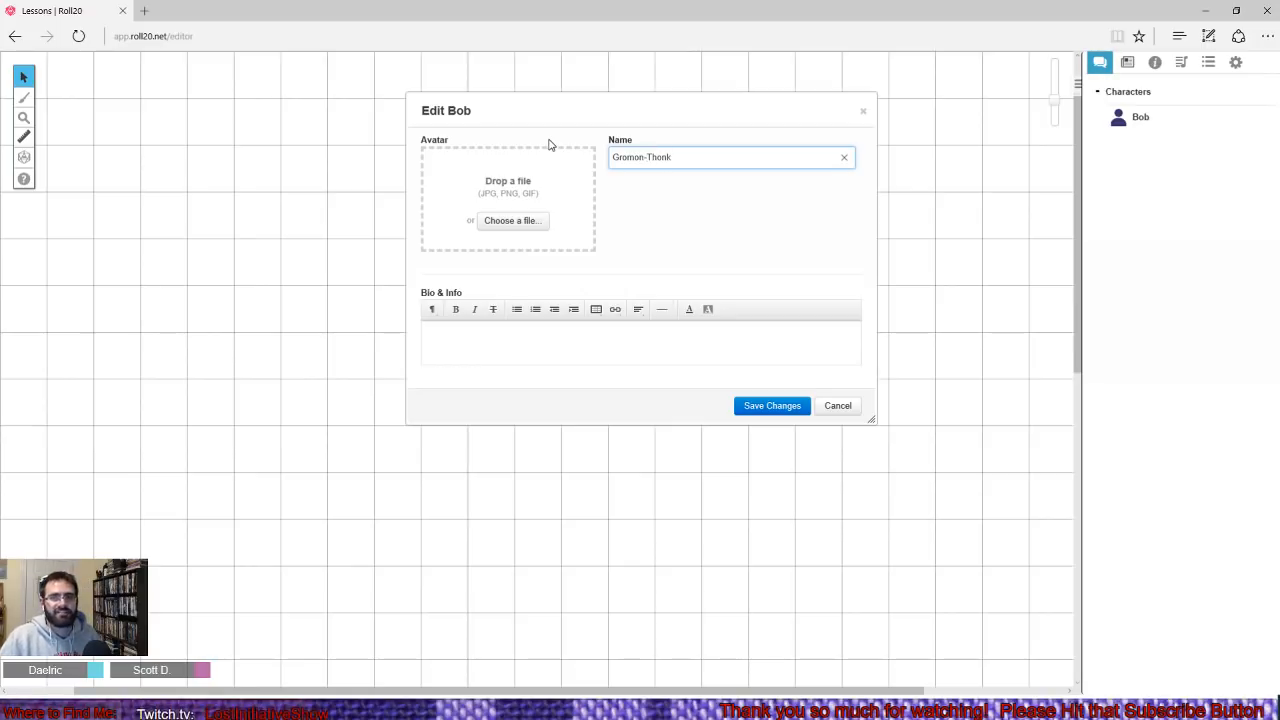
click(772, 405)
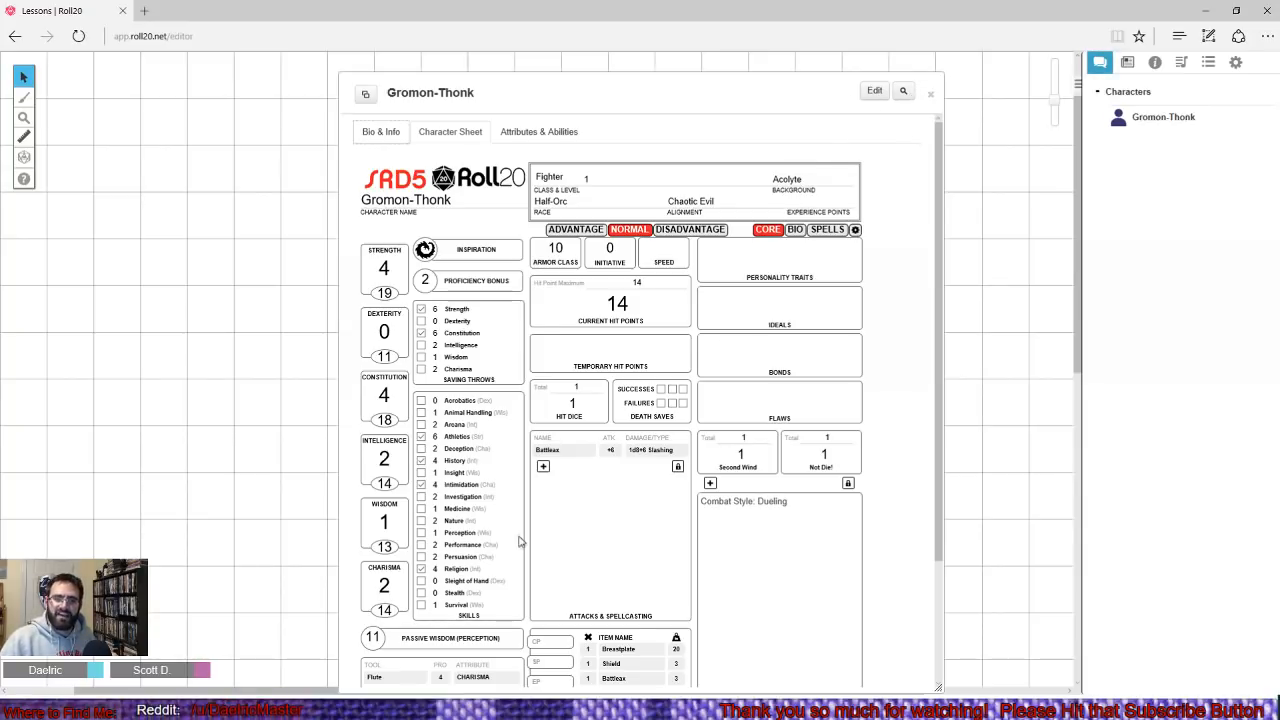
- Switch back to the GM's Chrome window, close Bob's sheet, and reopen it from the journal's Gromon-Thonk entry
click(415, 670)
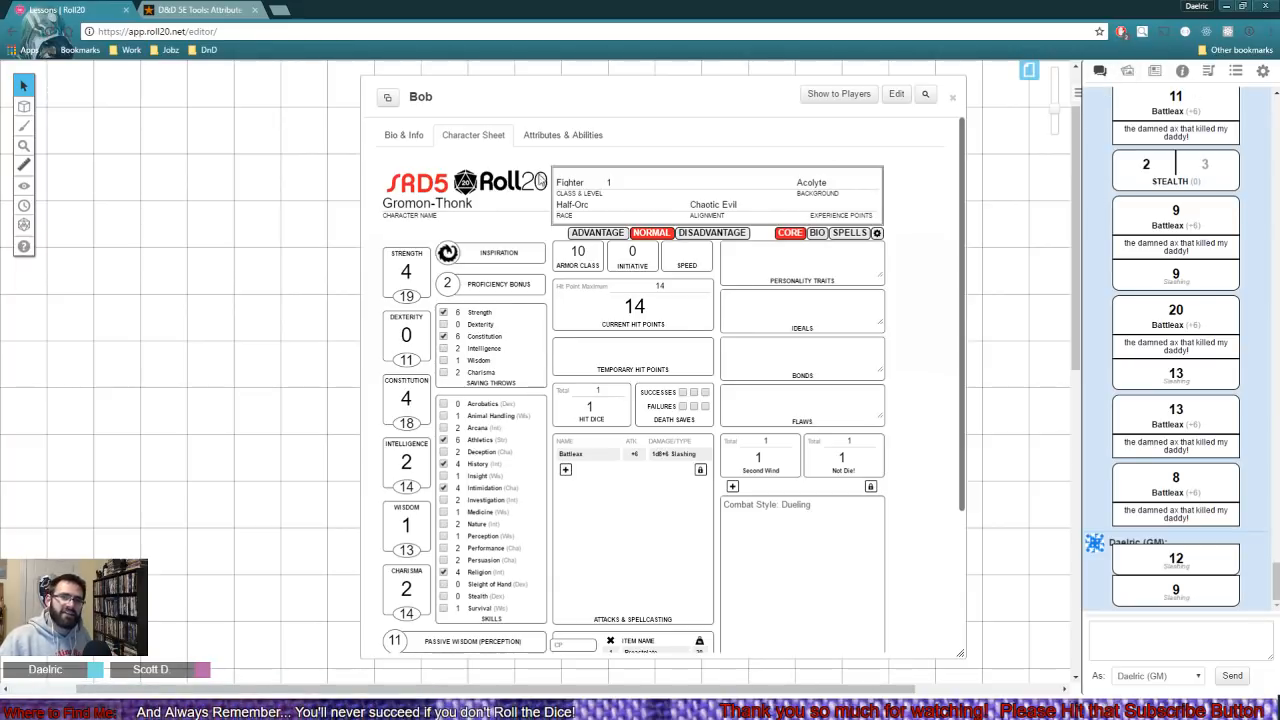
click(946, 94)
click(1155, 71)
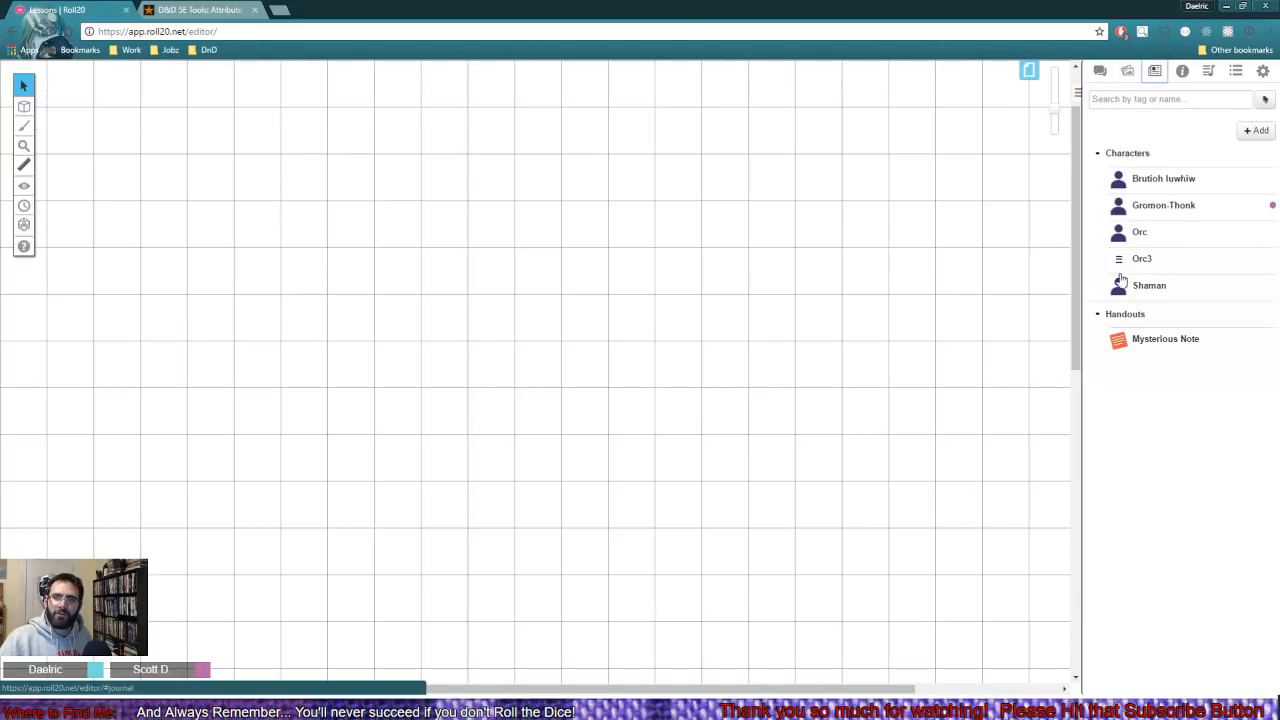
click(1155, 207)
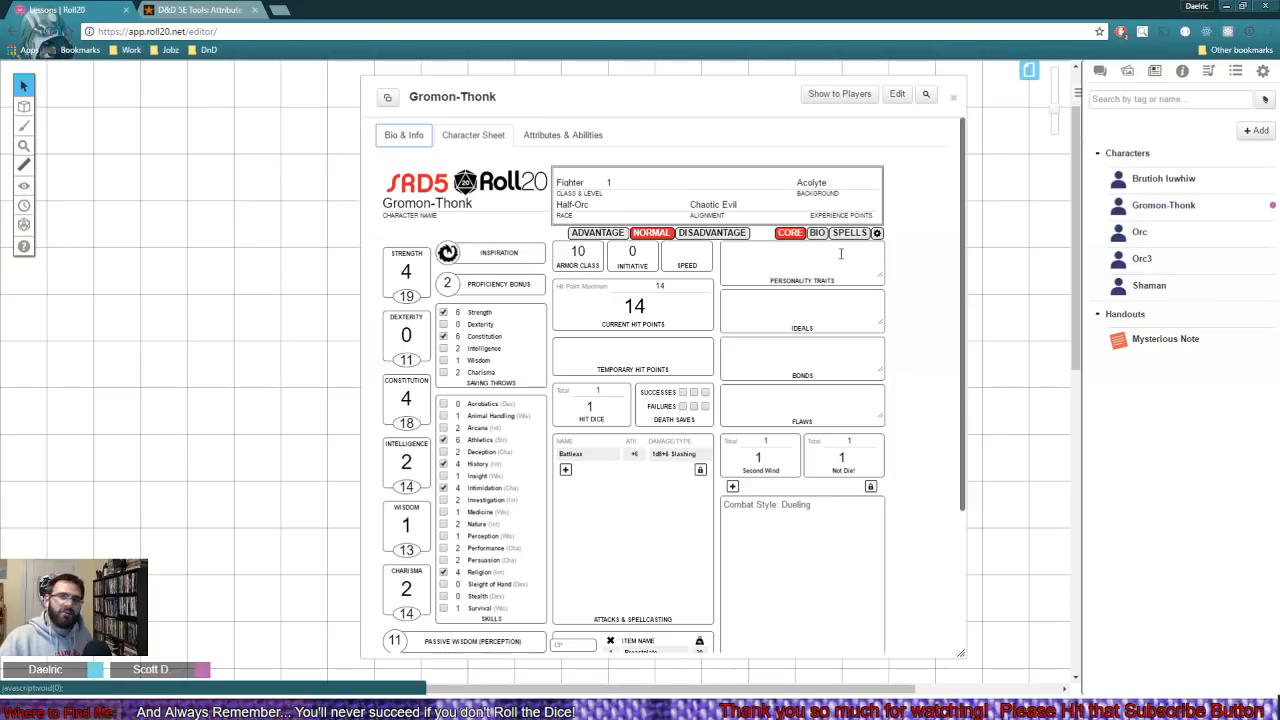
drag(684, 108, 646, 89)
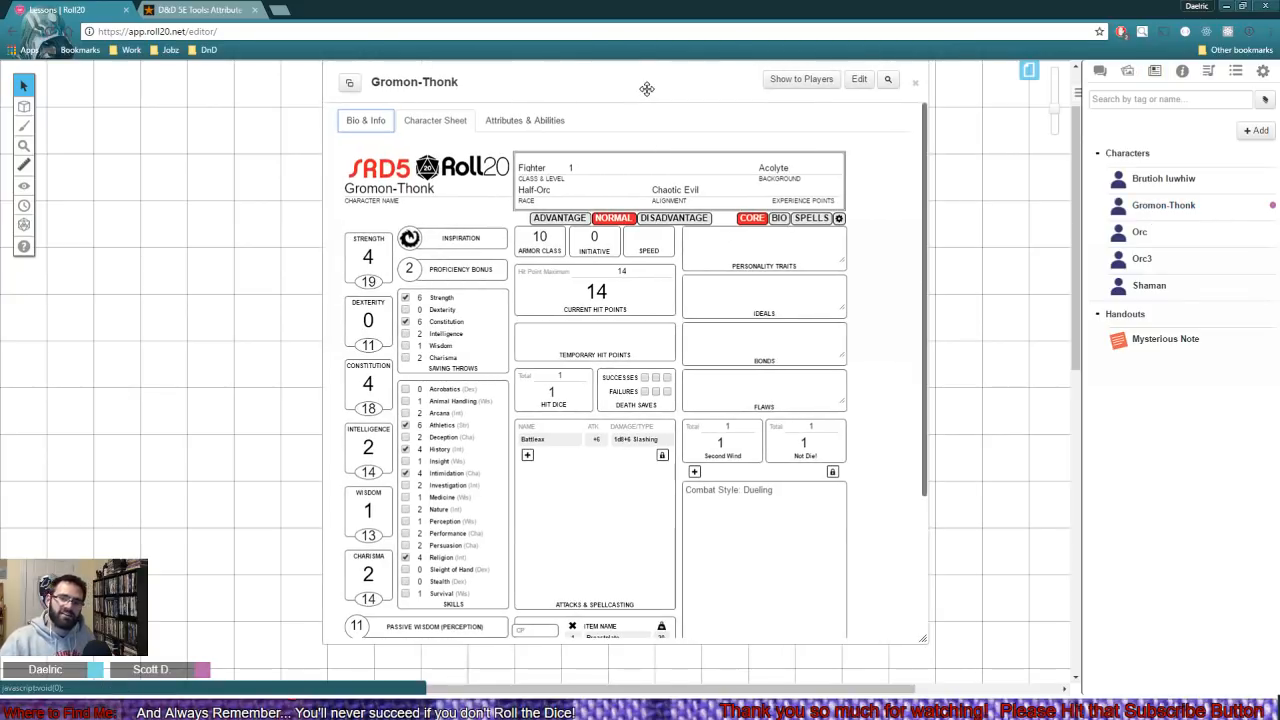